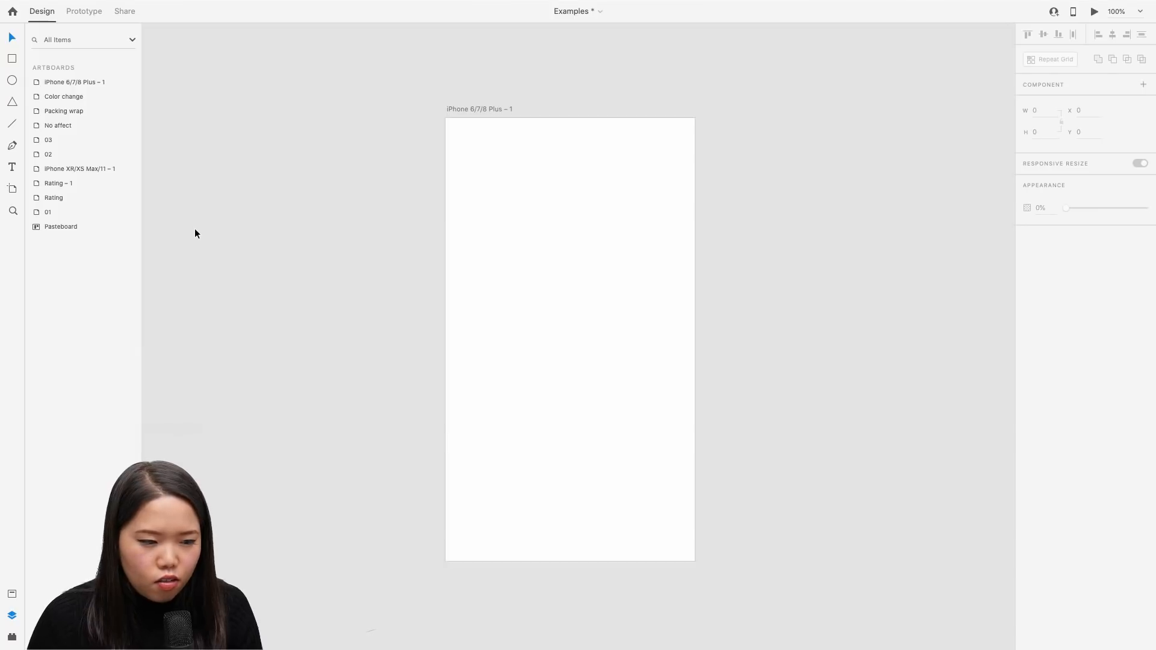
# Draw a rectangle about 201 by 73 in the artboard's upper part and a text box about 154 by 55 below it
pyautogui.click(12, 58)
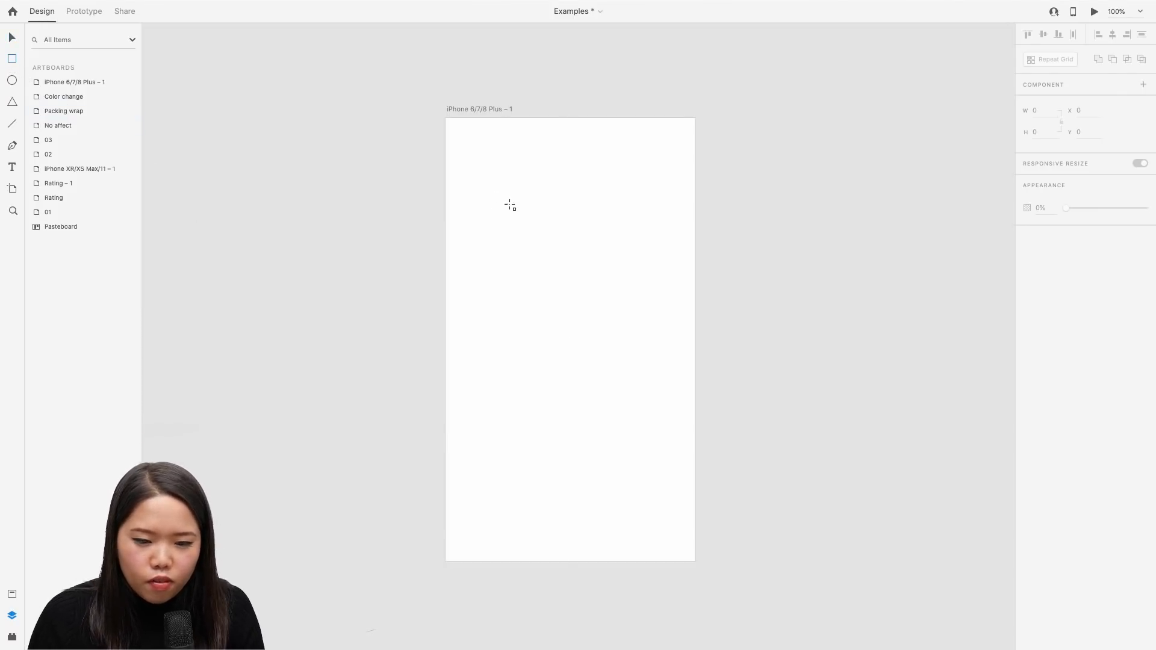
pyautogui.moveTo(508, 198)
pyautogui.mouseDown()
pyautogui.moveTo(563, 229)
pyautogui.moveTo(630, 242)
pyautogui.mouseUp()
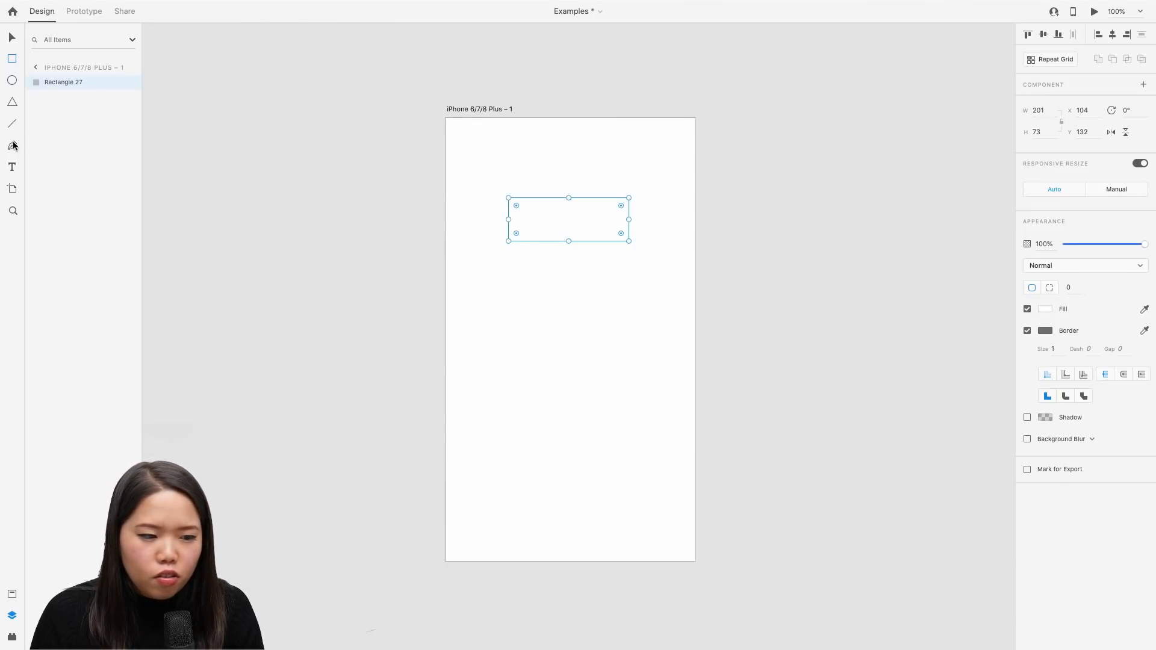
pyautogui.click(12, 167)
pyautogui.moveTo(513, 292); pyautogui.dragTo(606, 324)
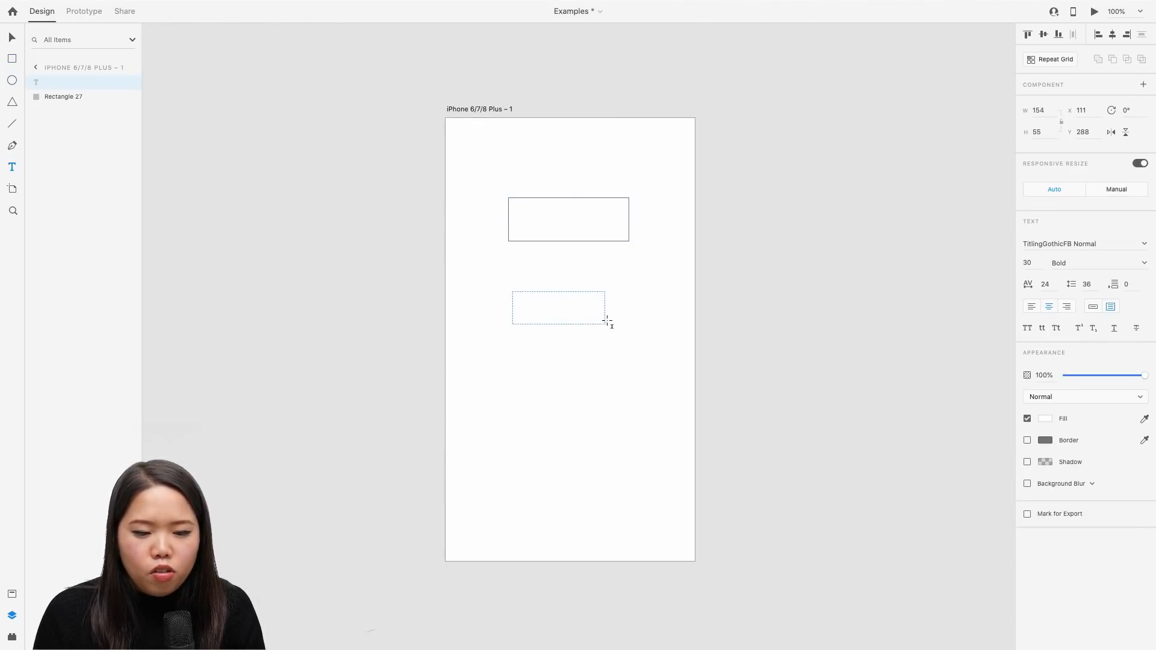
# Enter "Buon" in the new text box and set the text fill to black
pyautogui.write('Bu')
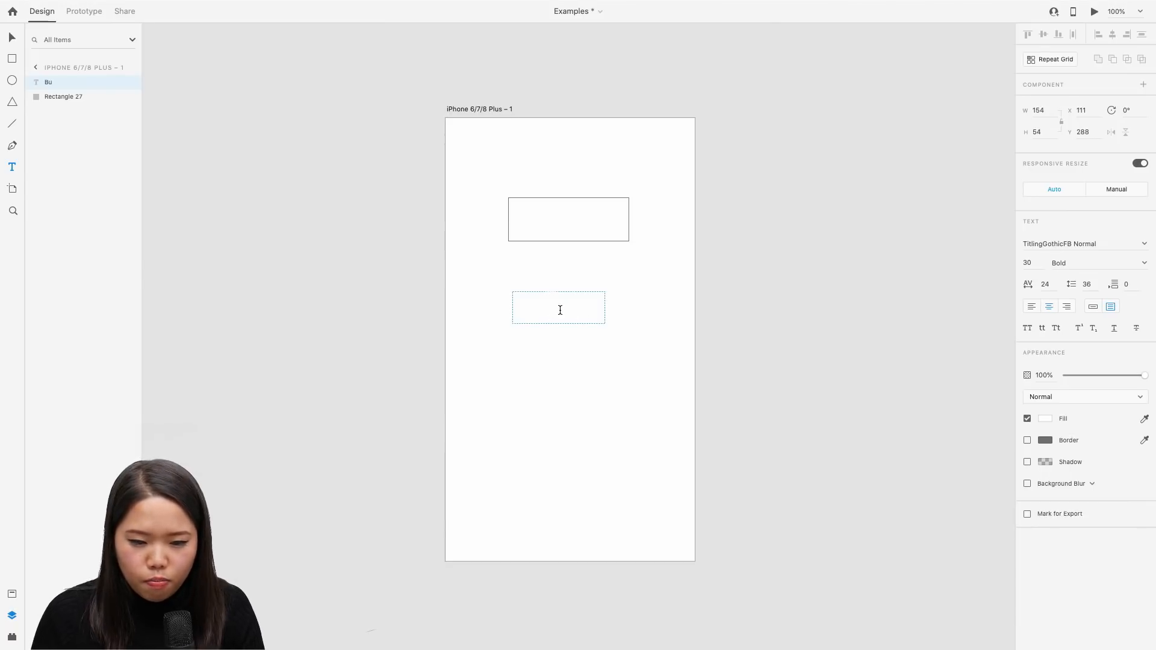
pyautogui.hotkey('ctrl', 'a')
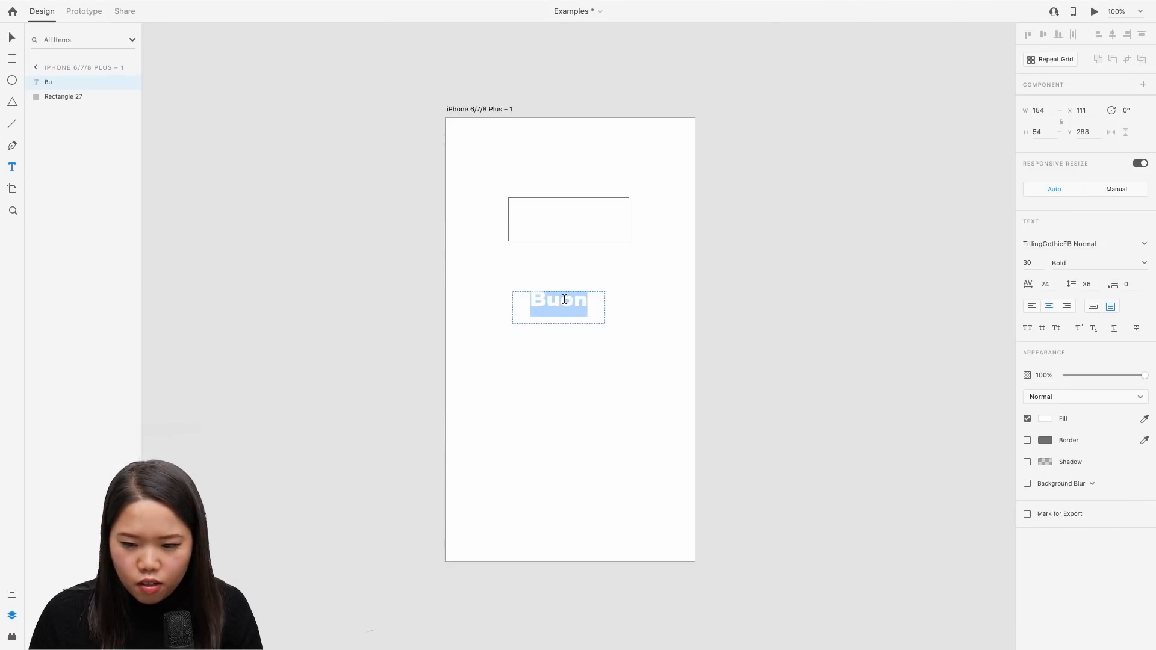
pyautogui.click(1046, 419)
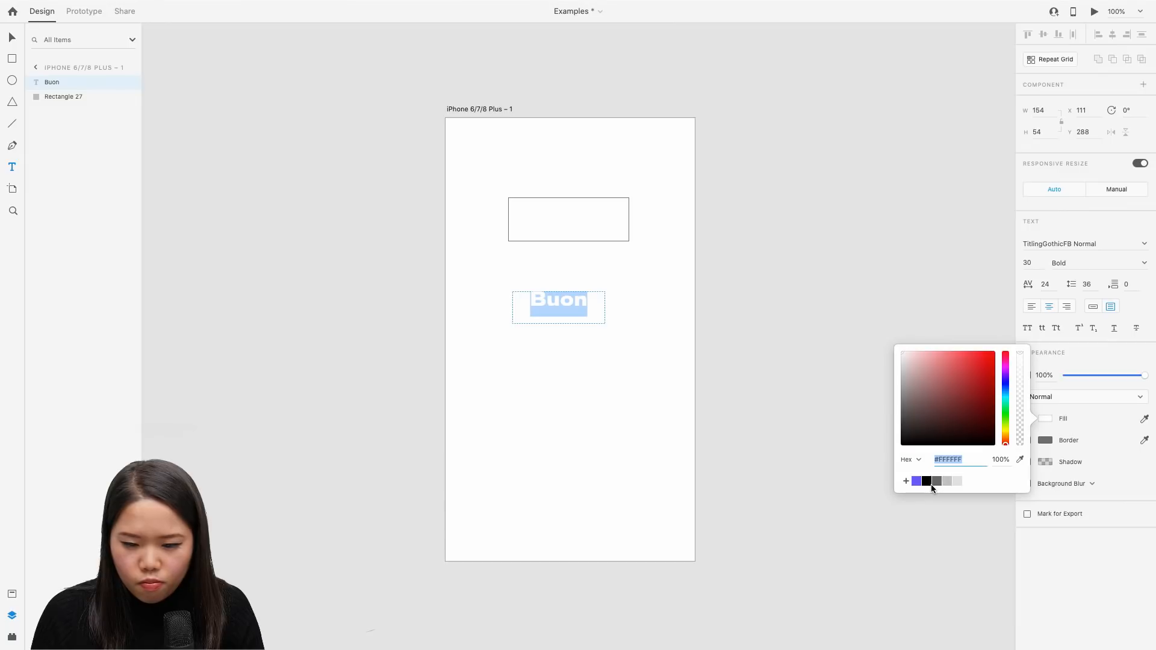
pyautogui.click(928, 482)
pyautogui.write('b')
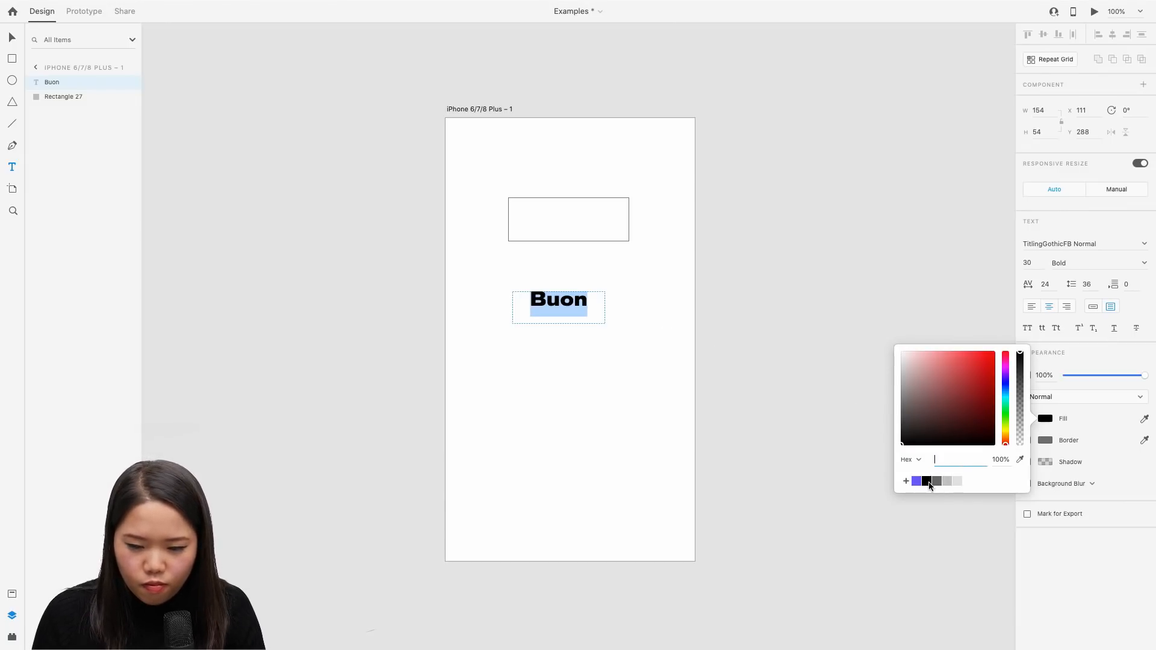
pyautogui.click(927, 481)
# Replace the misspelled label in the text box with "Button"
pyautogui.click(587, 306)
pyautogui.moveTo(591, 301); pyautogui.dragTo(490, 282)
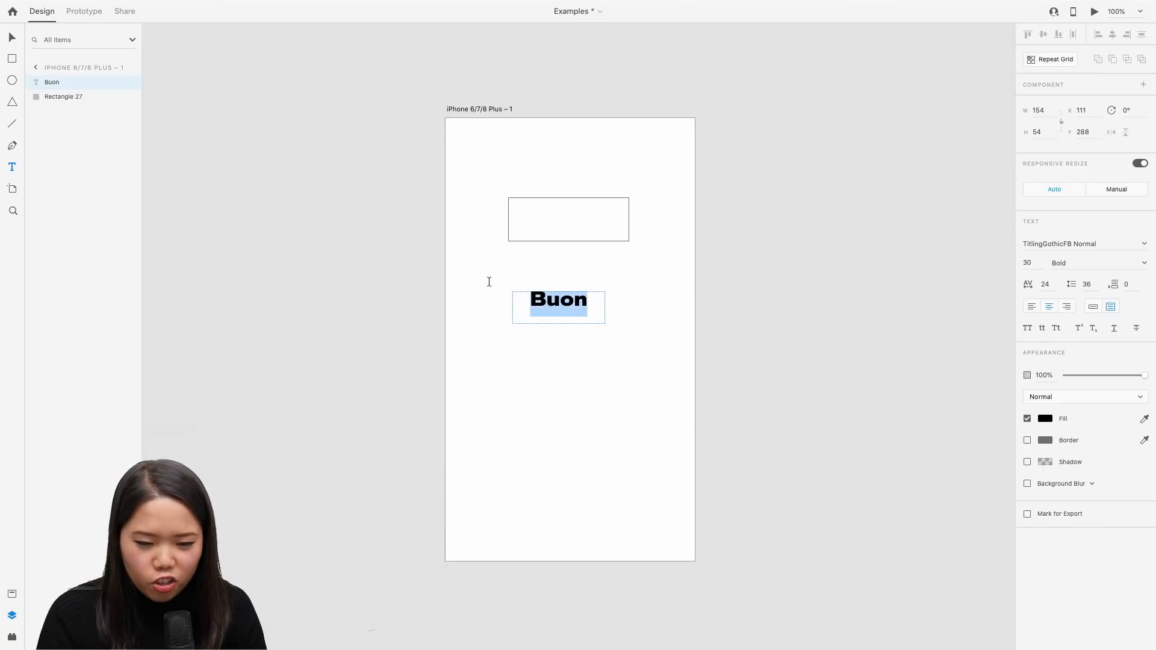
pyautogui.write('b')
pyautogui.press('BackSpace')
pyautogui.write('BU')
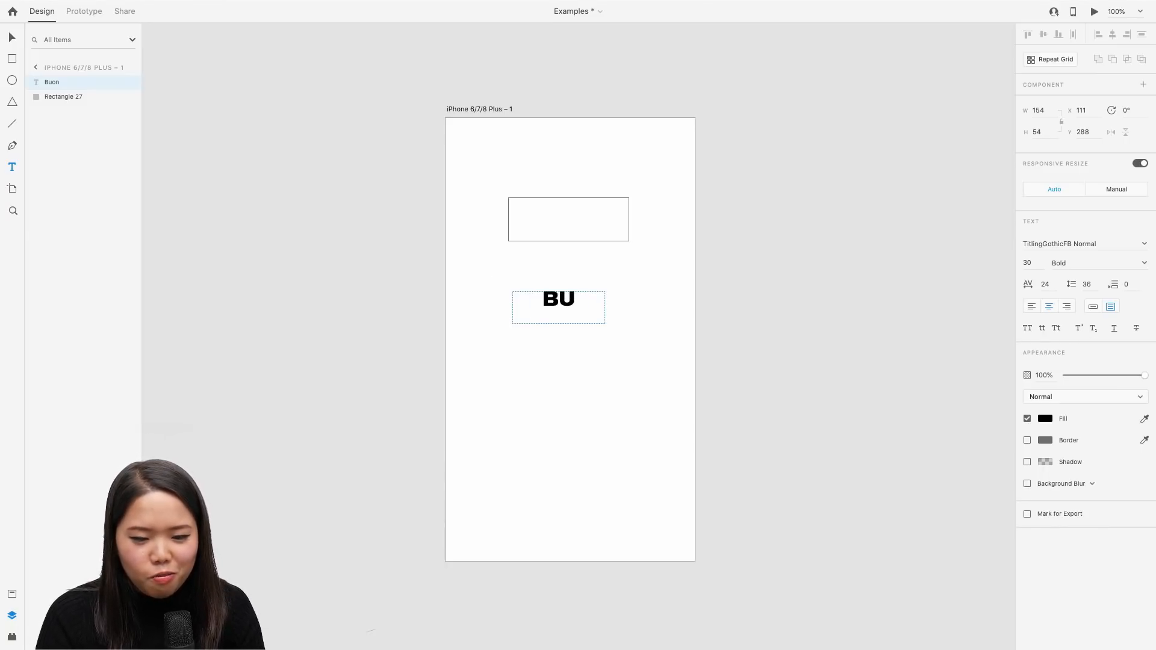
pyautogui.press('BackSpace')
pyautogui.write('u')
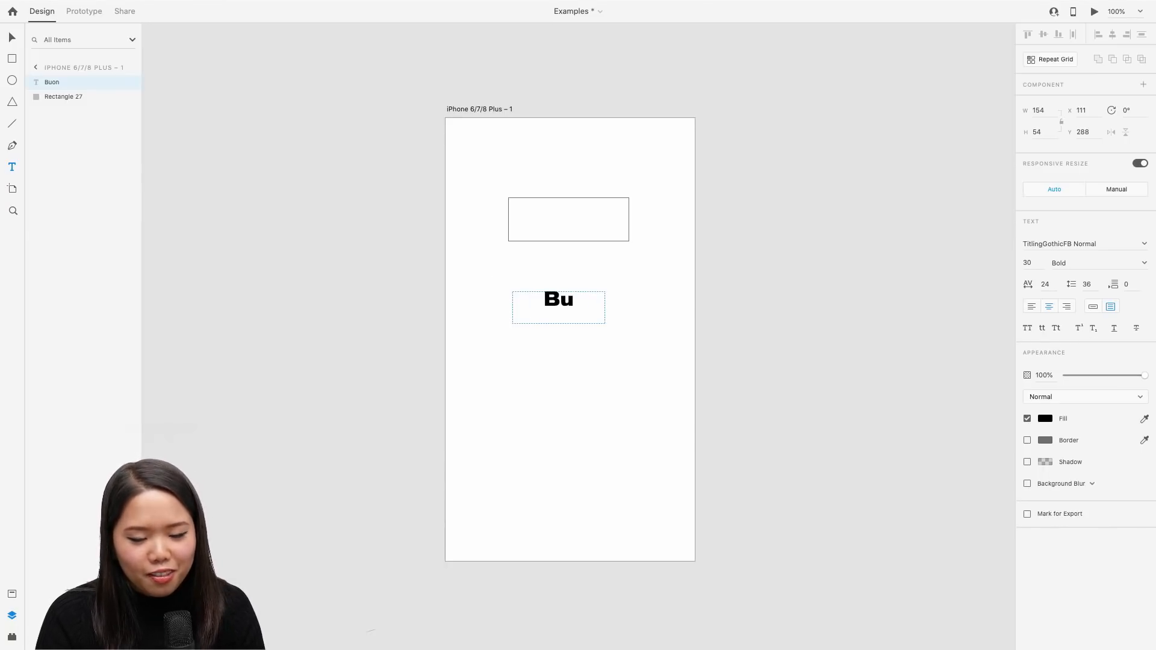
pyautogui.write('tton')
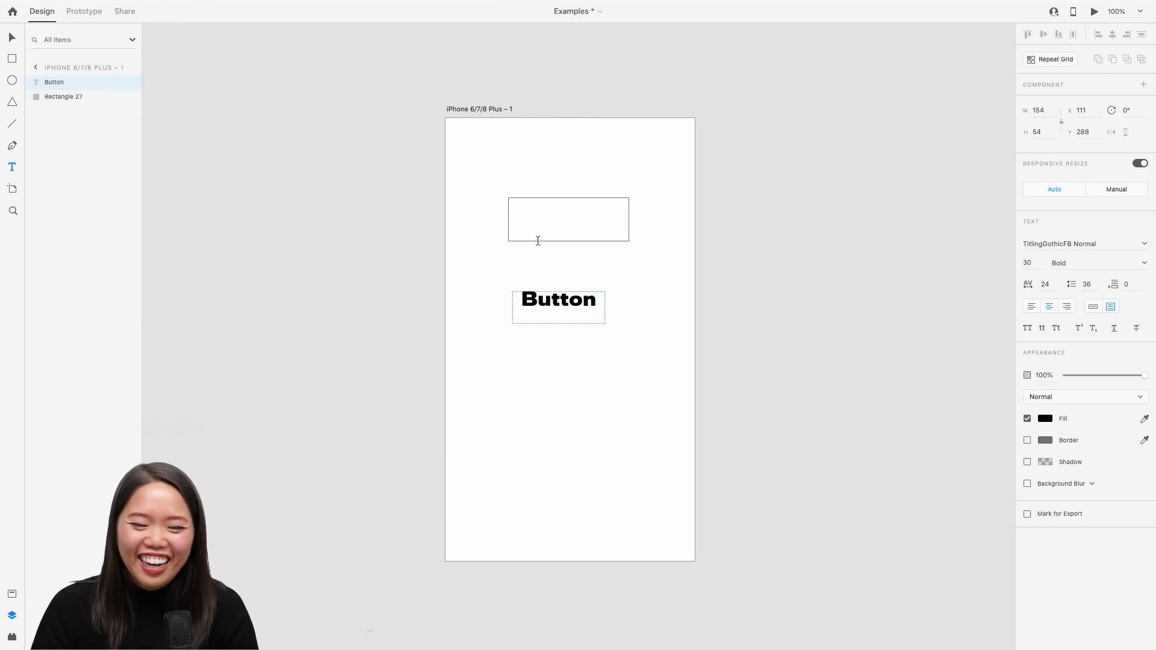
# Move the "Button" text into the middle of the rectangle and reduce its text box height to about 36
pyautogui.click(12, 37)
pyautogui.click(397, 199)
pyautogui.moveTo(572, 312); pyautogui.dragTo(570, 232)
pyautogui.click(697, 235)
pyautogui.click(588, 230)
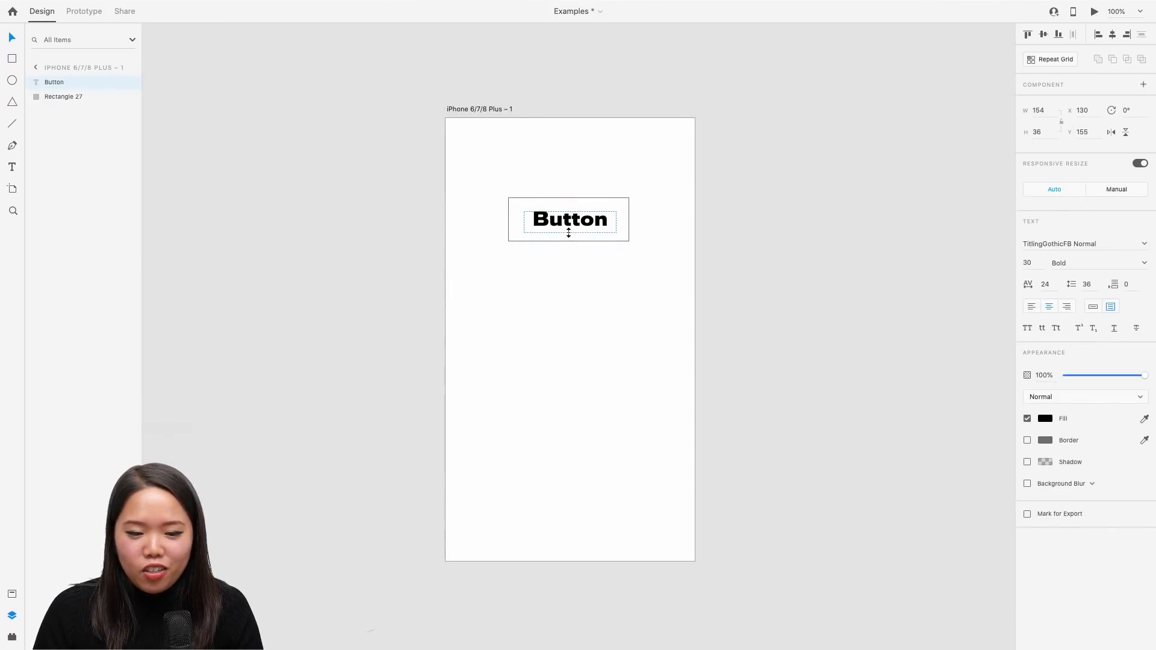
pyautogui.click(681, 259)
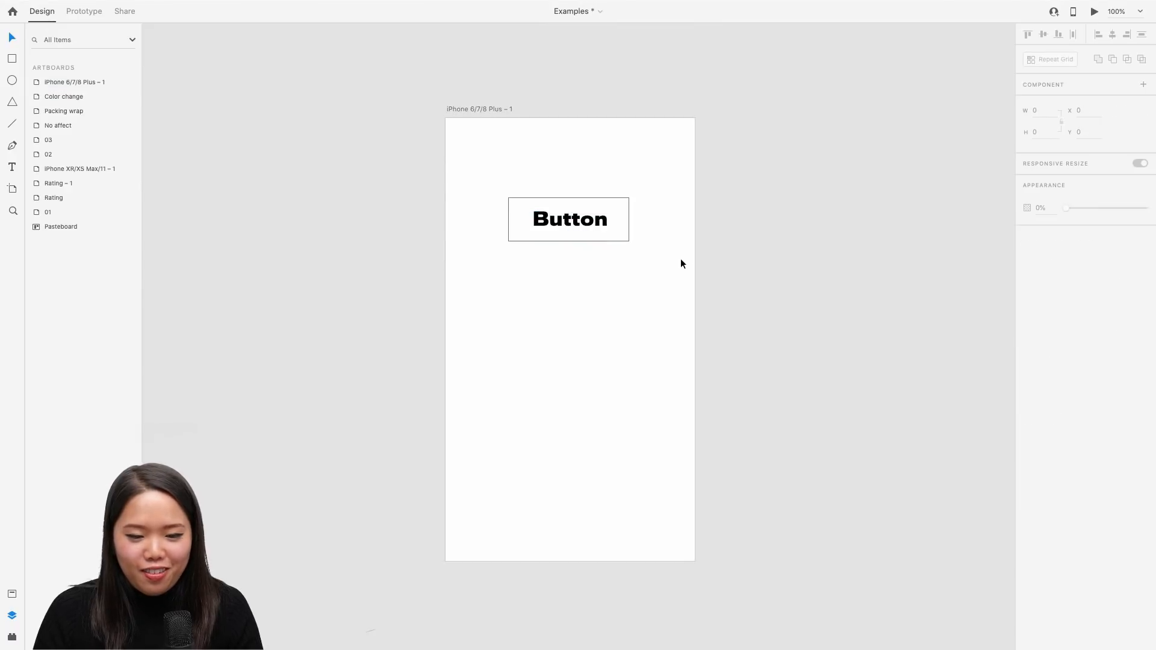
# Make a component from the rectangle and its "Button" text together
pyautogui.moveTo(682, 263); pyautogui.dragTo(465, 191)
pyautogui.rightClick(546, 214)
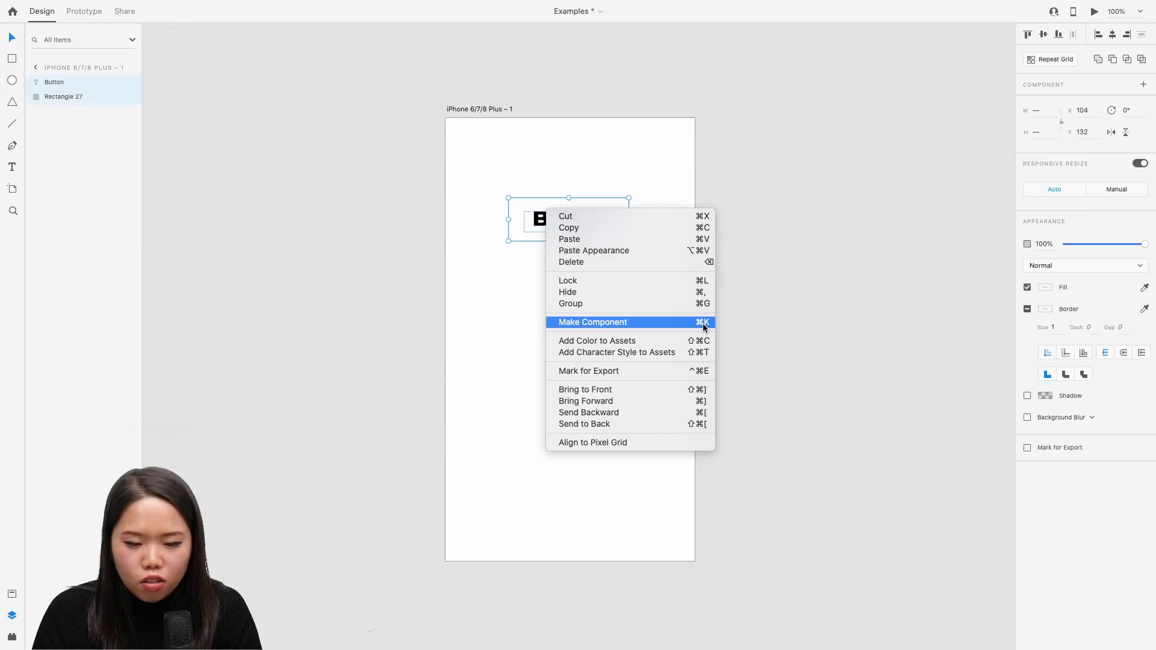
pyautogui.click(666, 324)
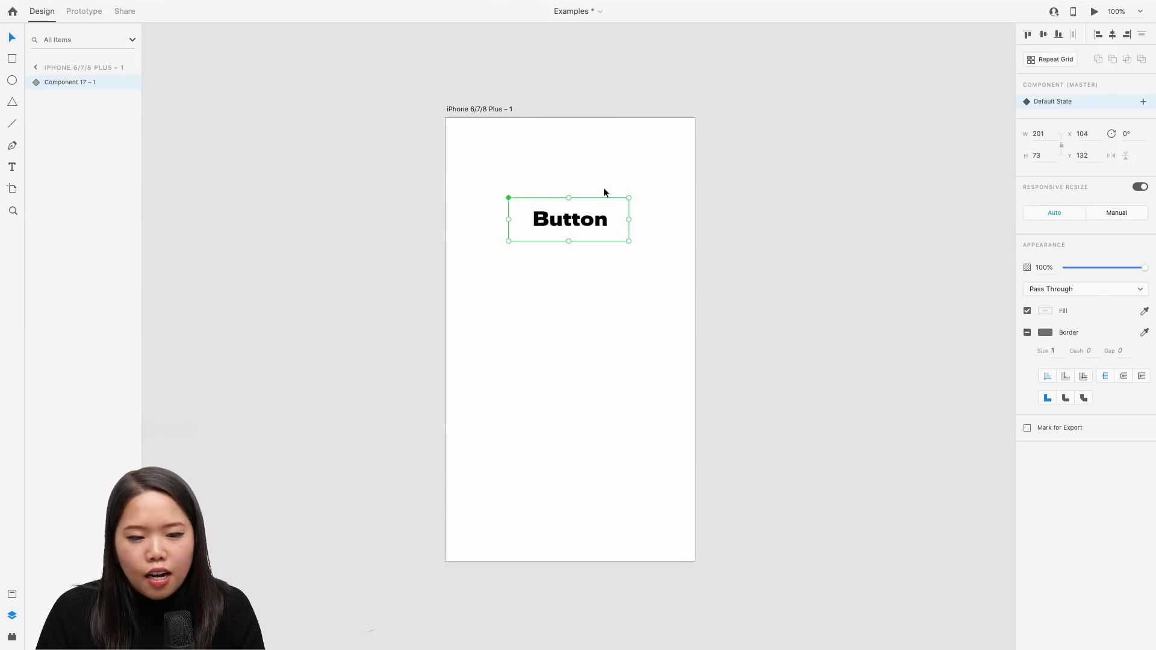
# Duplicate the button component directly below the original, at about Y 253
pyautogui.moveTo(574, 224); pyautogui.dragTo(573, 297)
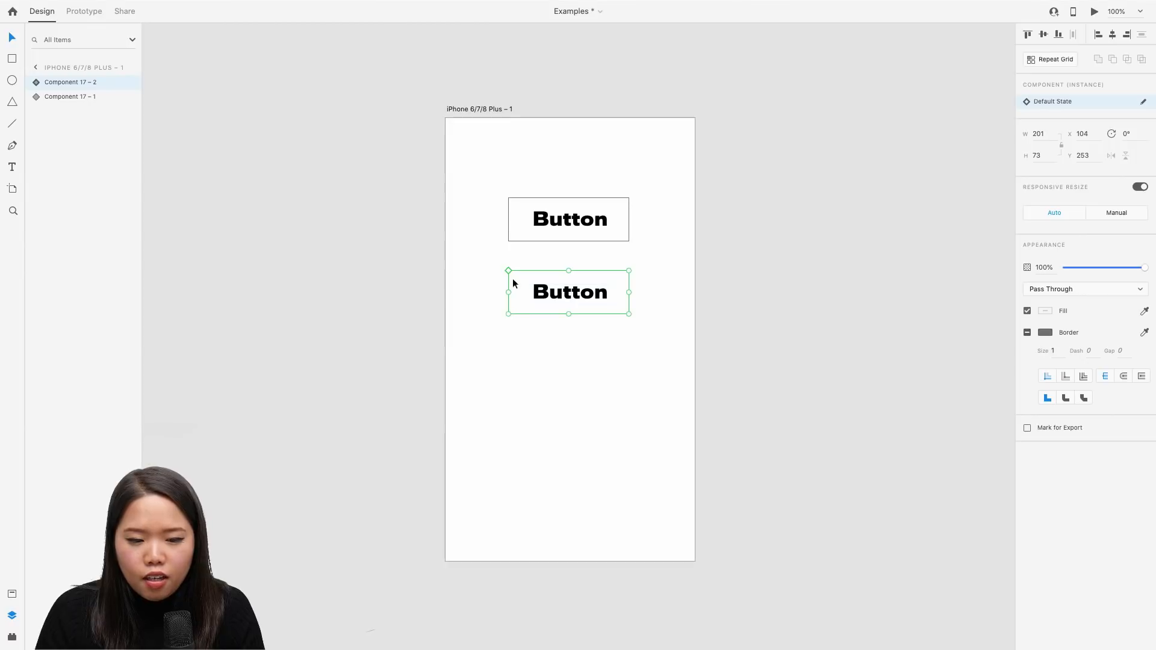
pyautogui.click(622, 342)
pyautogui.click(569, 296)
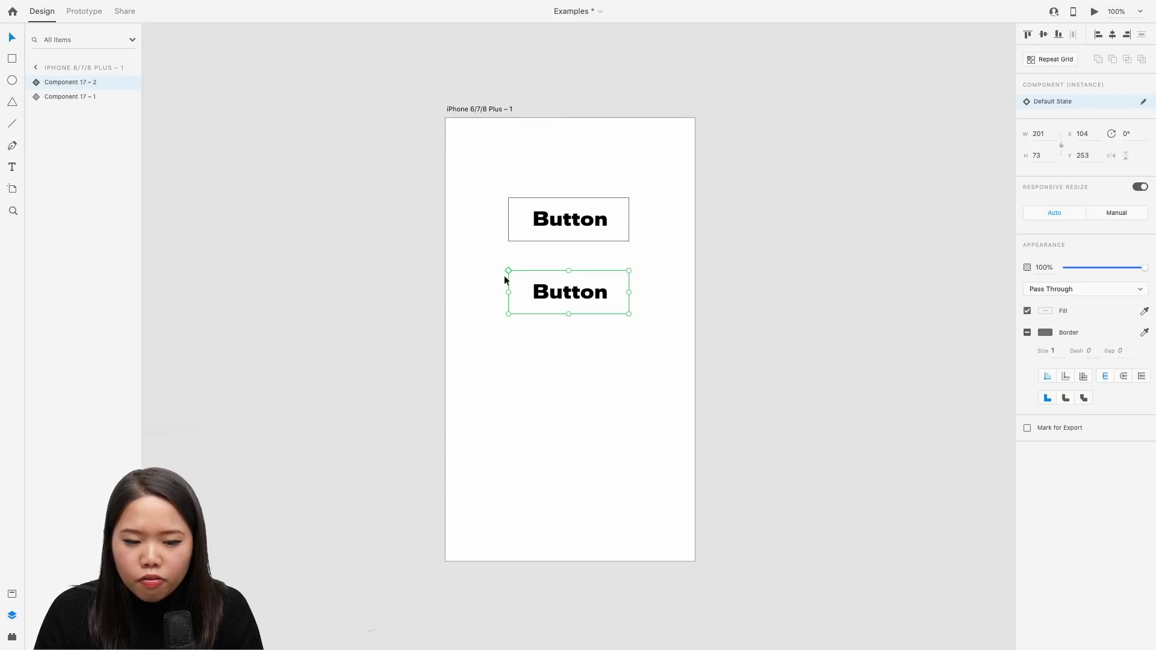
pyautogui.click(584, 222)
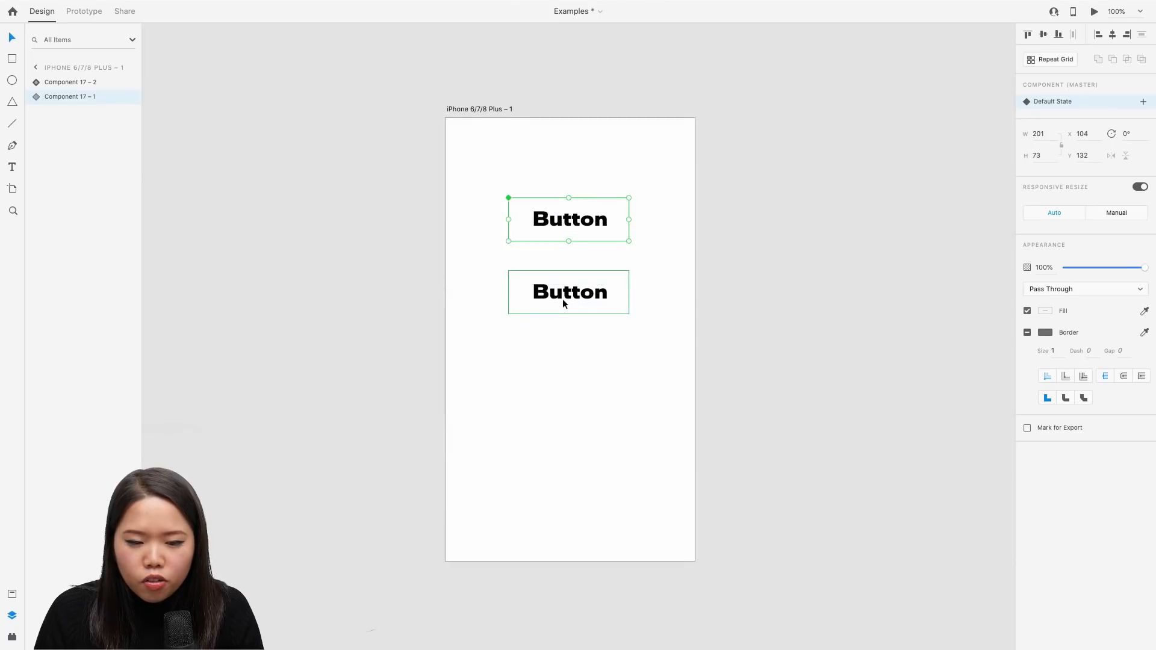
# Change the lower button instance's label to "New"
pyautogui.doubleClick(601, 294)
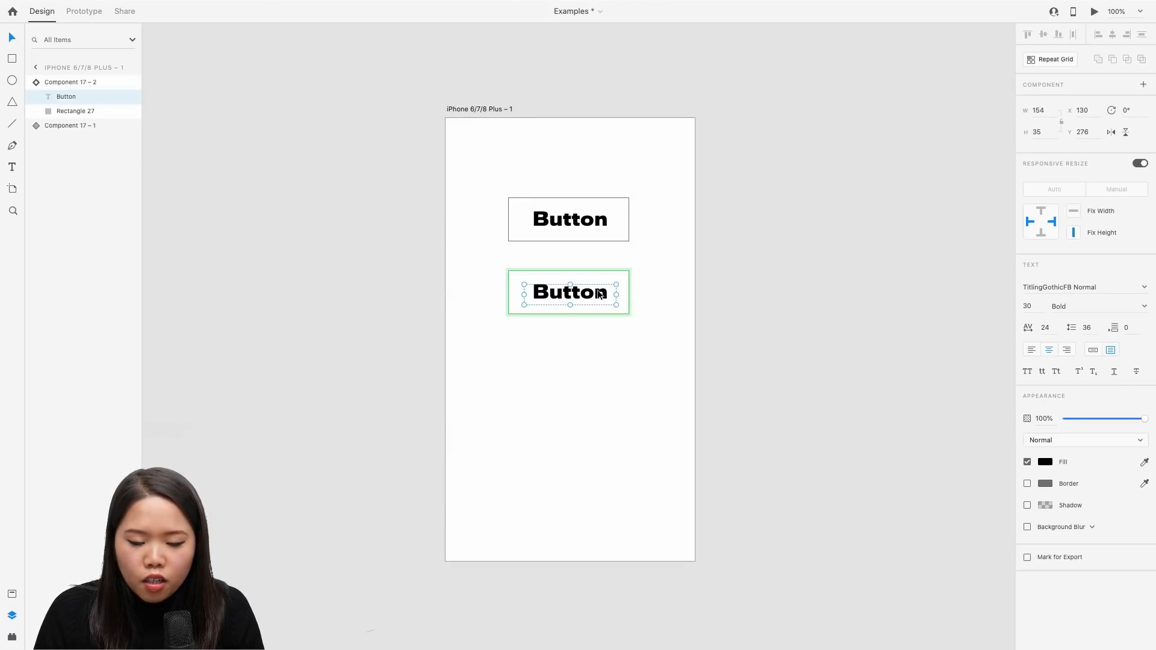
pyautogui.doubleClick(596, 293)
pyautogui.write('n')
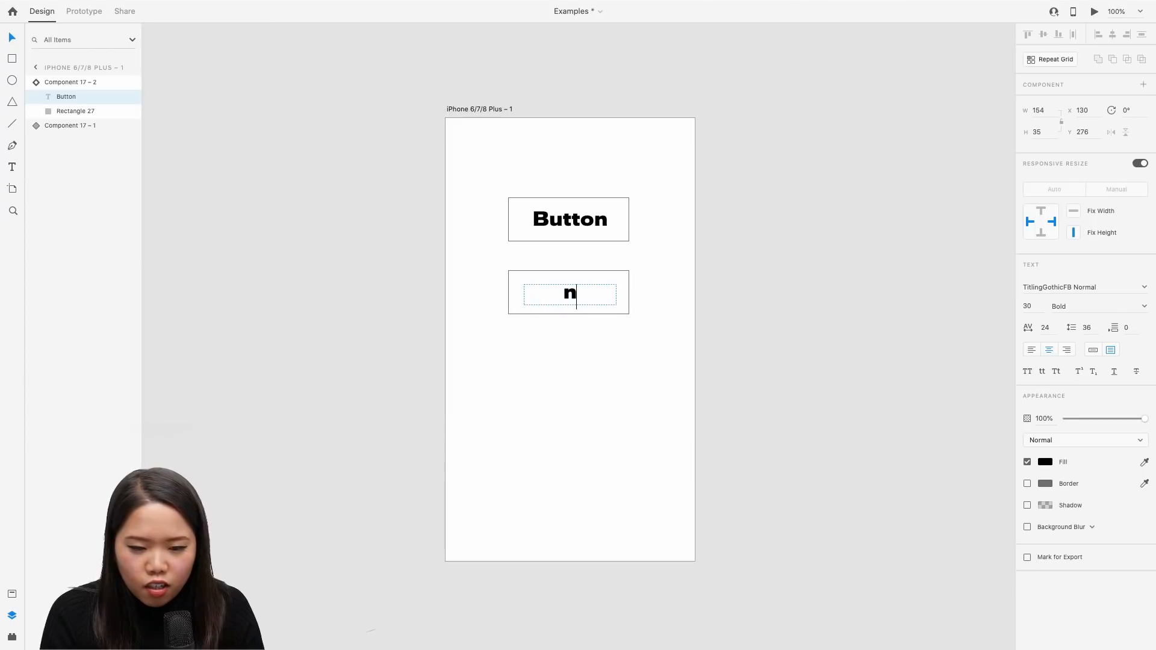
pyautogui.press('BackSpace')
pyautogui.write('New')
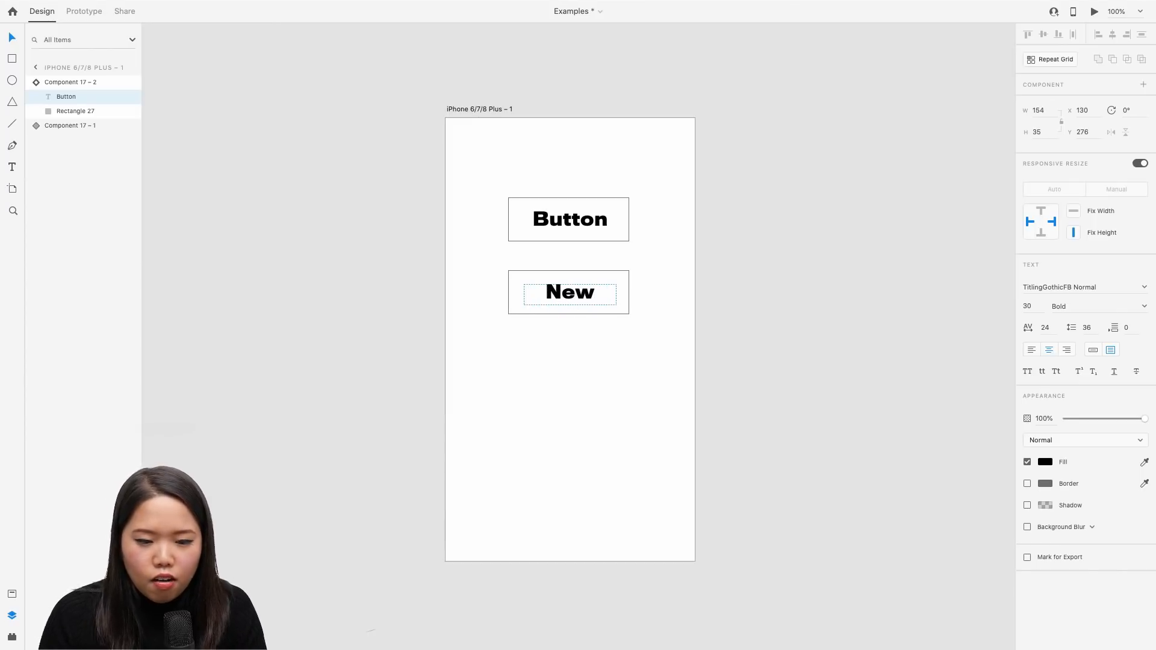
pyautogui.press('Escape')
pyautogui.click(594, 316)
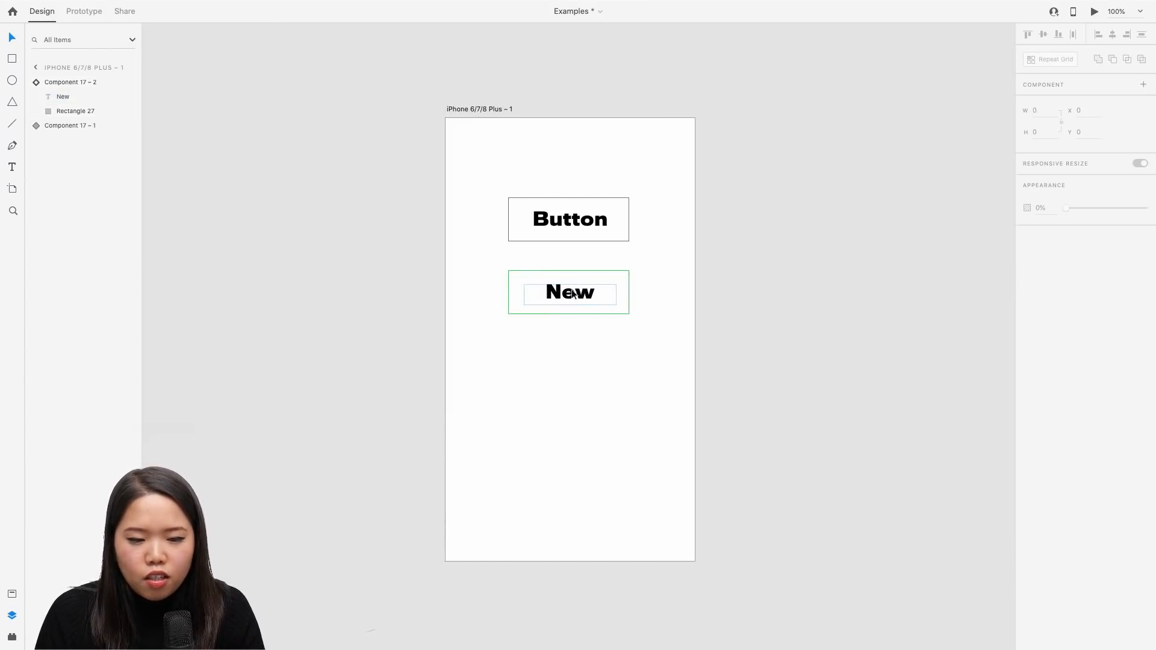
# Narrow the "New" button instance to a width of about 139
pyautogui.click(597, 212)
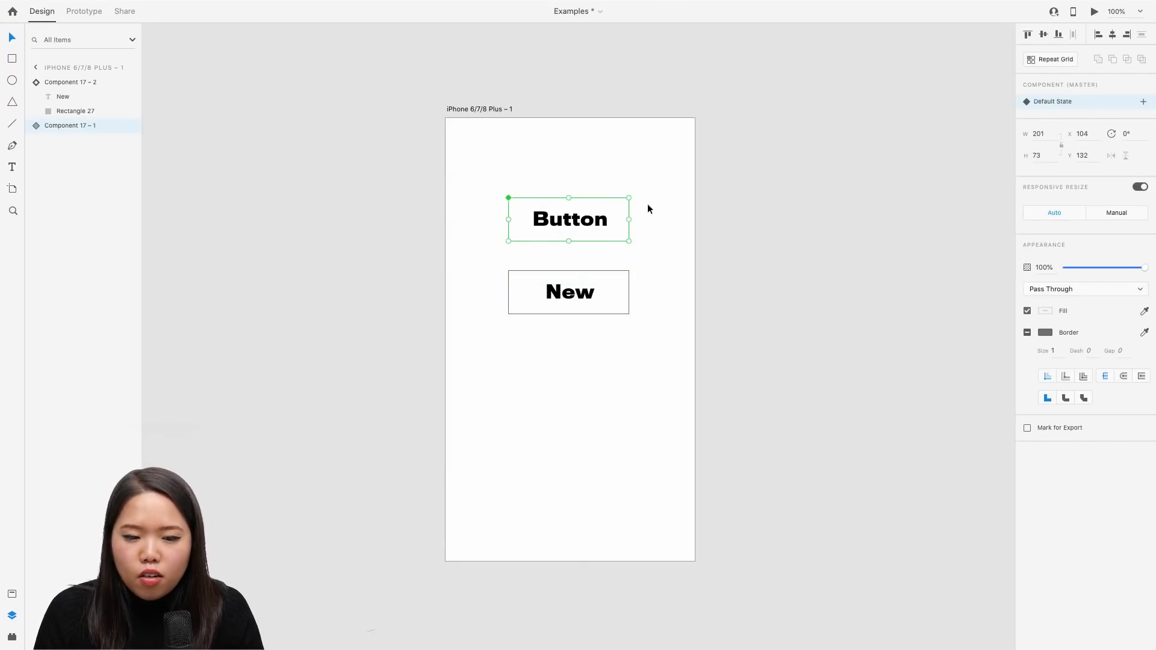
pyautogui.doubleClick(617, 206)
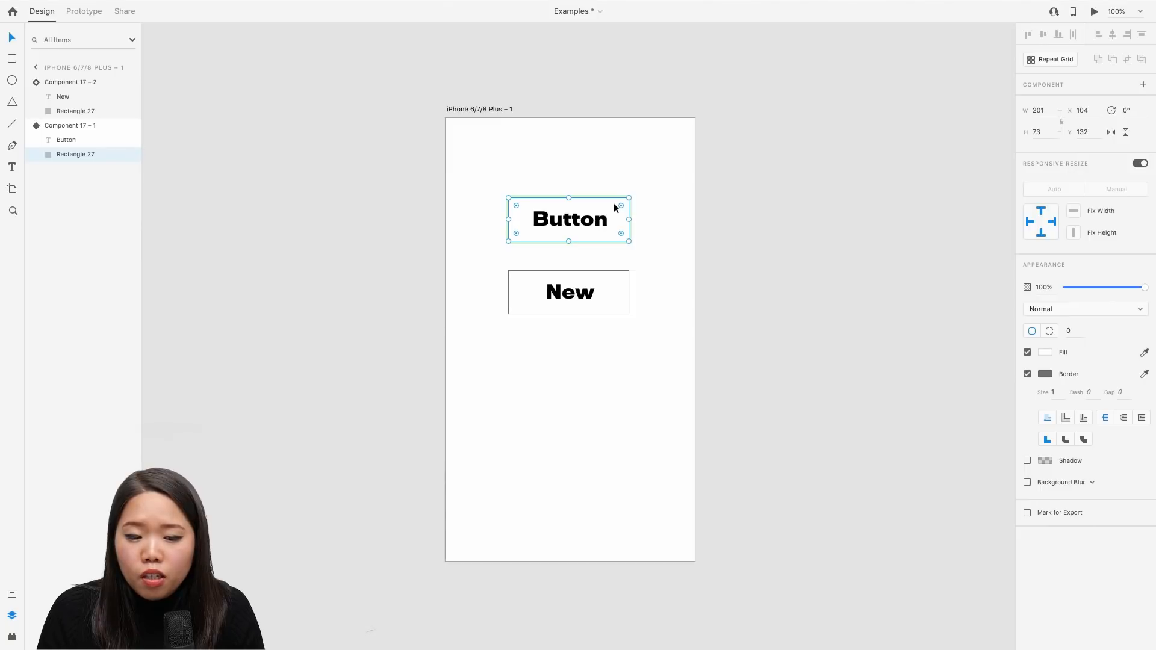
pyautogui.click(639, 251)
pyautogui.click(594, 293)
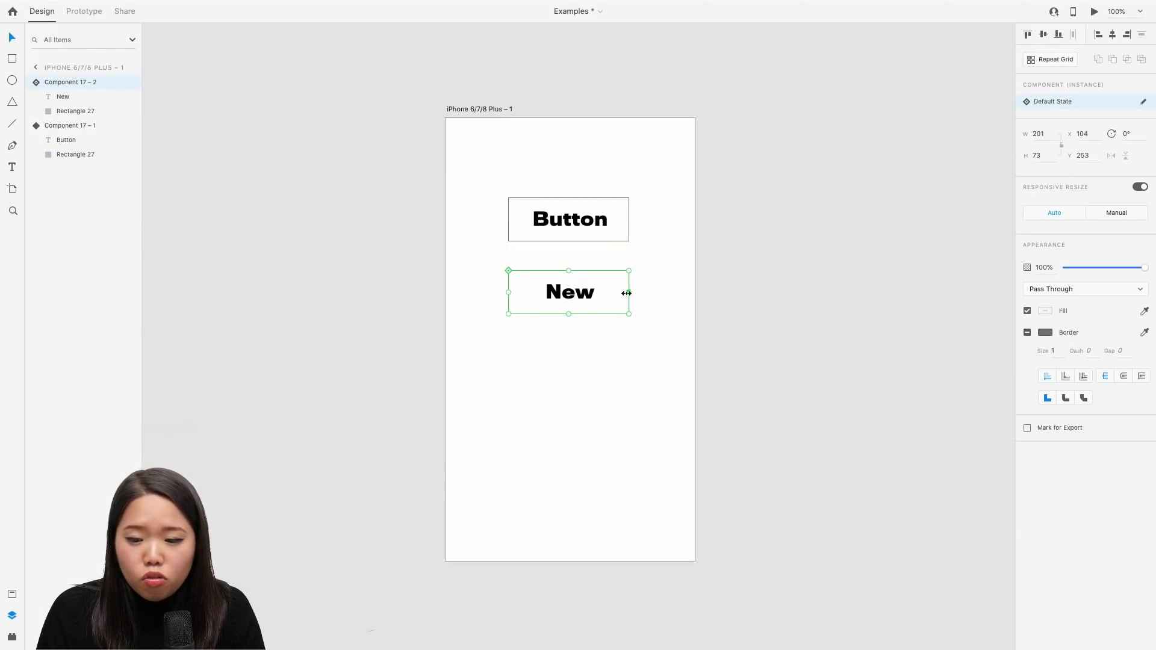
pyautogui.moveTo(629, 293); pyautogui.dragTo(592, 296)
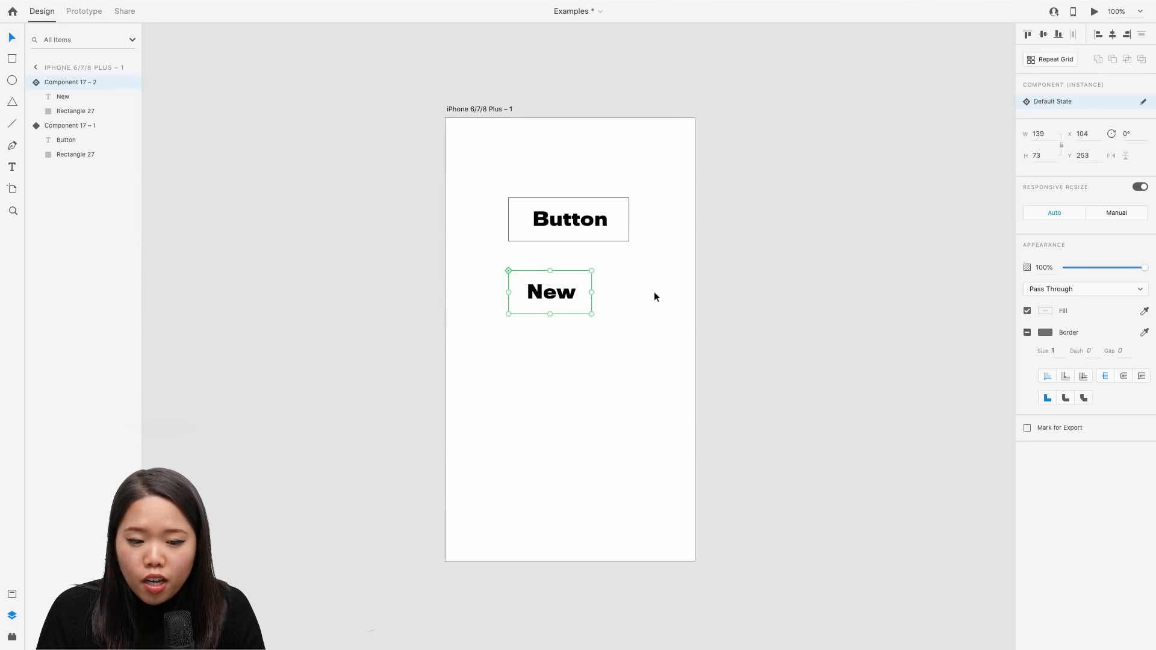
# Set the font size of the "New" label in the lower instance to 10
pyautogui.doubleClick(559, 297)
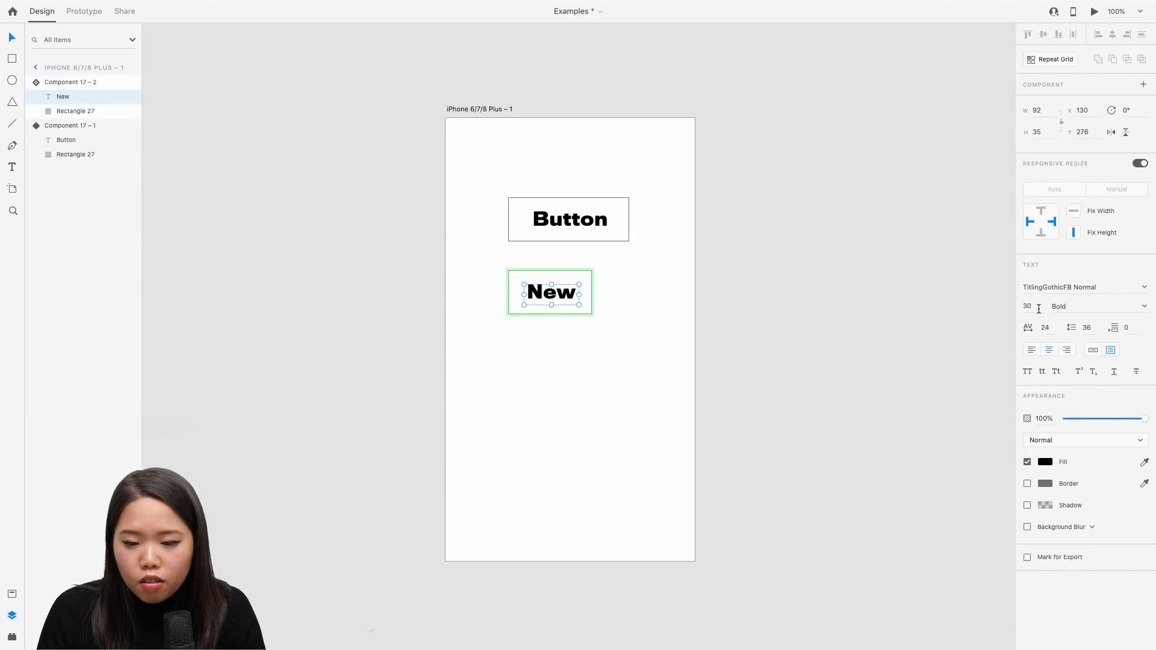
pyautogui.click(1028, 306)
pyautogui.write('10')
pyautogui.press('Return')
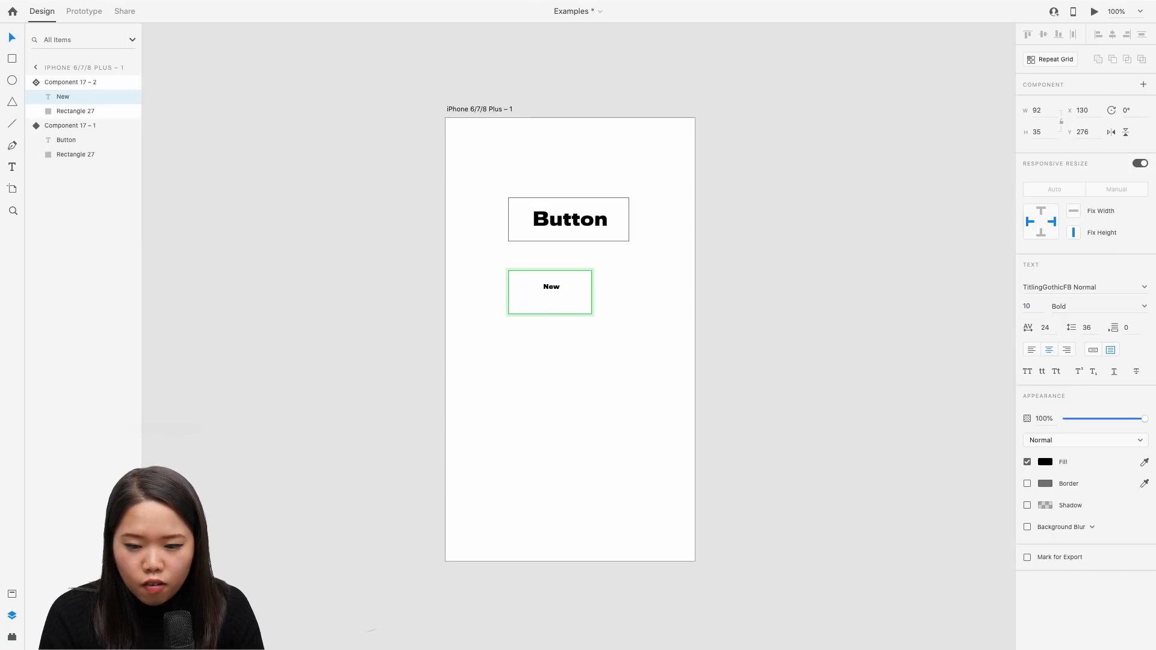
# Extend the lower instance's label to "New Button" on two lines and lengthen its text box downward to fit
pyautogui.doubleClick(559, 296)
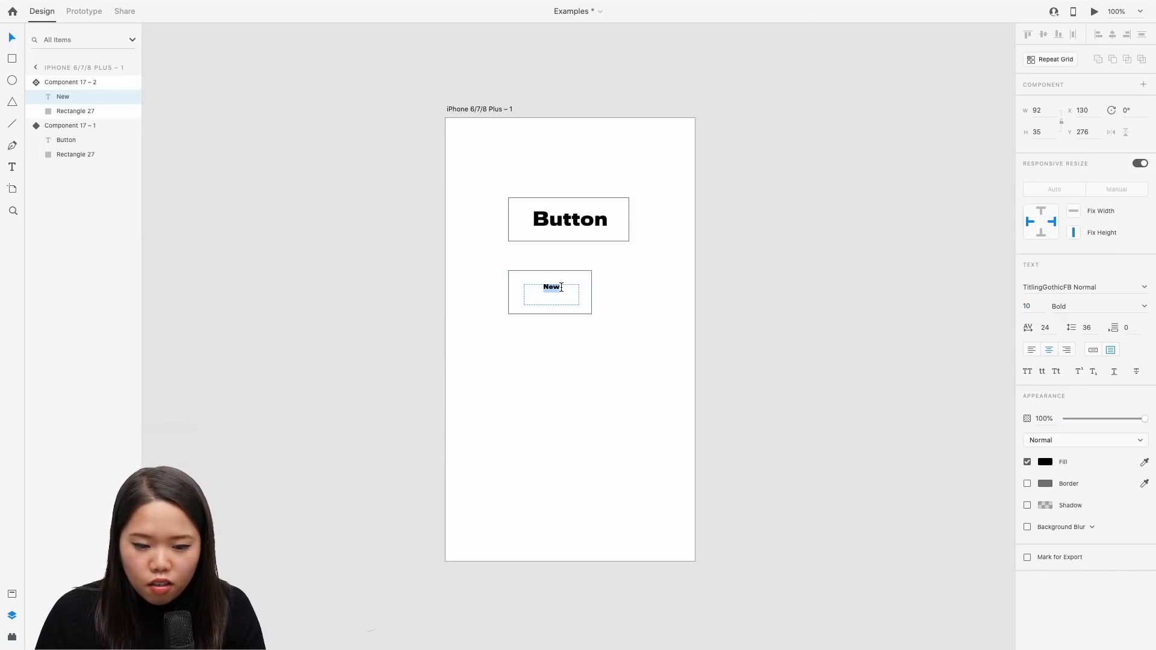
pyautogui.write('butt')
pyautogui.press('BackSpace')
pyautogui.press('BackSpace')
pyautogui.press('BackSpace')
pyautogui.press('BackSpace')
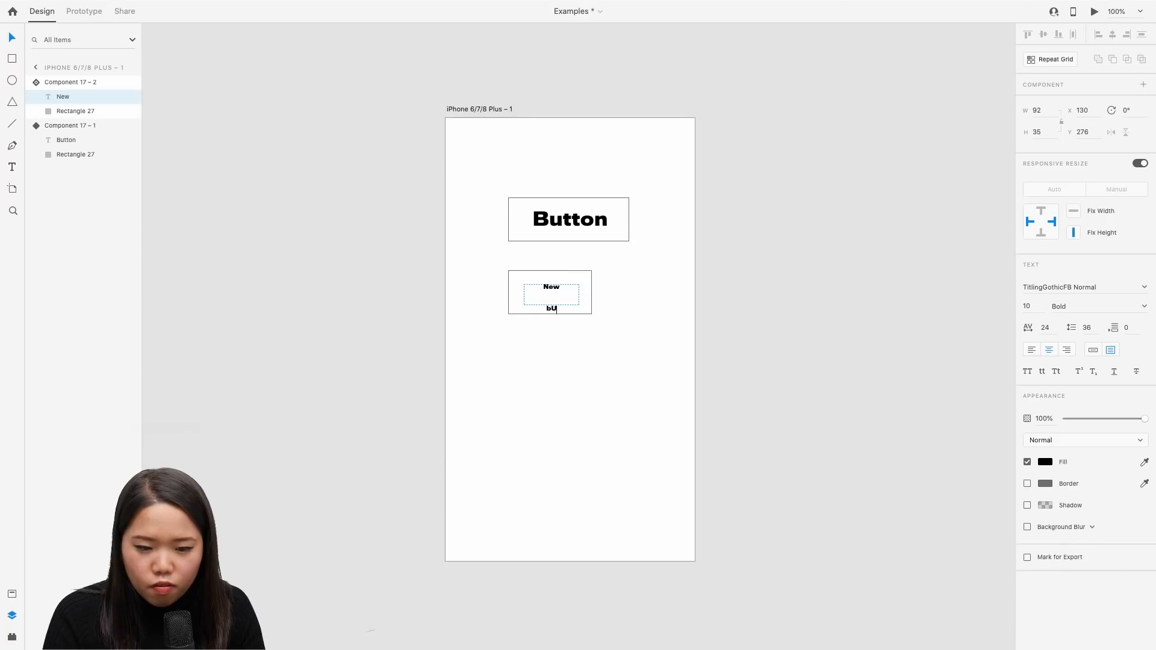
pyautogui.write('Btu')
pyautogui.write('ton')
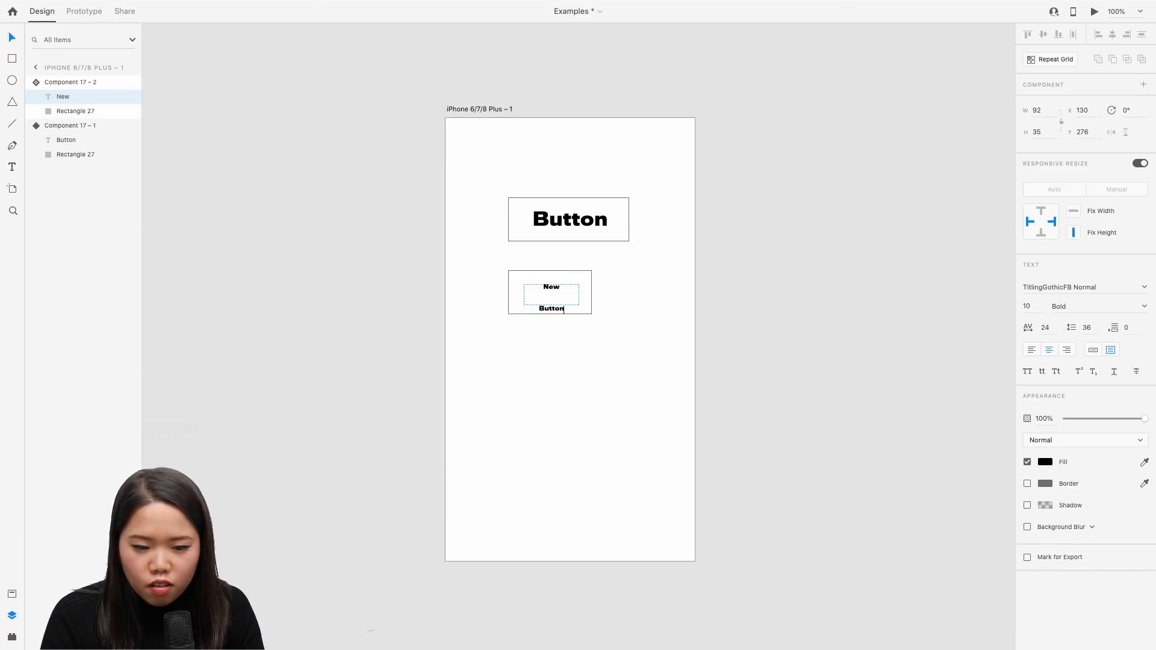
pyautogui.press('Escape')
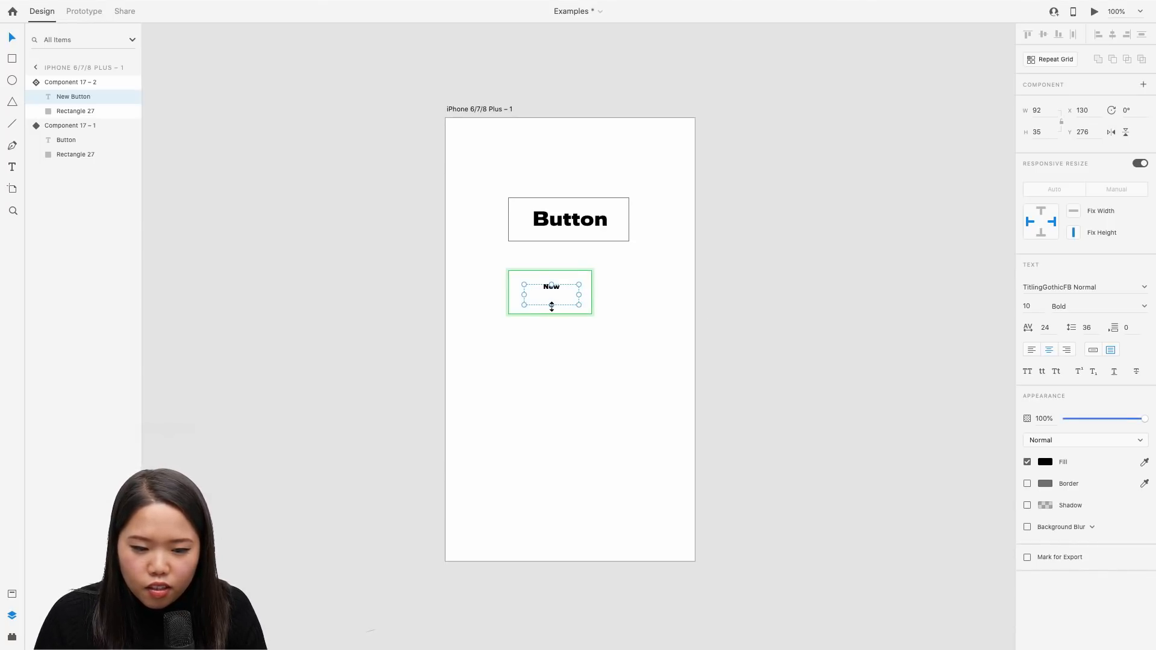
pyautogui.moveTo(552, 305); pyautogui.dragTo(549, 324)
# Fill the master component's rectangle with the solid green #4AEB69
pyautogui.click(594, 193)
pyautogui.click(606, 200)
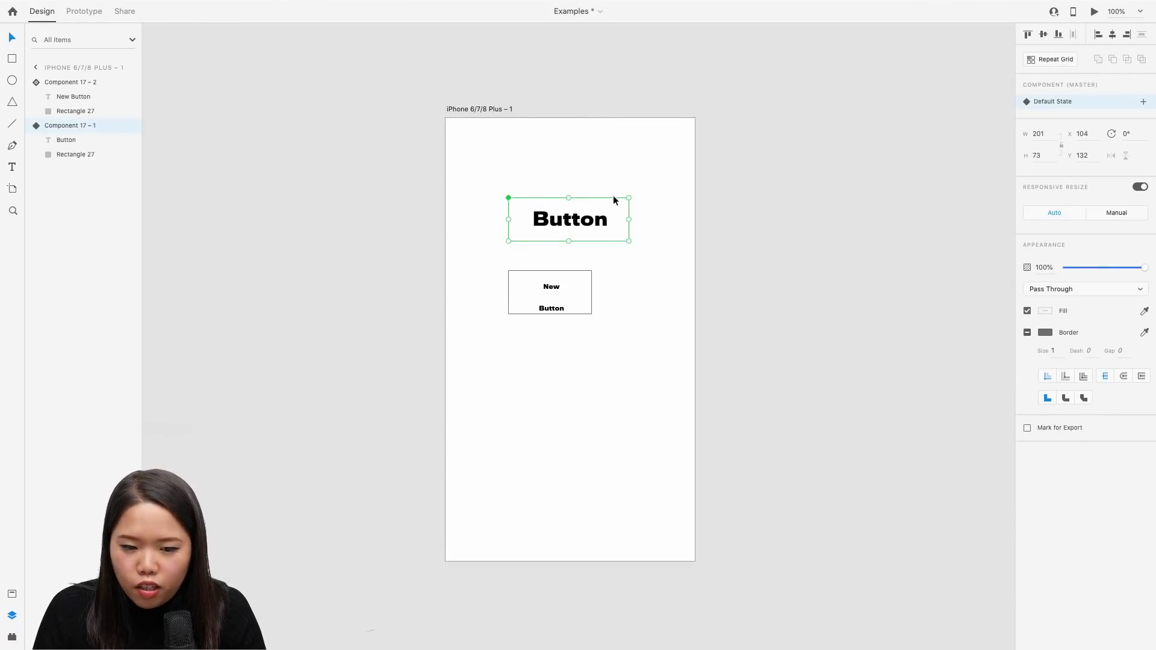
pyautogui.doubleClick(613, 197)
pyautogui.click(1045, 354)
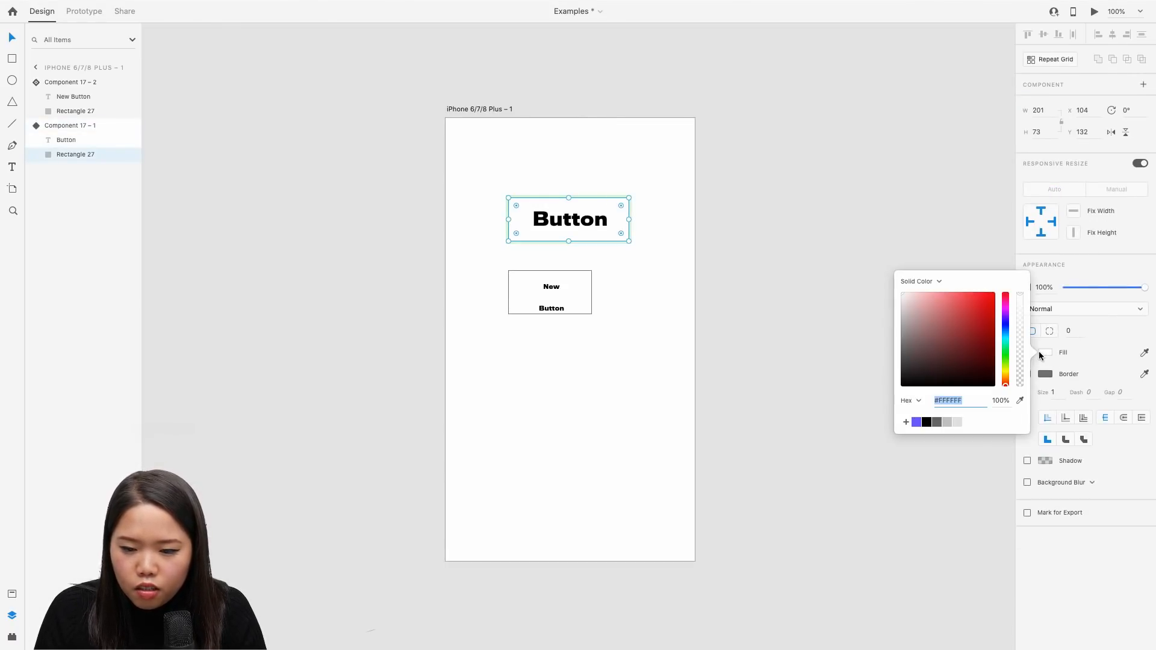
pyautogui.click(1006, 352)
pyautogui.moveTo(968, 328); pyautogui.dragTo(965, 299)
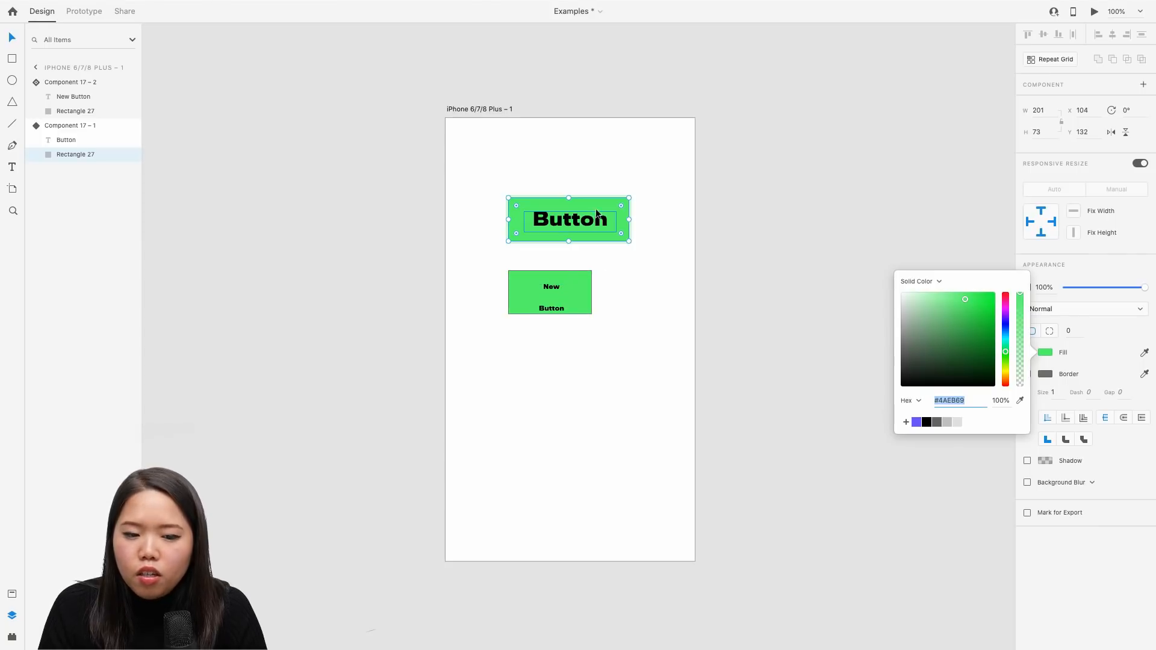
# Delete the "New Button" instance below the master component
pyautogui.click(637, 271)
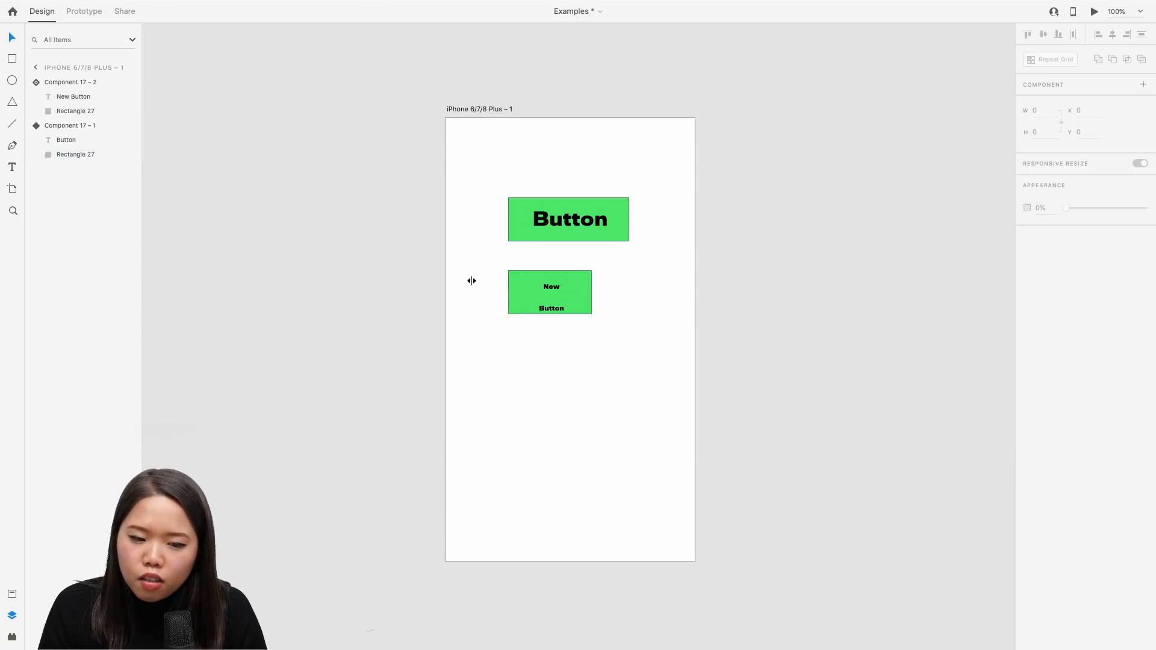
pyautogui.click(573, 280)
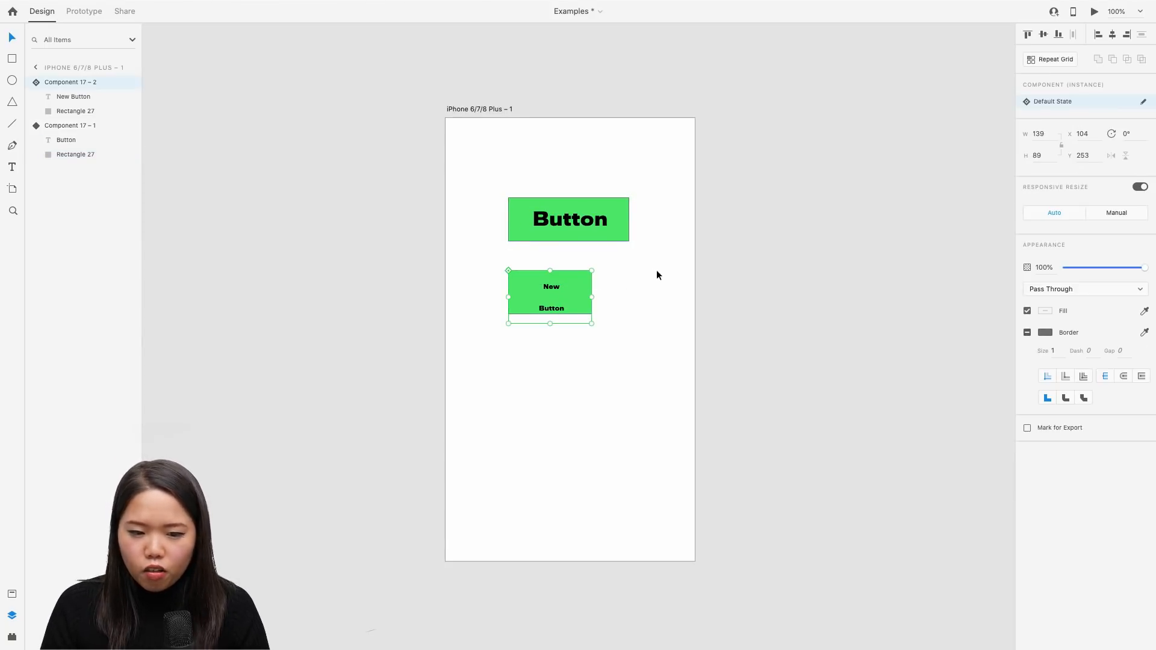
pyautogui.press('Delete')
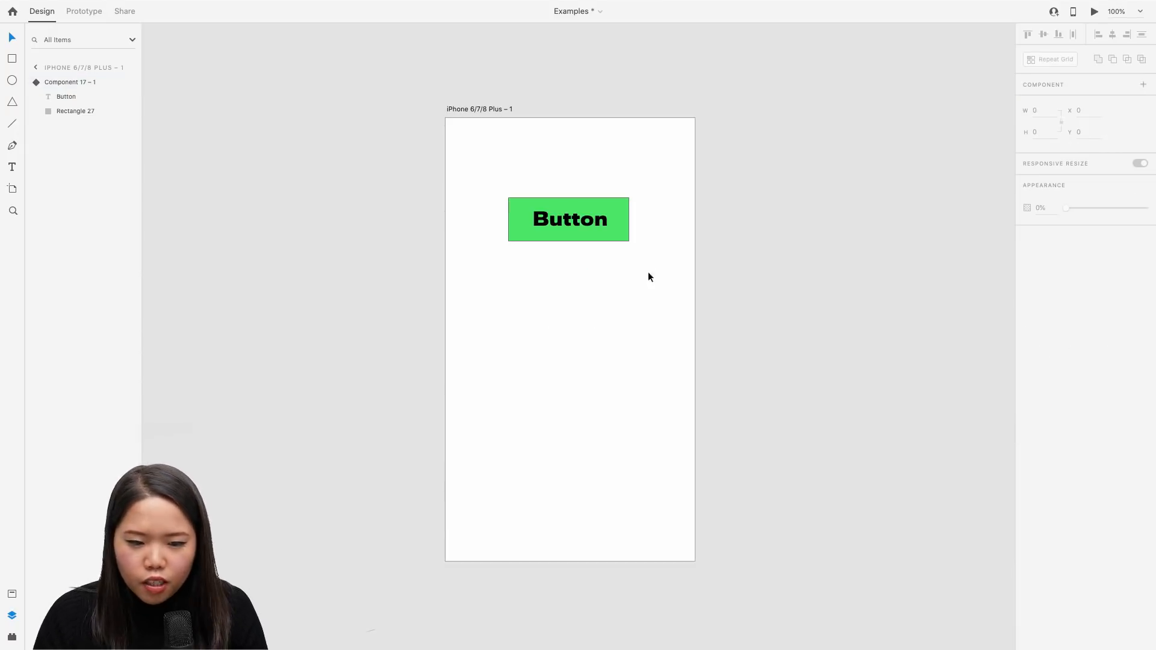
# Remove the border from the master button component
pyautogui.click(579, 212)
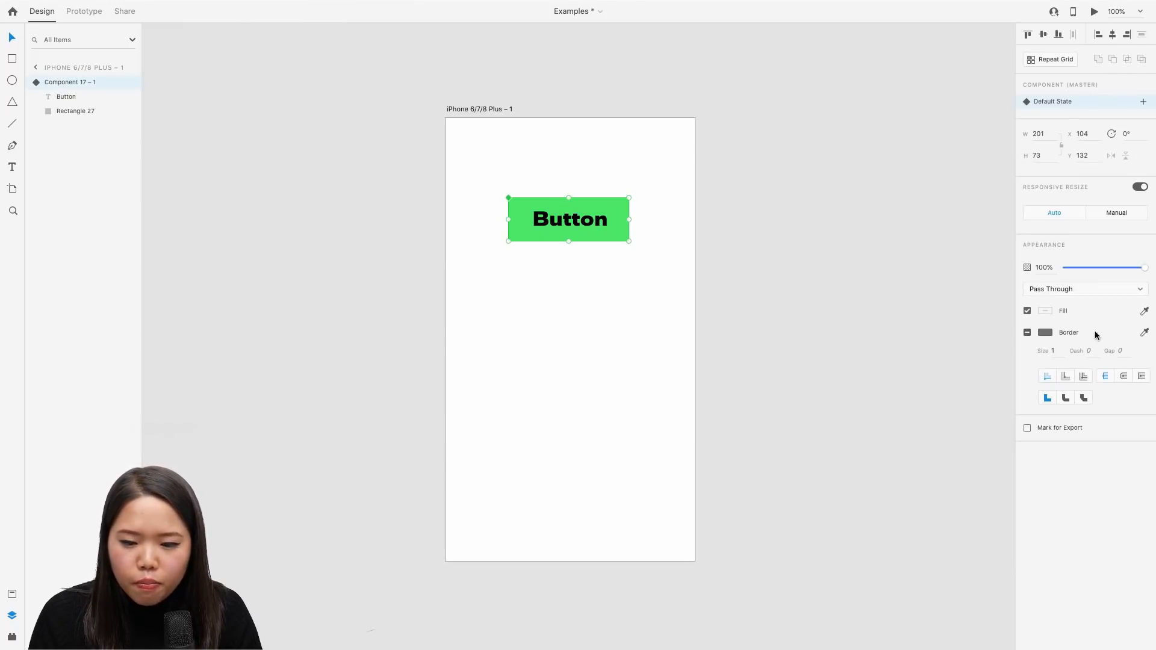
pyautogui.click(1027, 332)
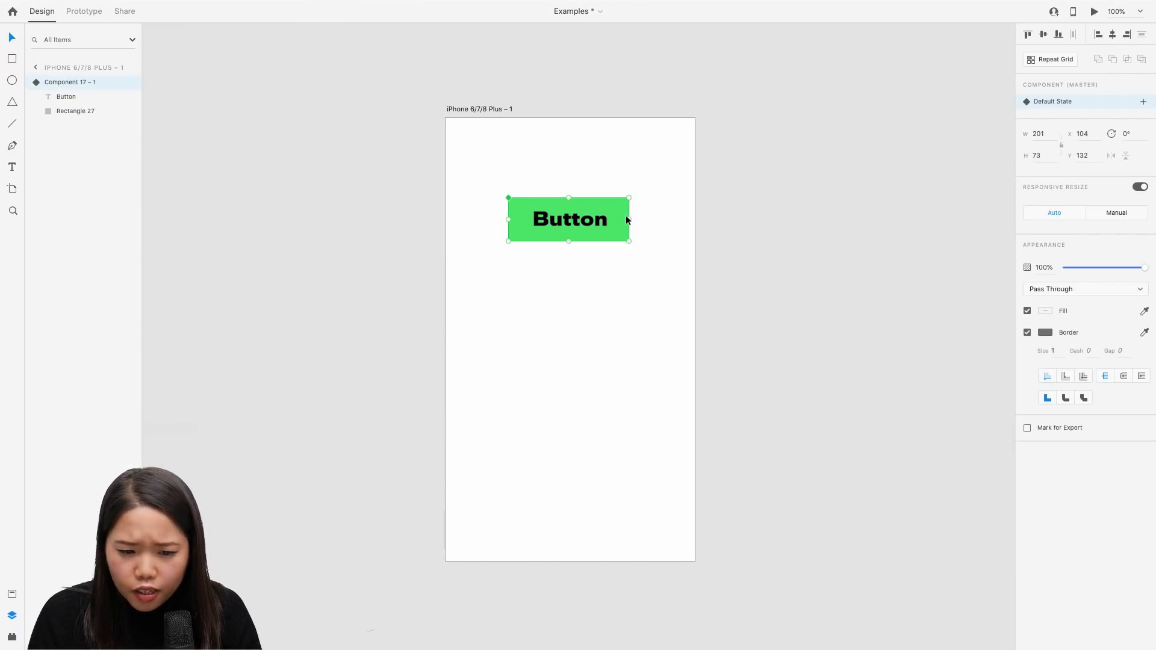
pyautogui.click(1028, 333)
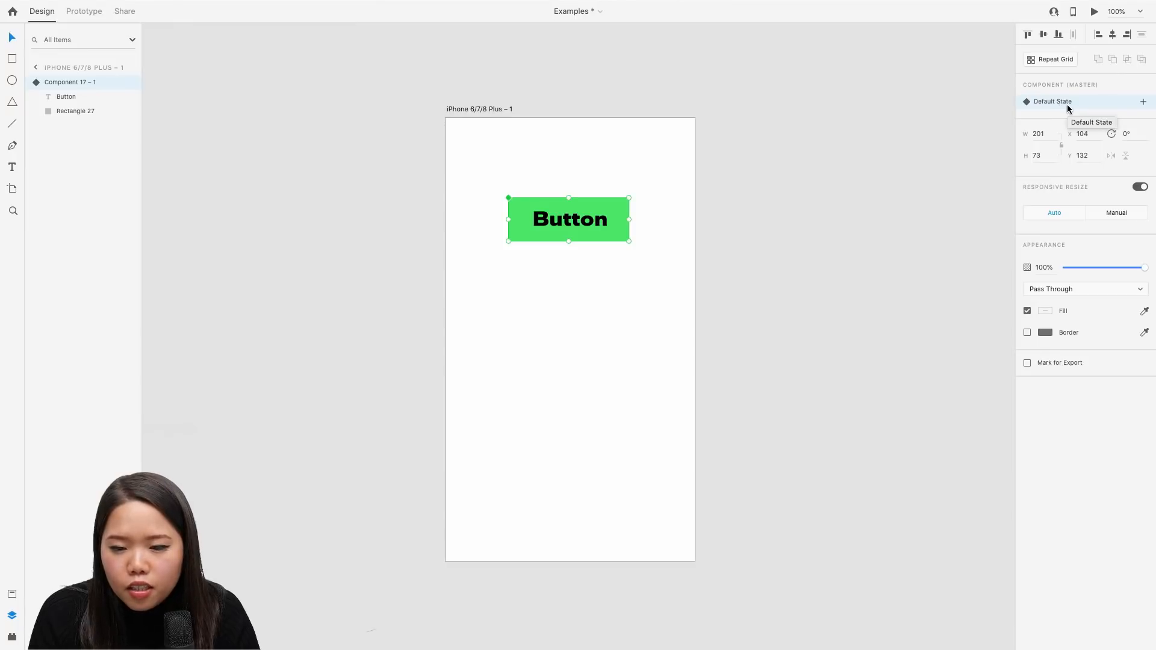
# Add a Hover State to the master button component, keeping the default state name
pyautogui.click(1144, 102)
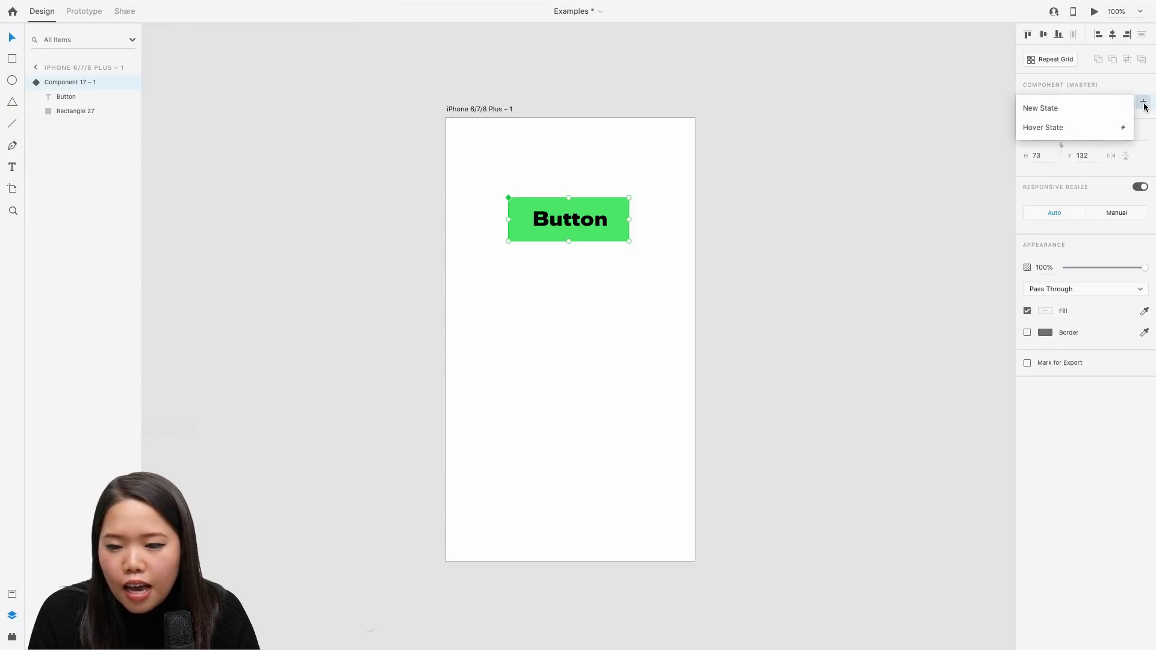
pyautogui.click(1062, 129)
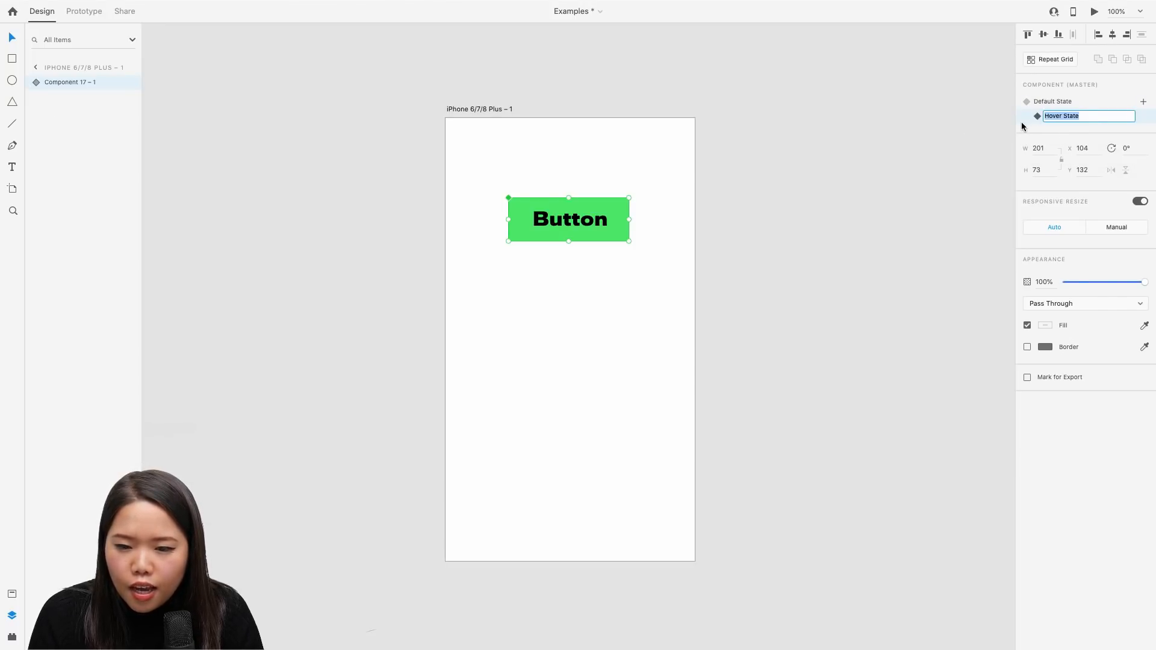
pyautogui.click(659, 241)
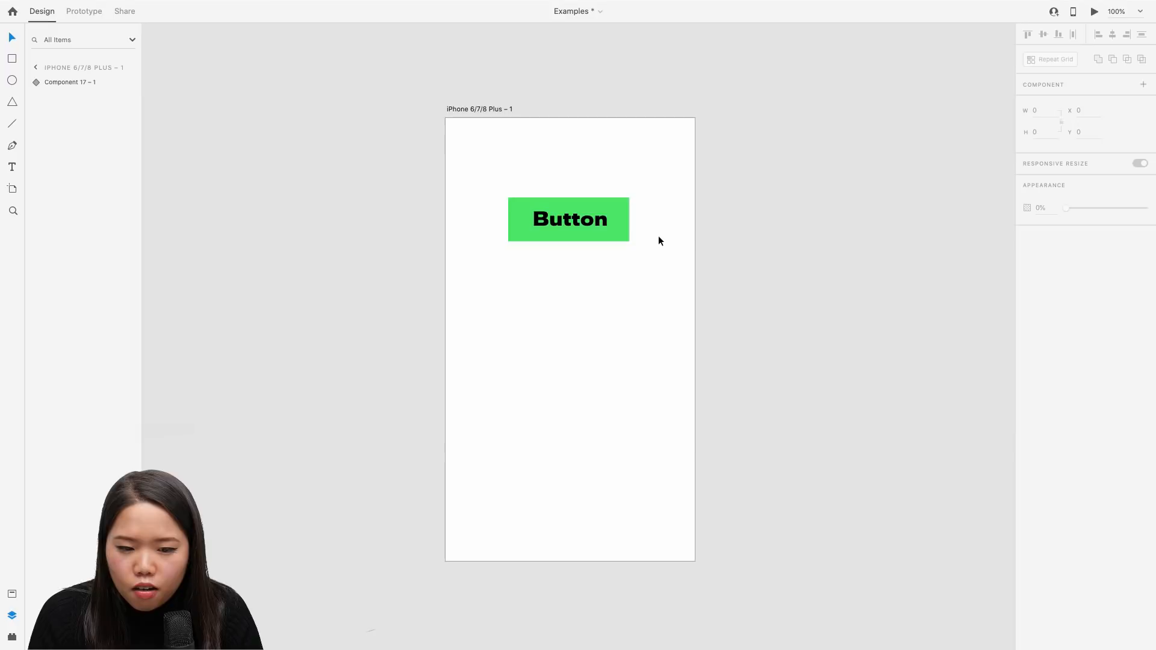
# Fill the button rectangle in the hover state with the saved purple swatch #7265FF
pyautogui.click(616, 206)
pyautogui.doubleClick(616, 206)
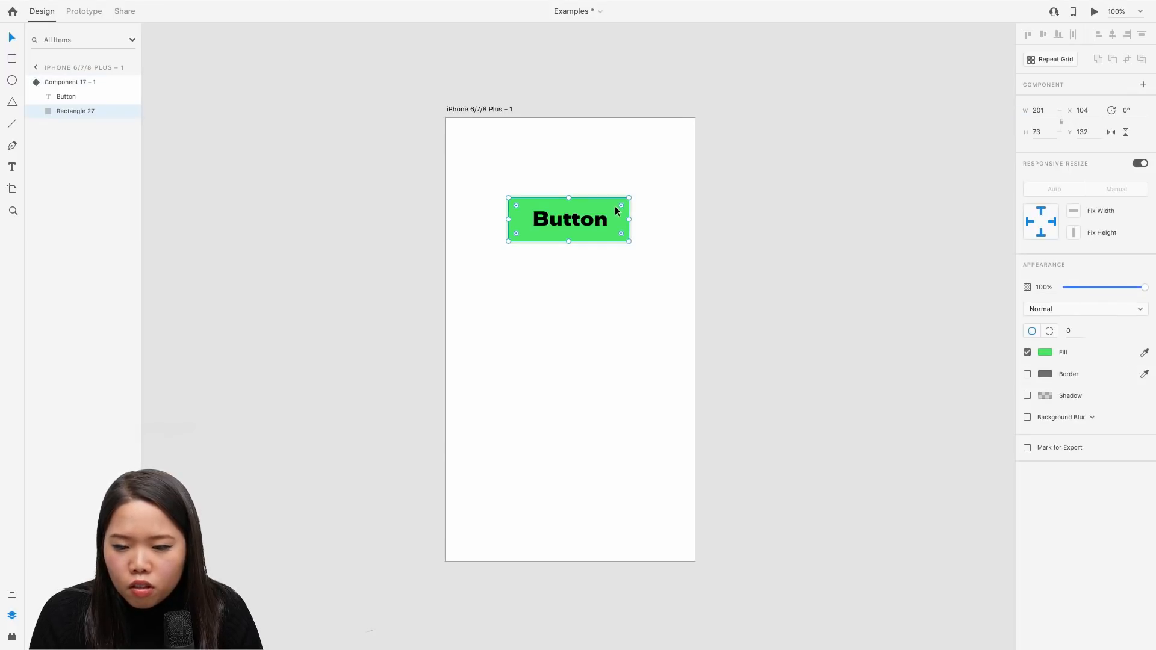
pyautogui.click(1046, 354)
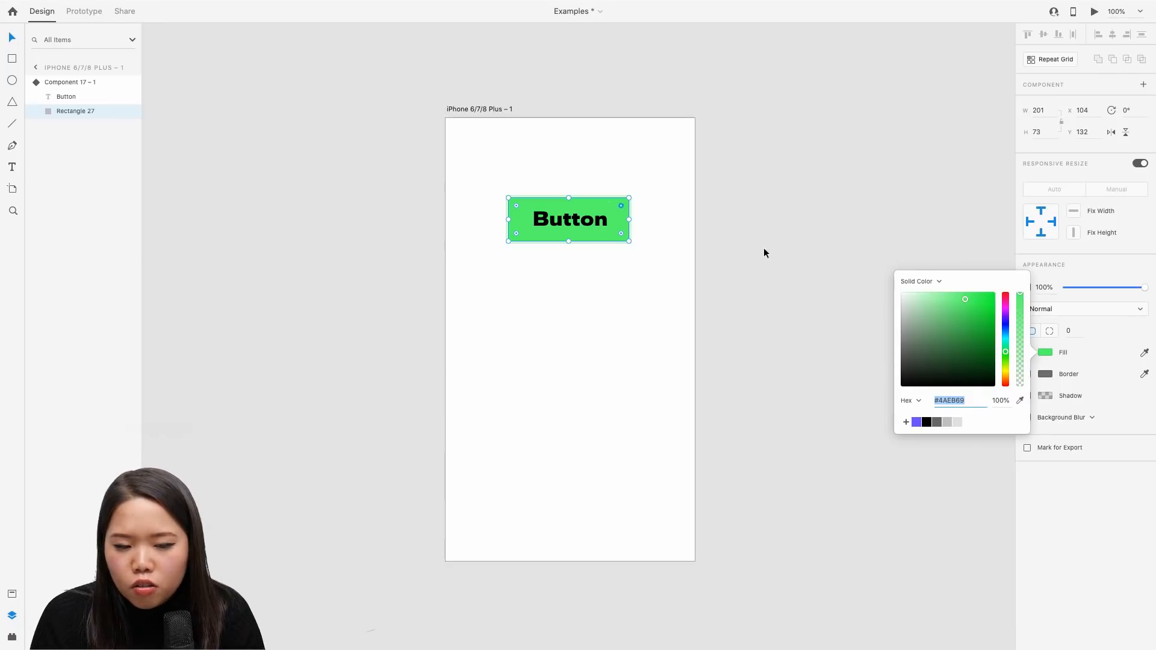
pyautogui.click(915, 422)
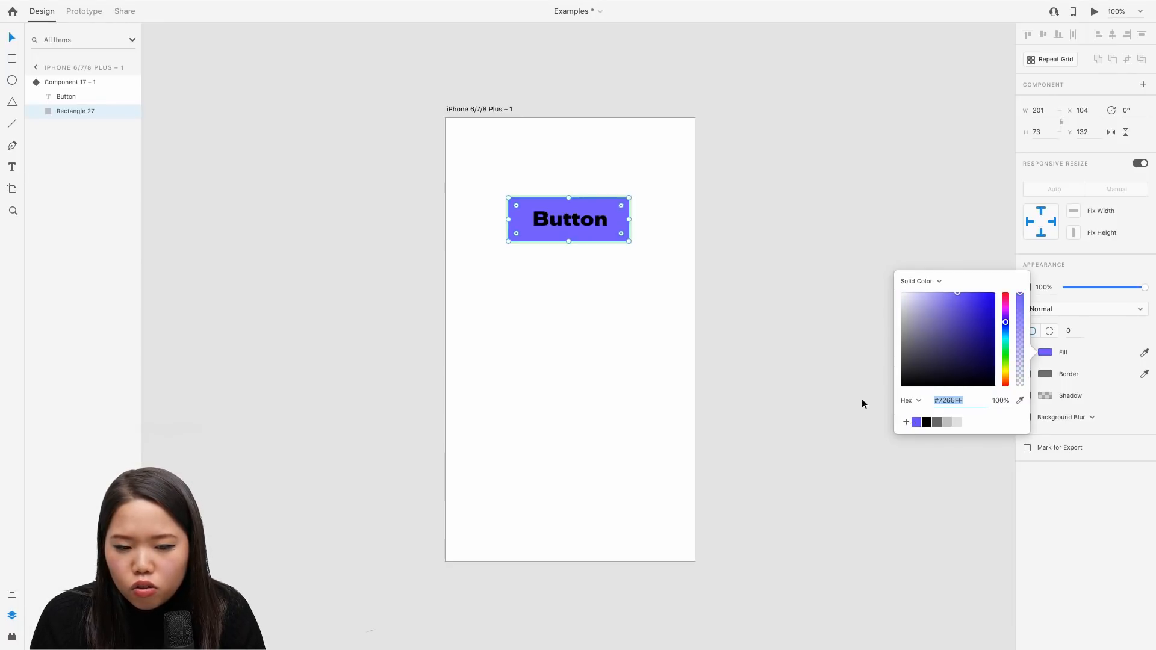
pyautogui.click(667, 290)
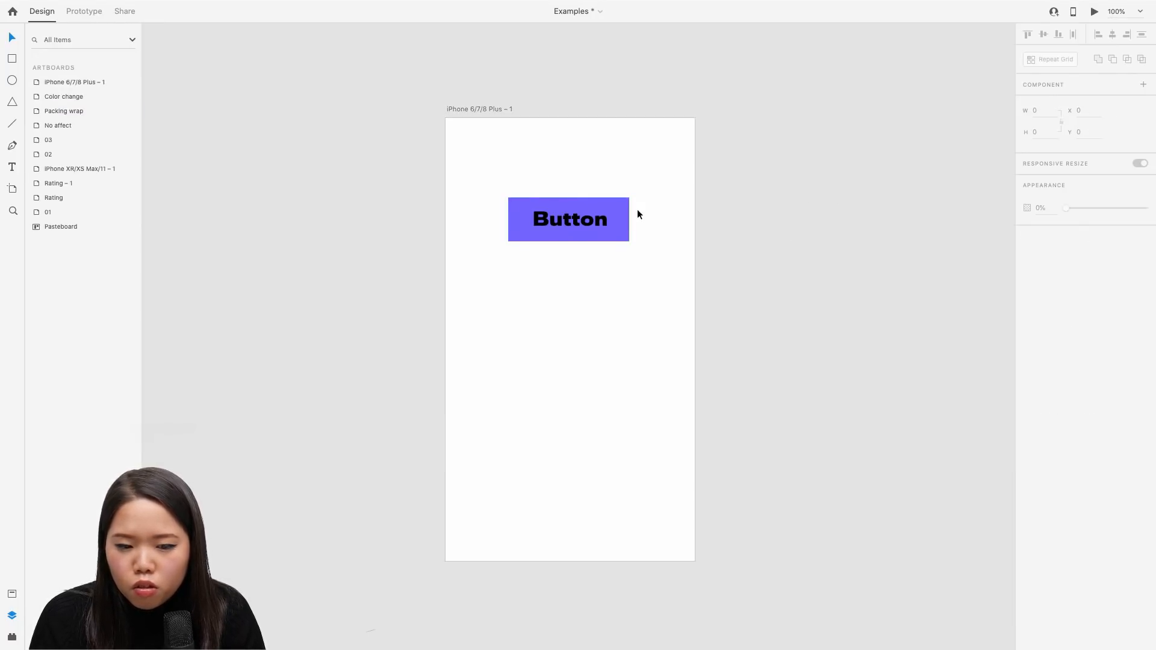
# Compare the button's default and hover states in Prototype mode and examine the interaction set on the default state
pyautogui.click(607, 215)
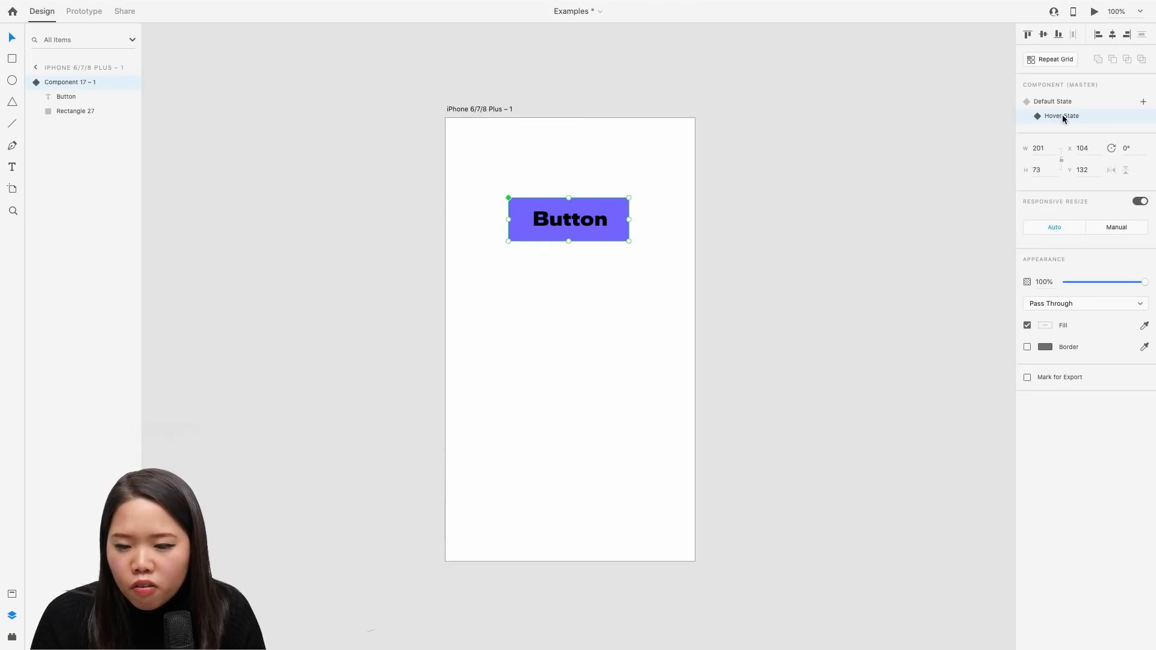
pyautogui.click(83, 11)
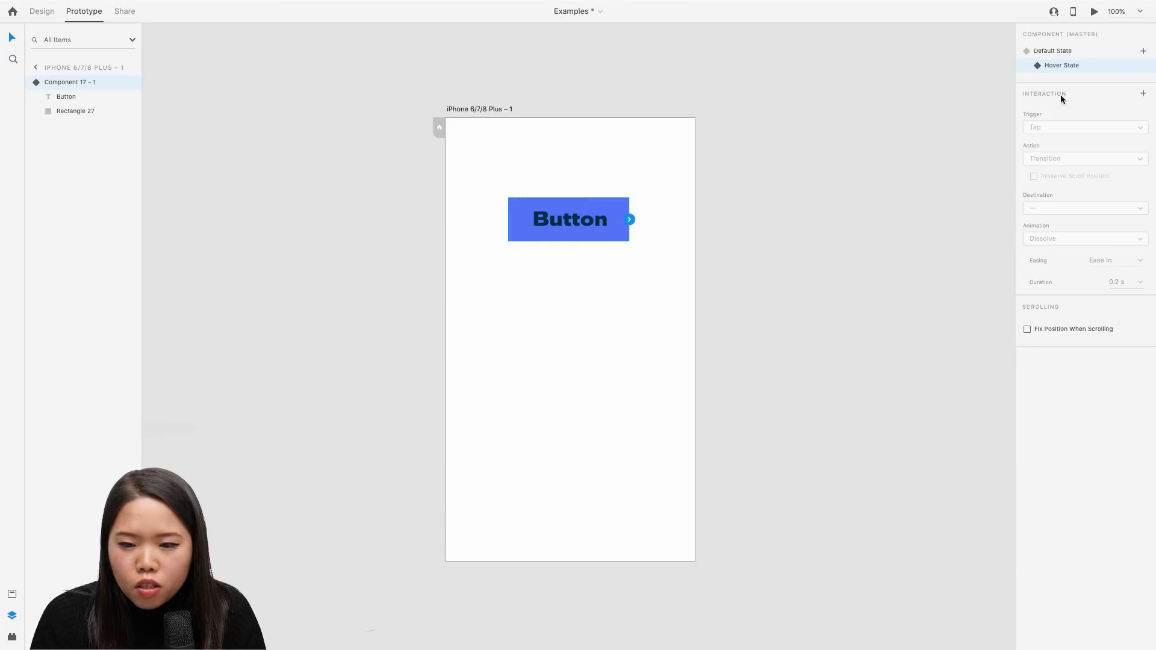
pyautogui.click(1063, 53)
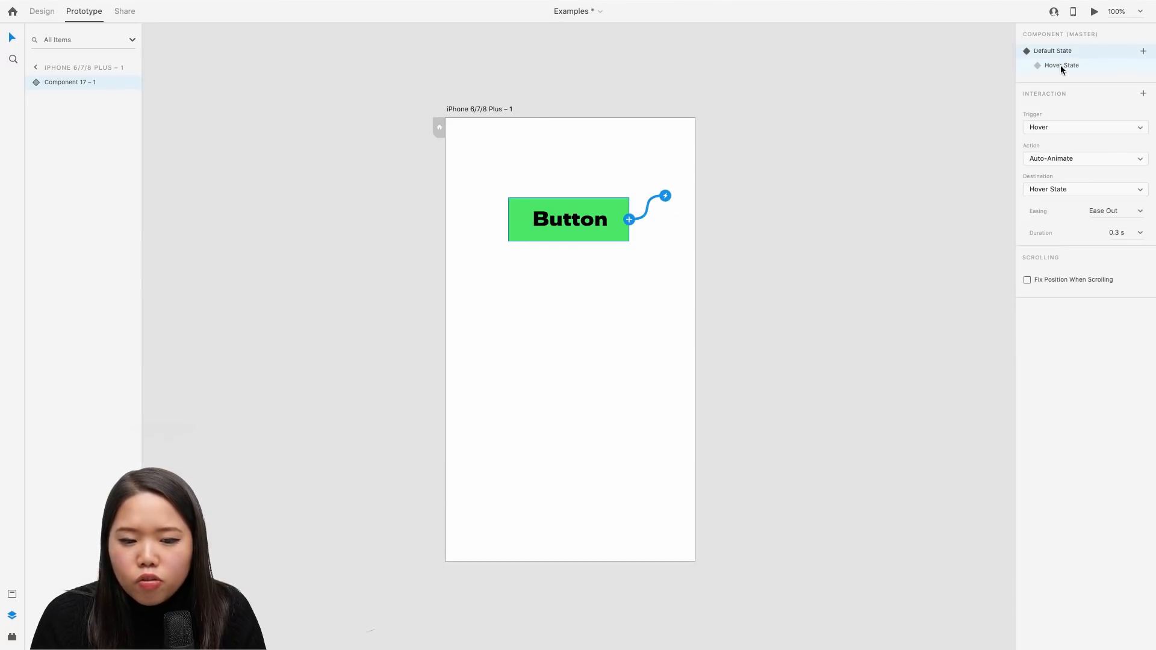
pyautogui.click(1063, 65)
pyautogui.click(1057, 50)
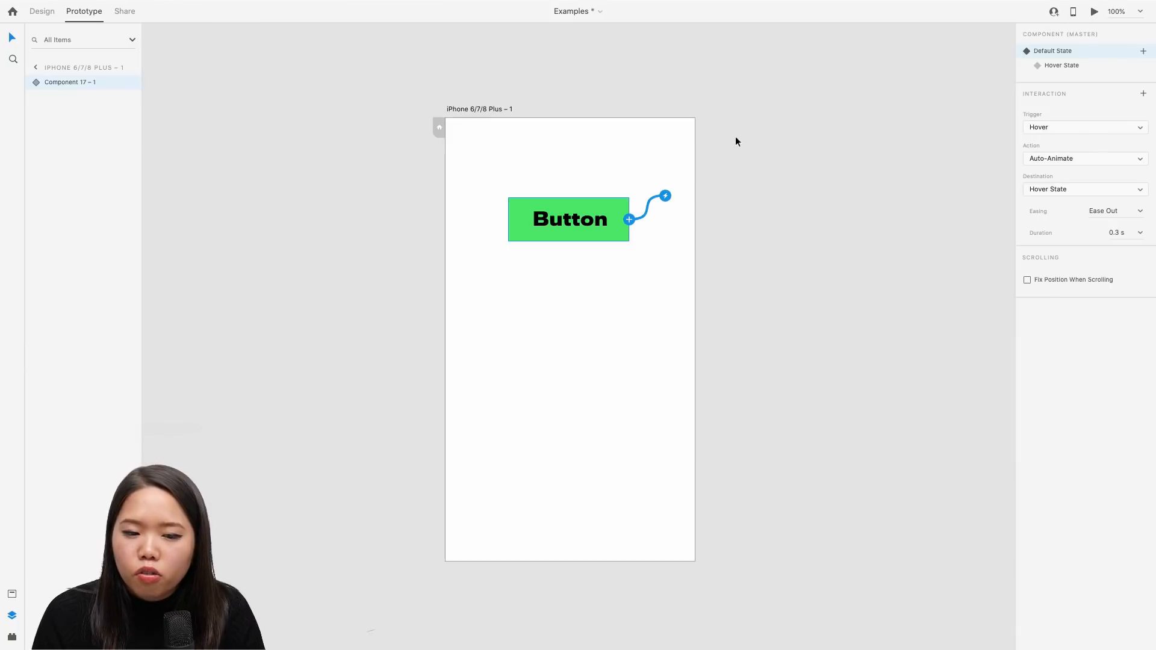
# Preview the button artboard as a prototype, then close the preview window
pyautogui.click(1094, 12)
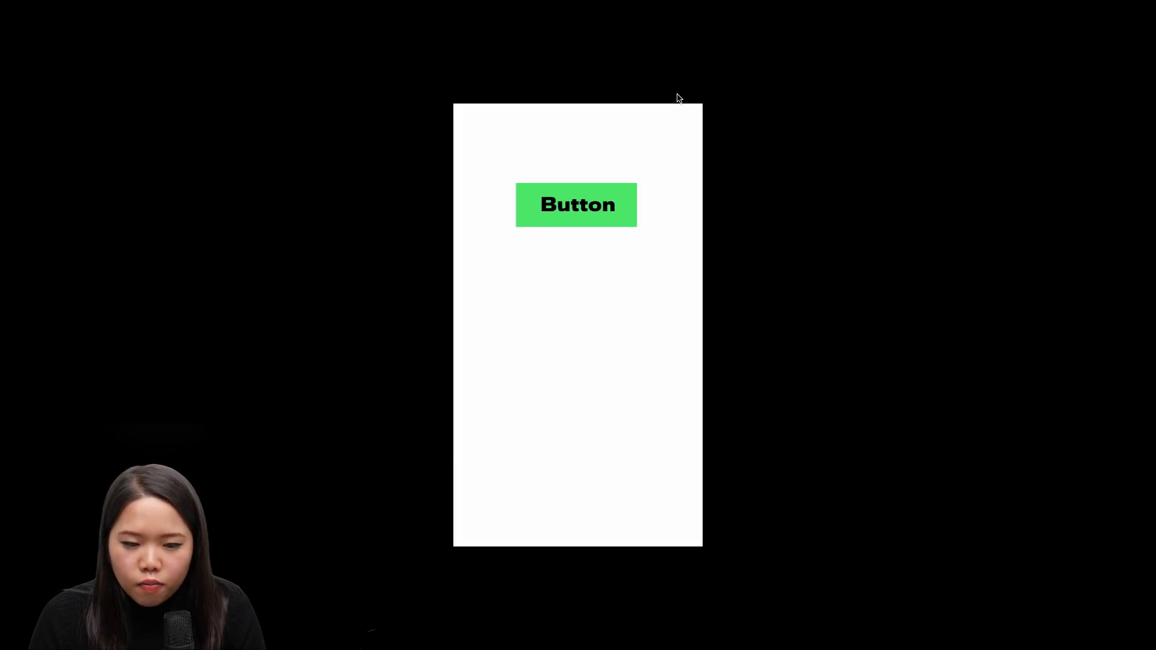
pyautogui.press('Escape')
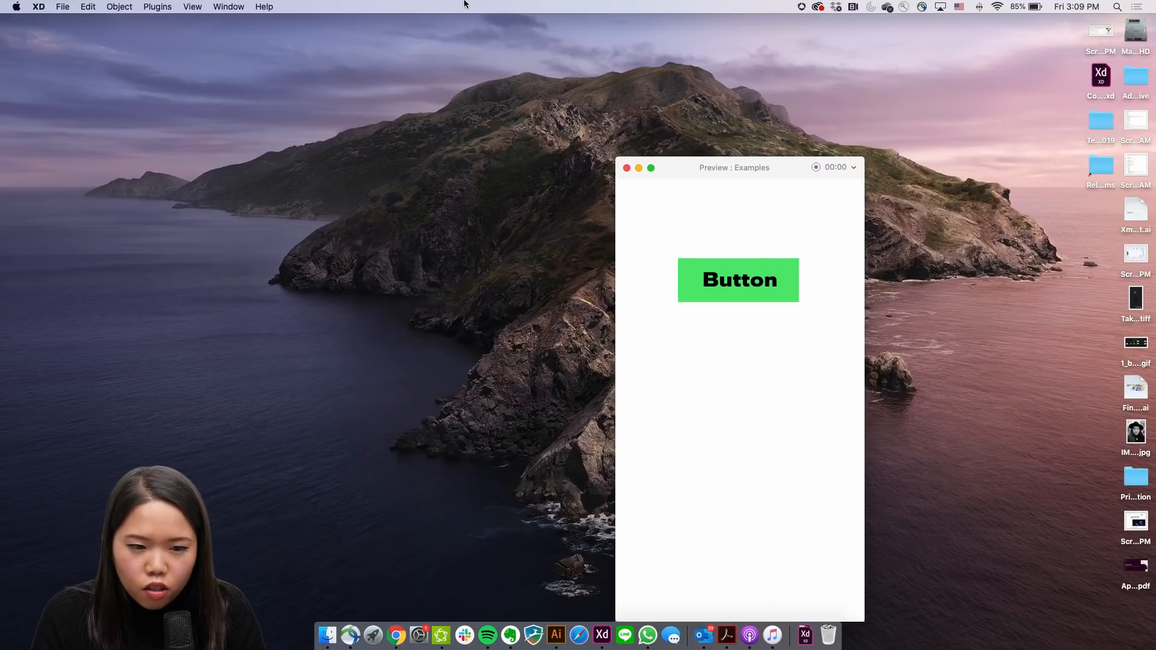
pyautogui.click(627, 167)
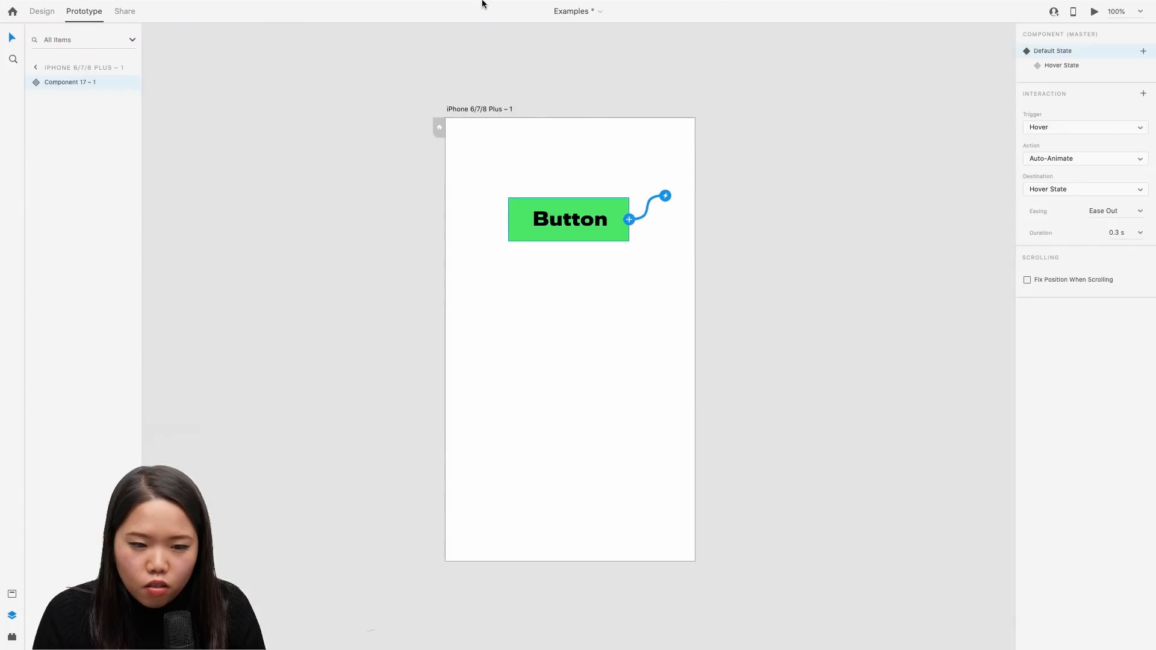
# In Design mode, draw a square about 42 by 42 below the button, with no fill and a border size of 3
pyautogui.click(706, 240)
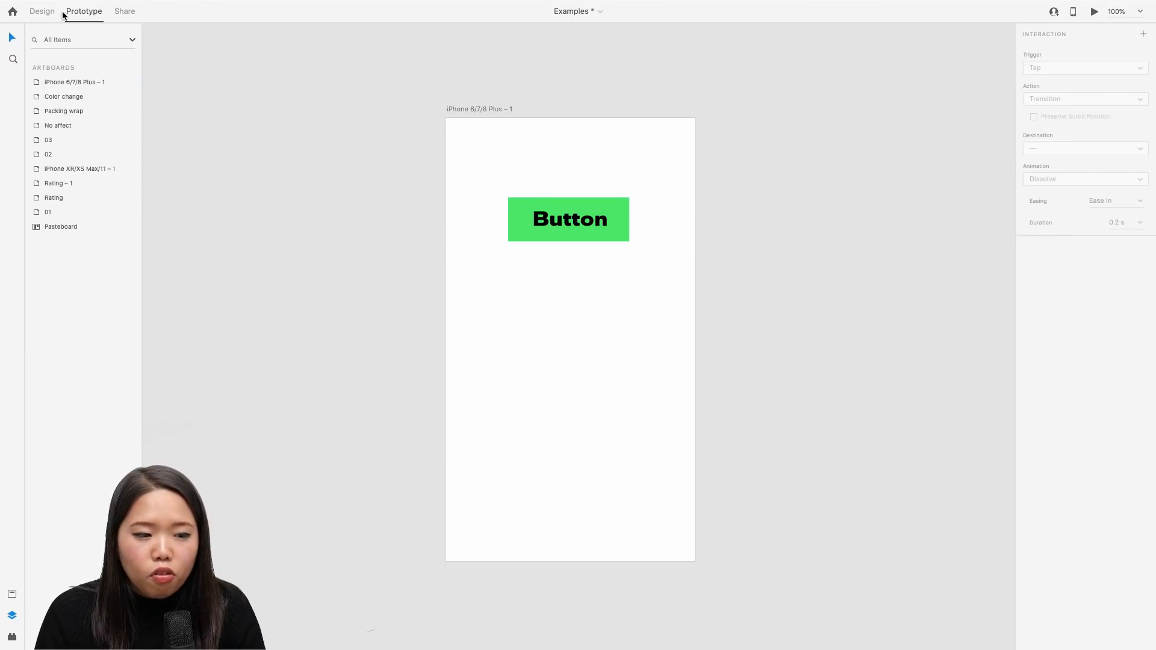
pyautogui.click(42, 11)
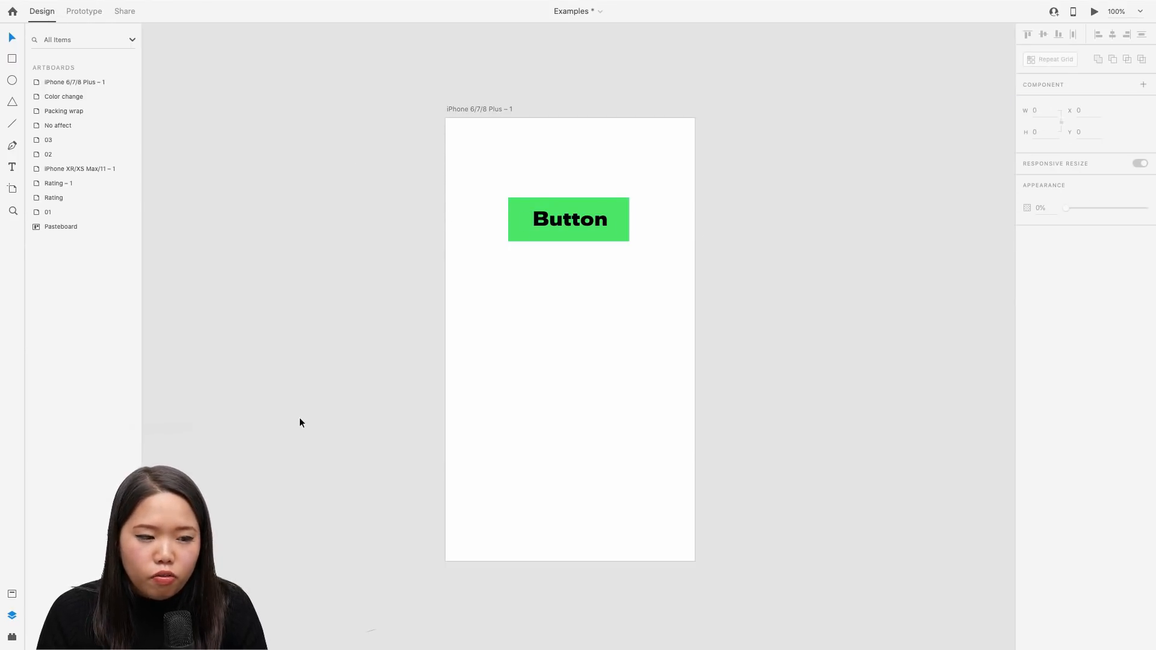
pyautogui.click(12, 58)
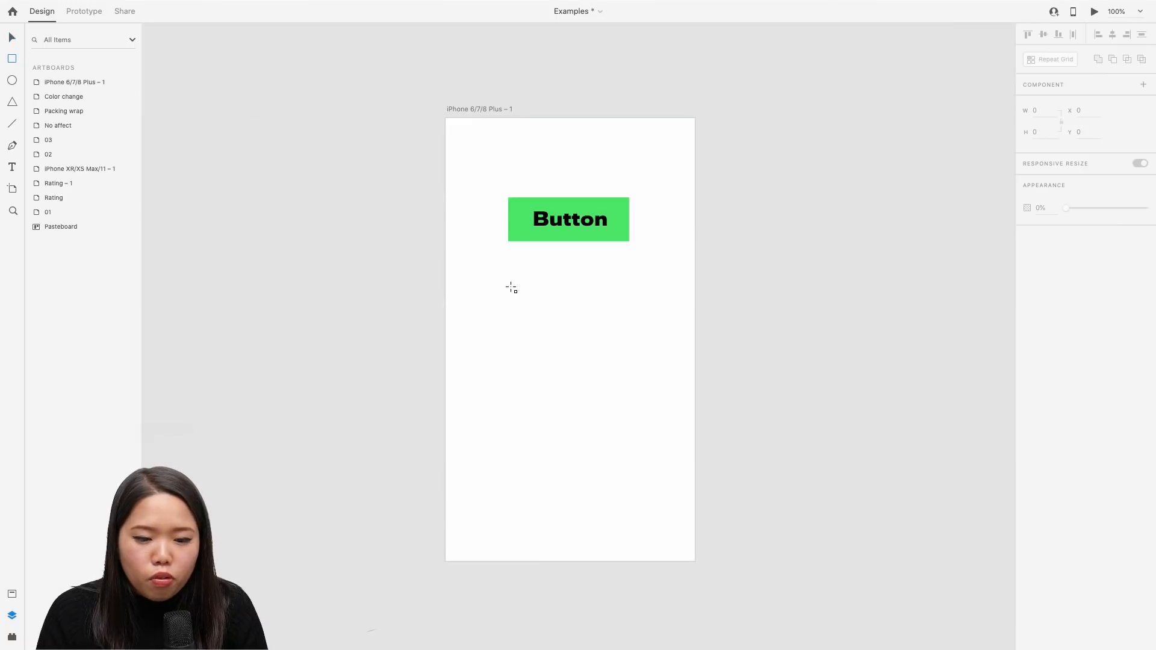
pyautogui.moveTo(511, 288); pyautogui.dragTo(537, 313)
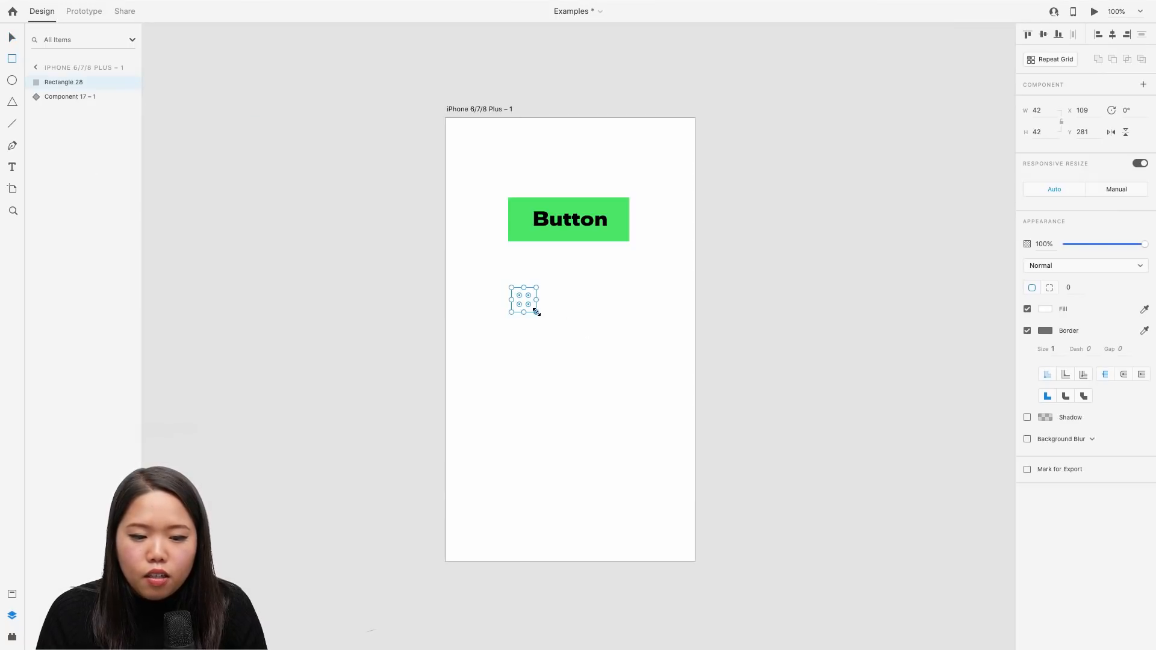
pyautogui.click(1028, 309)
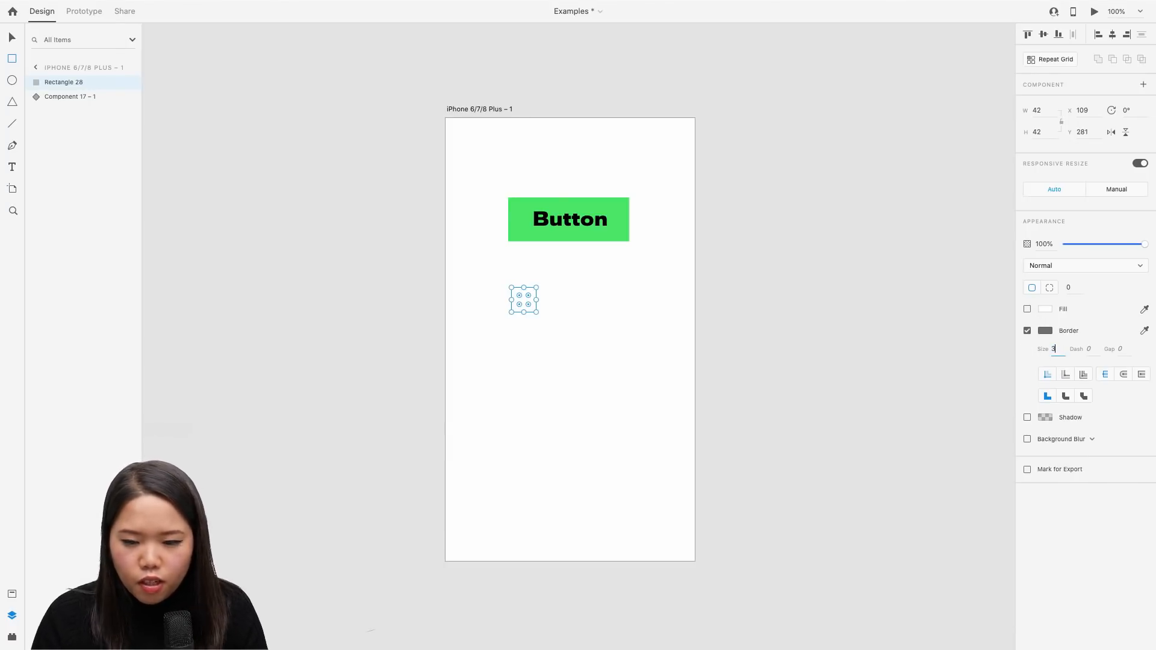
pyautogui.press('Return')
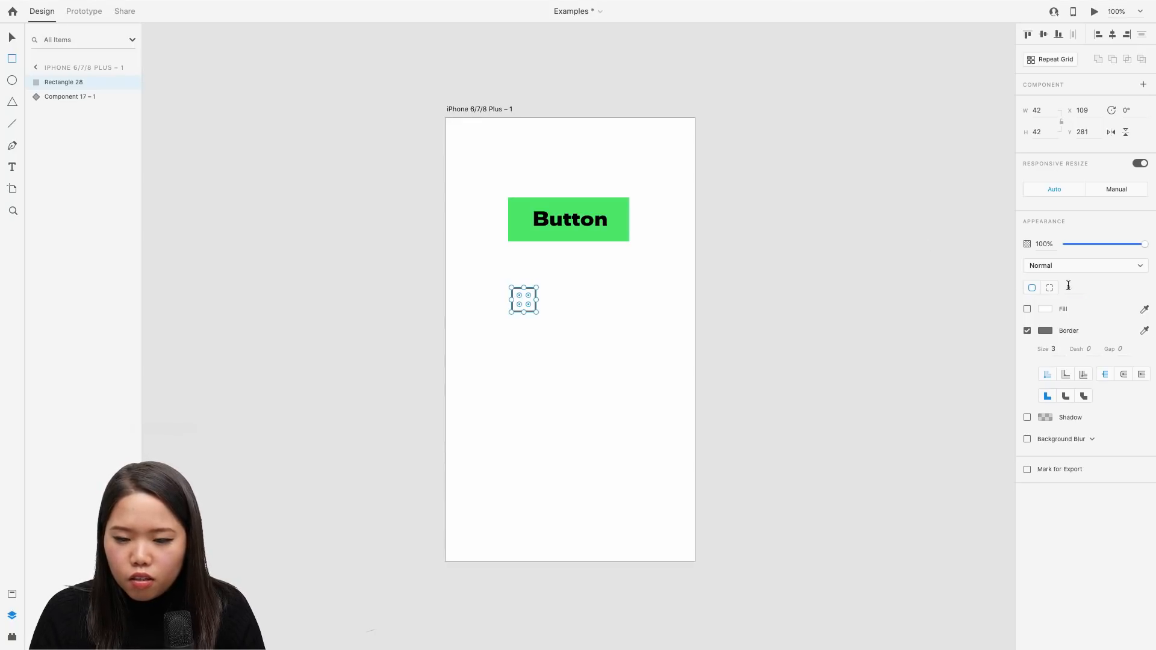
# Round the square's corners with a radius of 3 and color its border gray #B1B1B1
pyautogui.click(1069, 286)
pyautogui.write('3')
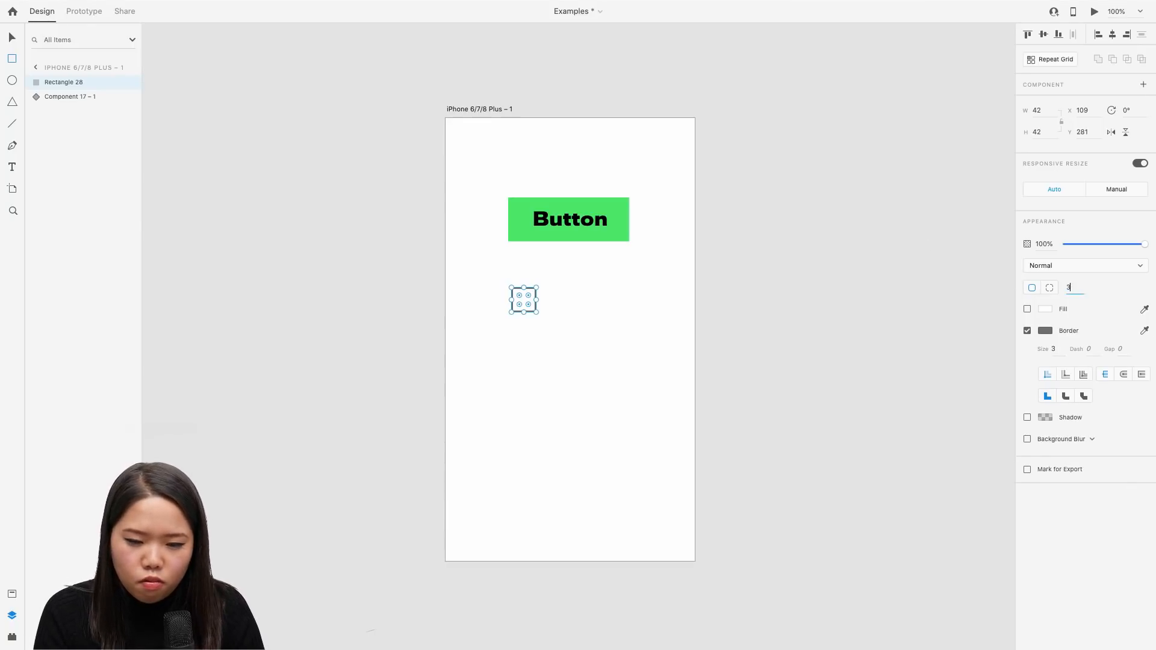
pyautogui.press('Return')
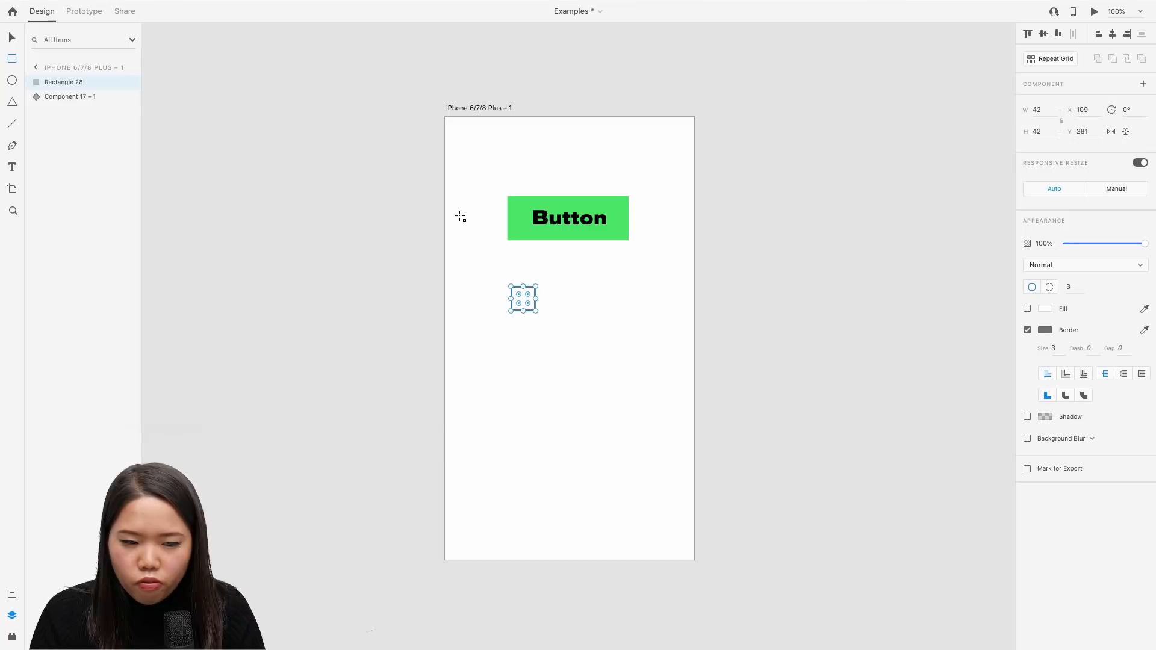
pyautogui.click(1045, 330)
pyautogui.moveTo(963, 312); pyautogui.dragTo(873, 290)
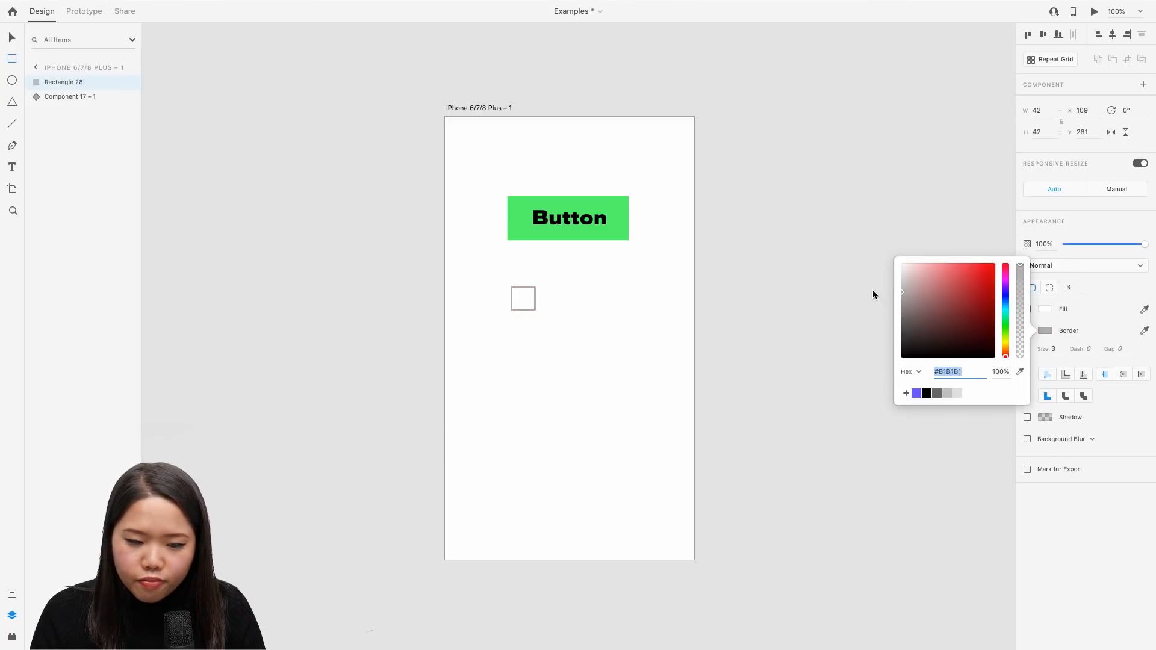
pyautogui.click(11, 38)
pyautogui.click(228, 237)
# Draw an open three-point checkmark path about 30 by 26 beside the square with the Pen tool
pyautogui.scroll(1, 229, 236)
pyautogui.click(13, 147)
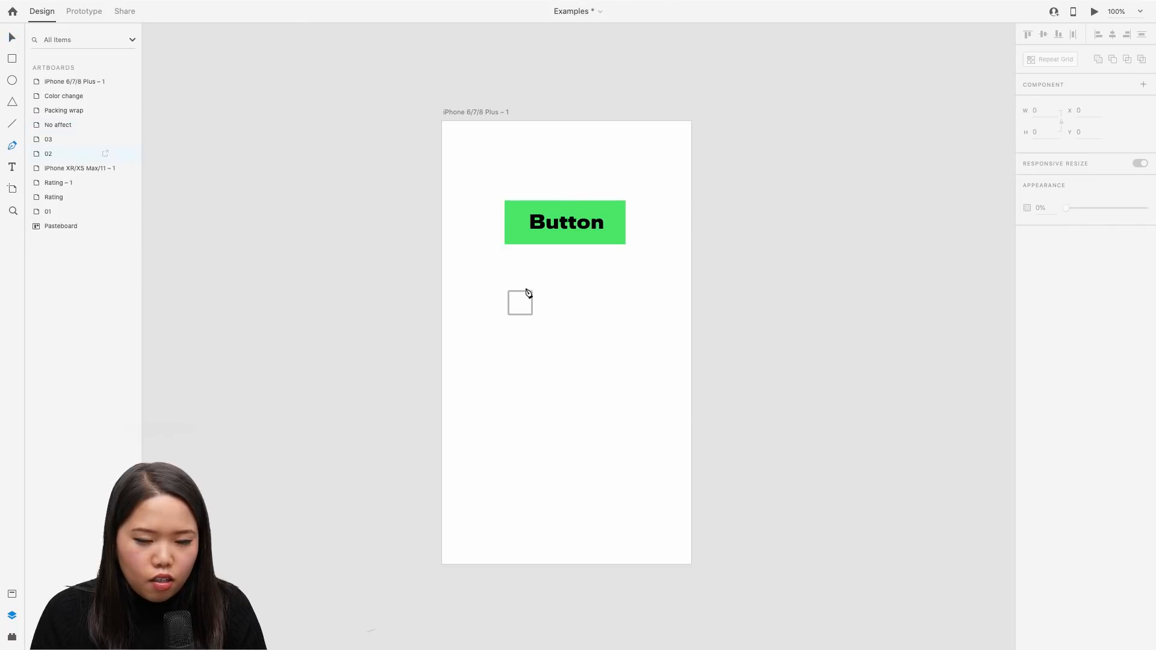
pyautogui.click(541, 300)
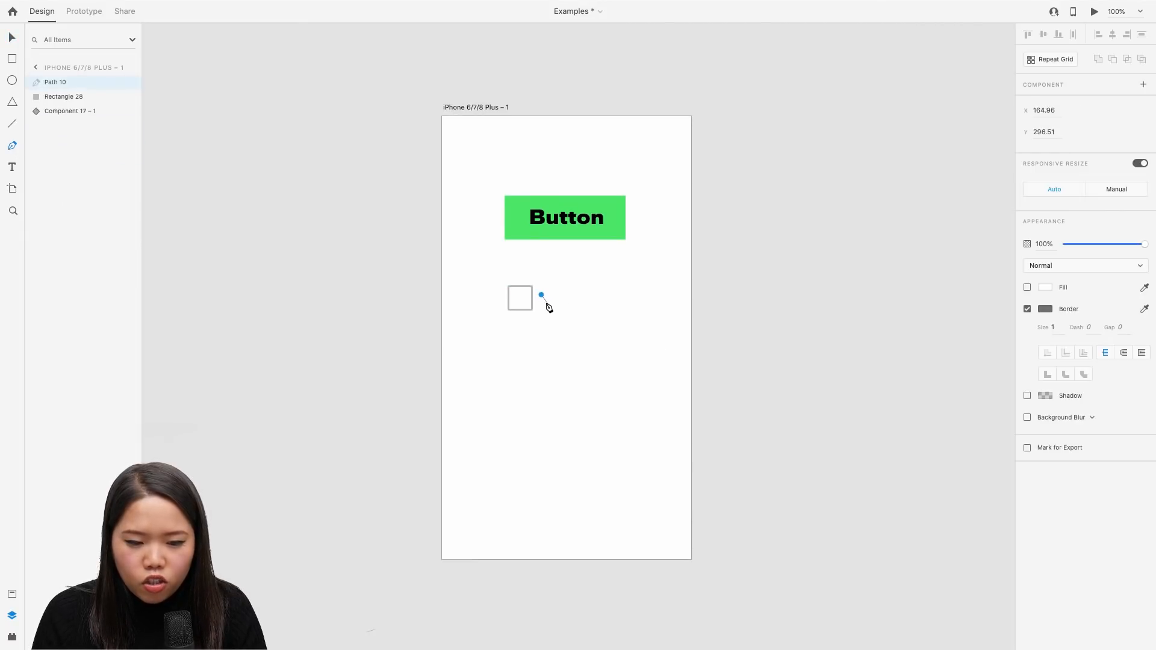
pyautogui.click(547, 304)
pyautogui.click(559, 288)
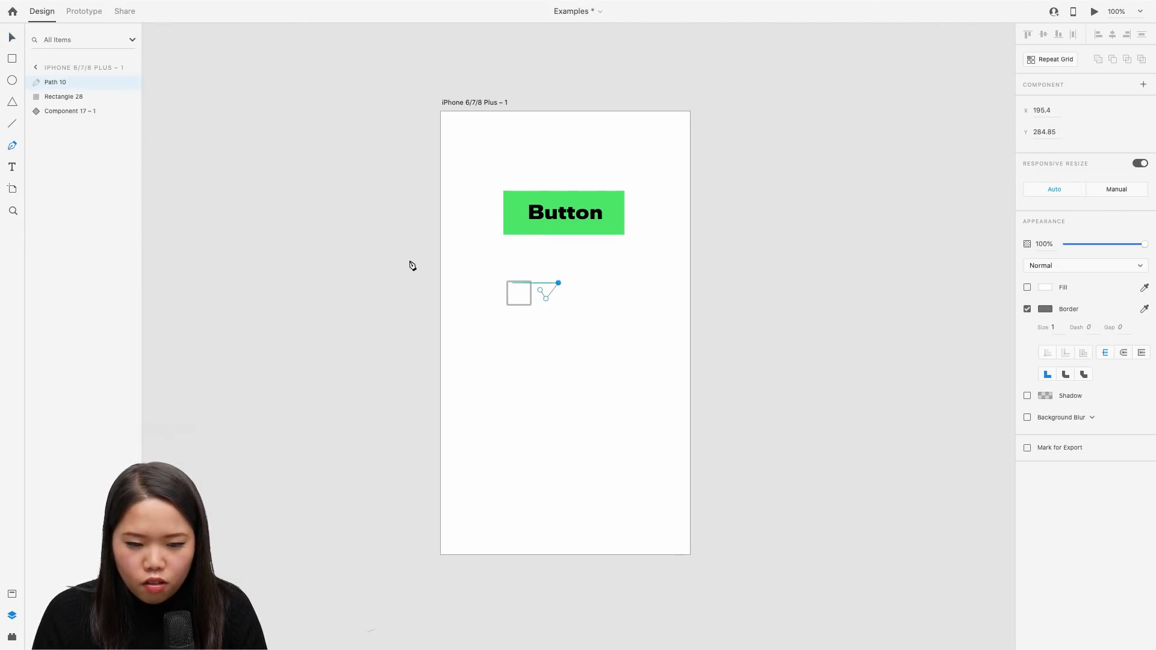
pyautogui.click(13, 38)
pyautogui.click(605, 302)
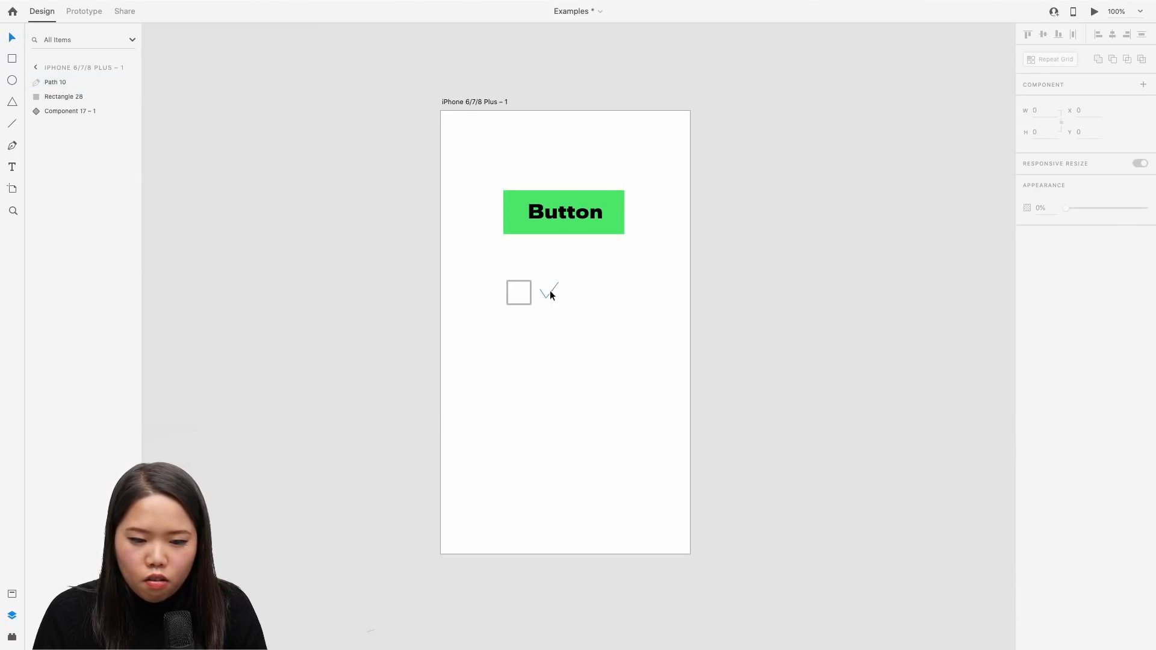
# Set the checkmark path's border size to 4 and place it centered inside the gray square
pyautogui.click(550, 291)
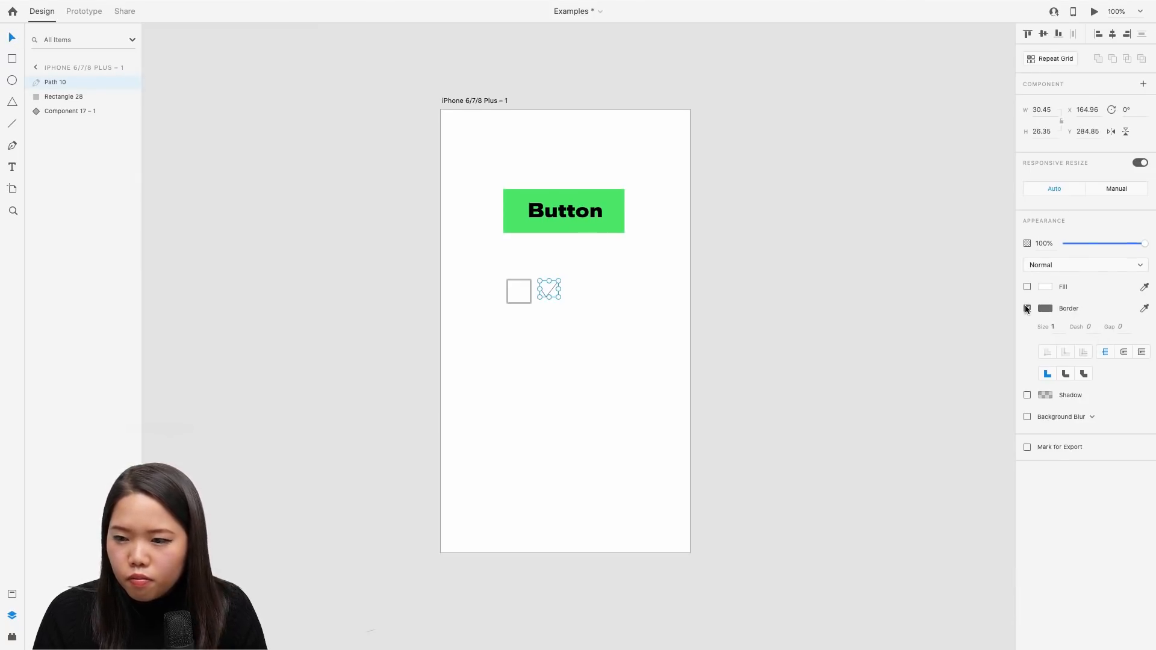
pyautogui.click(1054, 327)
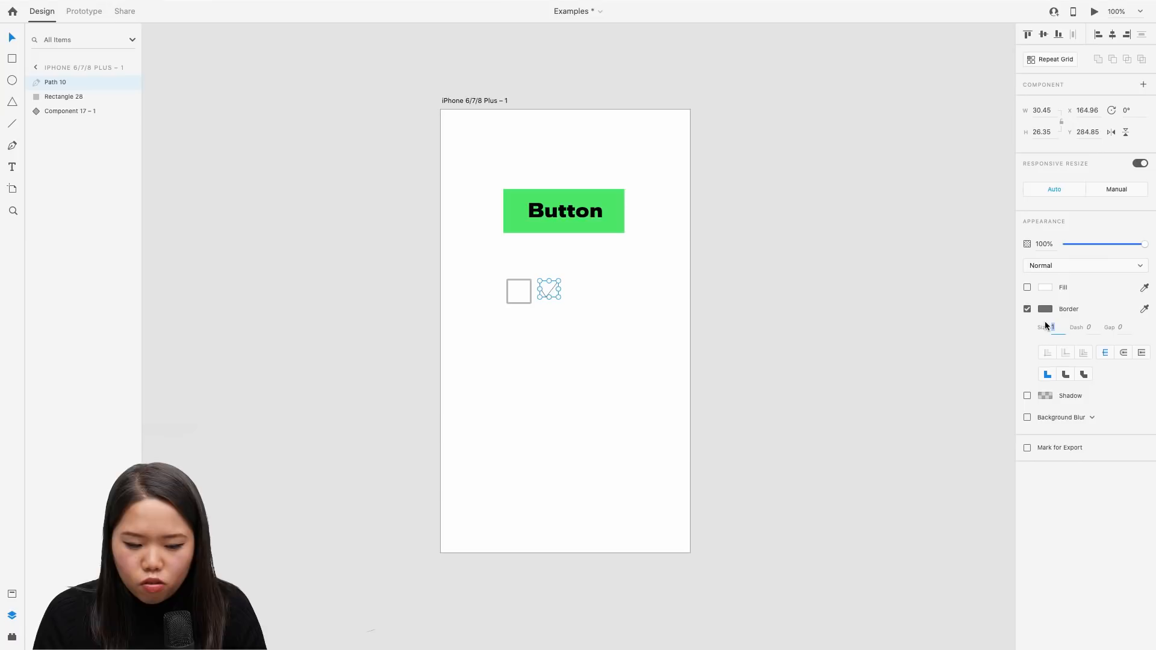
pyautogui.write('4')
pyautogui.press('Return')
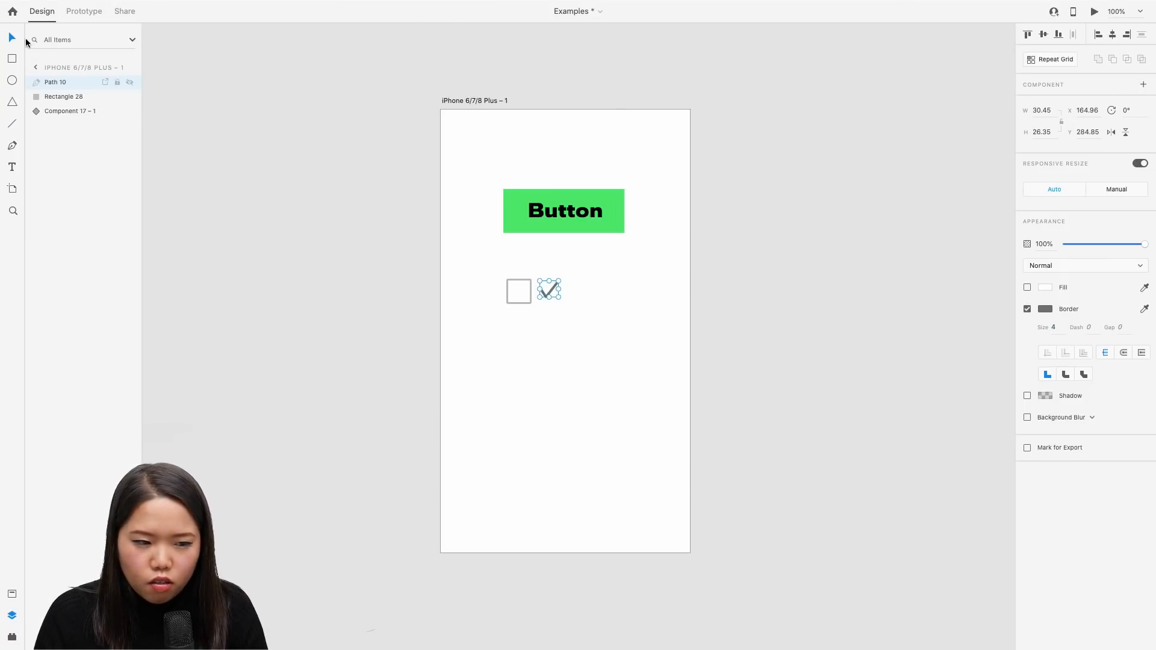
pyautogui.click(241, 166)
pyautogui.moveTo(548, 293); pyautogui.dragTo(518, 294)
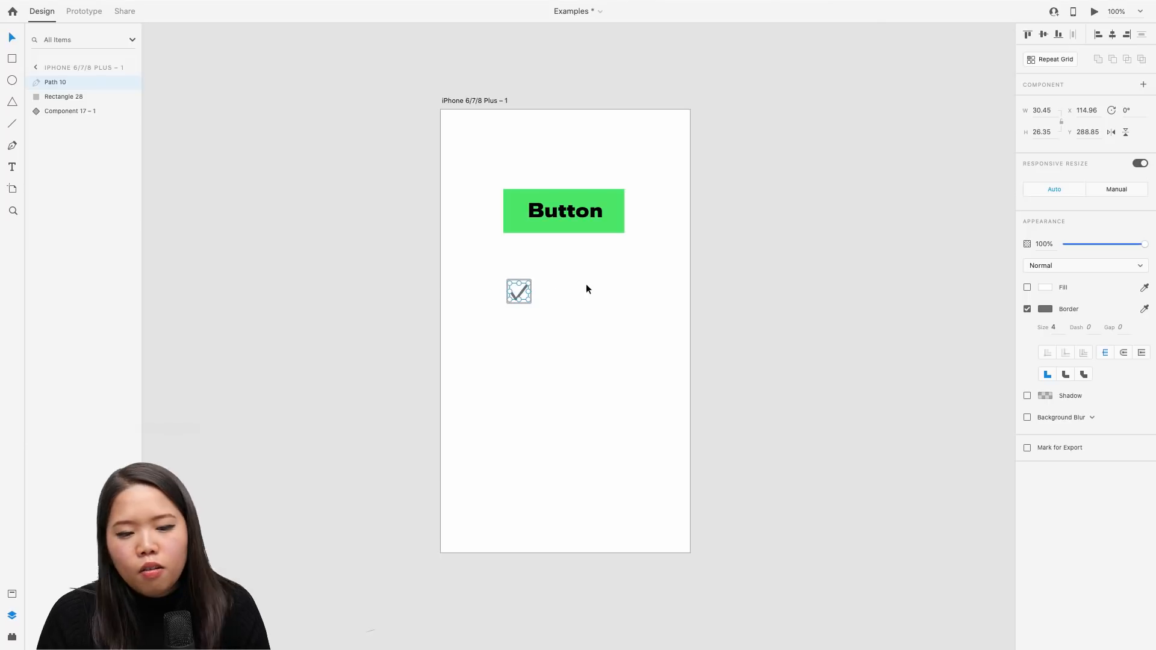
pyautogui.click(622, 318)
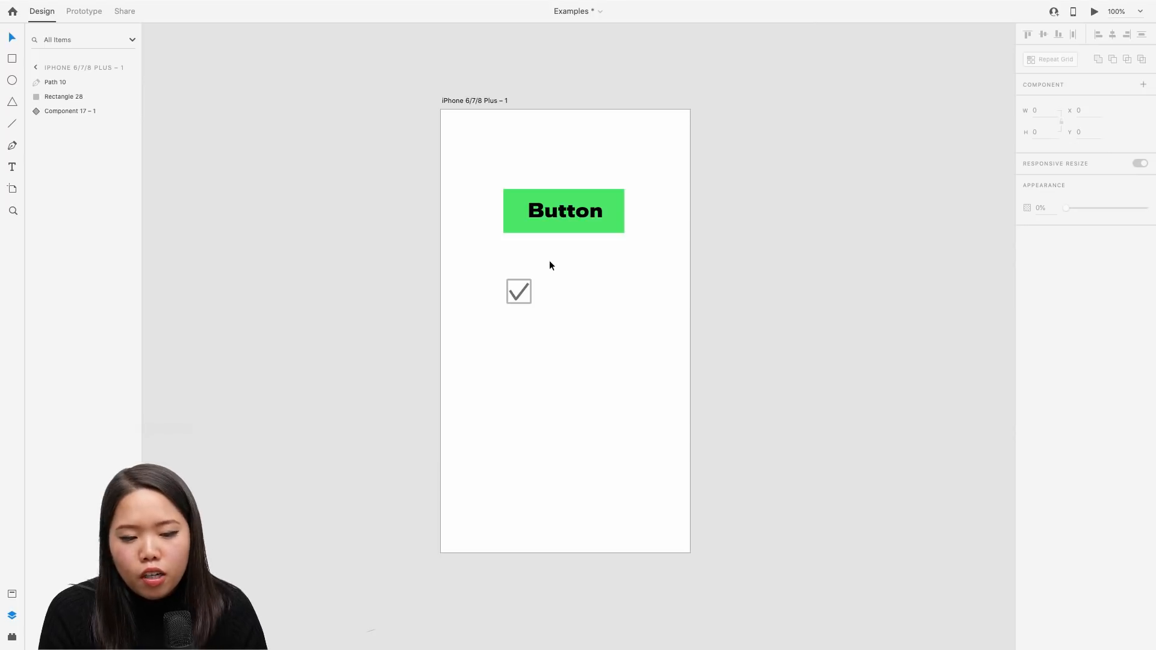
# Turn the square and checkmark together into a component and add a new state named Click
pyautogui.moveTo(538, 325); pyautogui.dragTo(486, 277)
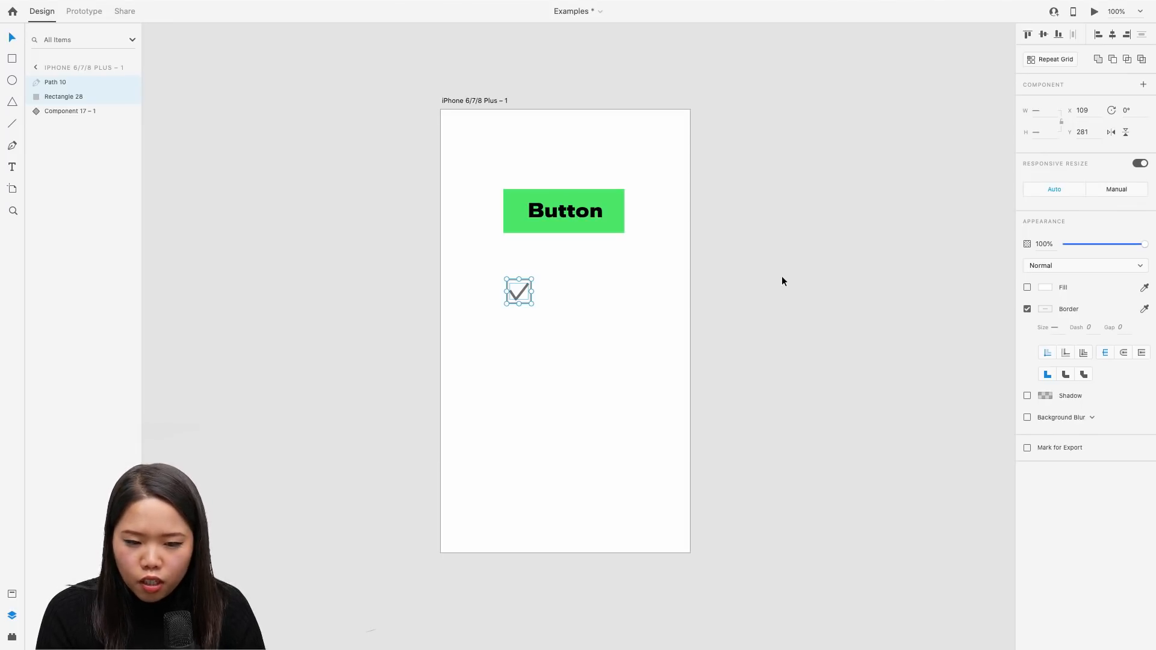
pyautogui.hotkey('ctrl', 'k')
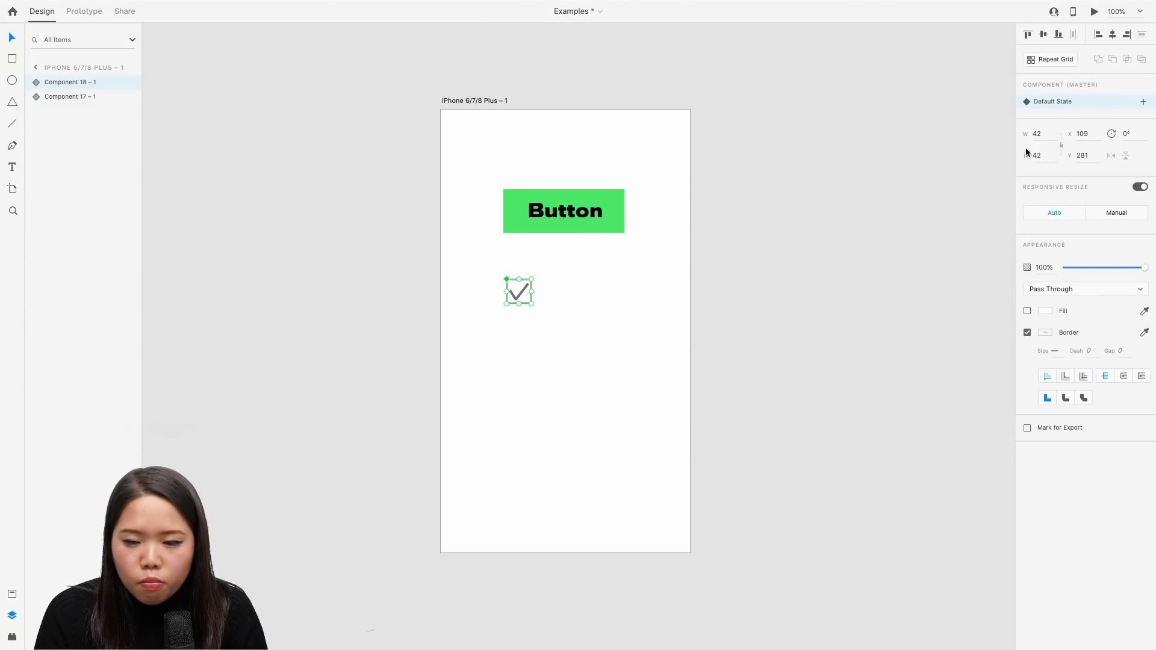
pyautogui.click(1144, 105)
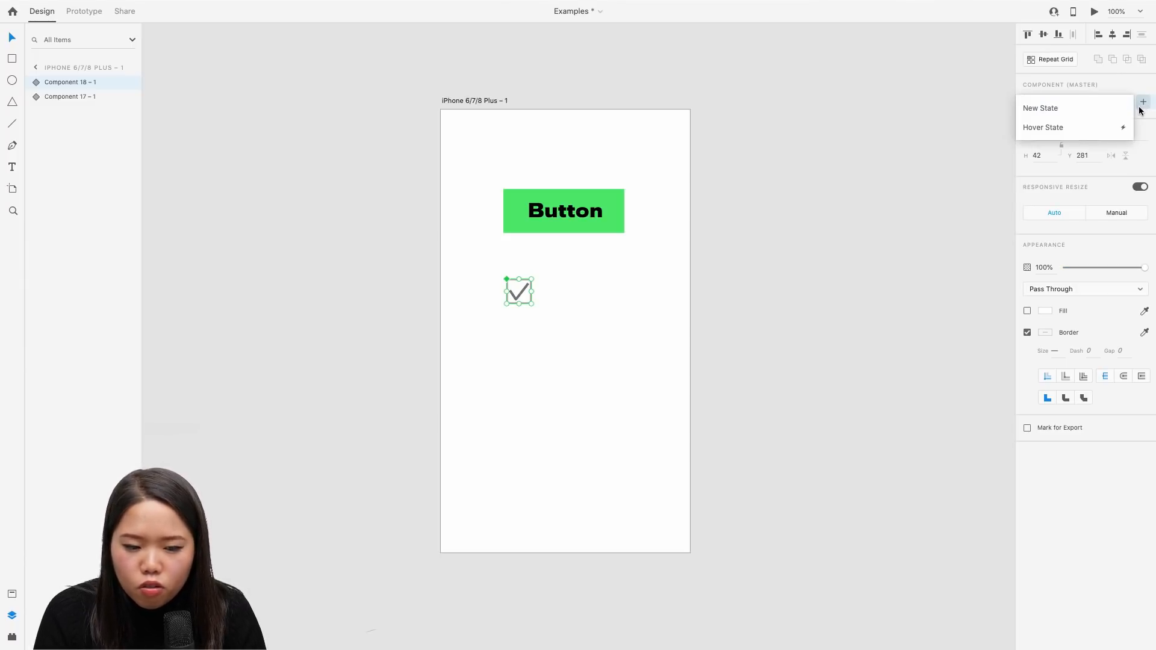
pyautogui.click(1088, 109)
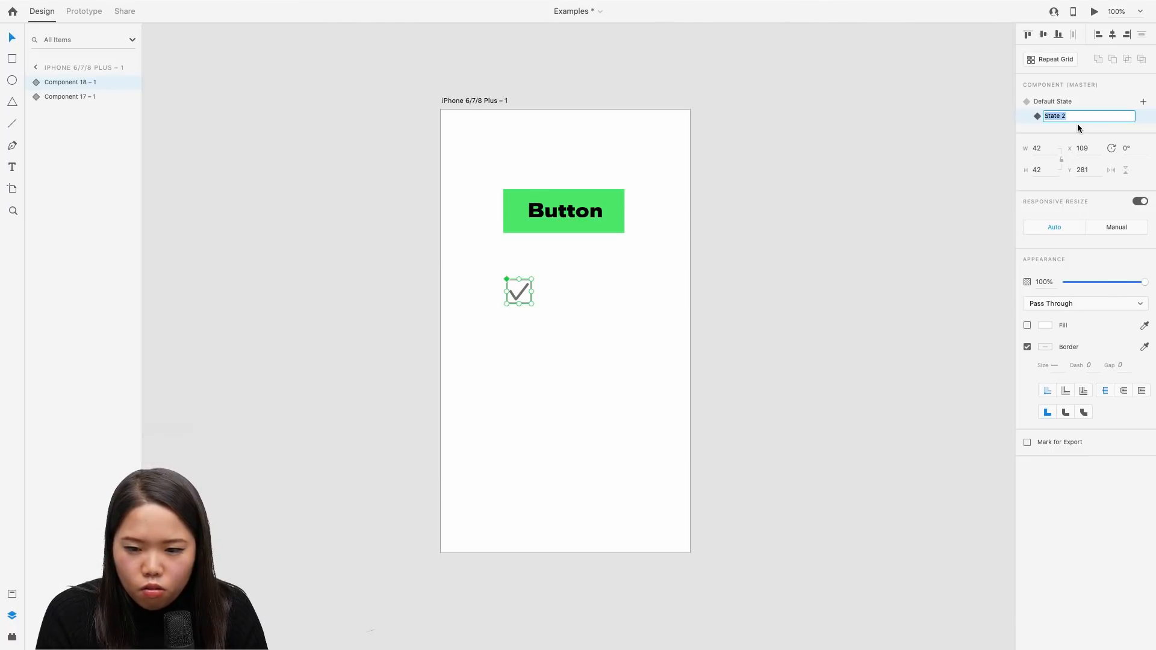
pyautogui.write('che')
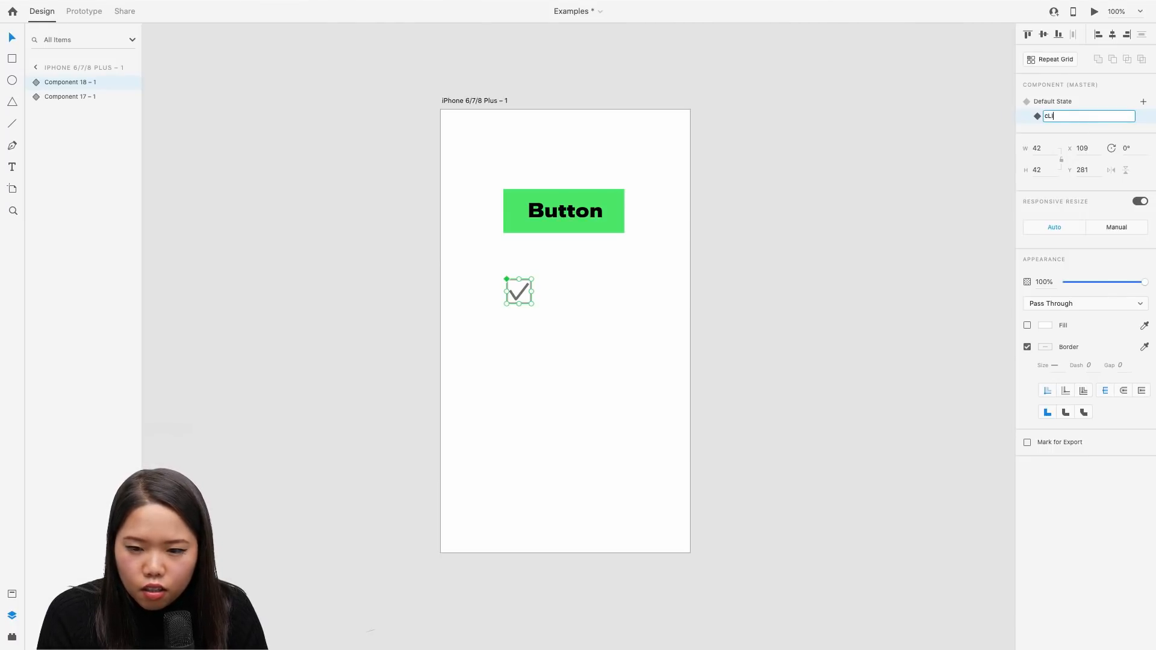
pyautogui.press('BackSpace')
pyautogui.press('BackSpace')
pyautogui.press('BackSpace')
pyautogui.write('Clic')
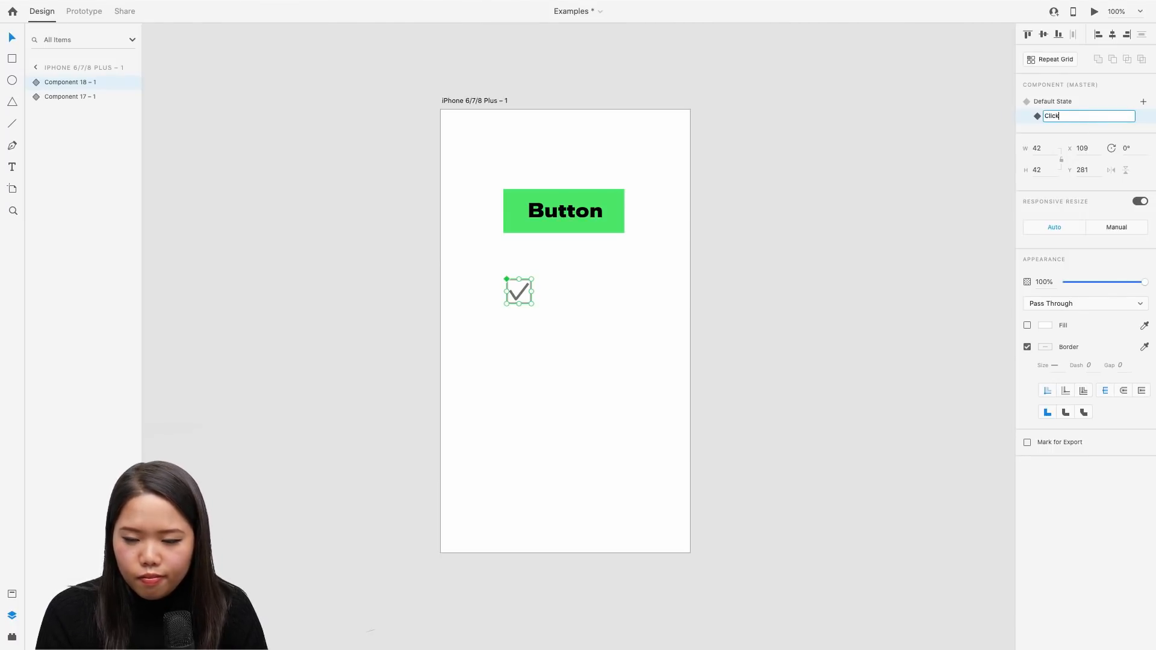
pyautogui.write('k')
pyautogui.press('Return')
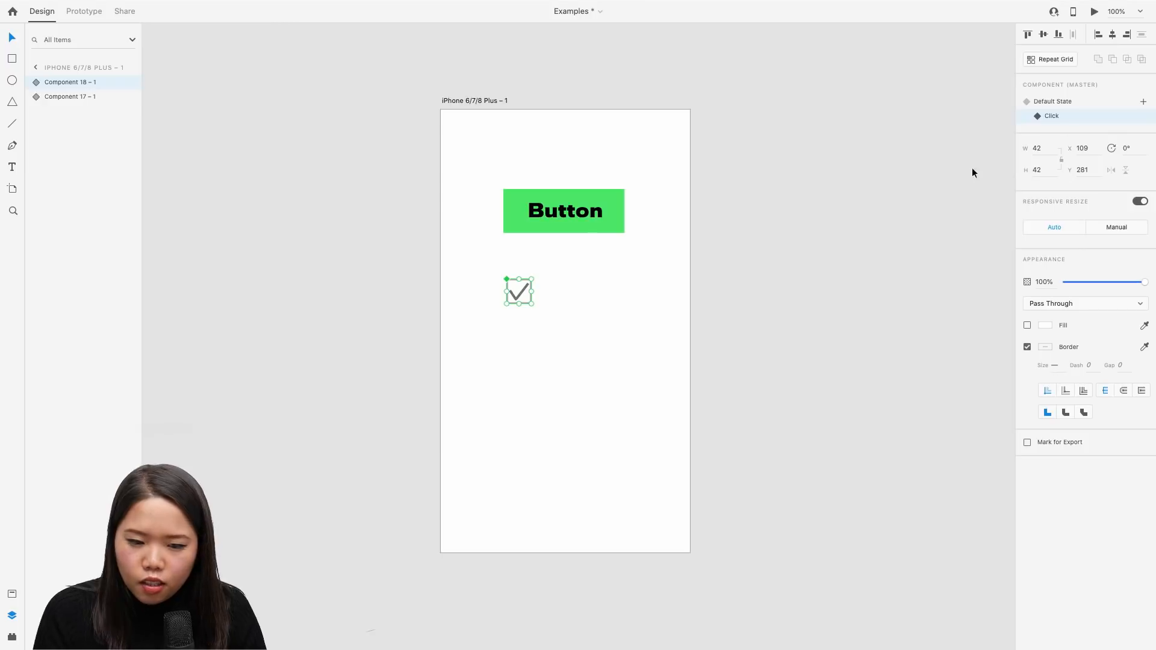
# Try to delete the checkmark from the checkbox's default state and compare it with the Click state
pyautogui.click(1068, 101)
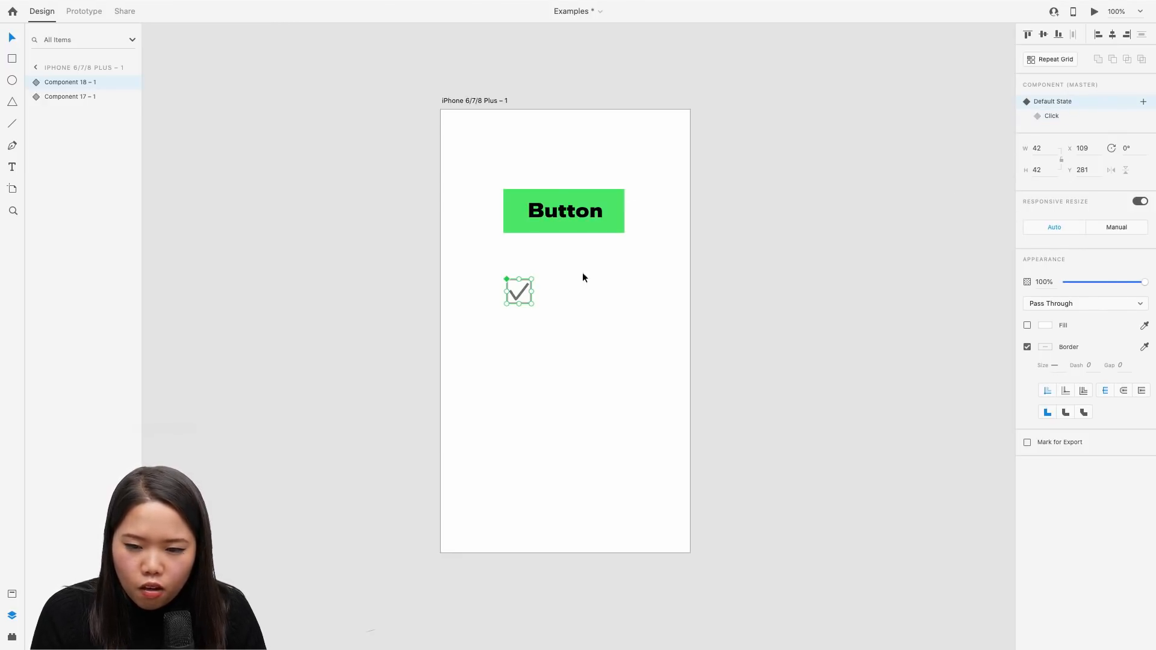
pyautogui.doubleClick(524, 295)
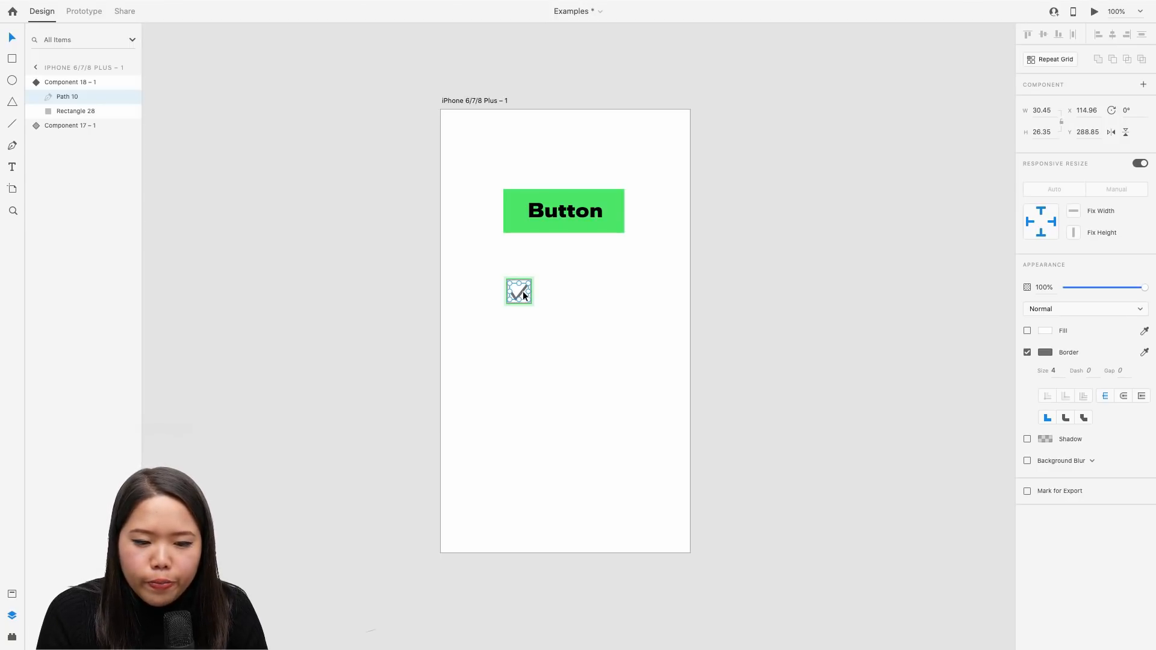
pyautogui.press('Delete')
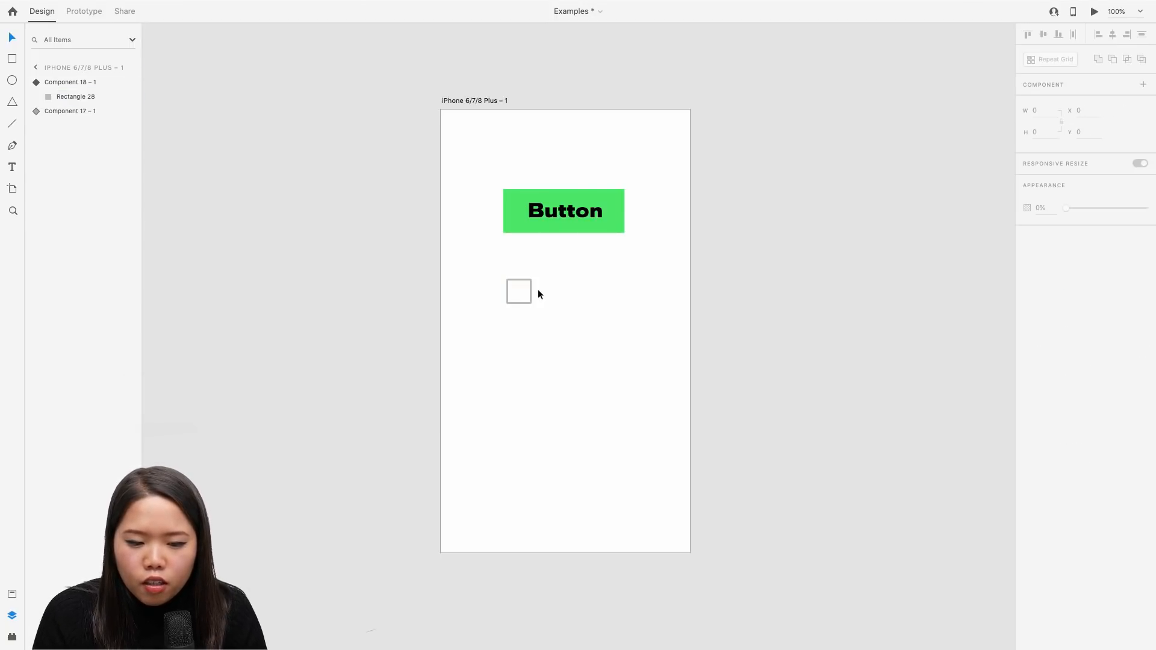
pyautogui.click(531, 295)
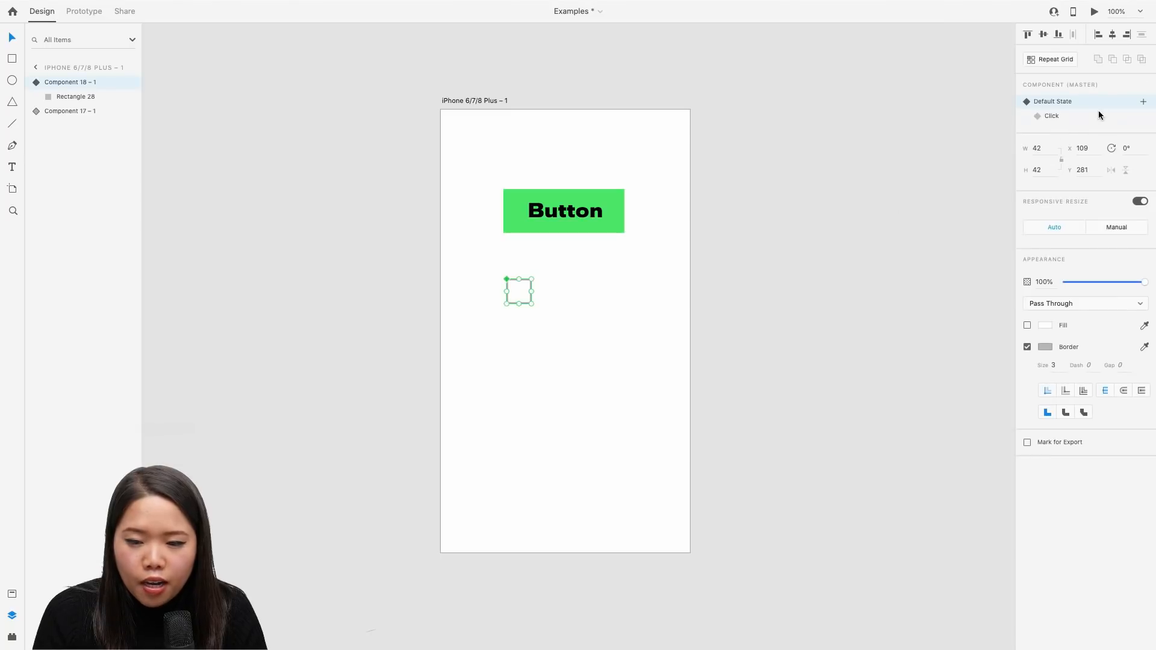
pyautogui.click(1067, 115)
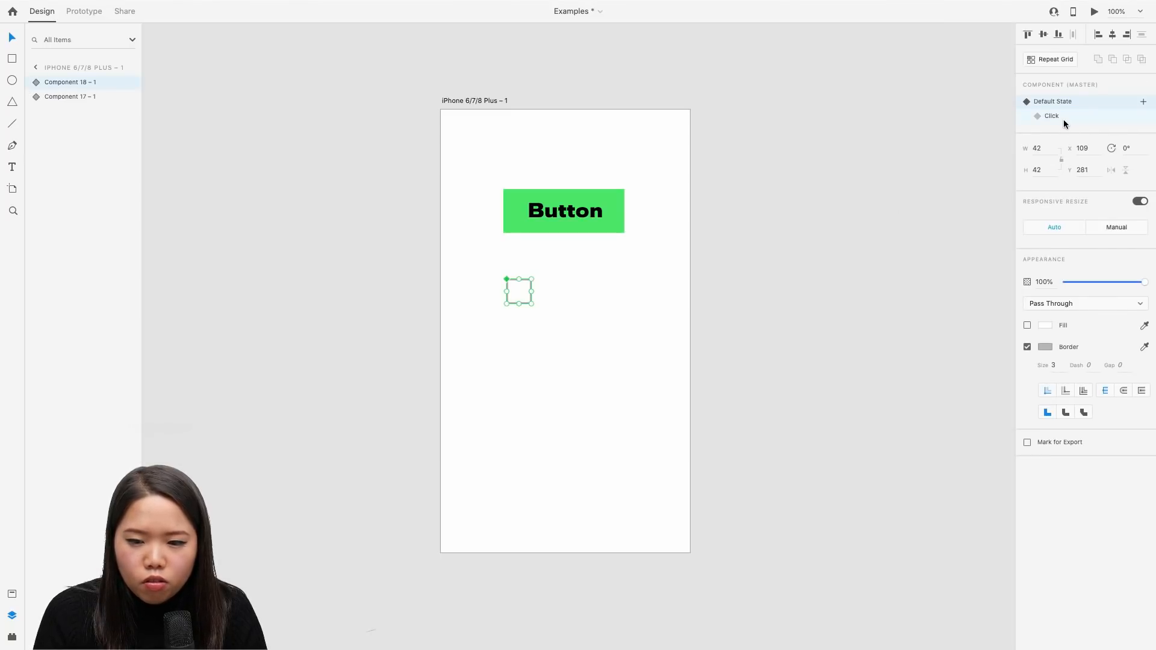
pyautogui.click(1055, 102)
pyautogui.click(928, 174)
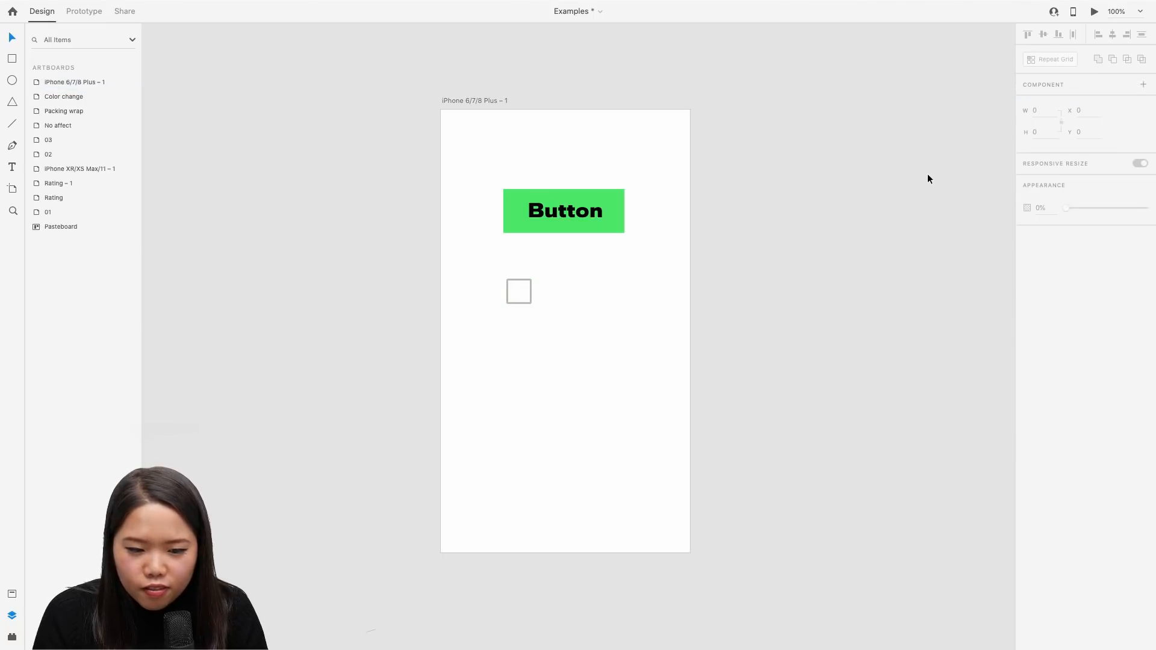
# Undo the deletion of the checkmark in the checkbox component and deselect the path
pyautogui.press('super+z')
pyautogui.press('super+z')
pyautogui.press('super+z')
pyautogui.press('super+z')
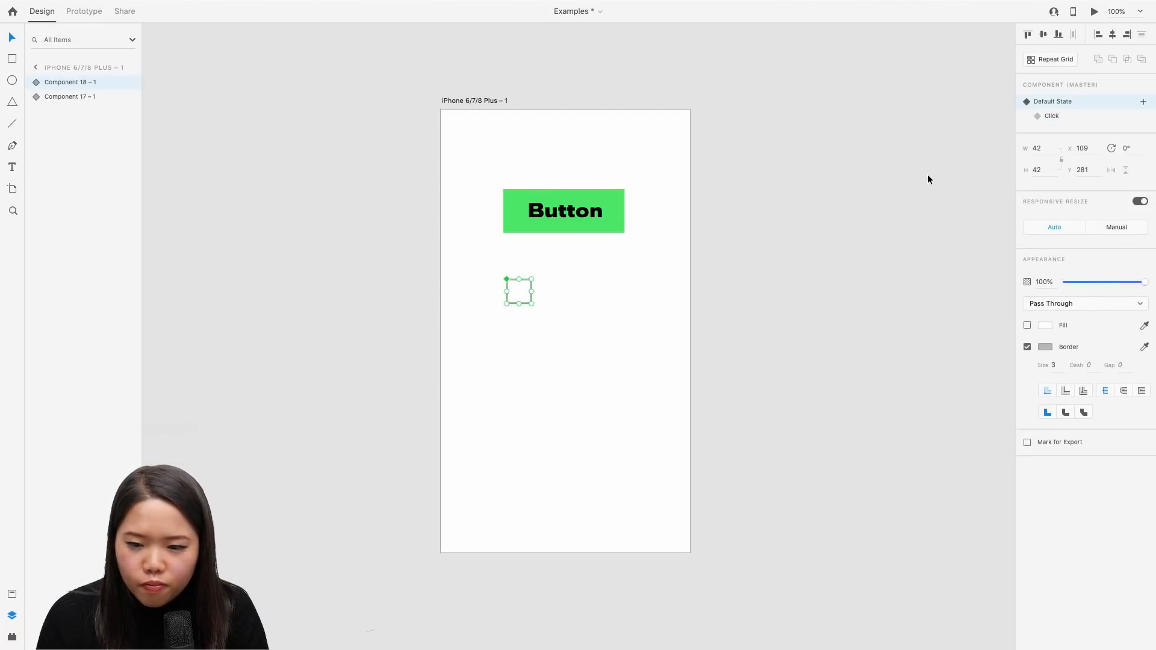
pyautogui.press('super+z')
pyautogui.press('super+z')
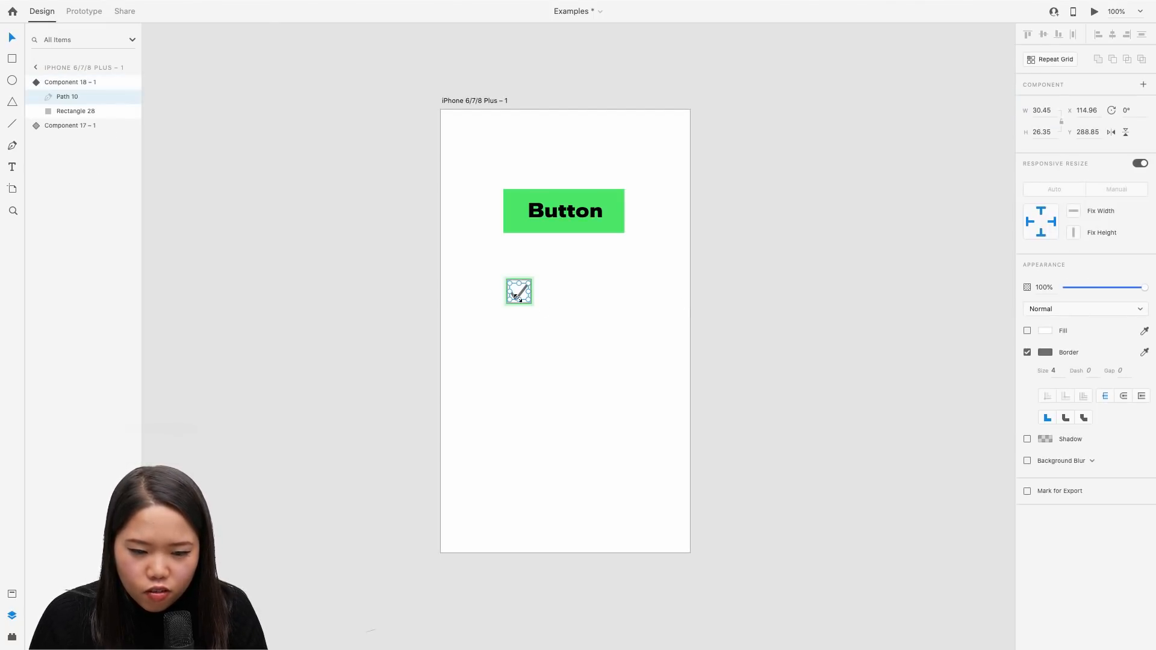
pyautogui.press('super+z')
pyautogui.press('super+z')
pyautogui.press('super+z')
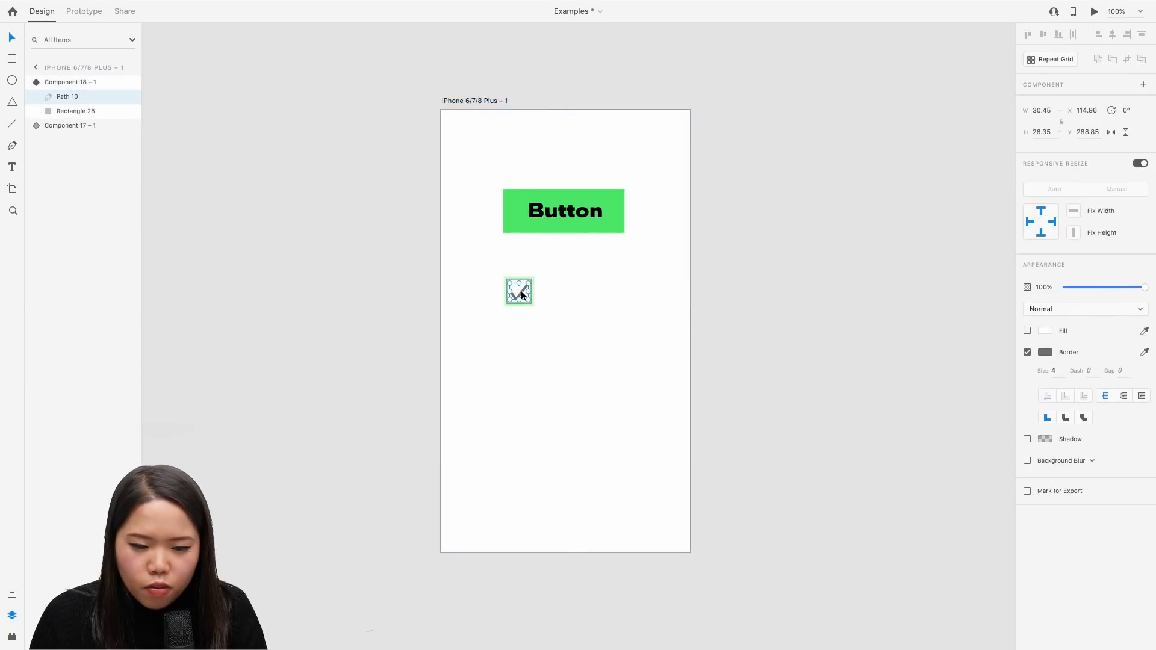
pyautogui.click(569, 294)
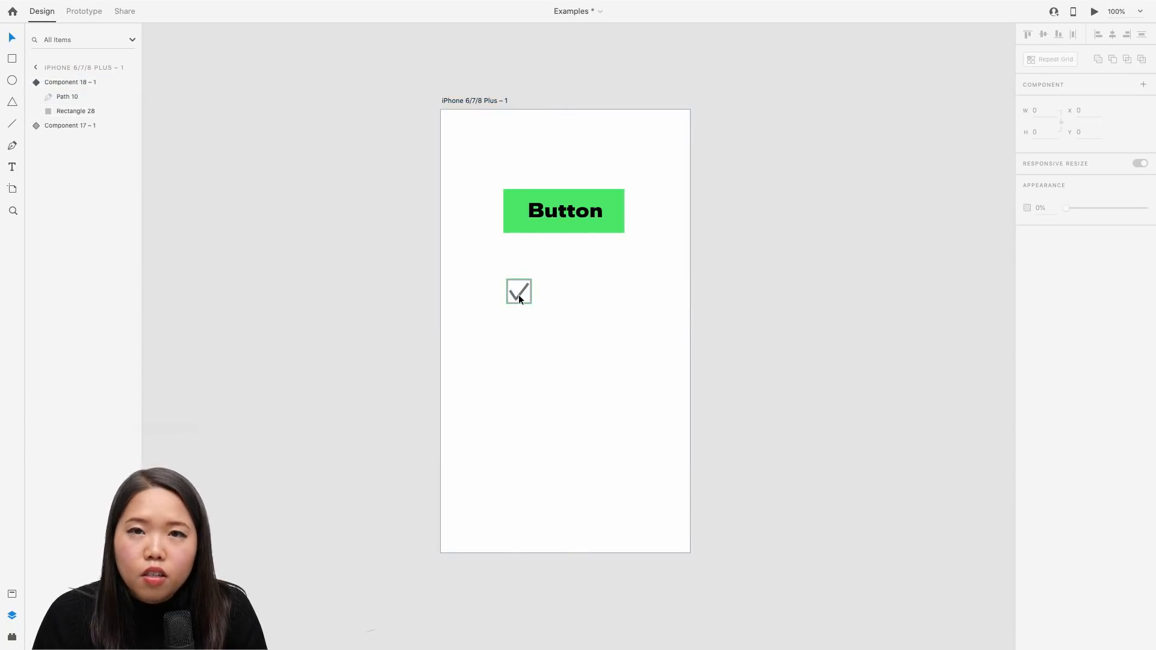
# Delete the checkmark path from the checkbox component in its default state and reselect the component
pyautogui.doubleClick(521, 293)
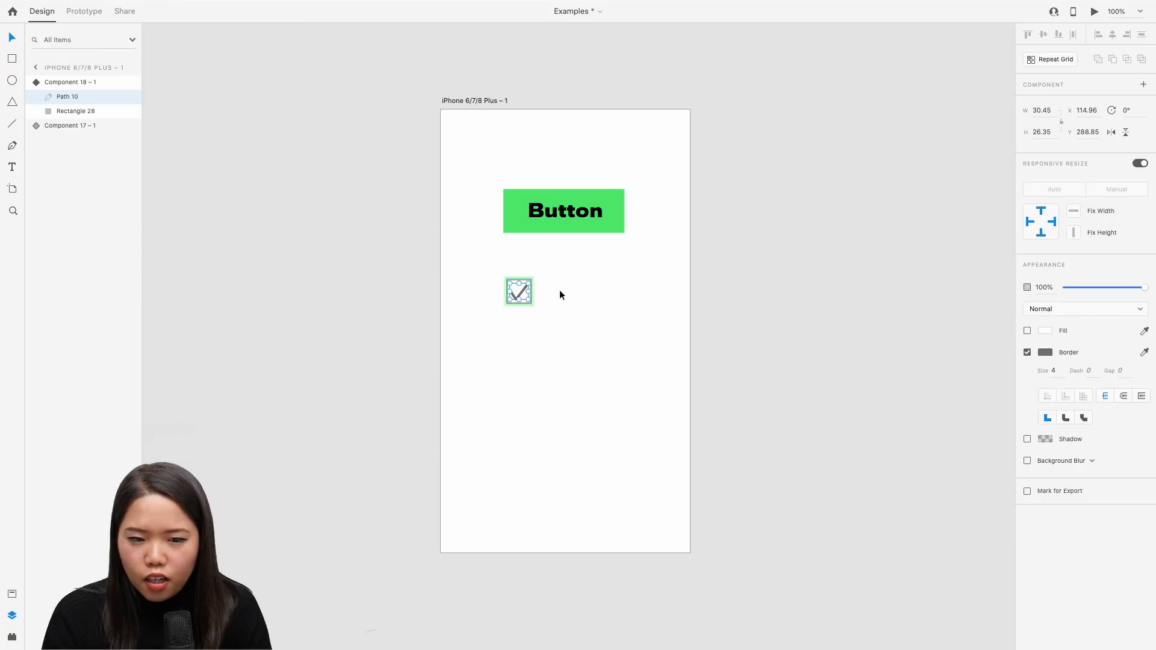
pyautogui.press('Delete')
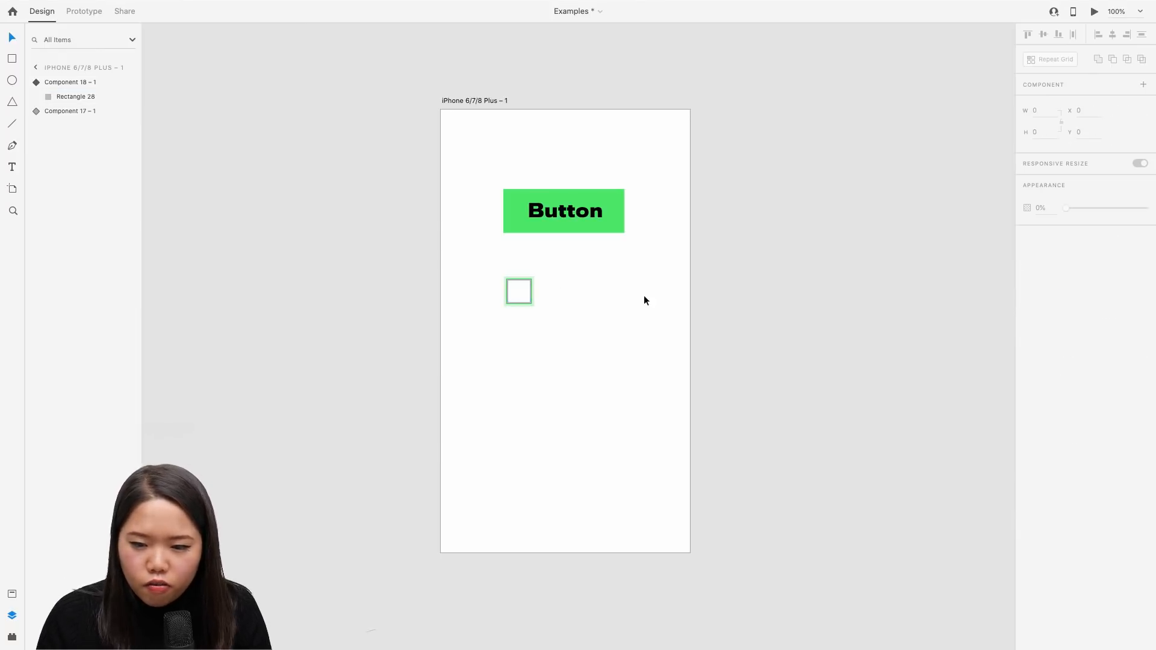
pyautogui.press('Escape')
pyautogui.press('Escape')
pyautogui.click(527, 294)
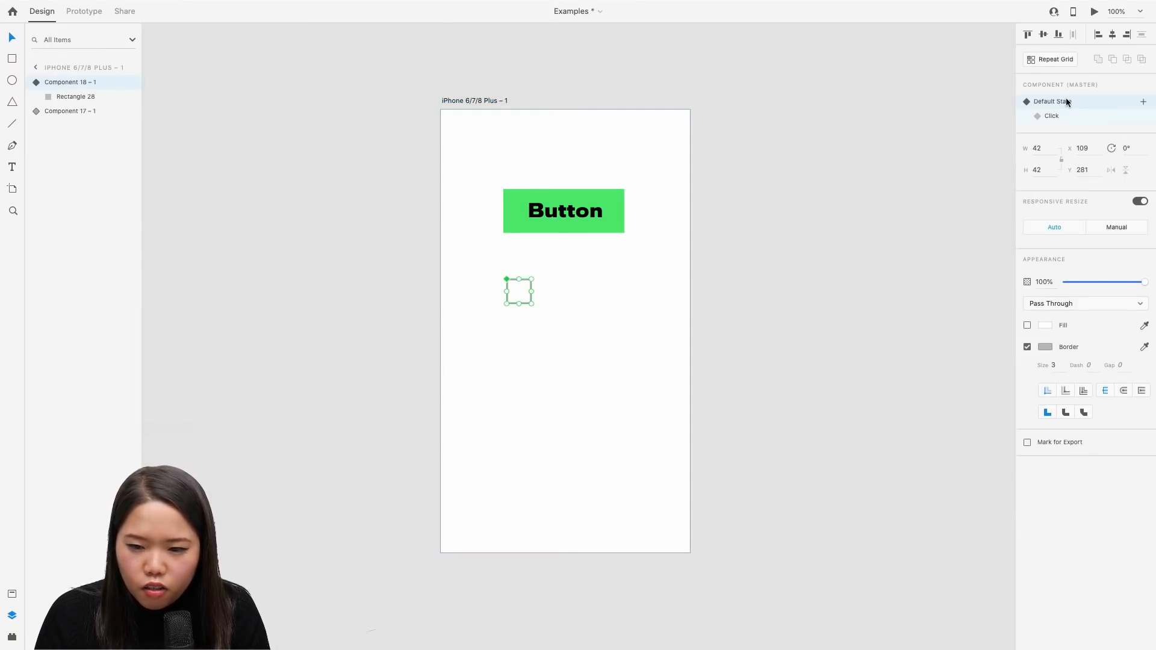
# In the checkbox's Click state, give the square a solid gray #969696 fill
pyautogui.click(1045, 101)
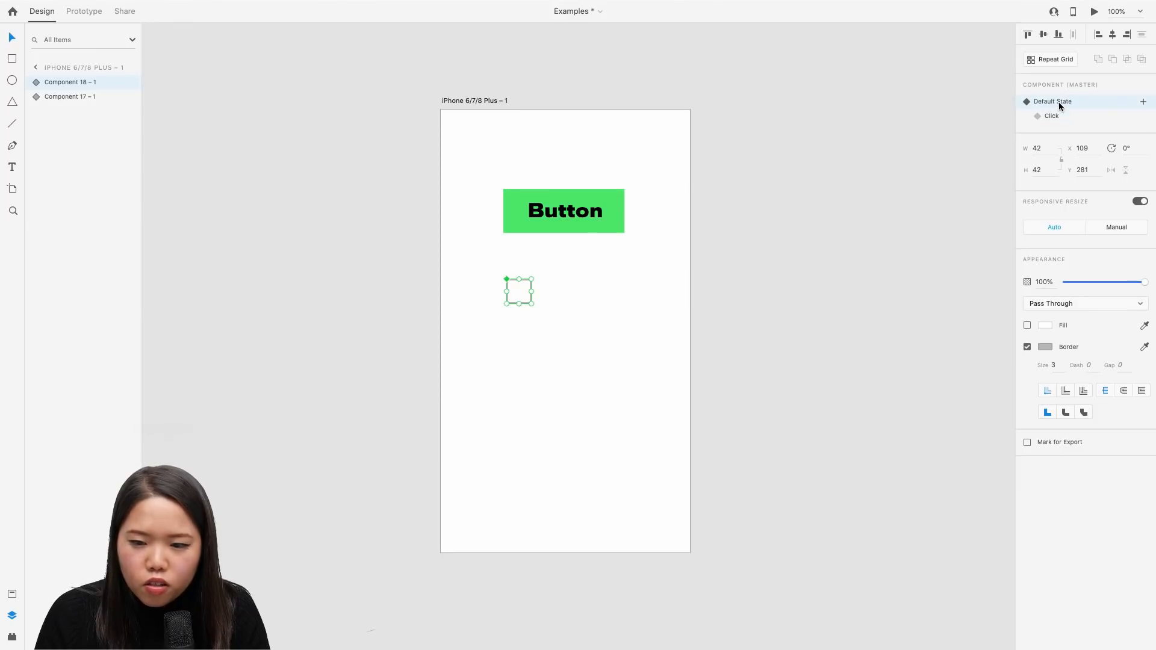
pyautogui.click(1067, 115)
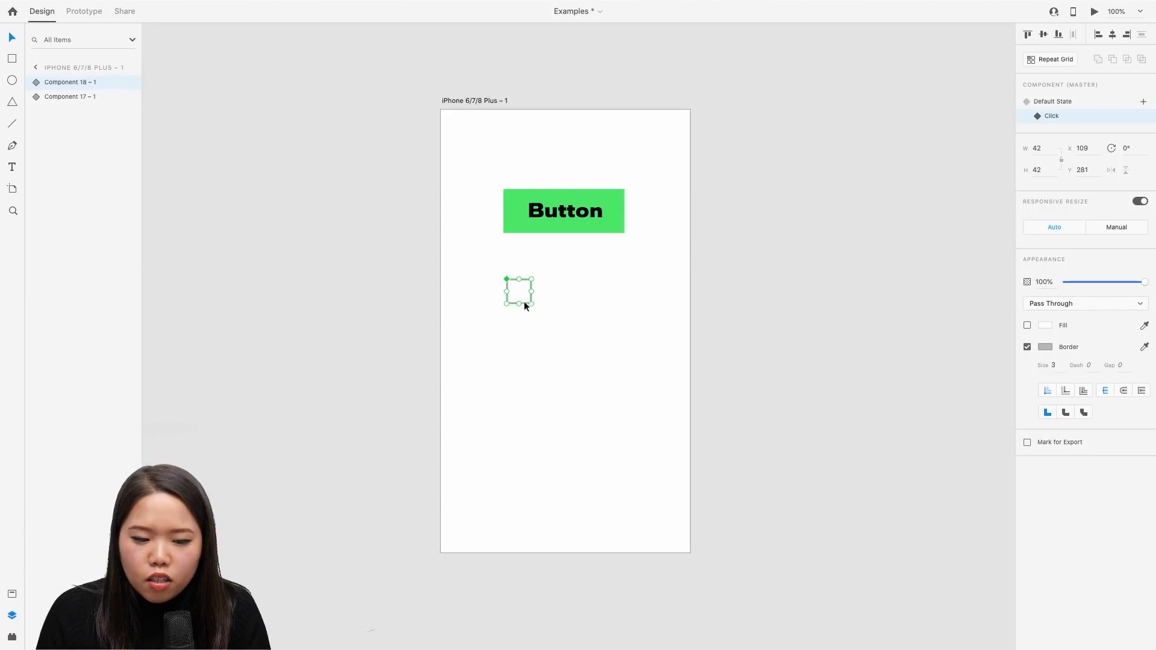
pyautogui.press('super+plus')
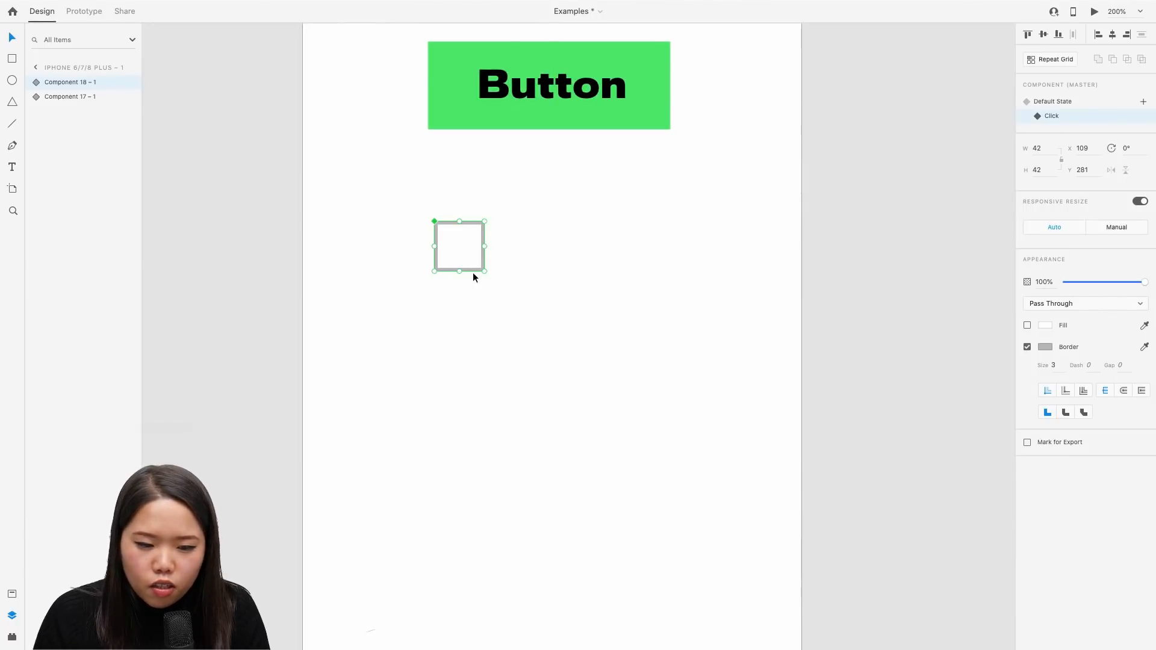
pyautogui.doubleClick(474, 271)
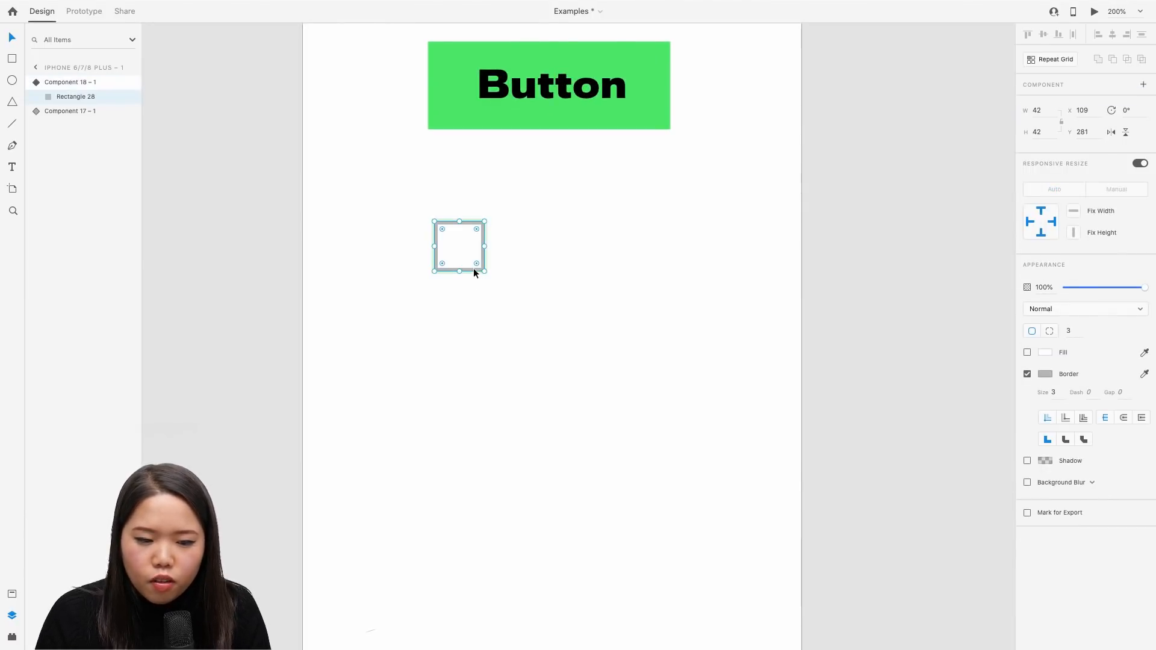
pyautogui.click(1028, 352)
pyautogui.click(1145, 353)
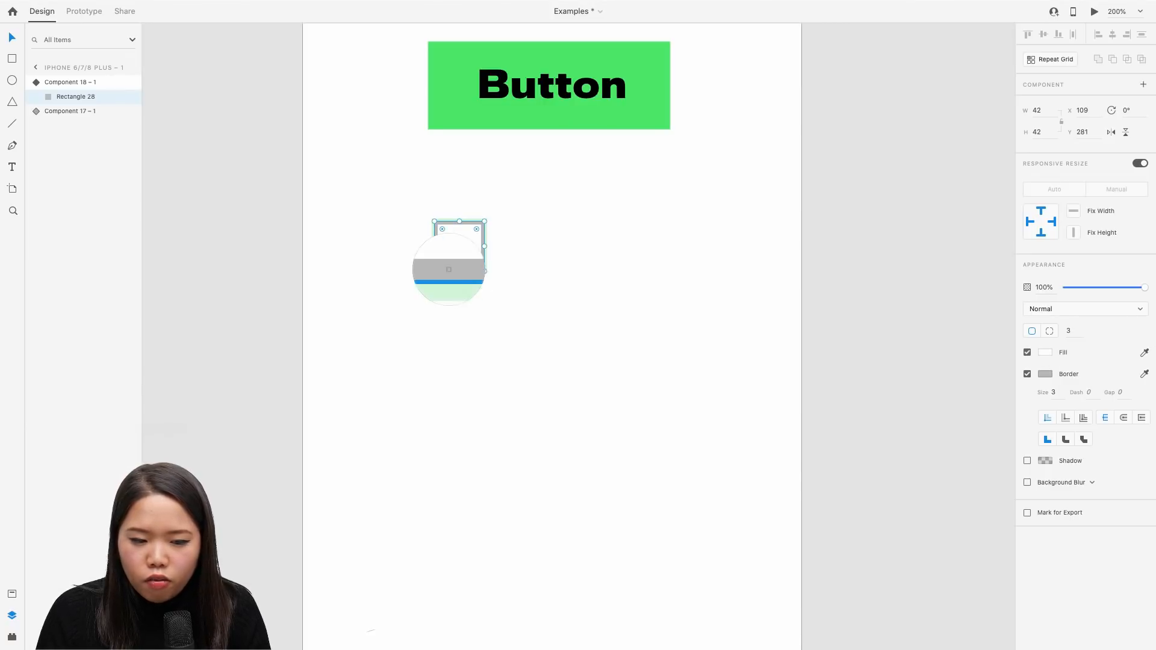
pyautogui.click(464, 269)
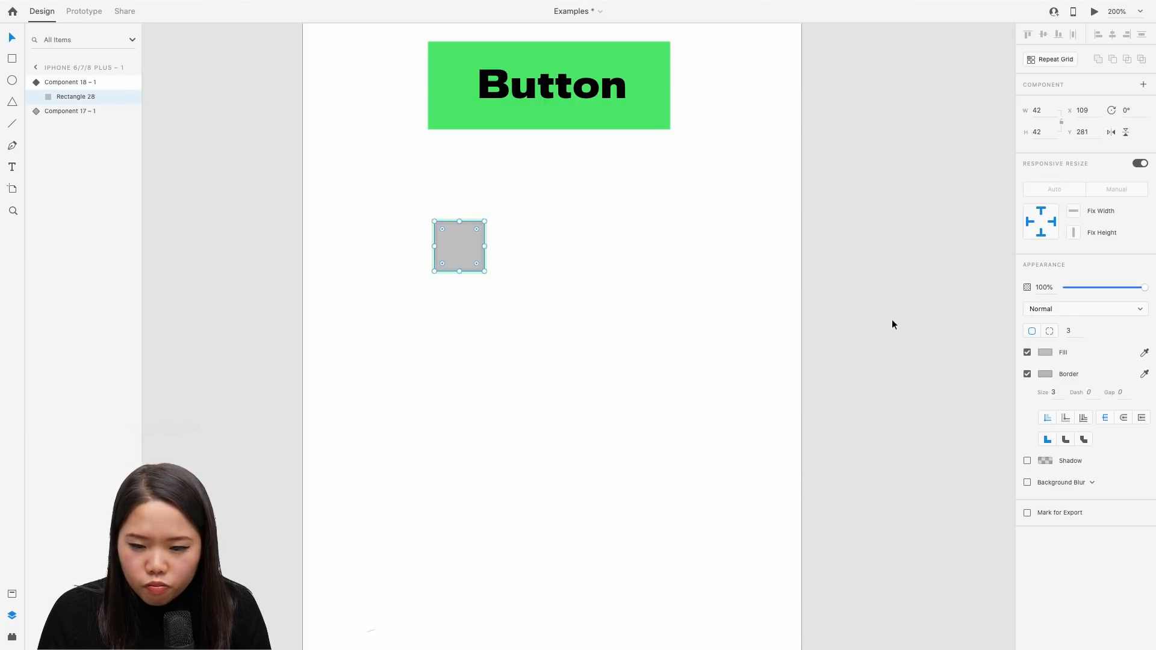
pyautogui.click(1046, 352)
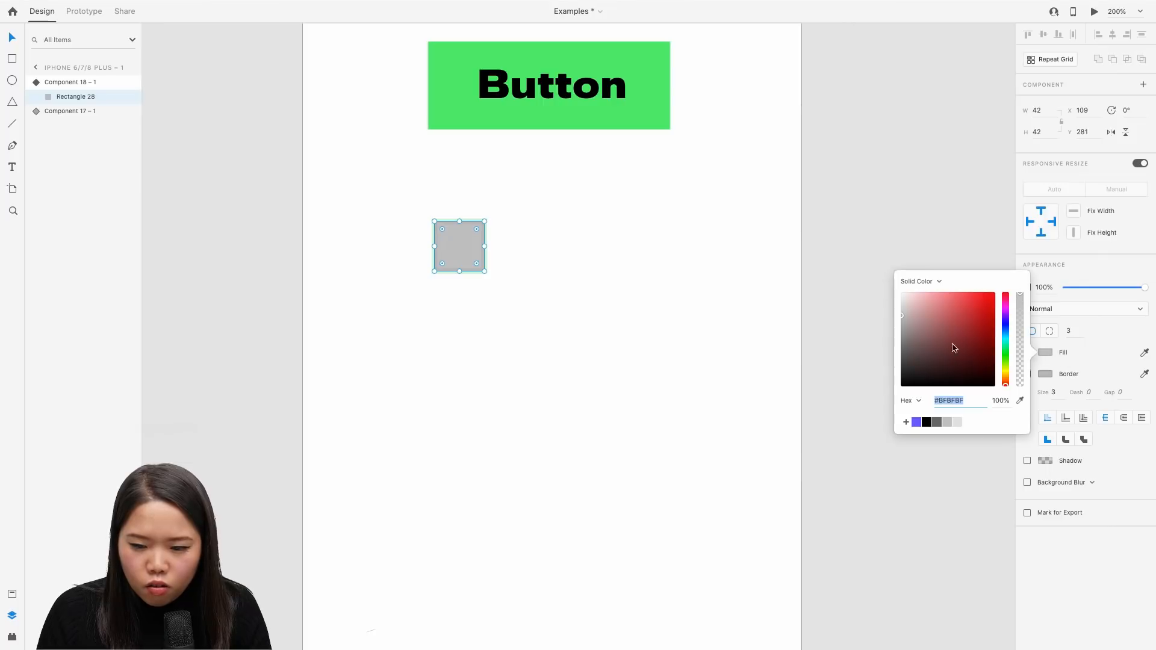
pyautogui.moveTo(934, 341); pyautogui.dragTo(888, 330)
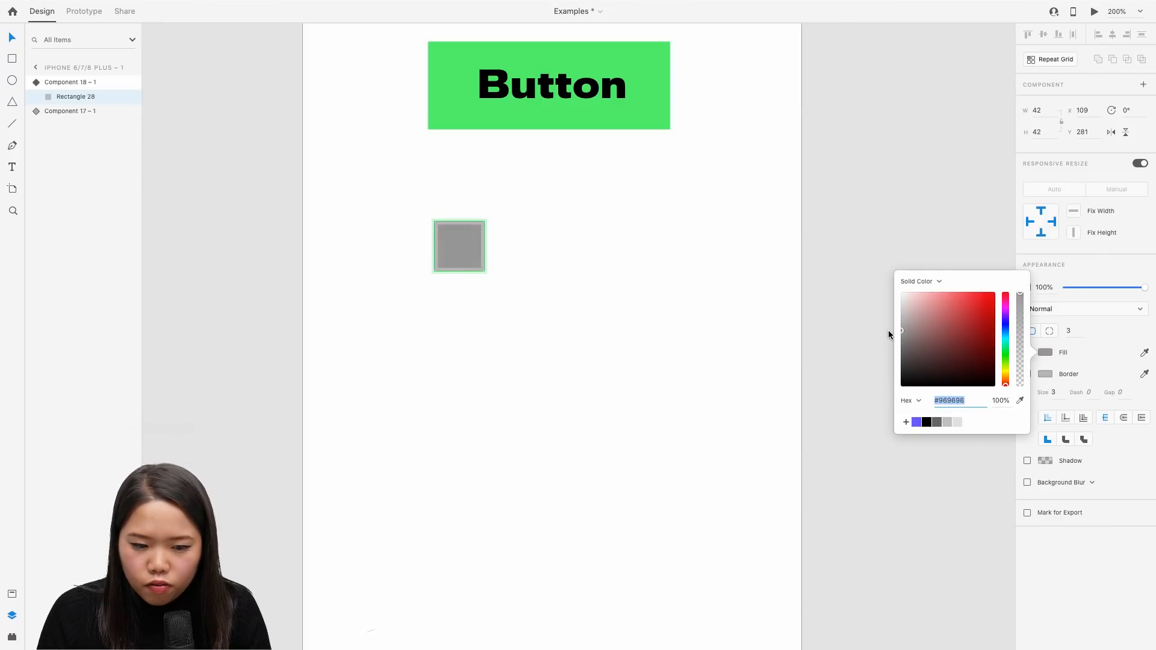
pyautogui.click(1068, 363)
# Remove the square's border in the Click state and deselect the square
pyautogui.click(1028, 374)
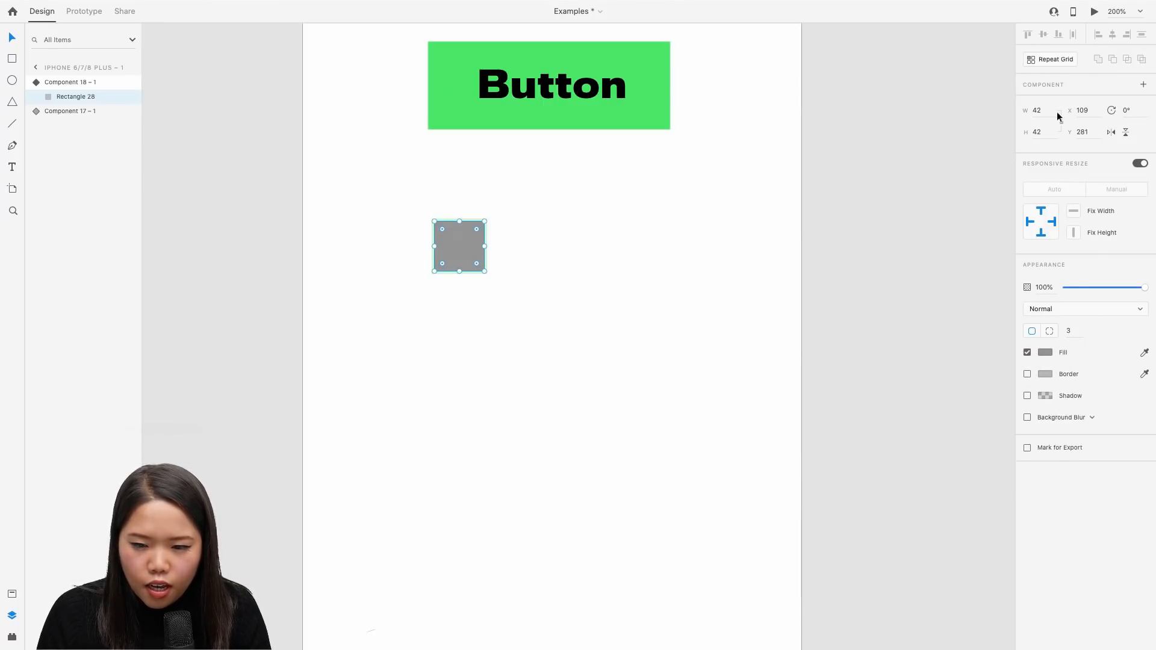
pyautogui.click(560, 229)
pyautogui.doubleClick(472, 247)
pyautogui.click(503, 245)
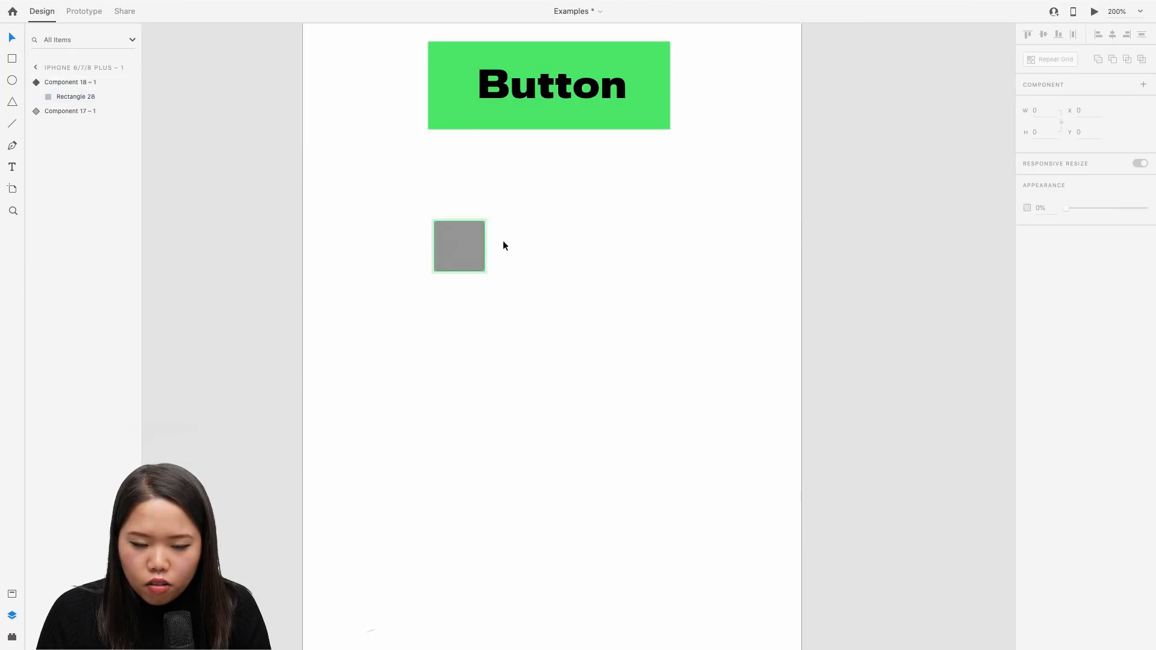
# Paste the checkmark onto the gray square in the Click state, set its border color to white #FFFFFF and deselect it
pyautogui.click(452, 245)
pyautogui.doubleClick(459, 250)
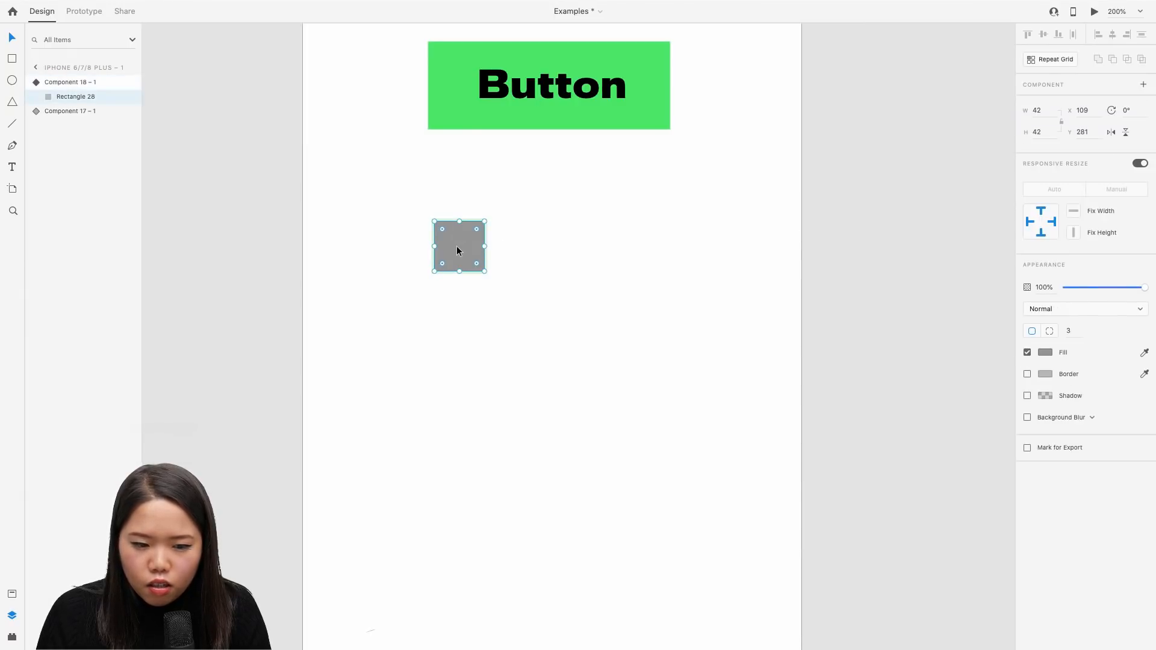
pyautogui.press('super+v')
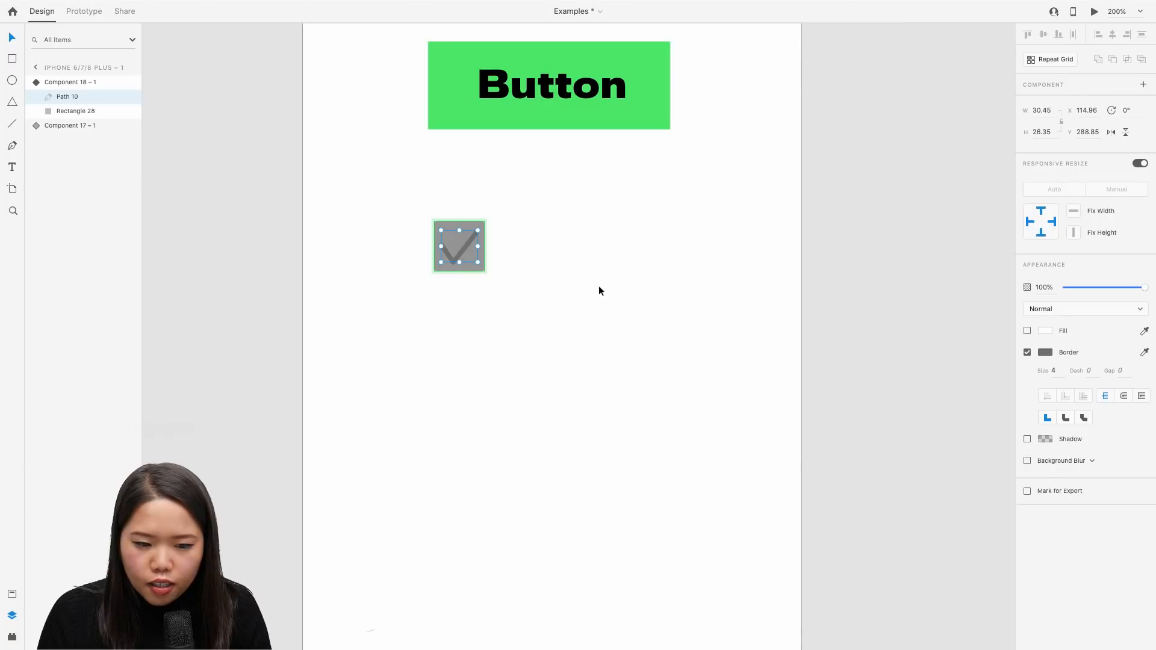
pyautogui.click(1048, 353)
pyautogui.moveTo(947, 330); pyautogui.dragTo(888, 297)
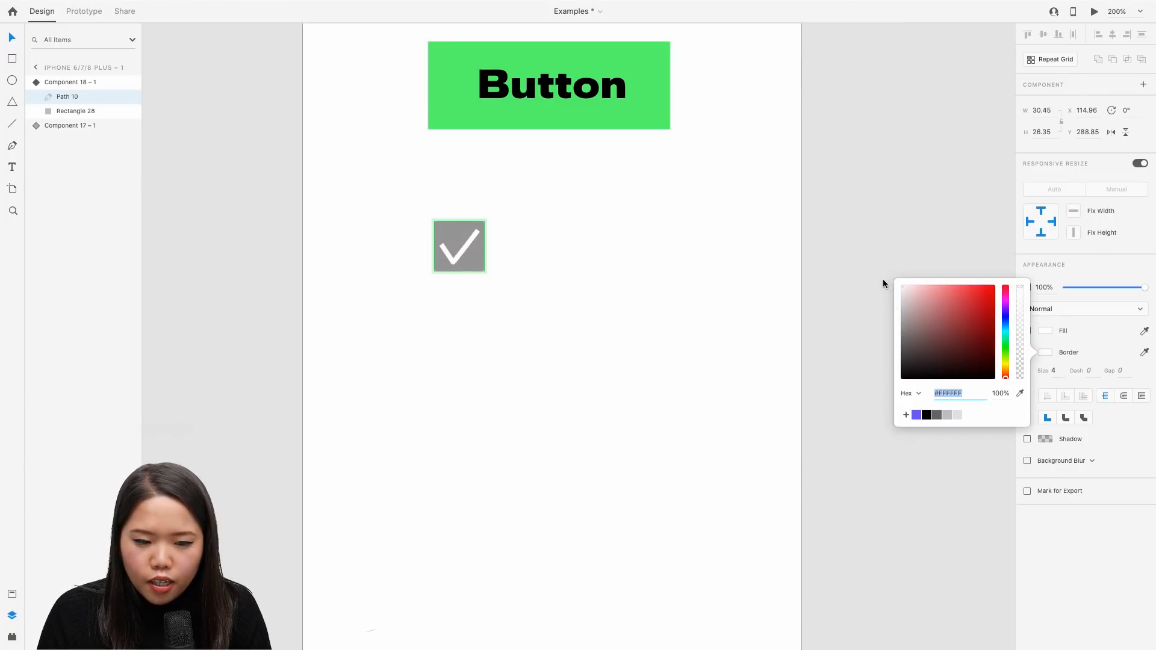
pyautogui.click(652, 302)
# Switch the checkbox component repeatedly between its Default State and Click state to compare them
pyautogui.click(453, 229)
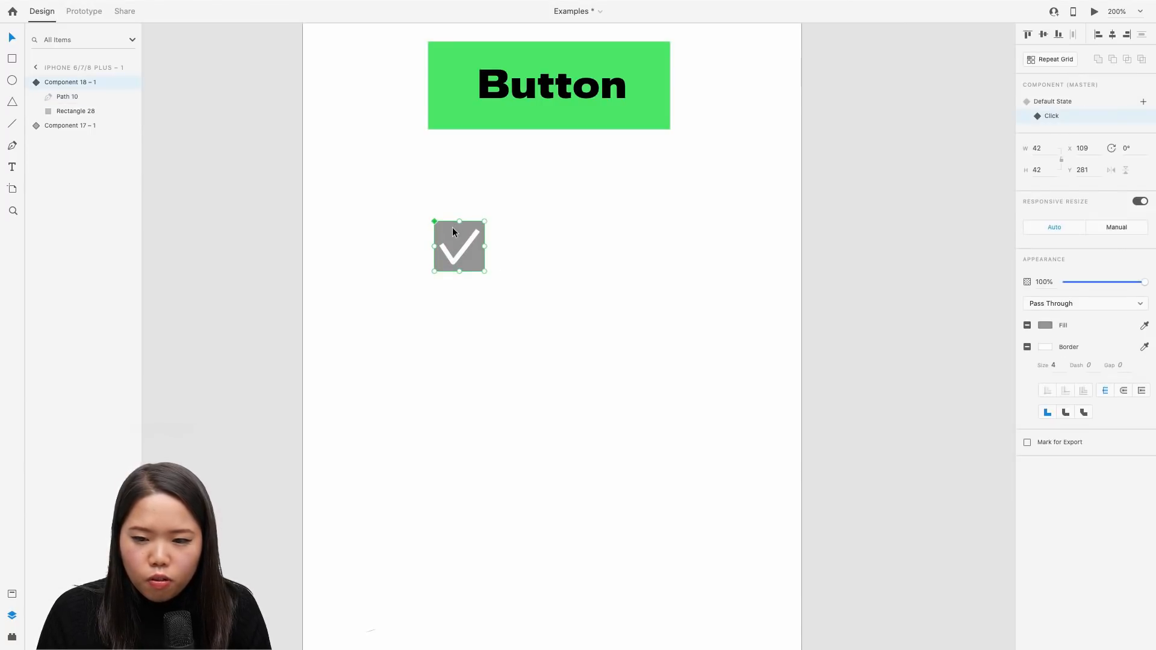
pyautogui.click(1059, 103)
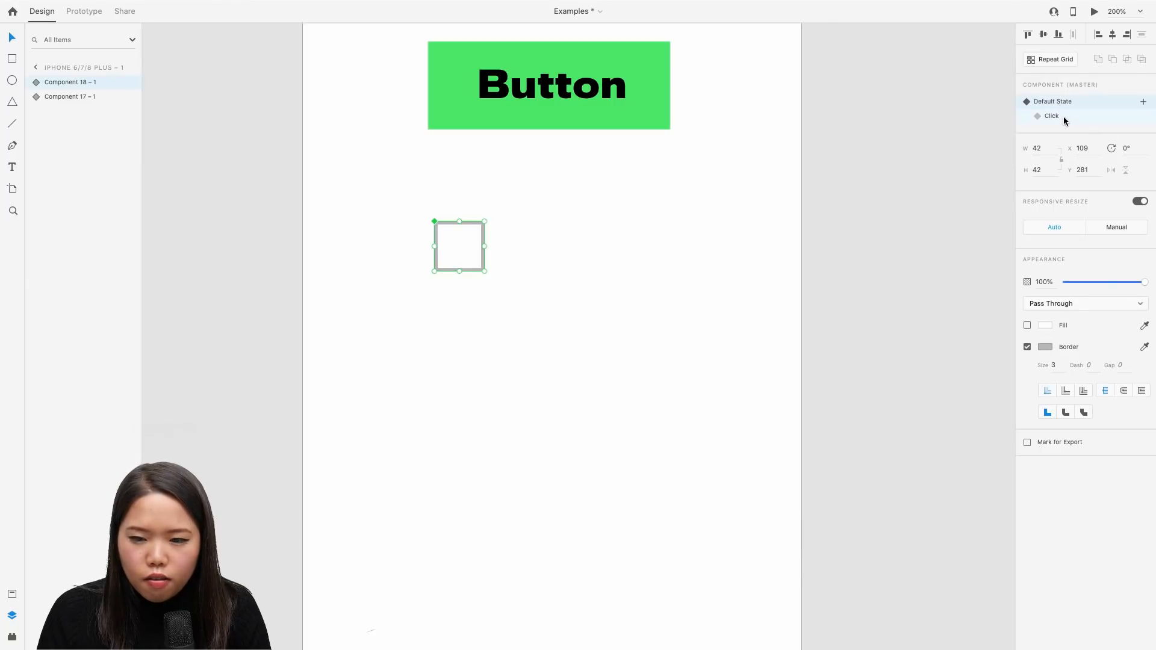
pyautogui.click(1062, 117)
pyautogui.click(1060, 103)
pyautogui.click(1060, 117)
pyautogui.click(1060, 102)
pyautogui.click(1058, 117)
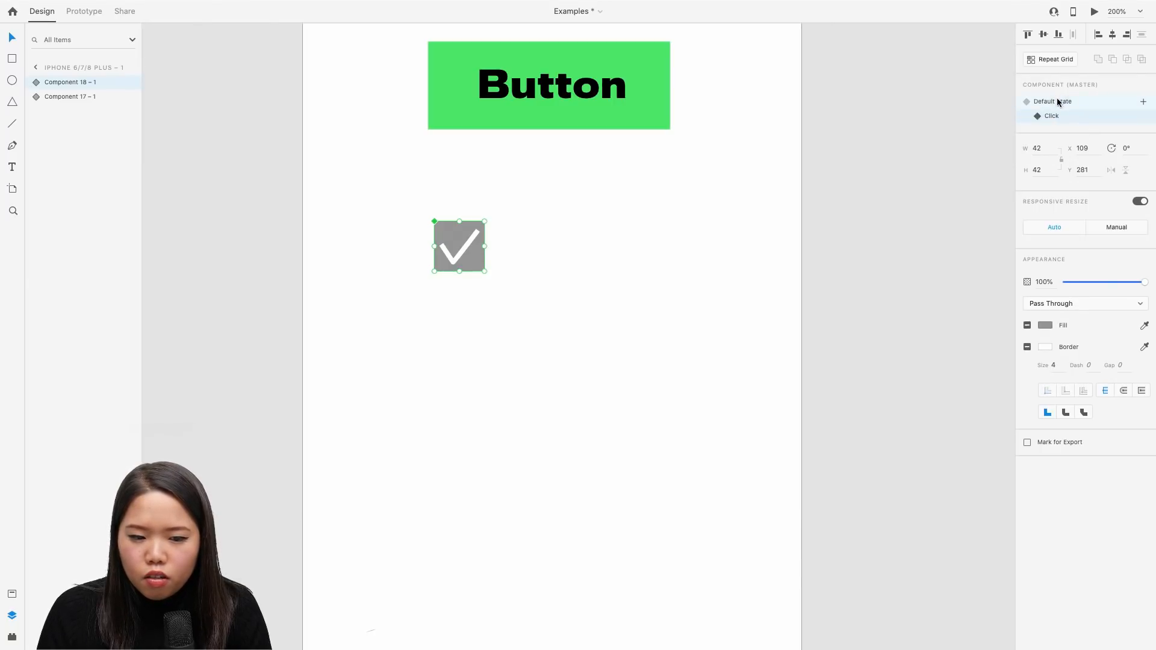
pyautogui.click(1055, 103)
pyautogui.click(1055, 116)
pyautogui.click(1056, 103)
pyautogui.click(1056, 116)
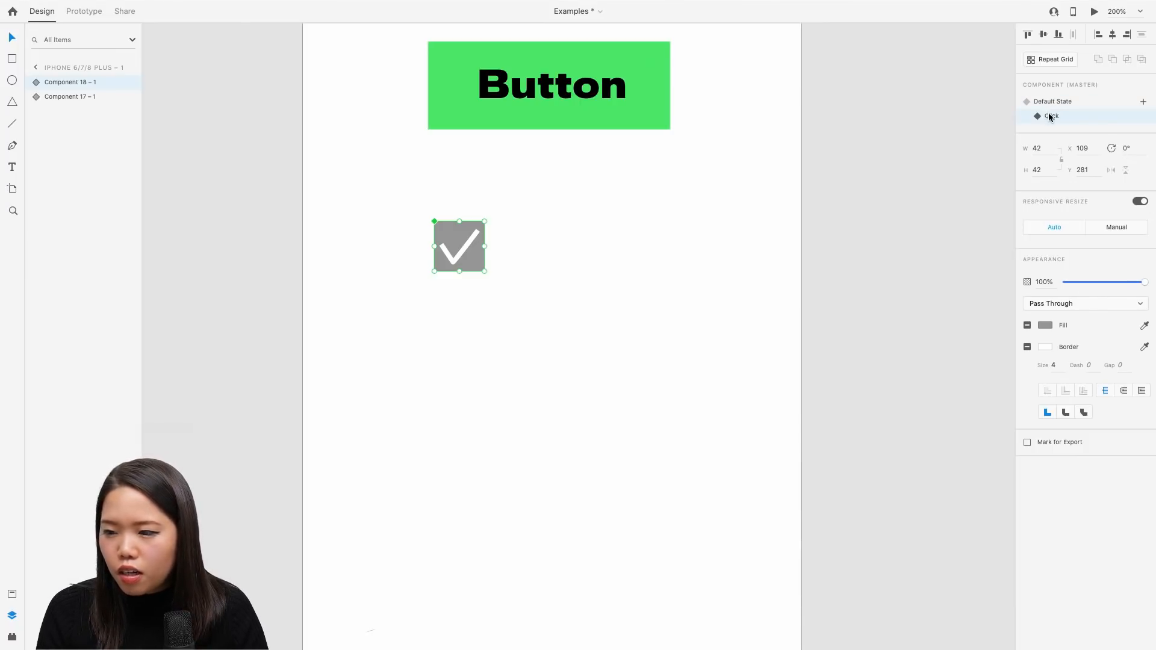
# Return the checkbox component to its Default State and preview the artboard before going back to the design
pyautogui.click(1084, 104)
pyautogui.click(1095, 12)
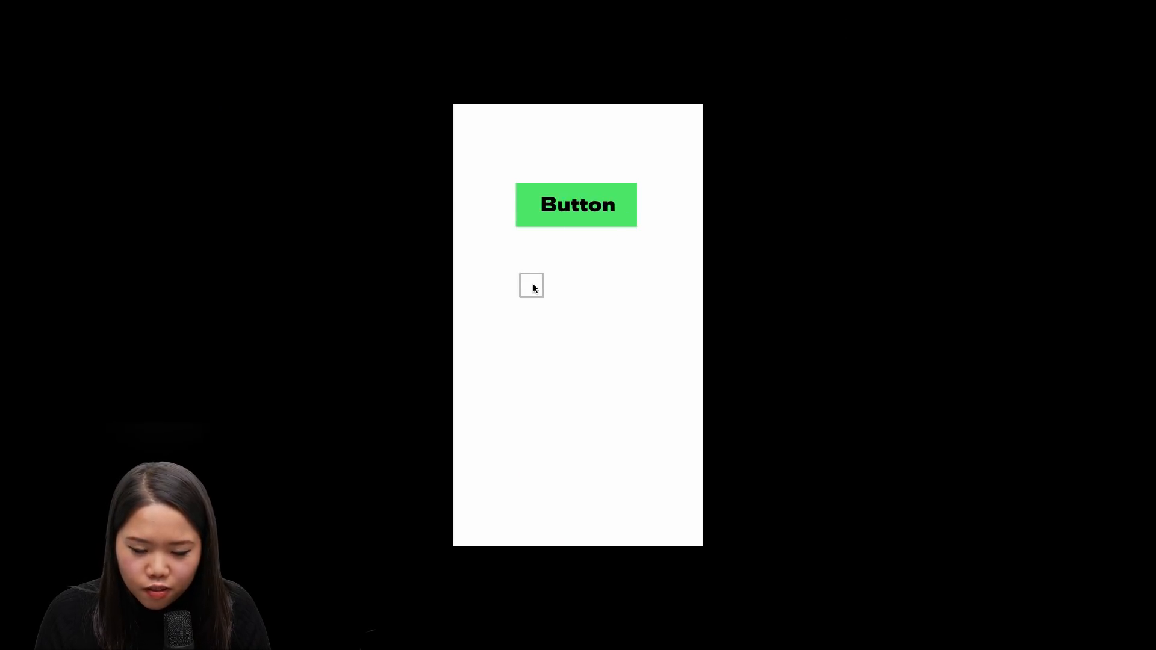
pyautogui.hotkey('ctrl', 'Left')
pyautogui.click(437, 211)
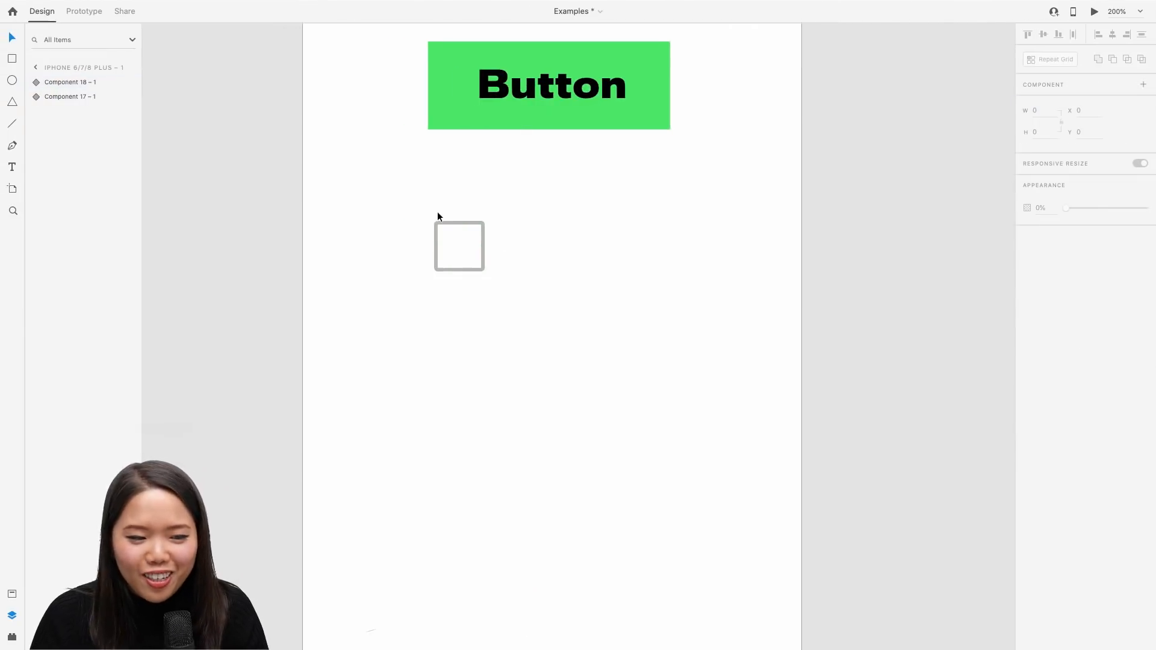
# Add a prototype interaction wire to the checkbox component in its Default State
pyautogui.click(85, 11)
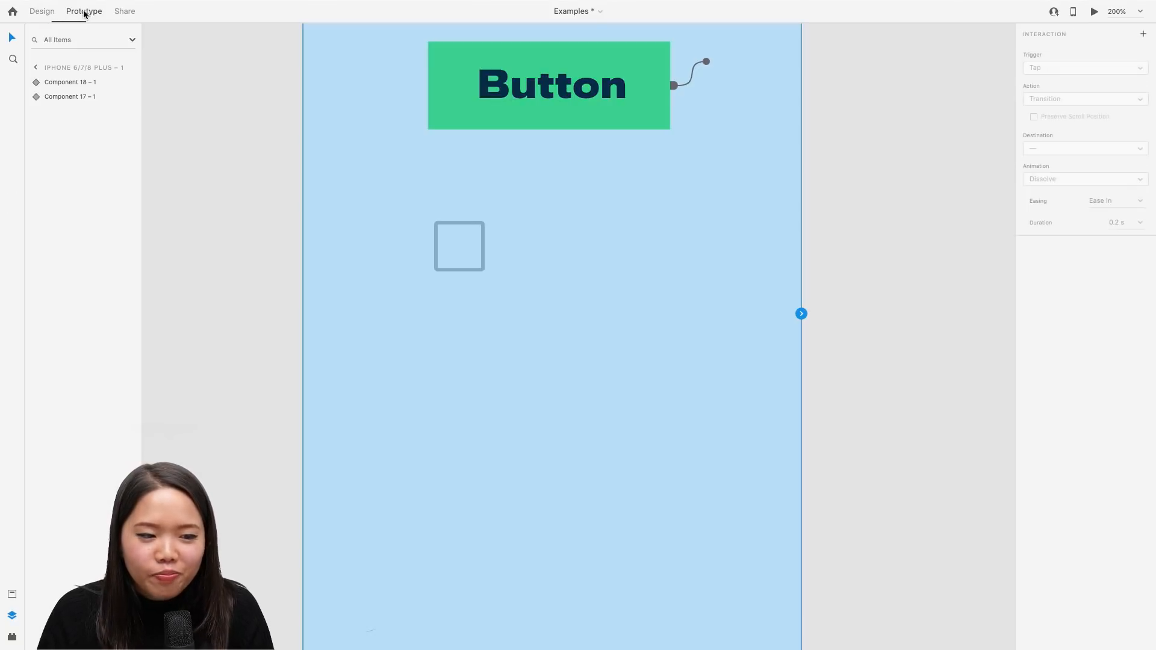
pyautogui.click(43, 13)
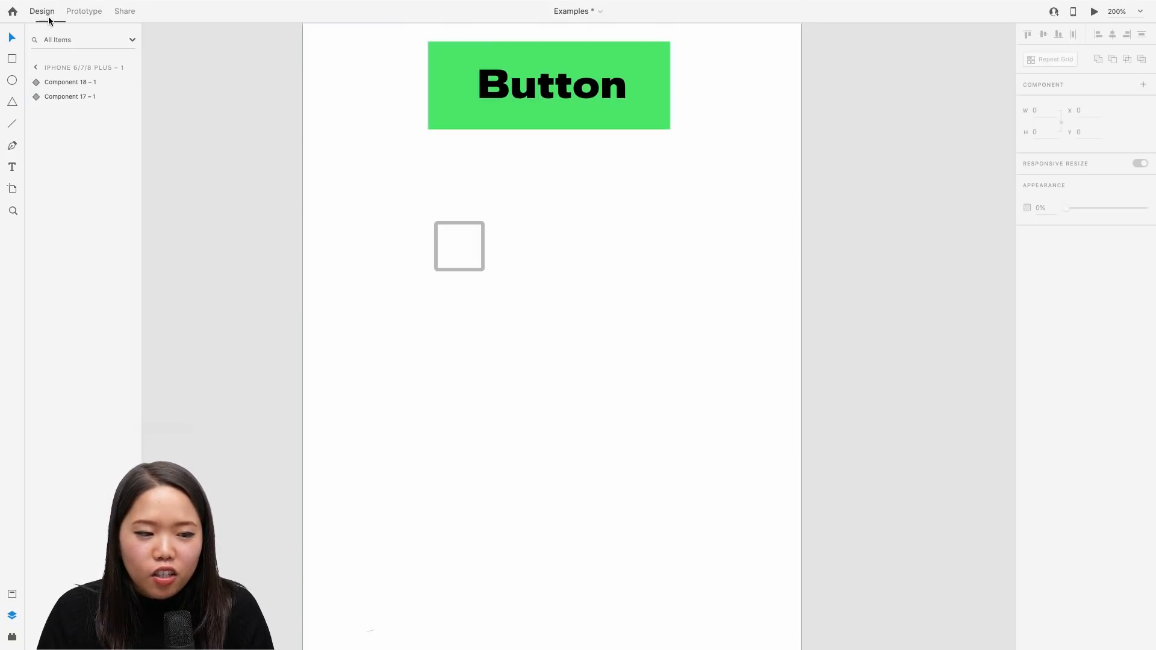
pyautogui.click(479, 270)
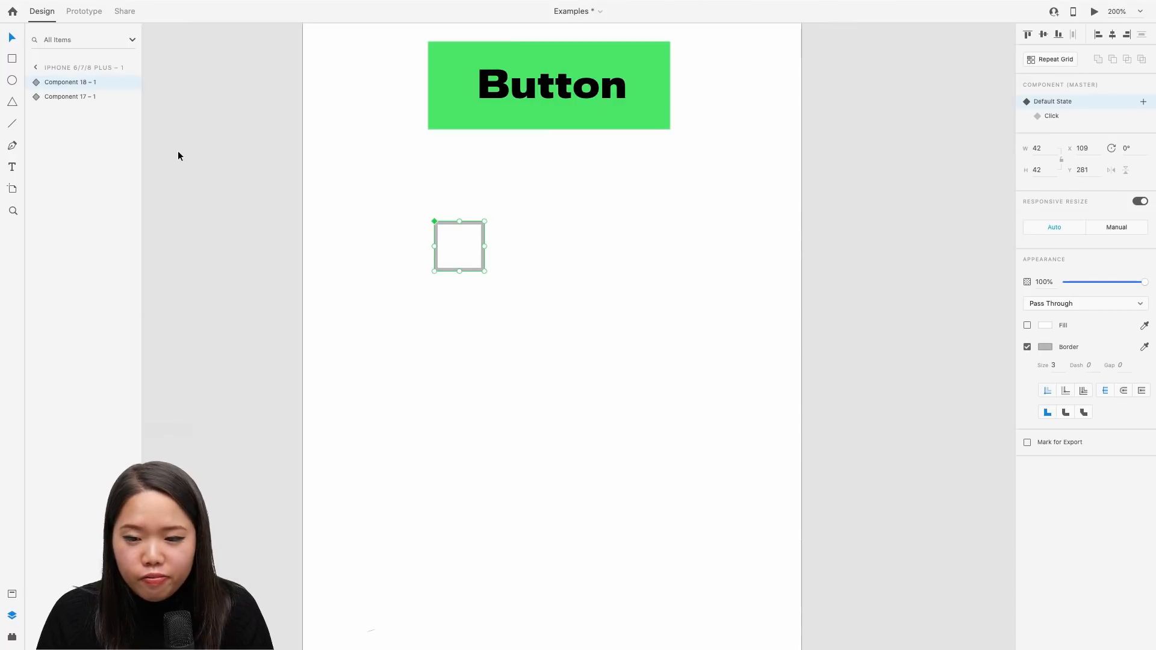
pyautogui.click(93, 14)
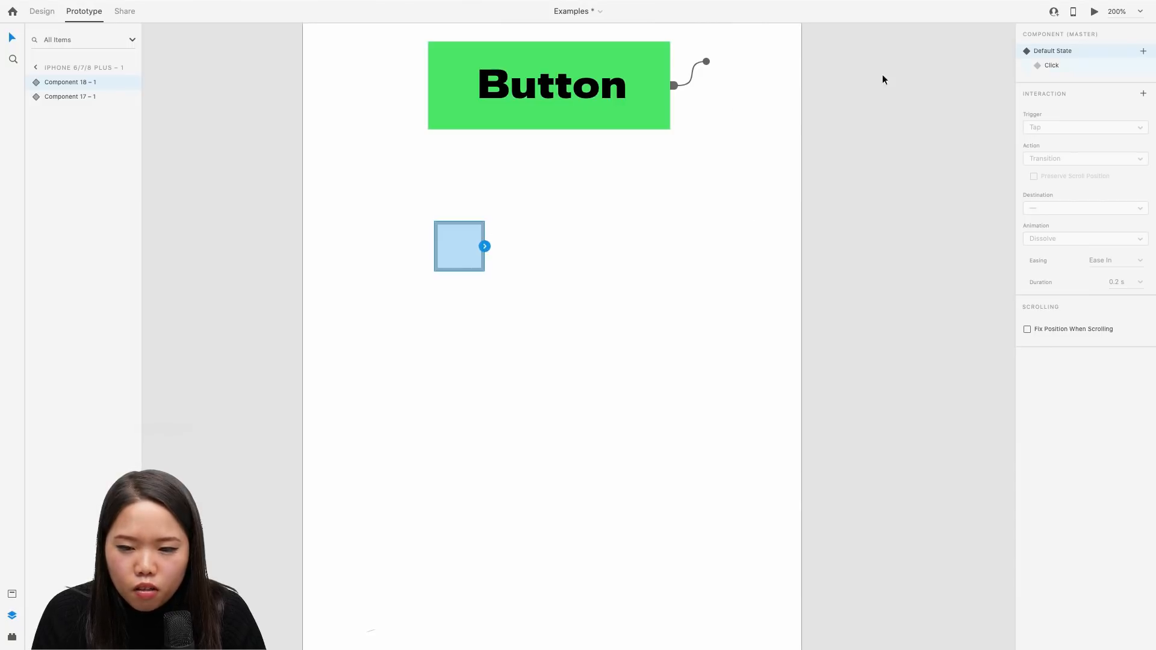
pyautogui.moveTo(485, 247); pyautogui.dragTo(521, 223)
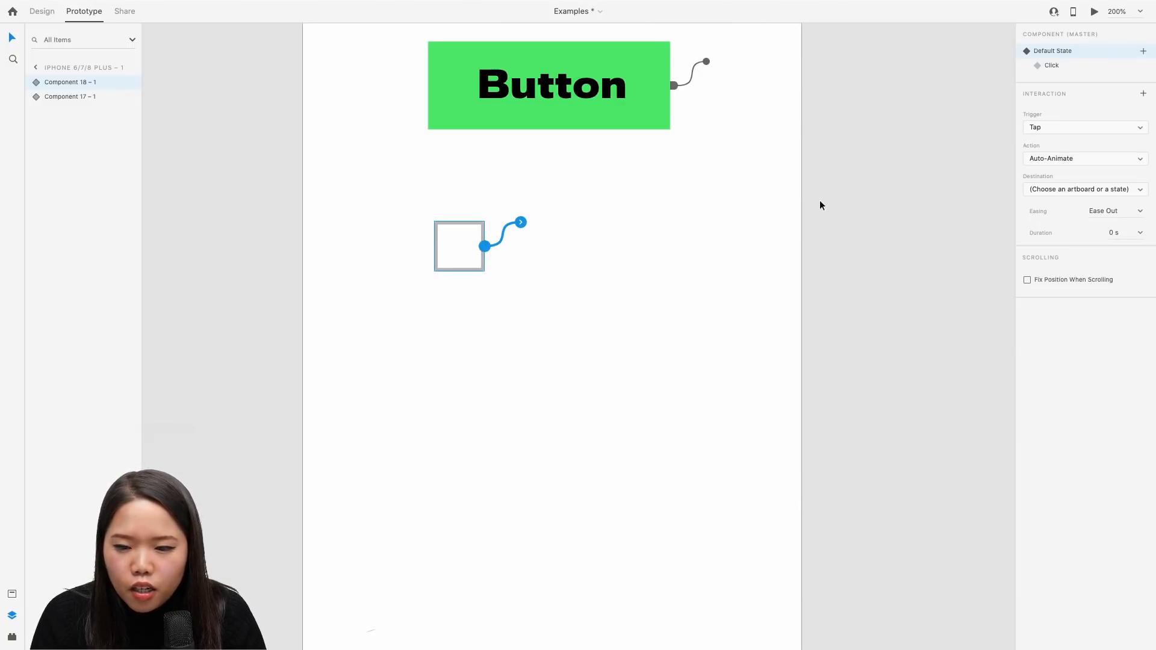
# Review the checkbox interaction's trigger and action options, keeping Tap as the trigger and Auto-Animate as the action
pyautogui.click(1050, 127)
pyautogui.click(1053, 110)
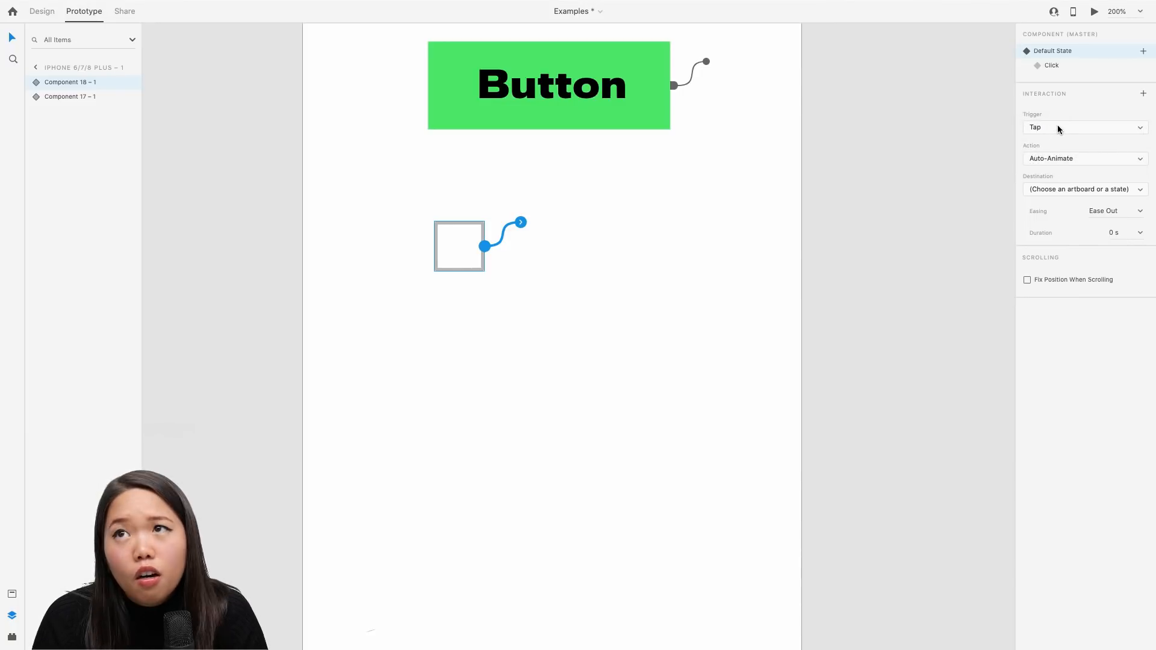
pyautogui.click(1058, 127)
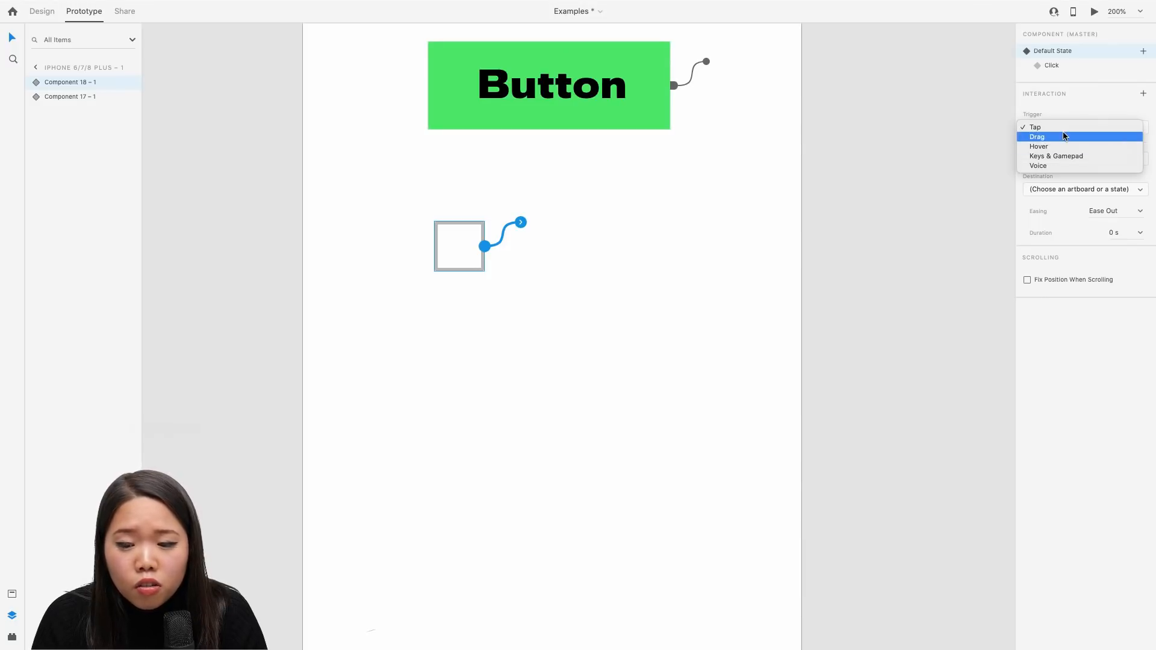
pyautogui.click(1075, 129)
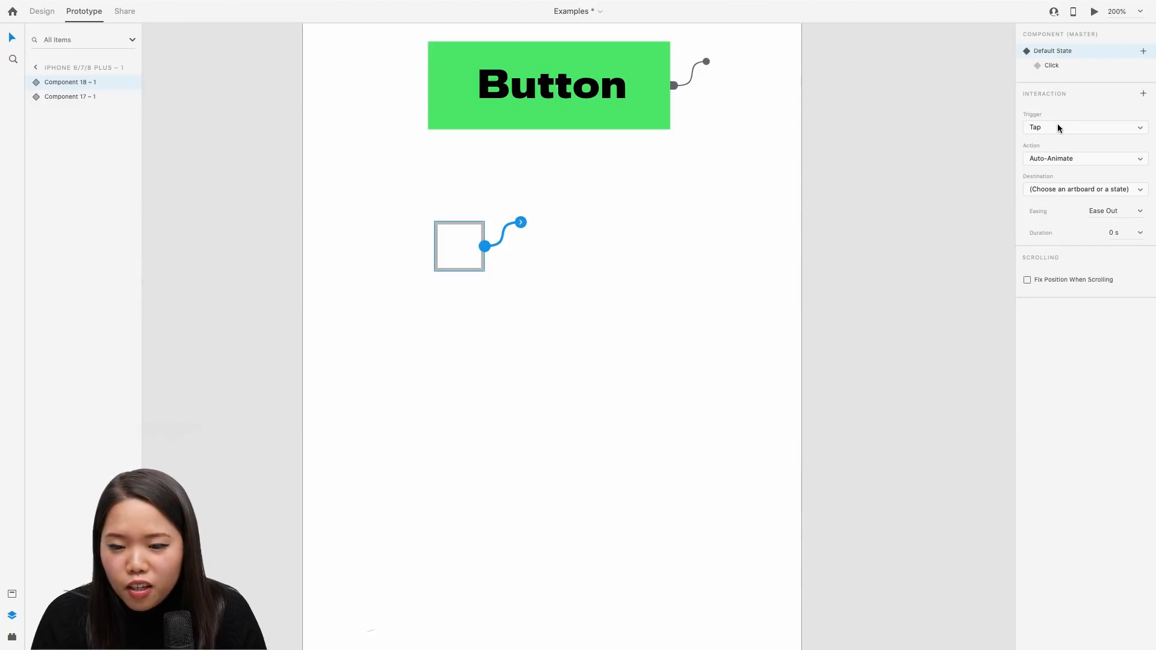
pyautogui.click(1070, 159)
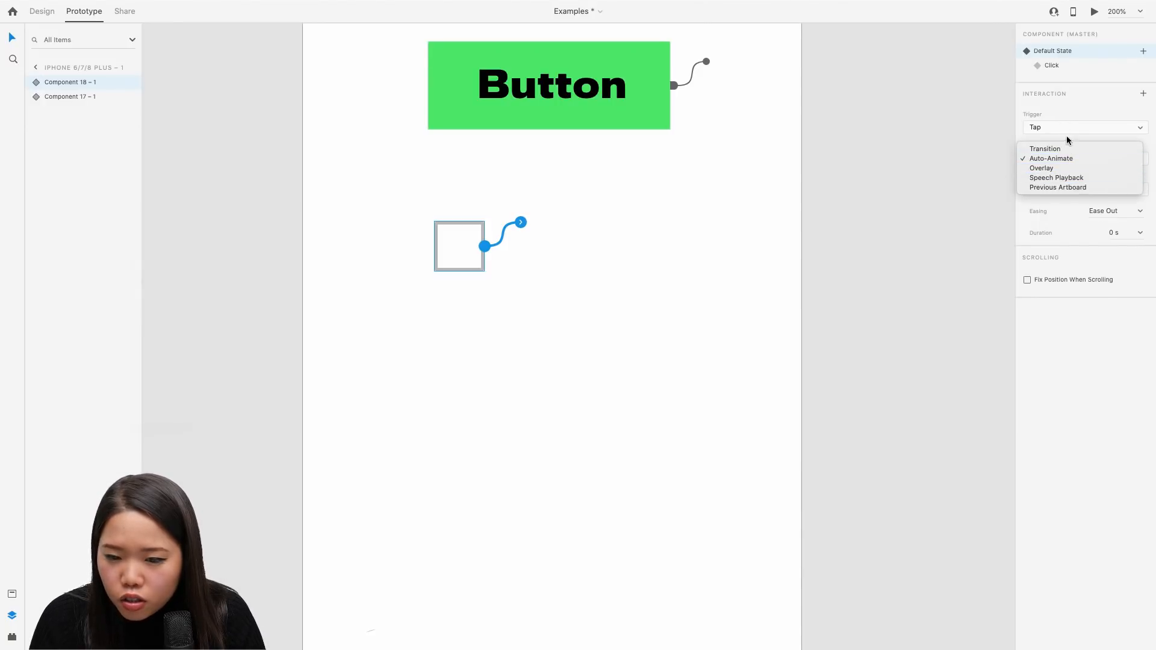
pyautogui.click(1043, 106)
pyautogui.click(1066, 157)
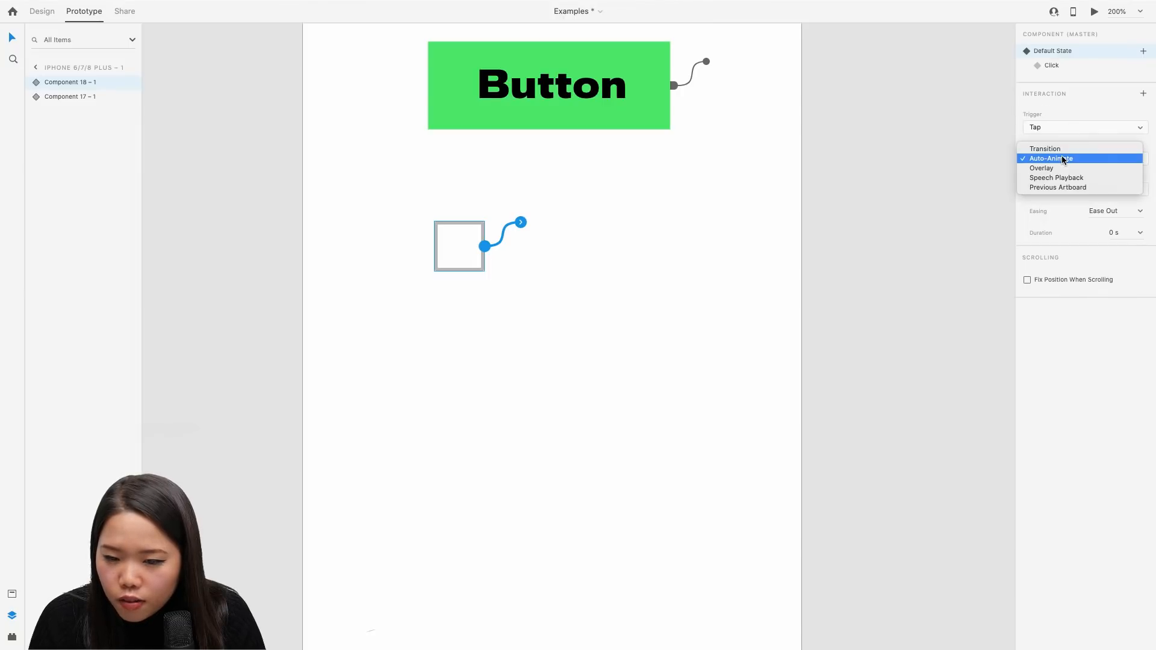
pyautogui.click(977, 154)
# Set the checkbox interaction's destination to the Click state and deselect the component
pyautogui.click(1073, 188)
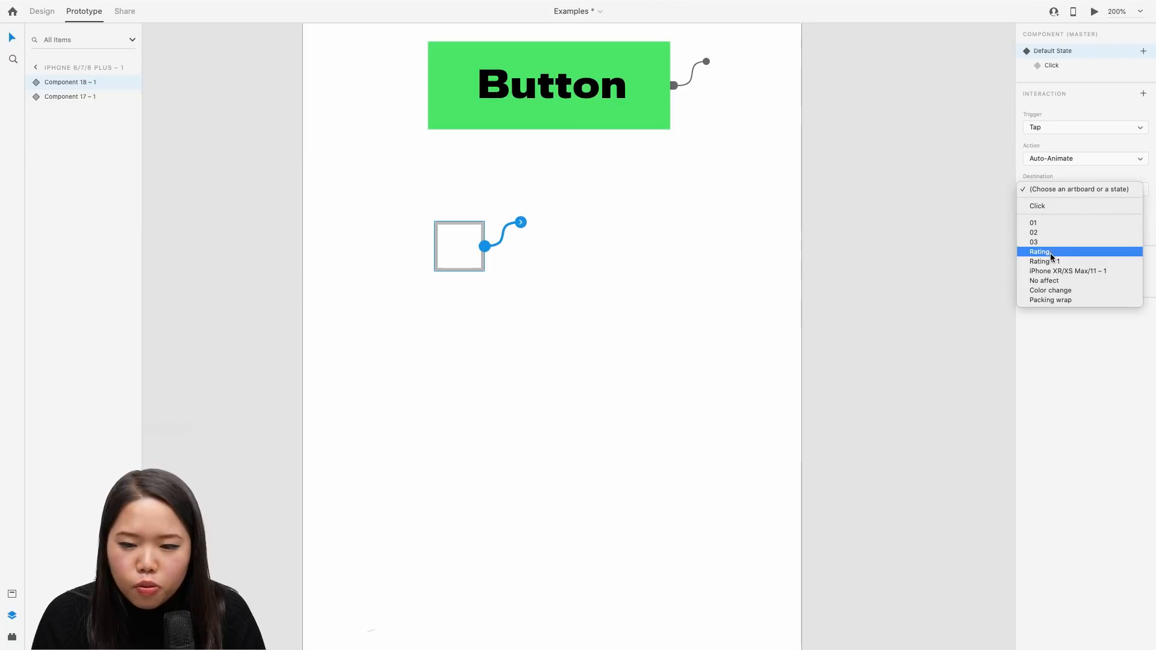
pyautogui.click(1062, 206)
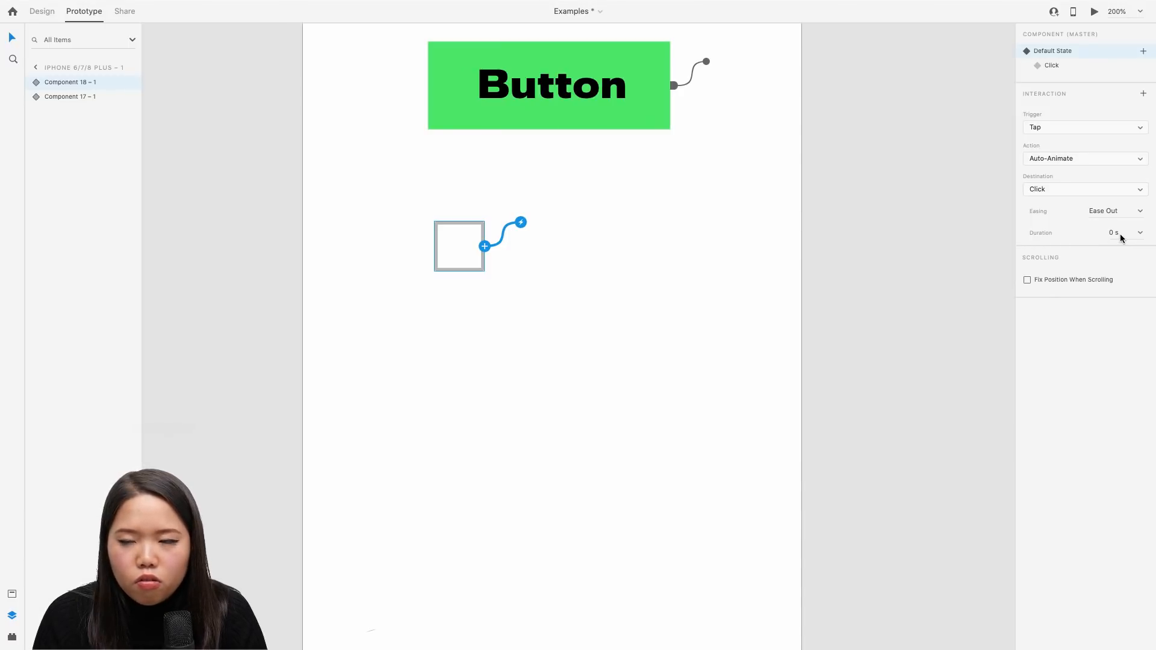
pyautogui.click(1091, 68)
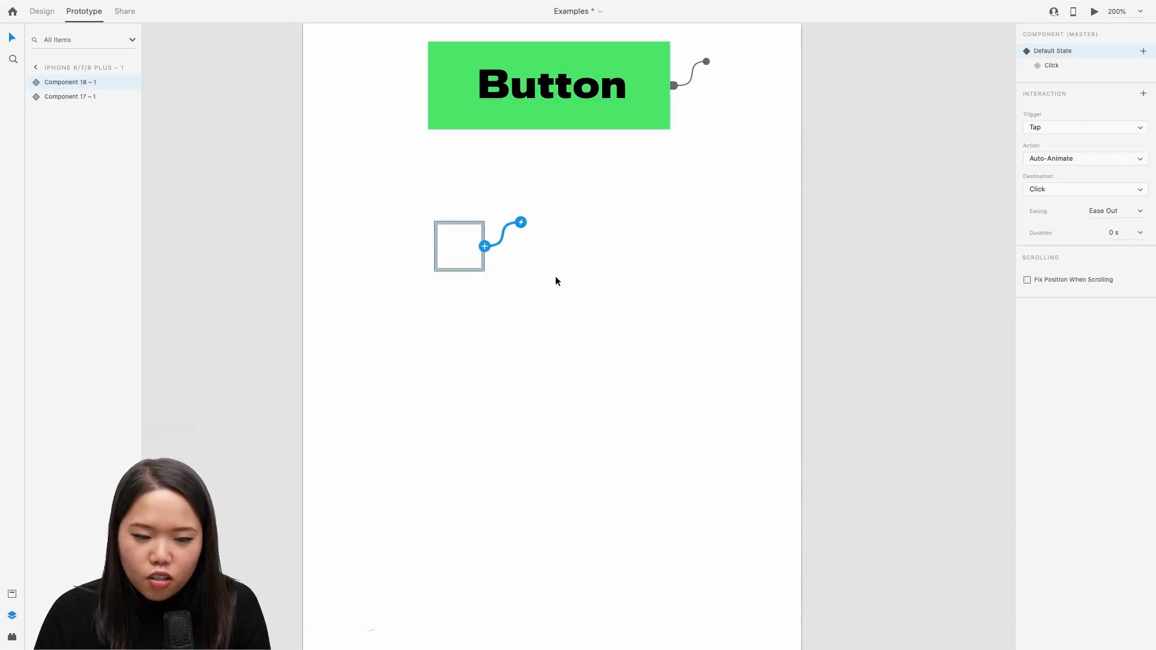
pyautogui.click(555, 280)
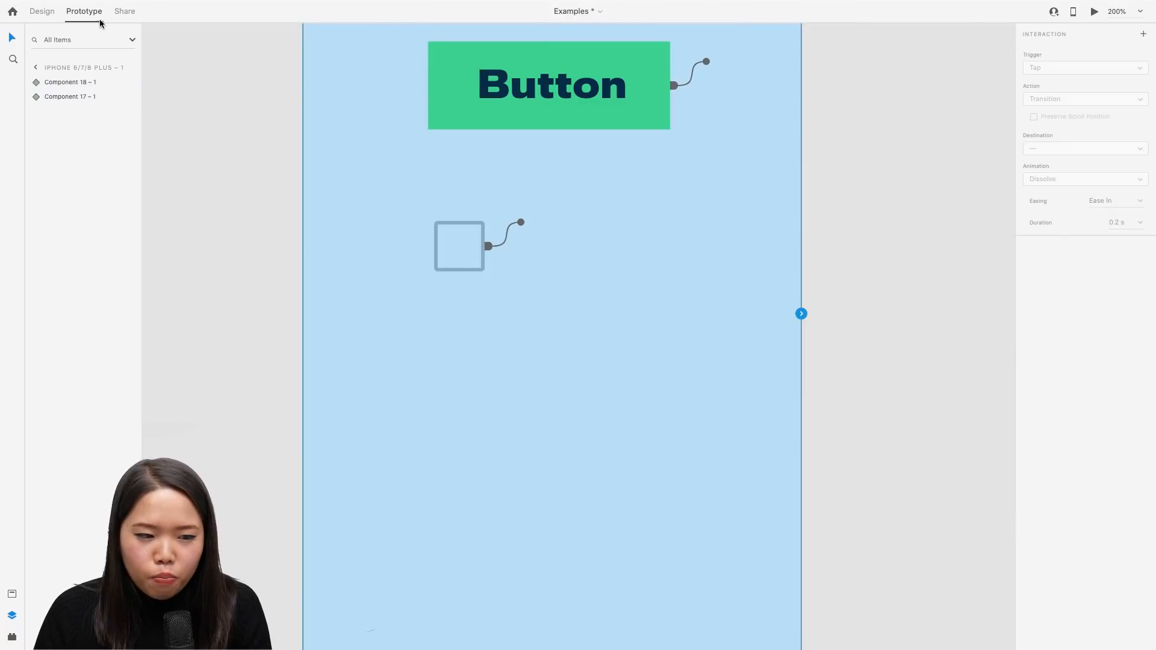
# In design mode, place two evenly spaced copies of the checkbox in a column below the original, the lowest at Y 403
pyautogui.click(42, 13)
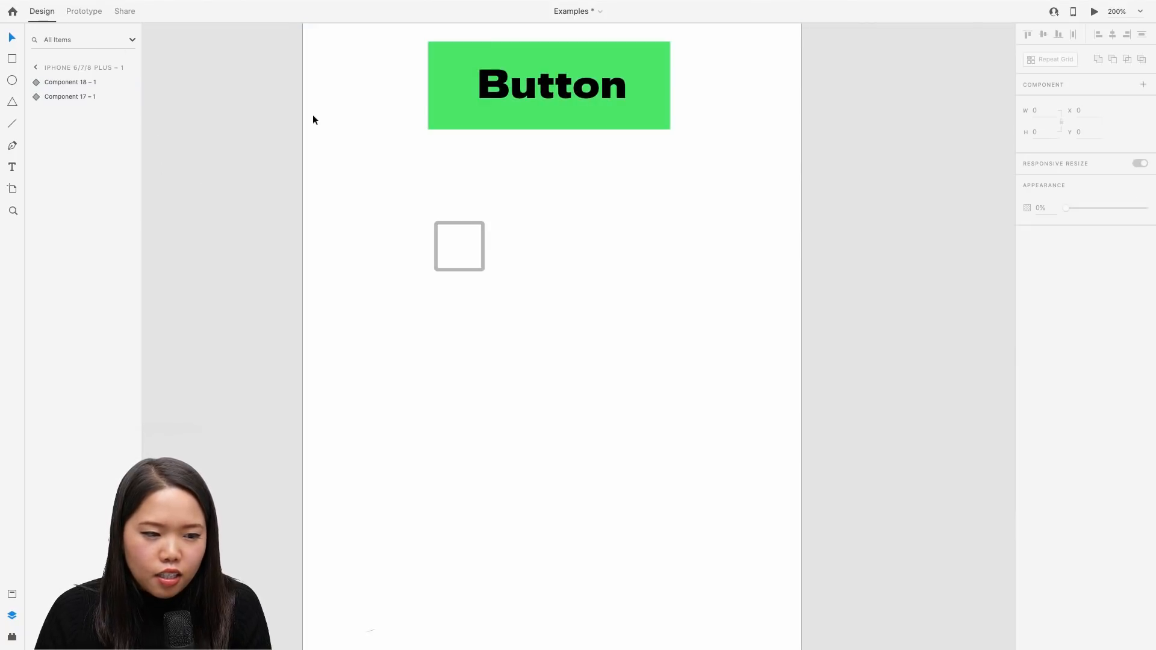
pyautogui.click(483, 268)
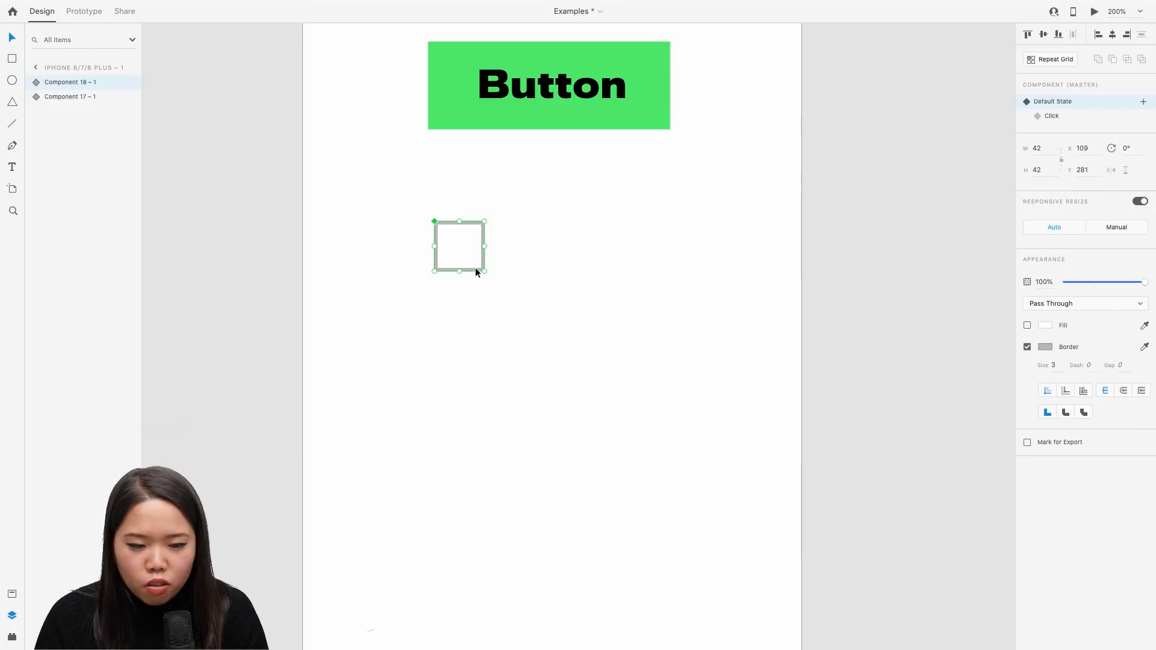
pyautogui.moveTo(475, 269); pyautogui.dragTo(473, 416)
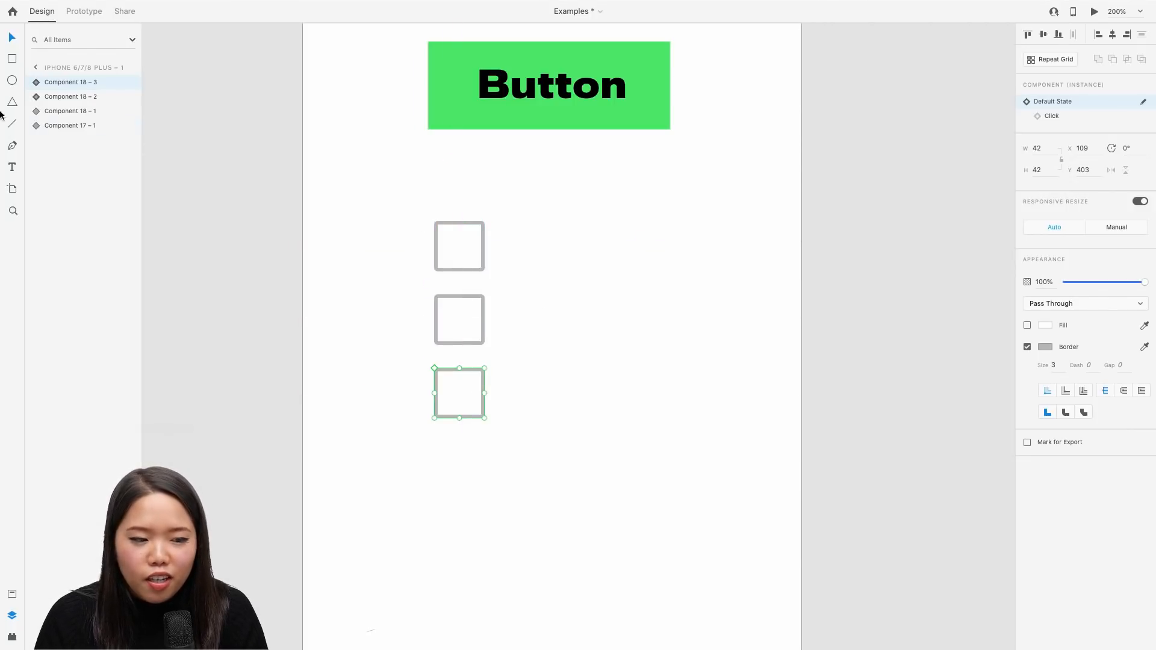
# Dismiss the AdobeGuest network login window and return to the selection tool
pyautogui.press('t')
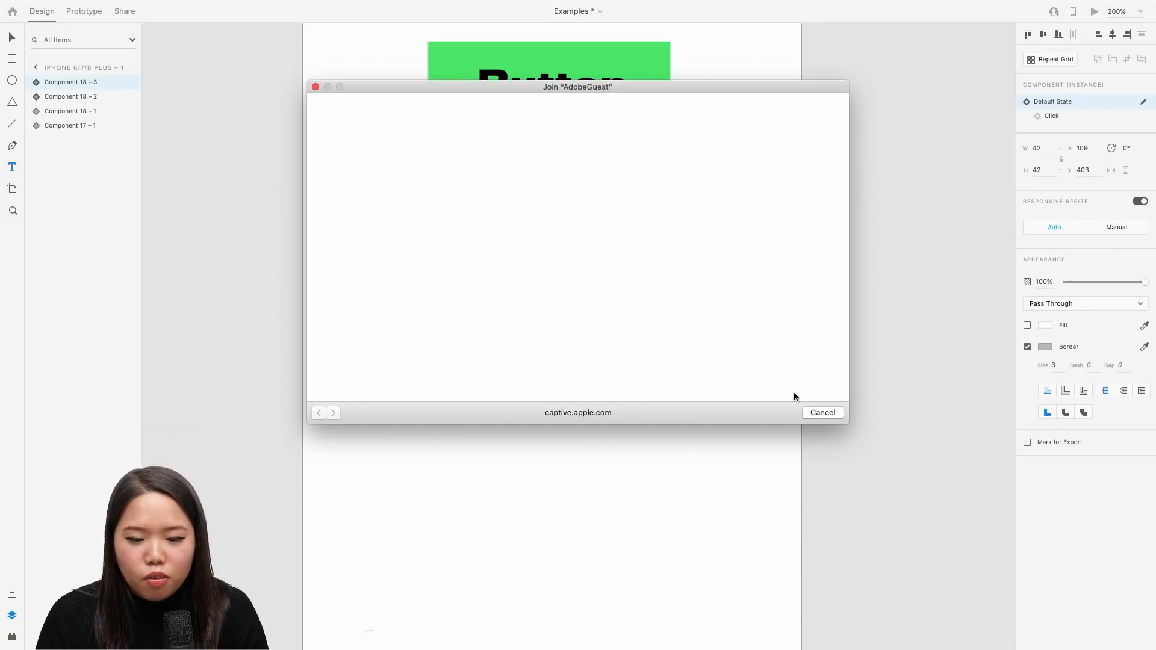
pyautogui.click(823, 412)
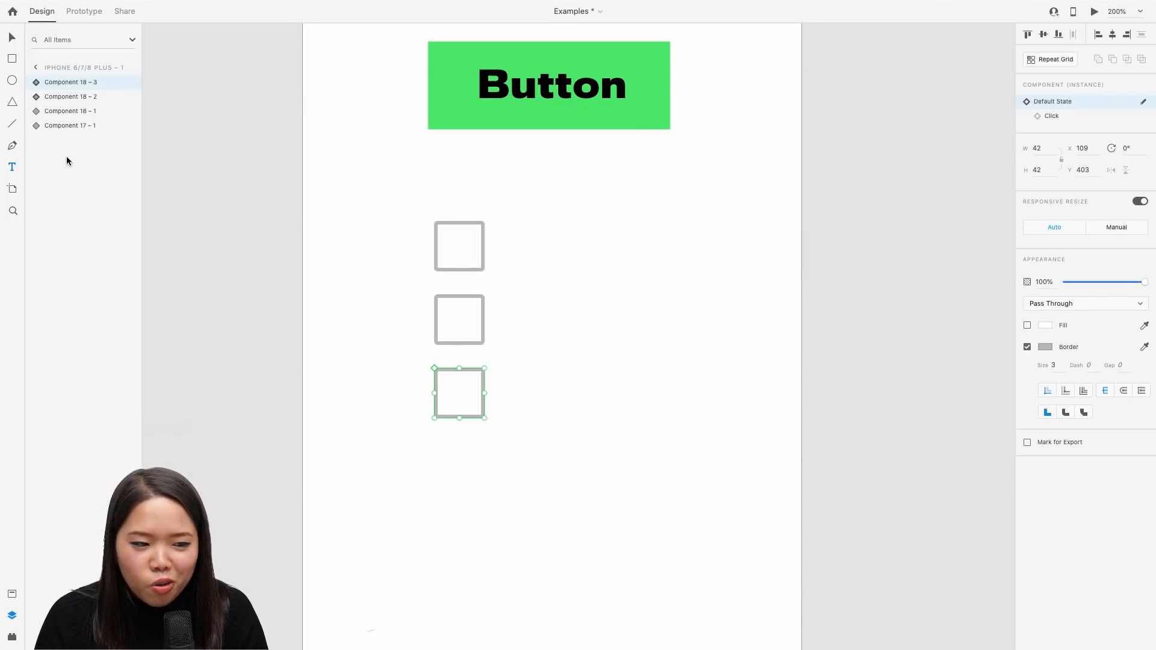
pyautogui.click(10, 38)
# Add a text box about 142 by 31 beside the uppermost checkbox reading "Answer1"
pyautogui.press('t')
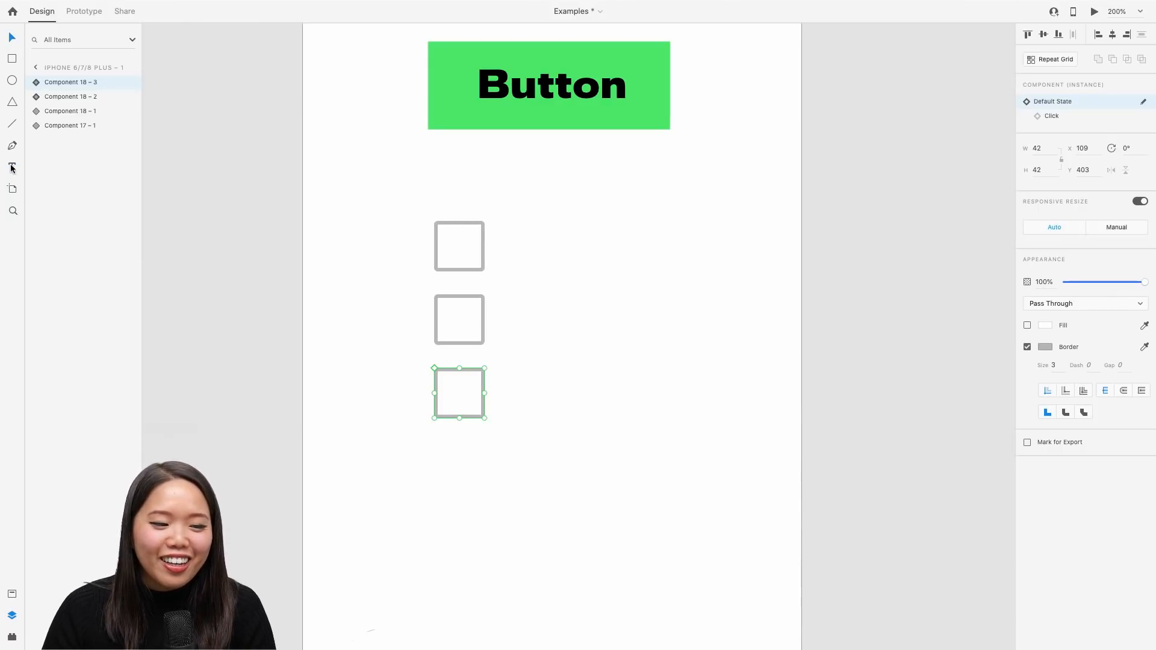
pyautogui.moveTo(512, 224); pyautogui.dragTo(683, 261)
pyautogui.write('w')
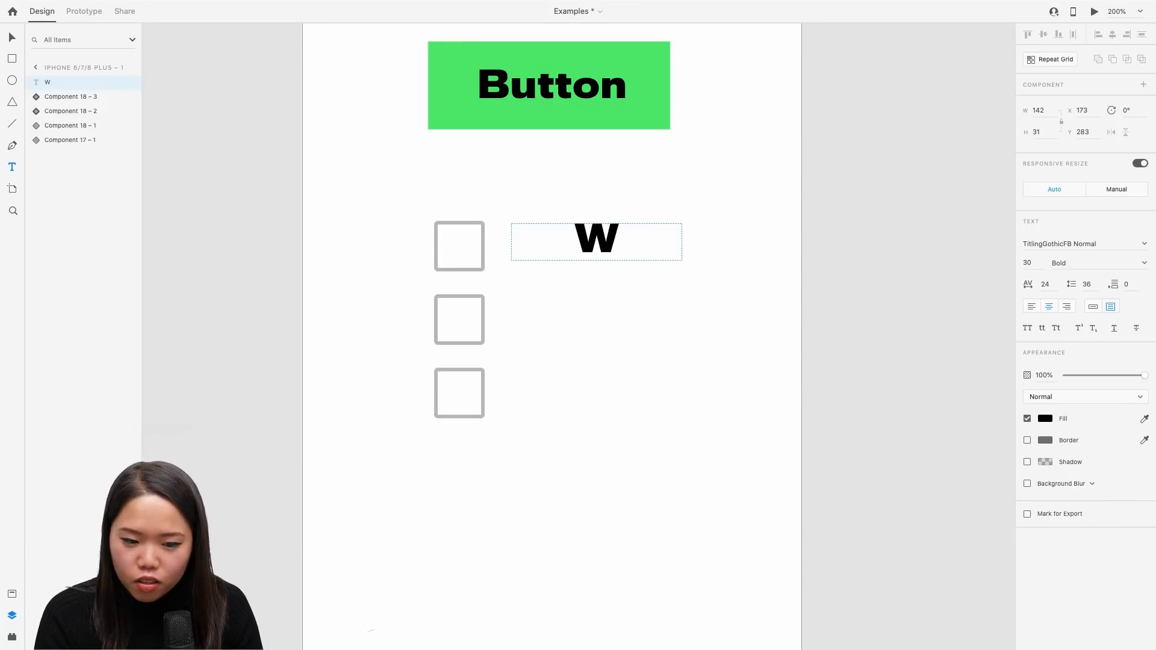
pyautogui.press('BackSpace')
pyautogui.write('A')
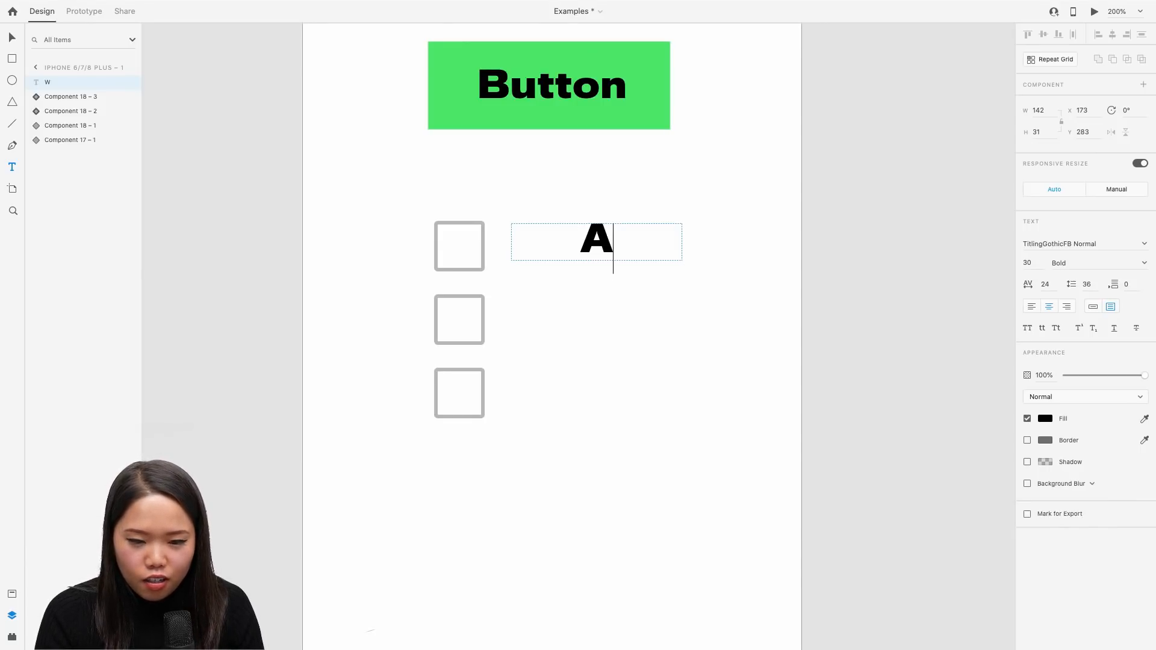
pyautogui.write('nswer1')
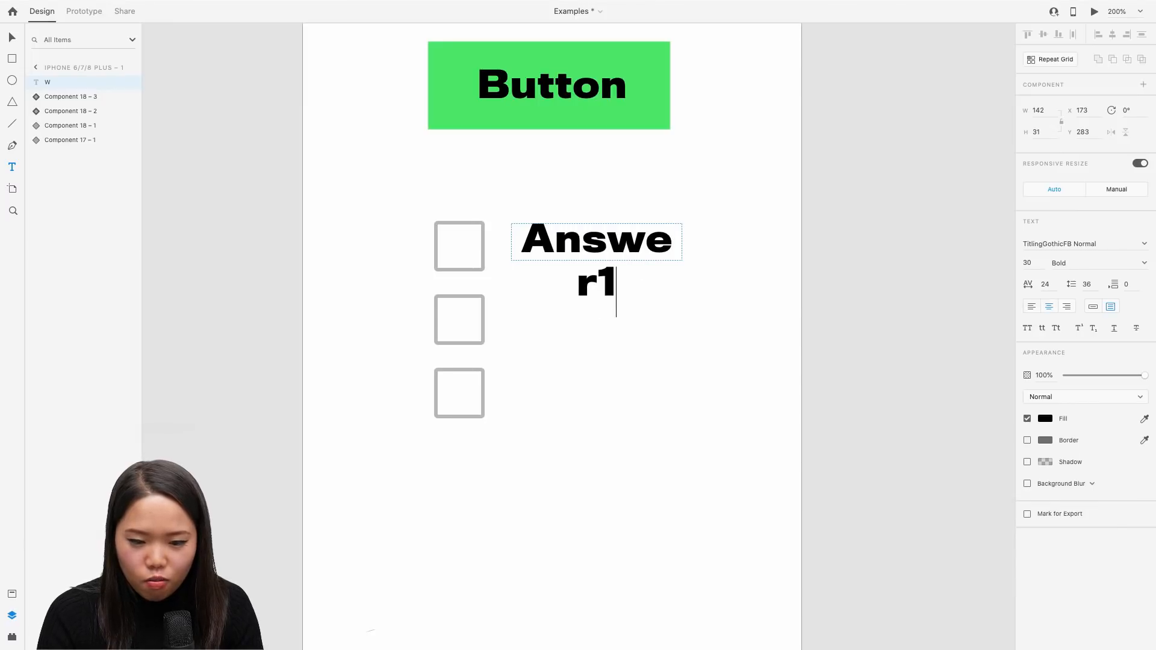
# Set the answer label's font size to 20 and add a space so it reads "Answer 1"
pyautogui.hotkey('ctrl', 'a')
pyautogui.click(1036, 264)
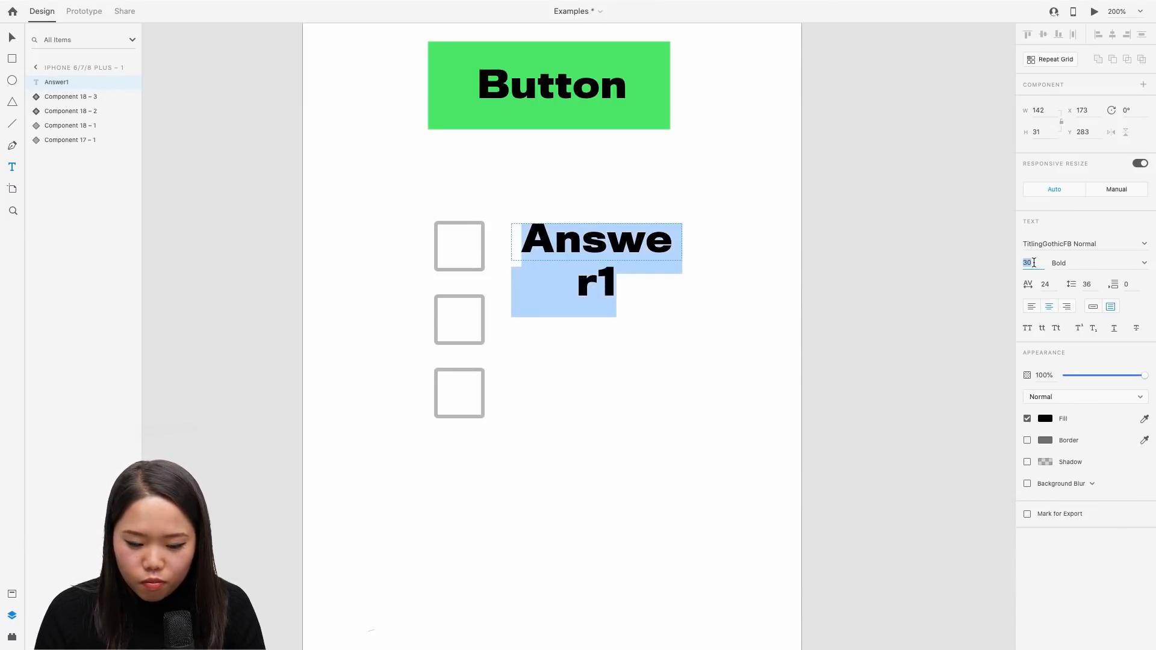
pyautogui.write('20')
pyautogui.press('Return')
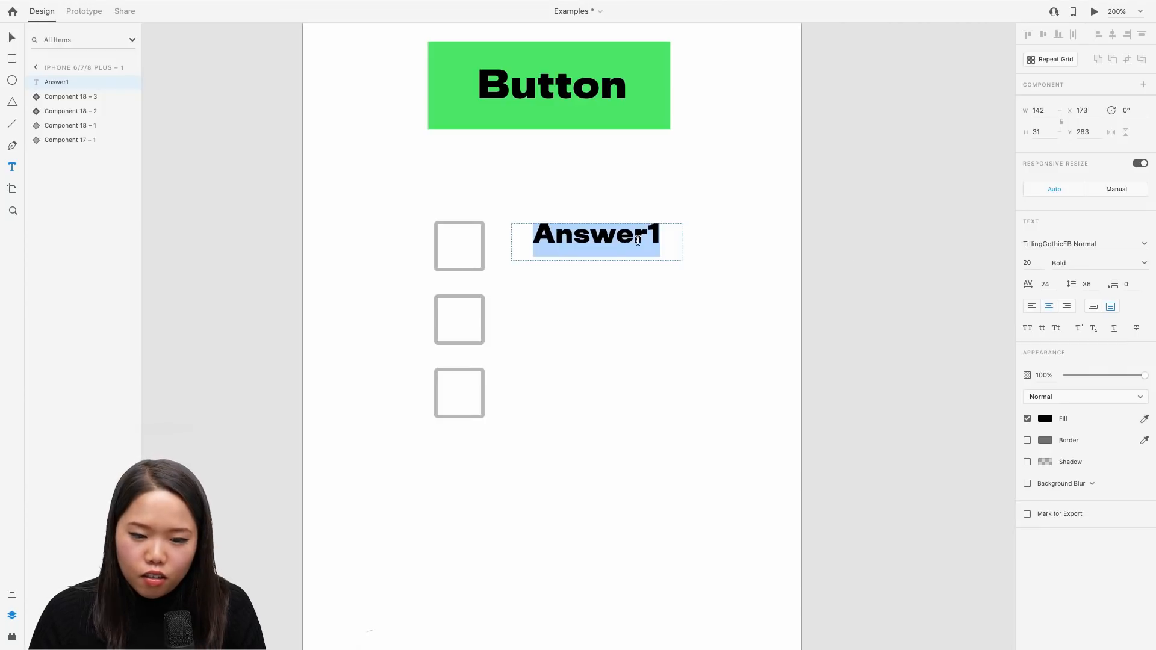
pyautogui.click(646, 236)
pyautogui.press('Escape')
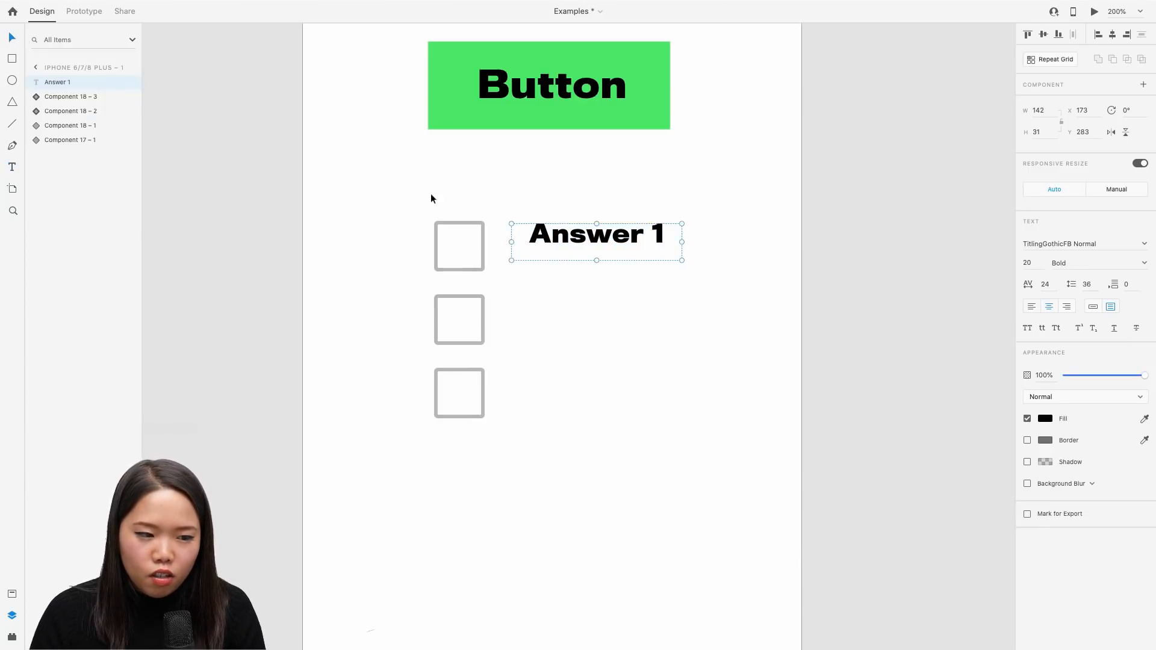
# Place two copies of the answer label beside the lower checkboxes and change the middle one to "Answer 2"
pyautogui.moveTo(546, 236); pyautogui.dragTo(546, 398)
pyautogui.doubleClick(659, 313)
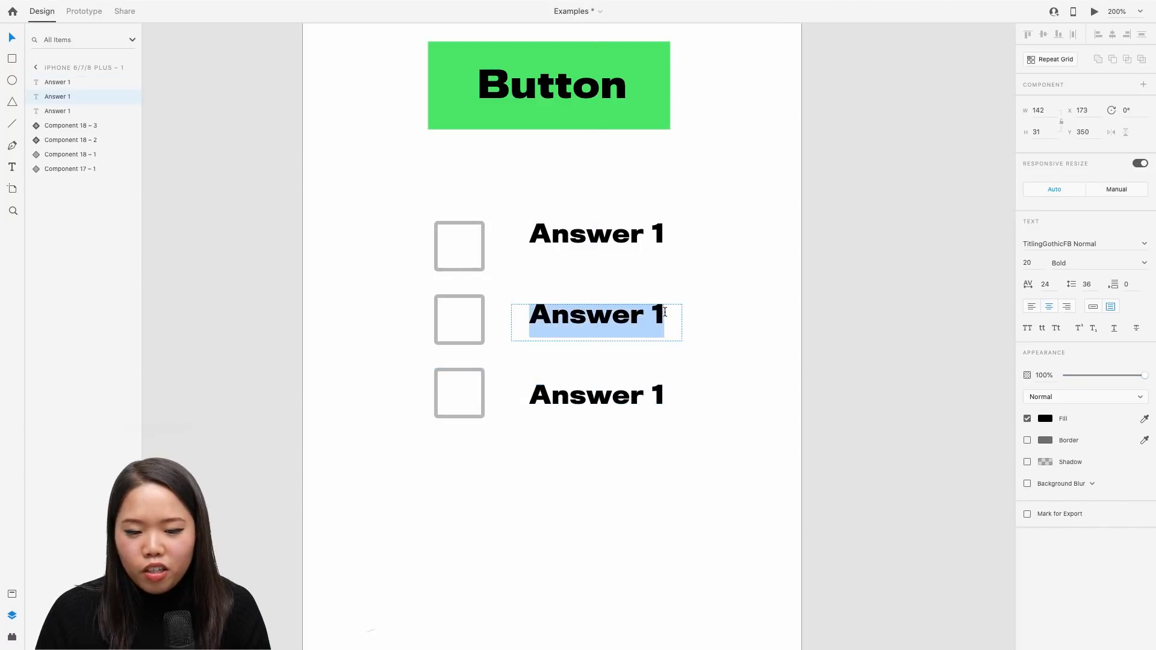
pyautogui.click(671, 309)
pyautogui.press('BackSpace')
pyautogui.write('2')
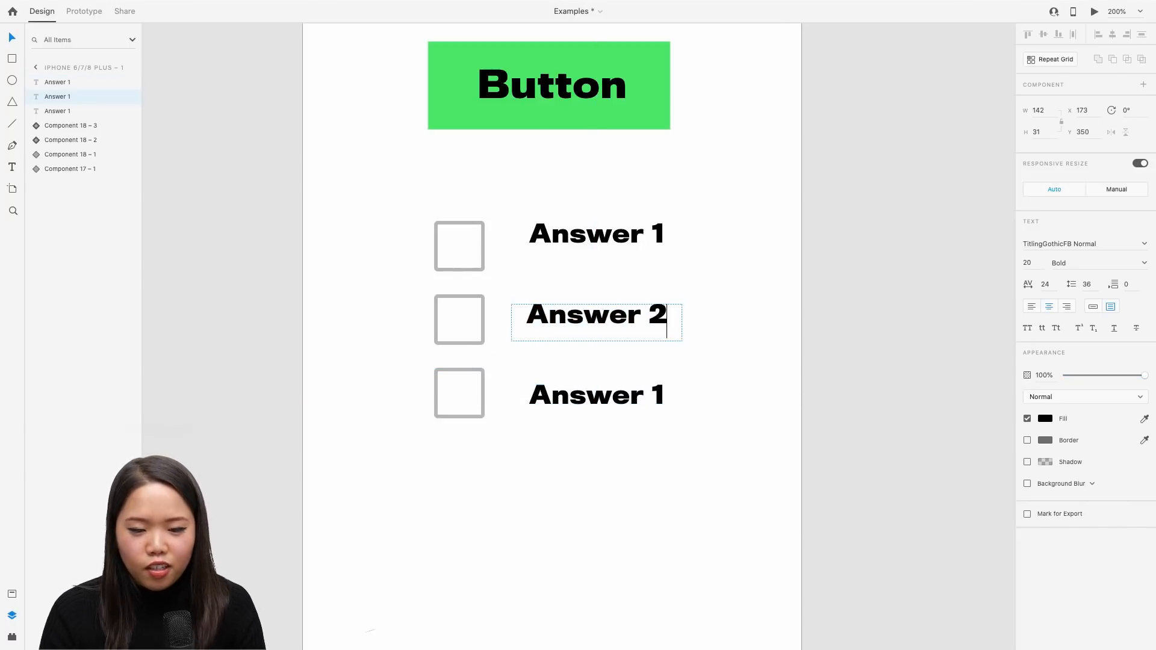
# Change the lowest answer label to "Answer 3" and deselect it
pyautogui.doubleClick(666, 396)
pyautogui.click(669, 400)
pyautogui.press('BackSpace')
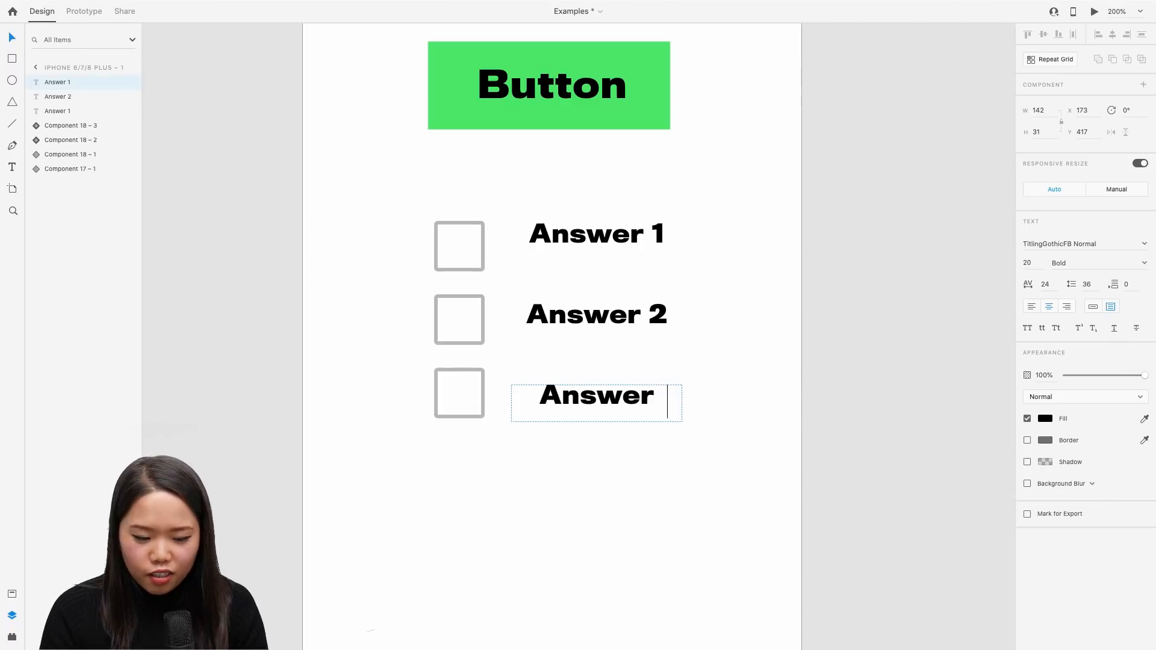
pyautogui.write('3')
pyautogui.click(10, 38)
pyautogui.click(458, 193)
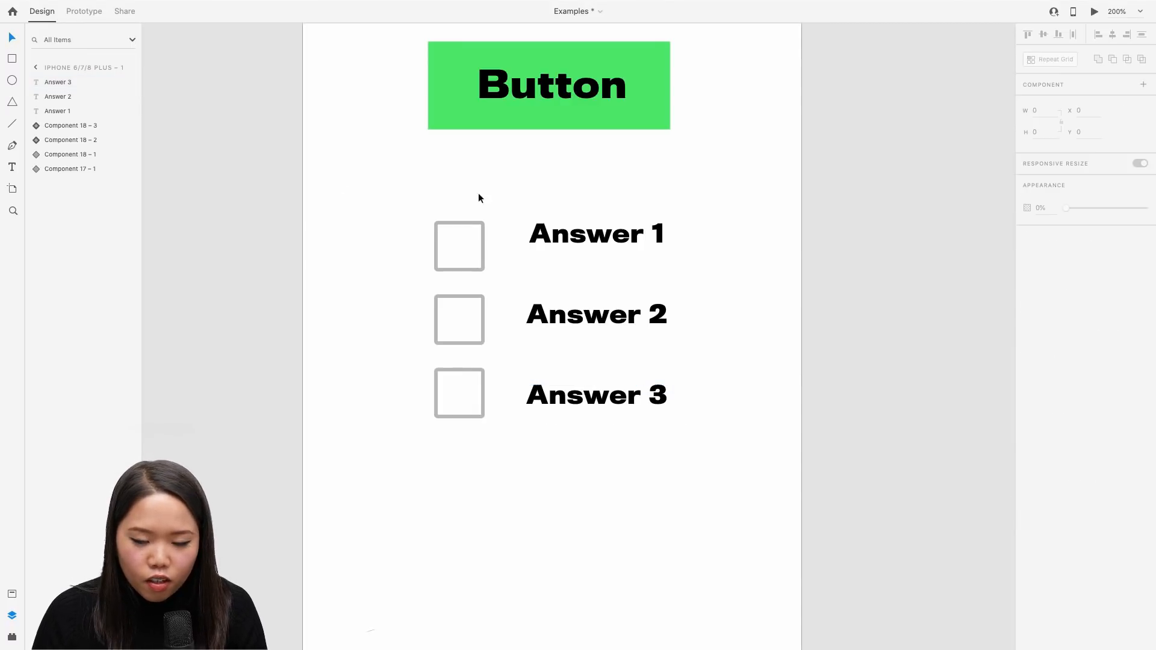
# Delete the two lower checkbox rows, move the Answer 1 label closer to its checkbox and narrow its text box to 132 wide
pyautogui.moveTo(719, 434); pyautogui.dragTo(422, 298)
pyautogui.press('BackSpace')
pyautogui.moveTo(642, 245); pyautogui.dragTo(605, 254)
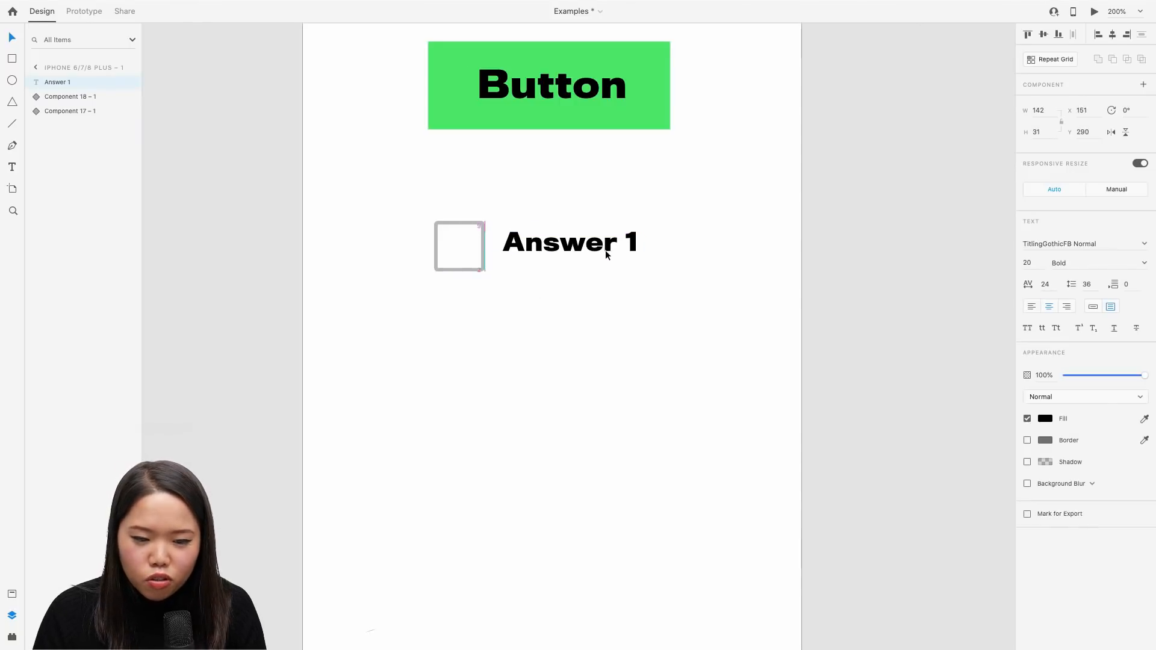
pyautogui.click(712, 295)
pyautogui.click(558, 263)
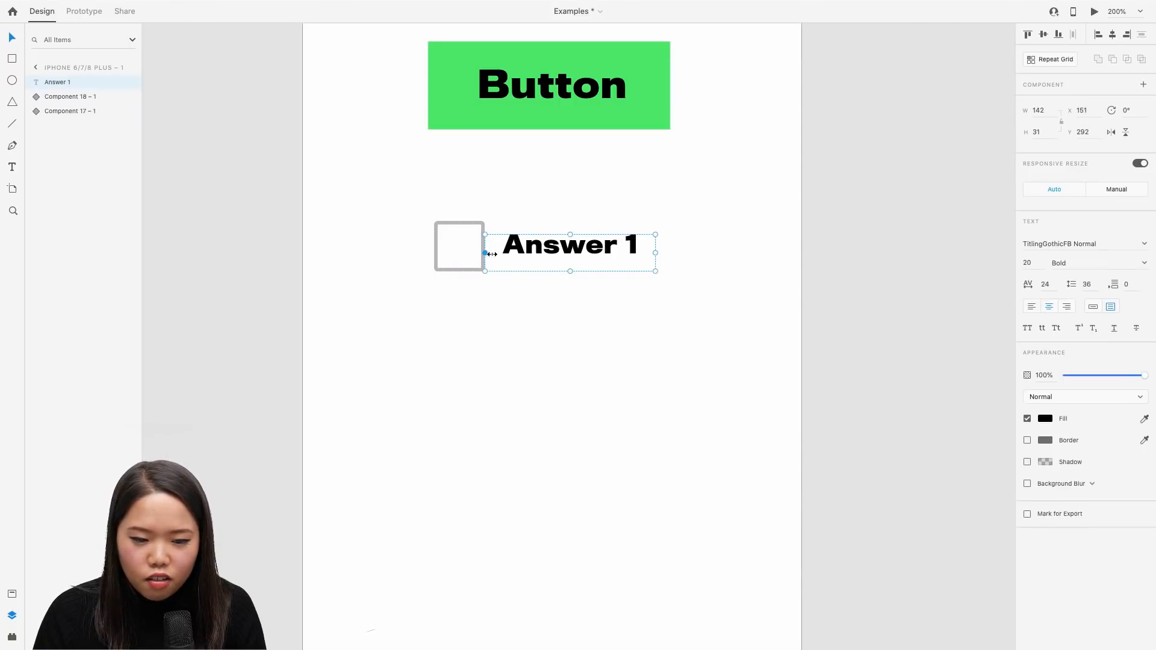
pyautogui.moveTo(492, 253); pyautogui.dragTo(504, 254)
# Turn the checkbox and its Answer 1 label into a repeat grid extended downward to four rows, 240 high
pyautogui.moveTo(678, 292); pyautogui.dragTo(396, 202)
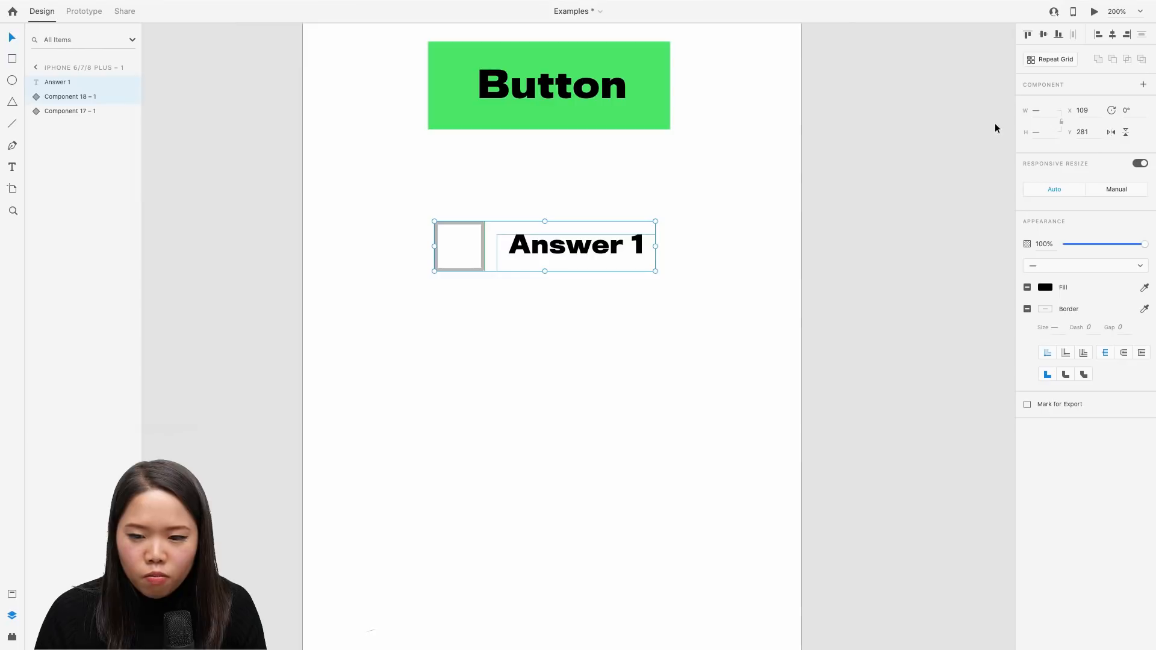
pyautogui.click(1039, 62)
pyautogui.moveTo(545, 271); pyautogui.dragTo(573, 510)
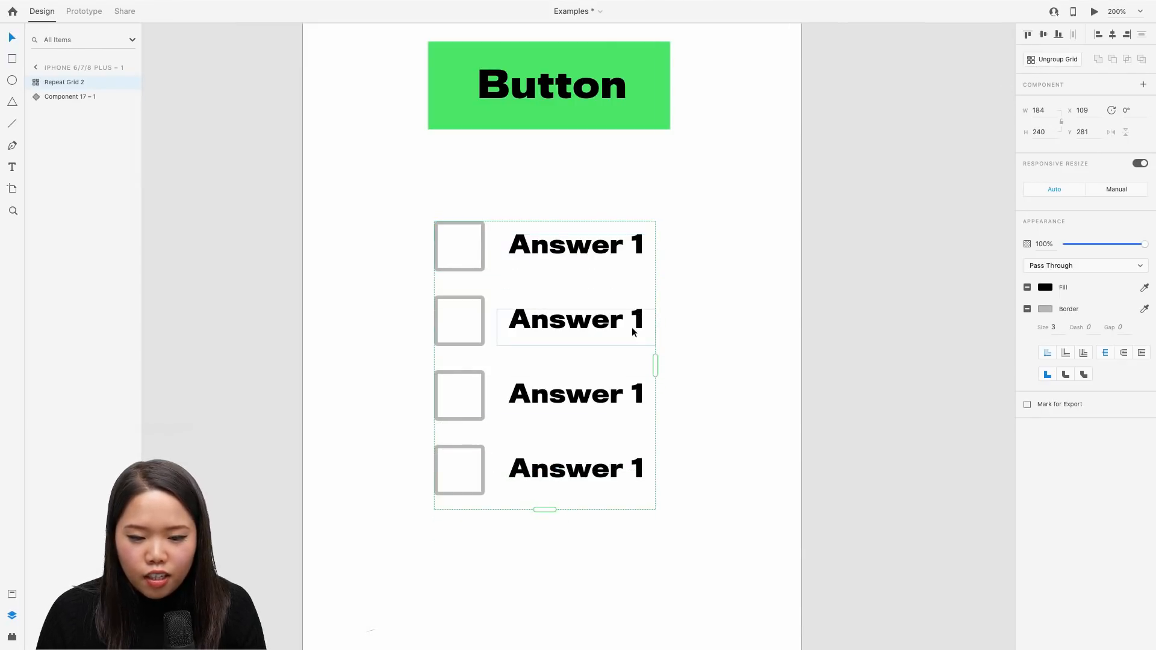
# Change the labels in the repeat grid's second and third rows to "Answer 2" and "Answer 3"
pyautogui.doubleClick(633, 332)
pyautogui.doubleClick(638, 325)
pyautogui.click(644, 325)
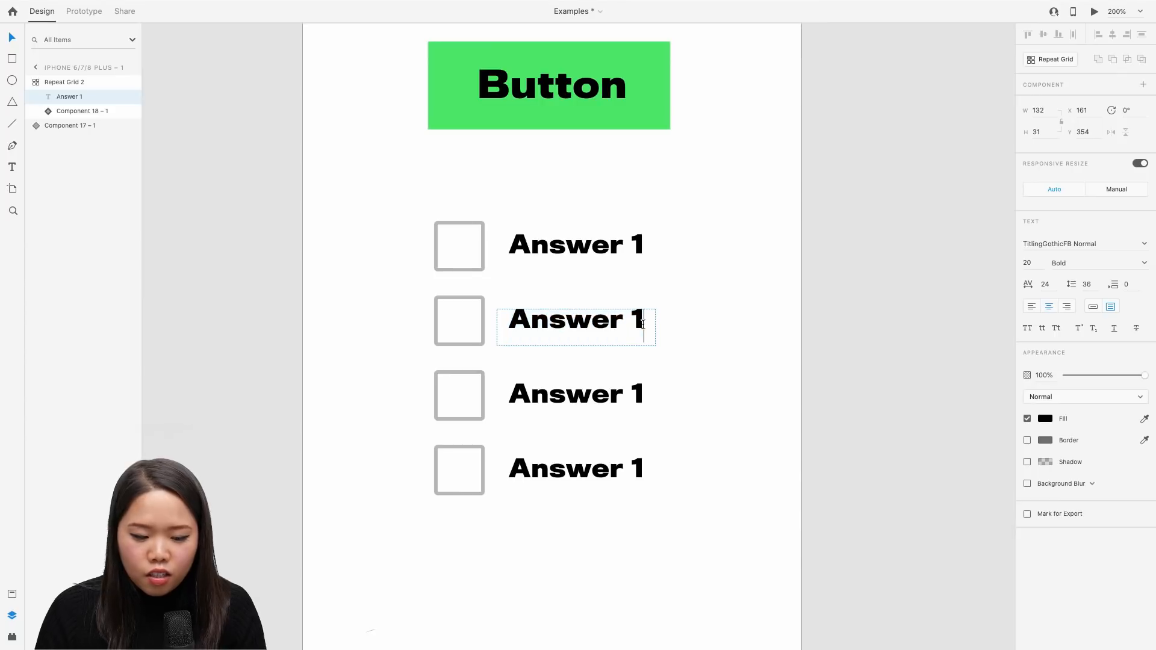
pyautogui.press('BackSpace')
pyautogui.write('2')
pyautogui.doubleClick(643, 396)
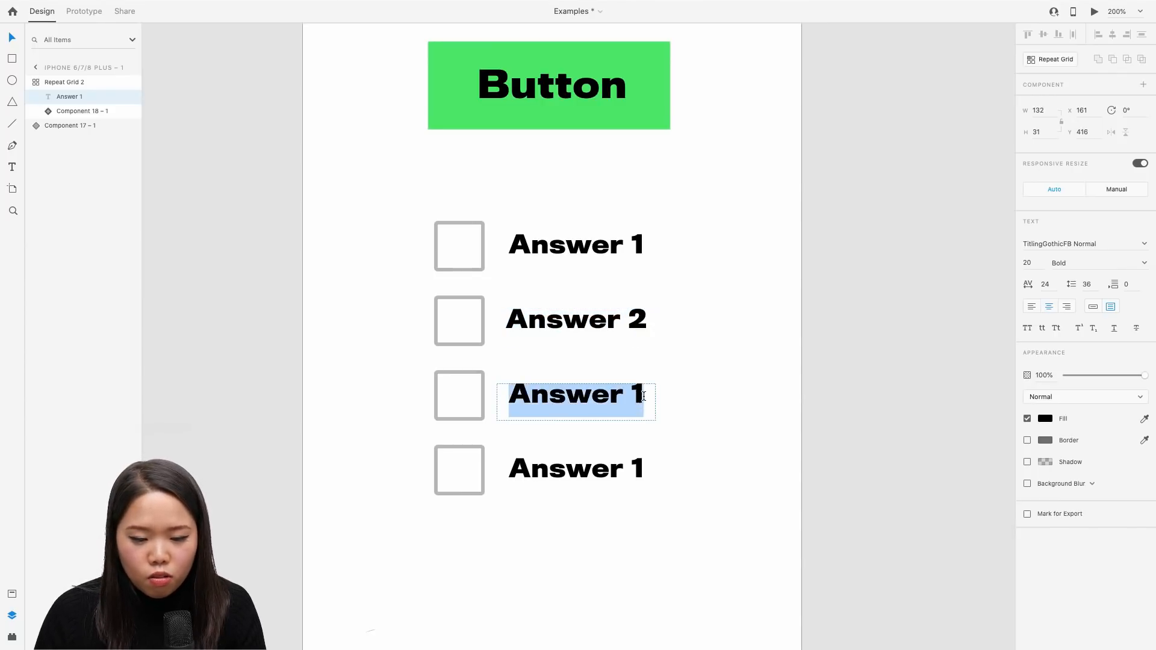
pyautogui.click(643, 396)
pyautogui.press('BackSpace')
pyautogui.write('3')
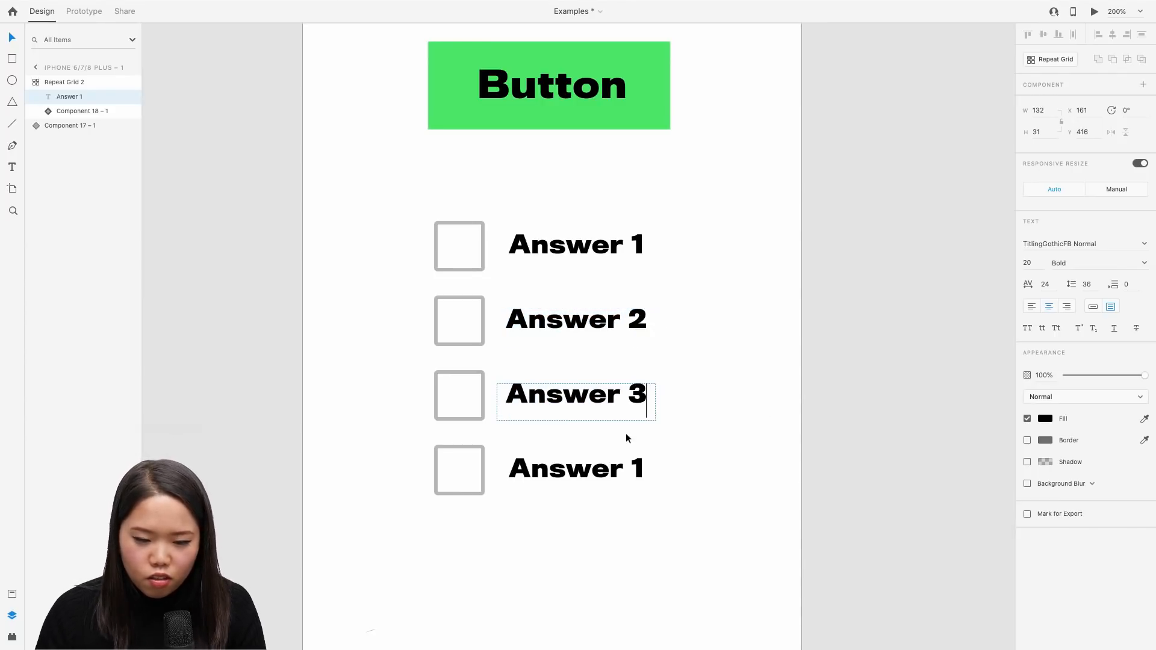
# Change the fourth row's label in the repeat grid to "Answer 4" and finish text editing
pyautogui.doubleClick(642, 475)
pyautogui.click(642, 475)
pyautogui.press('BackSpace')
pyautogui.write('4')
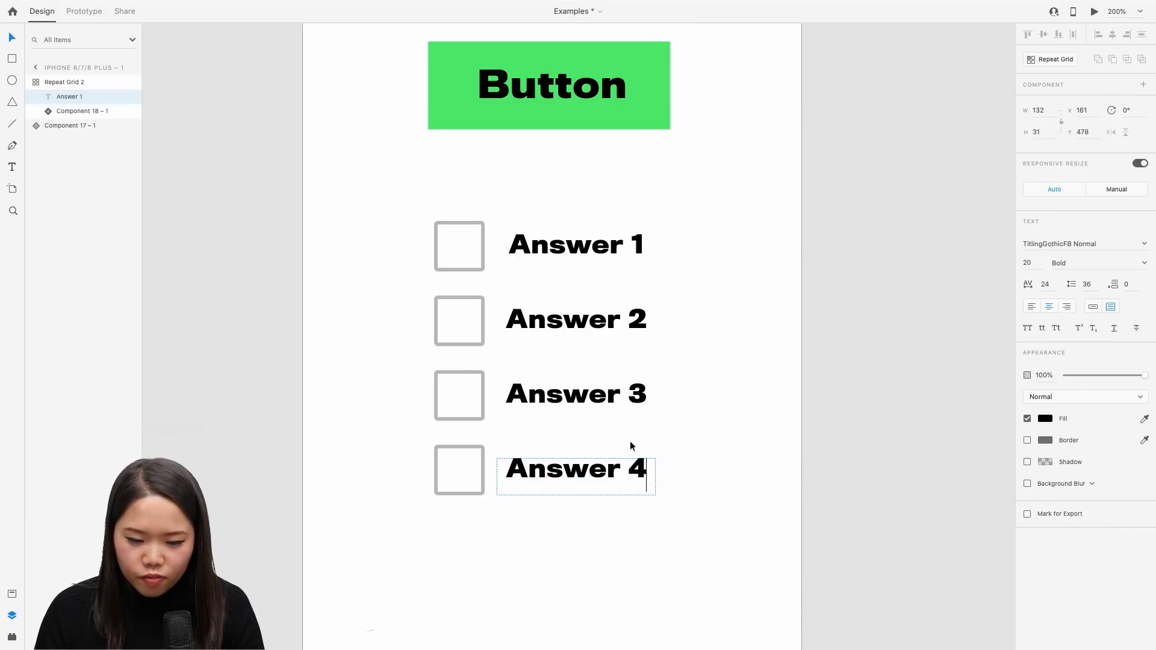
pyautogui.press('Escape')
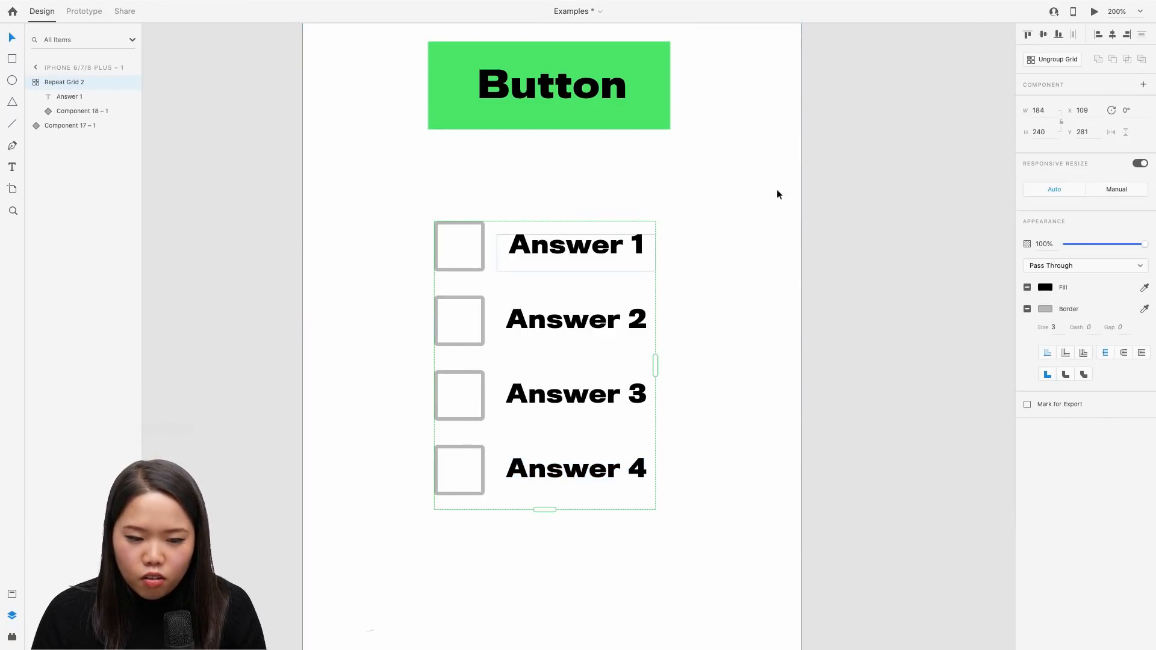
# Preview the artboard and test the checkboxes of the four answers by toggling them on and off
pyautogui.click(1095, 12)
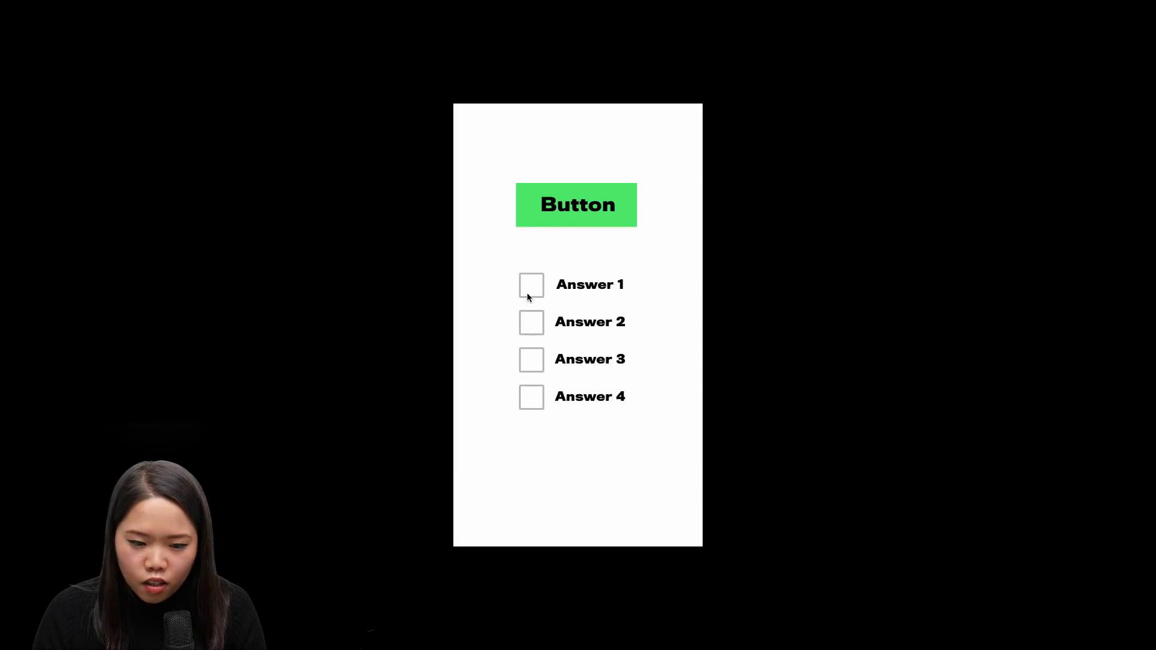
pyautogui.click(527, 295)
pyautogui.click(528, 325)
pyautogui.click(529, 360)
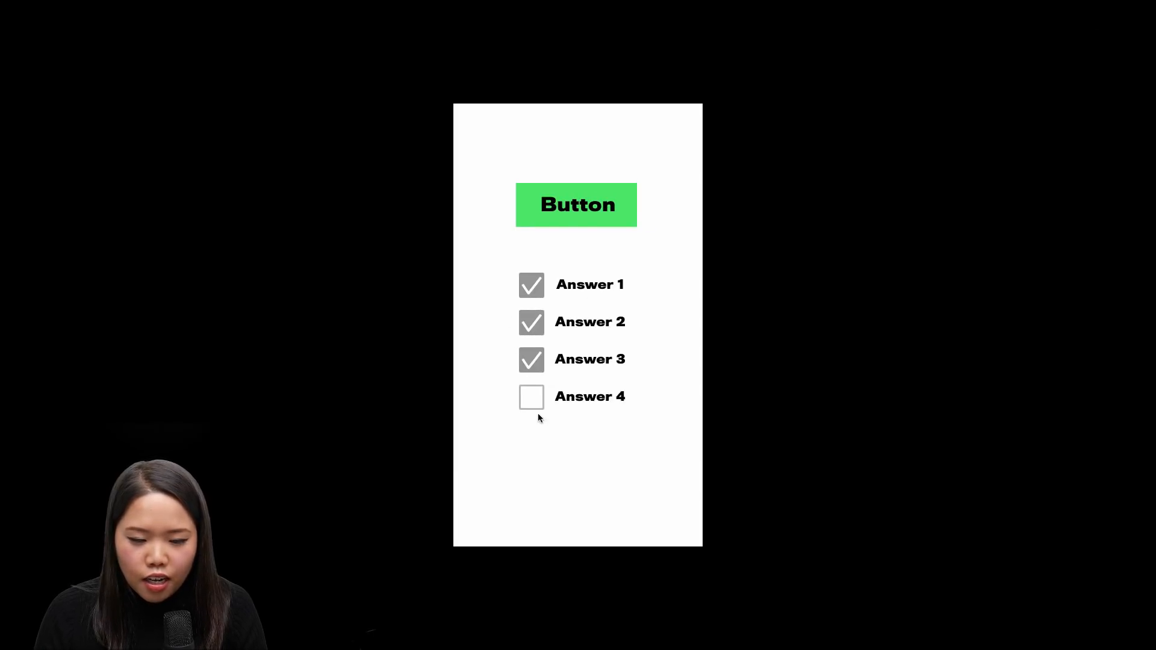
pyautogui.click(535, 369)
pyautogui.click(533, 325)
pyautogui.click(534, 298)
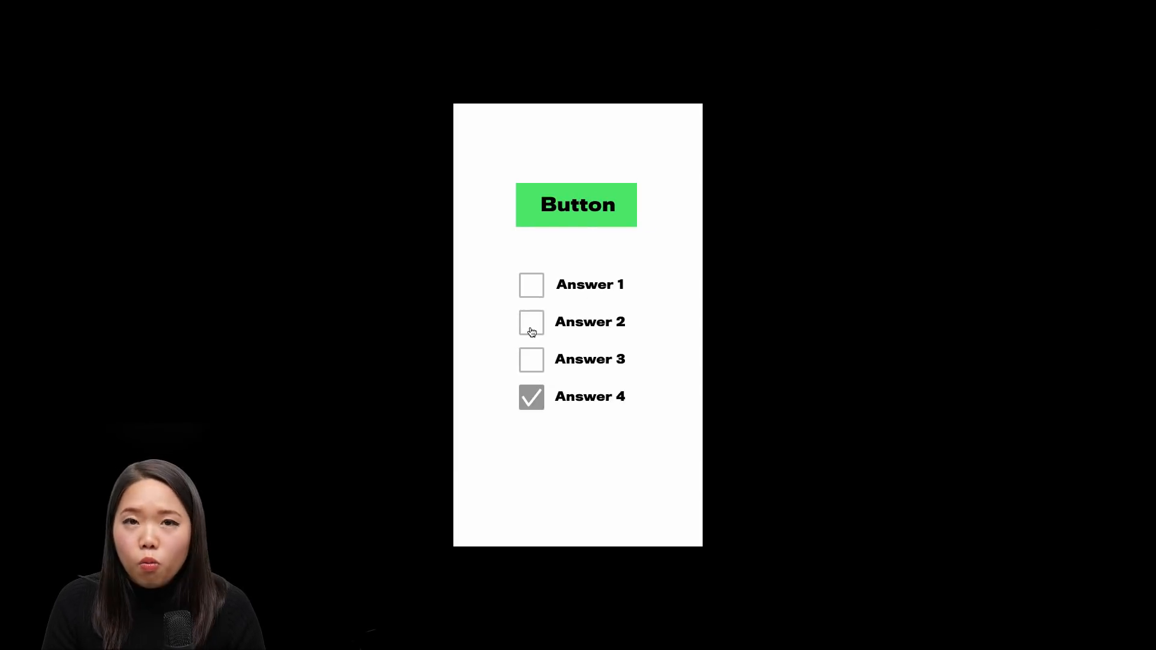
pyautogui.click(532, 329)
pyautogui.click(537, 362)
pyautogui.click(540, 319)
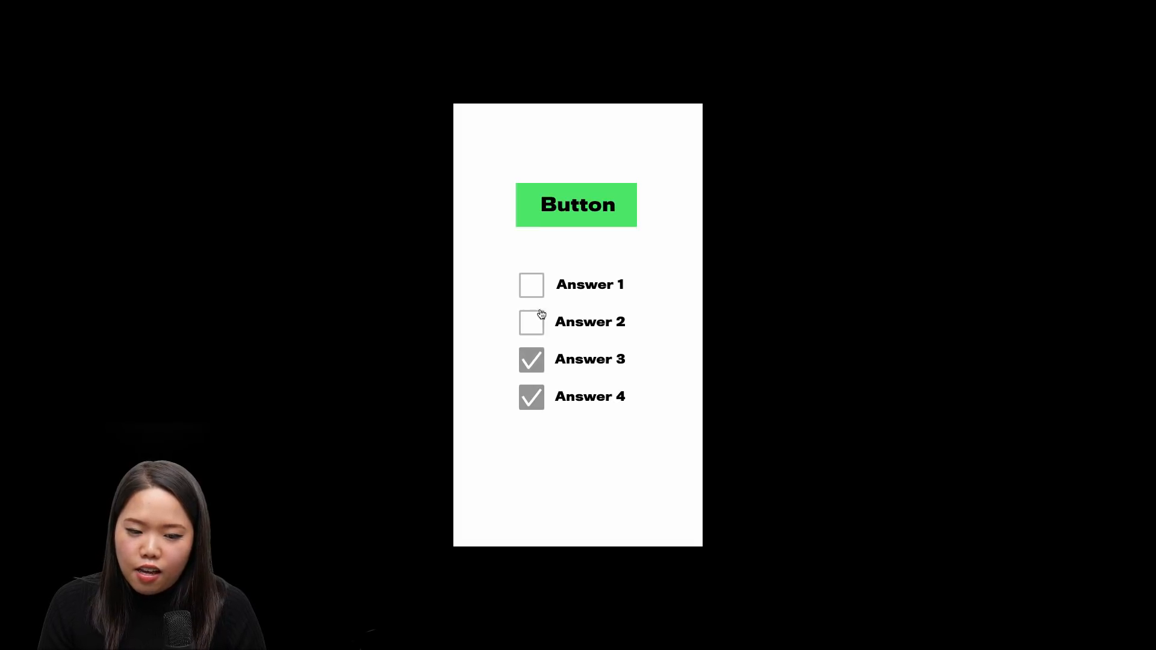
pyautogui.click(537, 289)
pyautogui.click(531, 320)
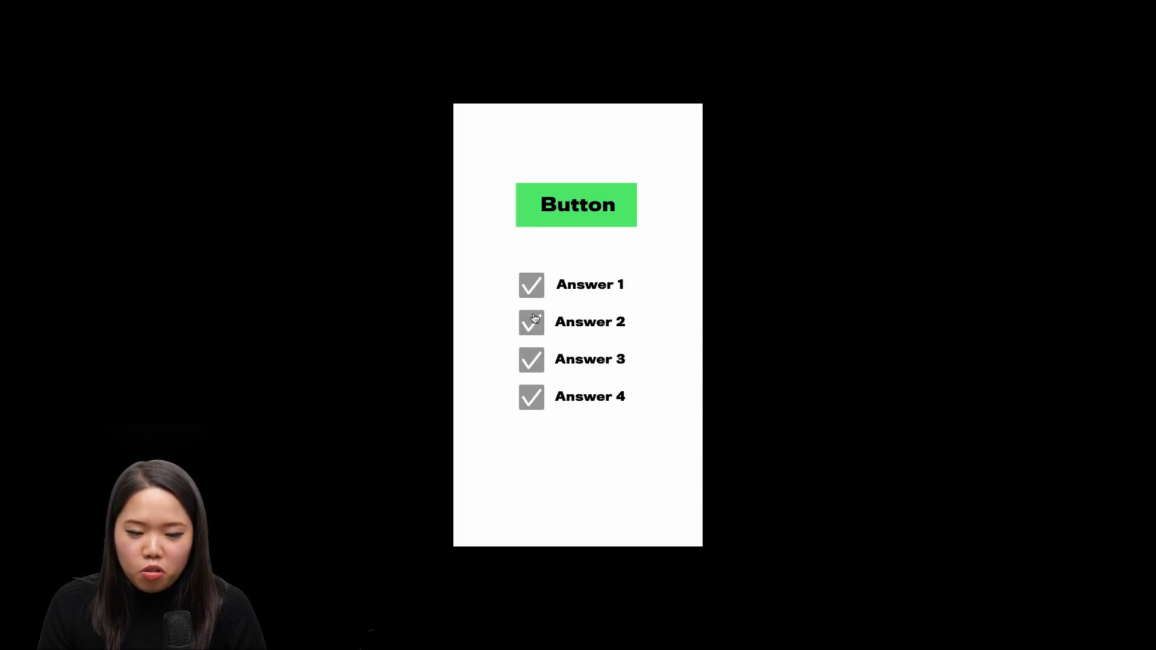
pyautogui.click(544, 365)
pyautogui.click(538, 328)
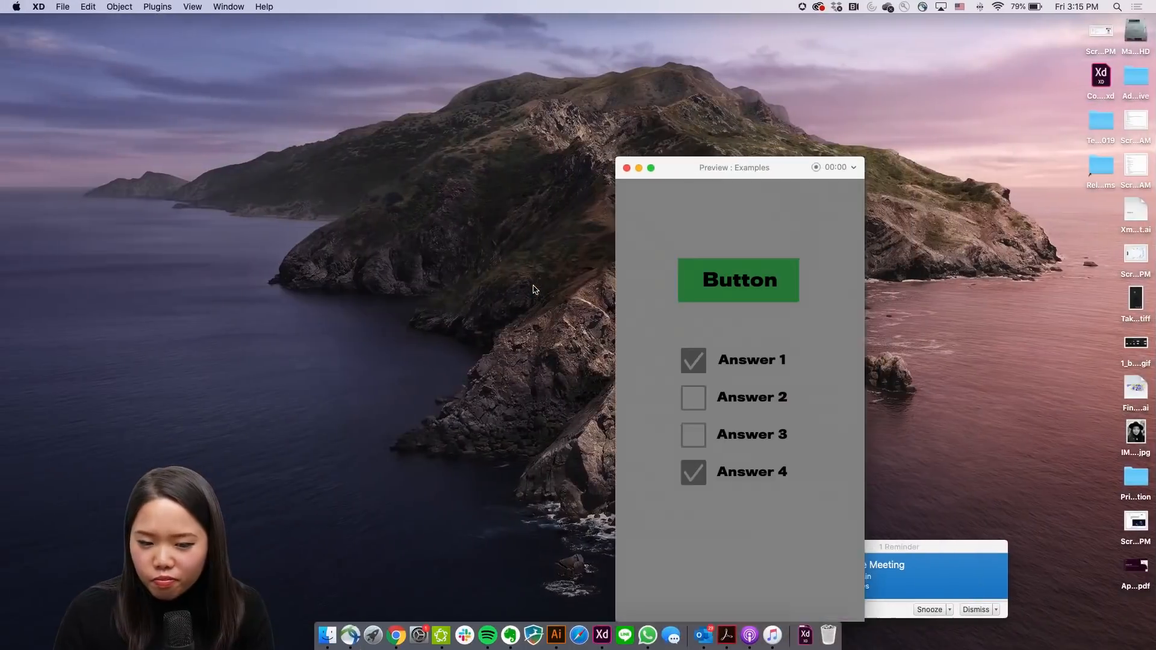
# Reposition the preview window on the desktop, close it, and deselect the repeat grid in the document
pyautogui.moveTo(642, 178); pyautogui.dragTo(547, 132)
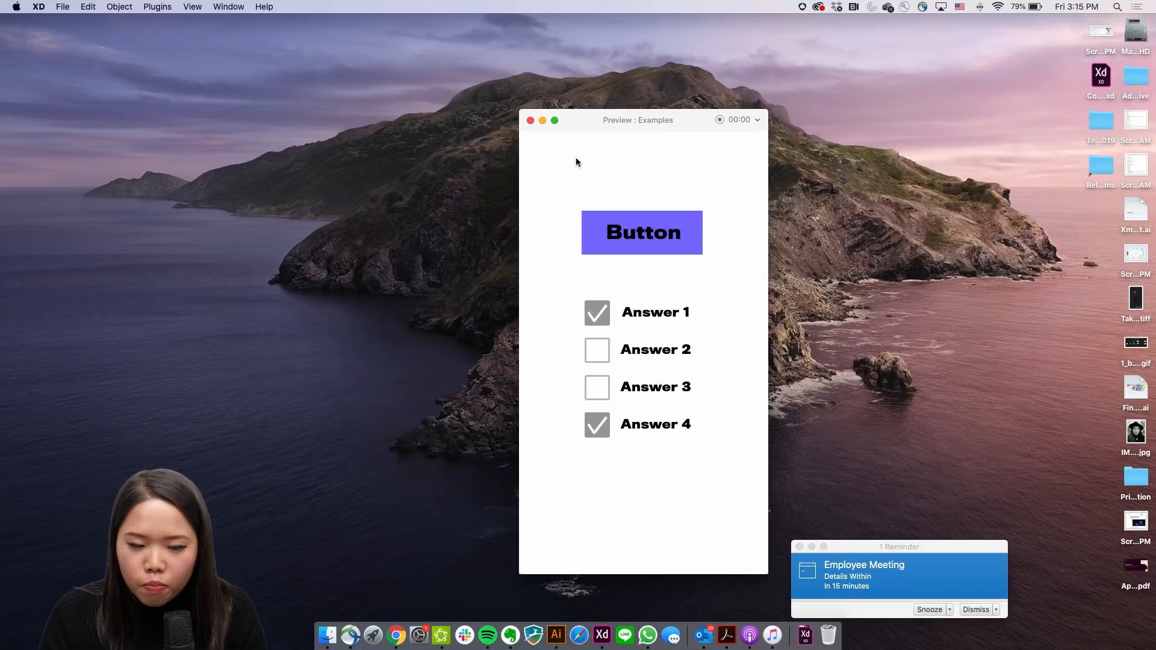
pyautogui.click(531, 121)
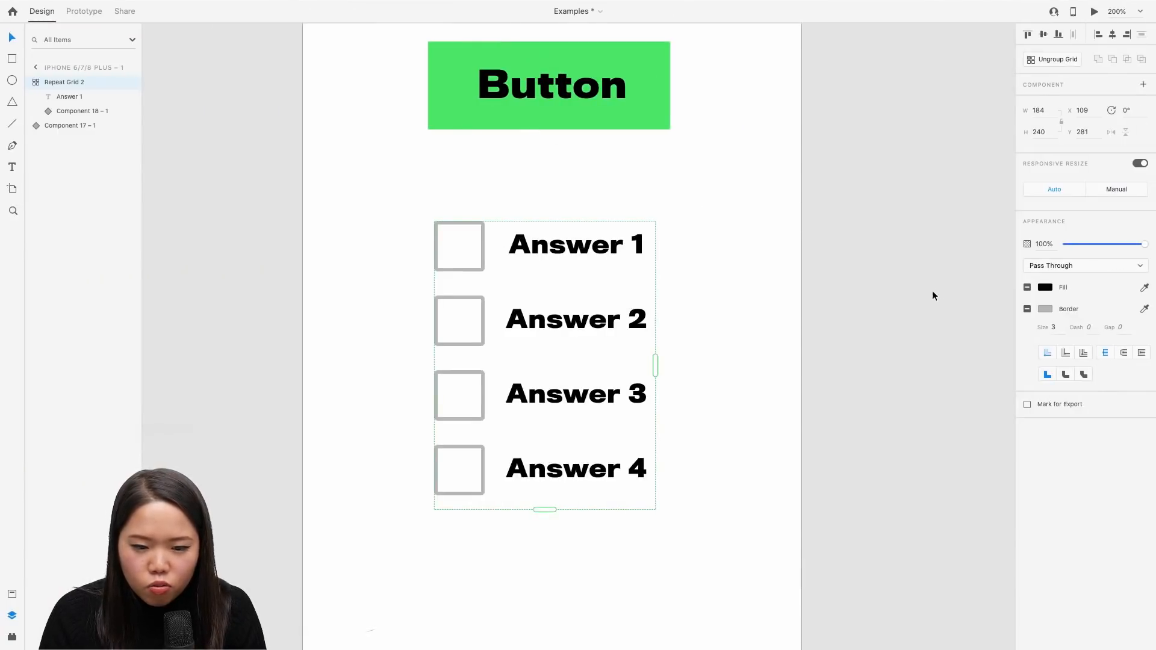
pyautogui.click(902, 282)
# Look over the document's other artboards down to the Our Artists pages "No affect" and "Color change"
pyautogui.hotkey('ctrl', '-')
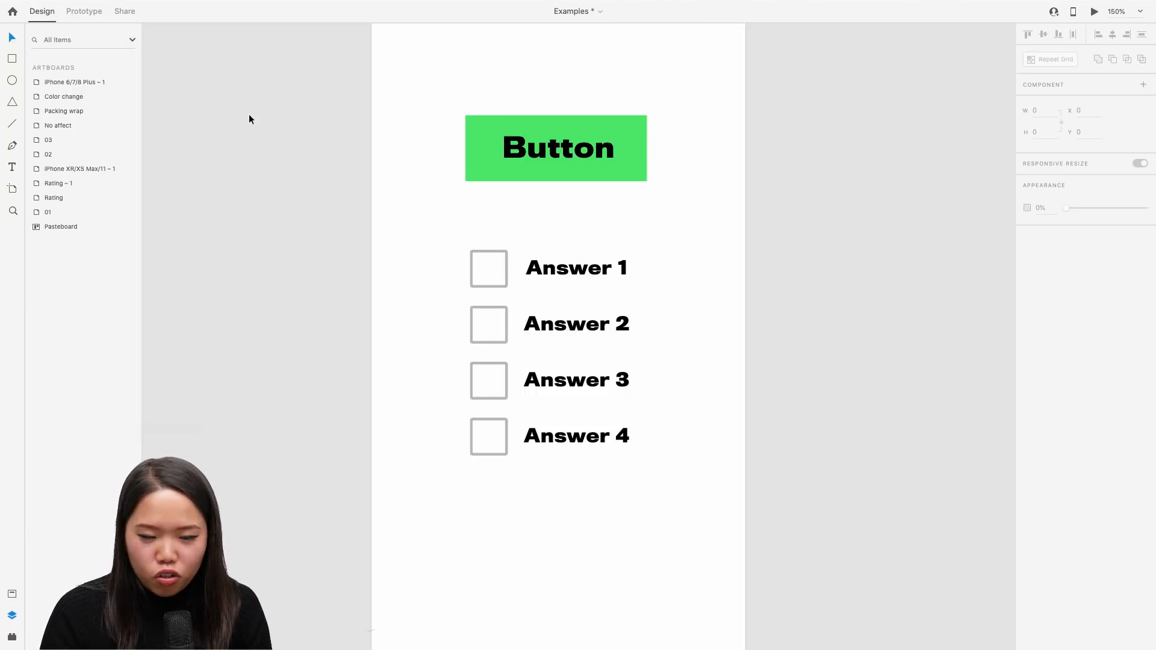
pyautogui.press('super+minus')
pyautogui.hscroll(-6, 249, 115)
pyautogui.scroll(-2, 250, 115)
pyautogui.press('super+minus')
pyautogui.press('super+minus')
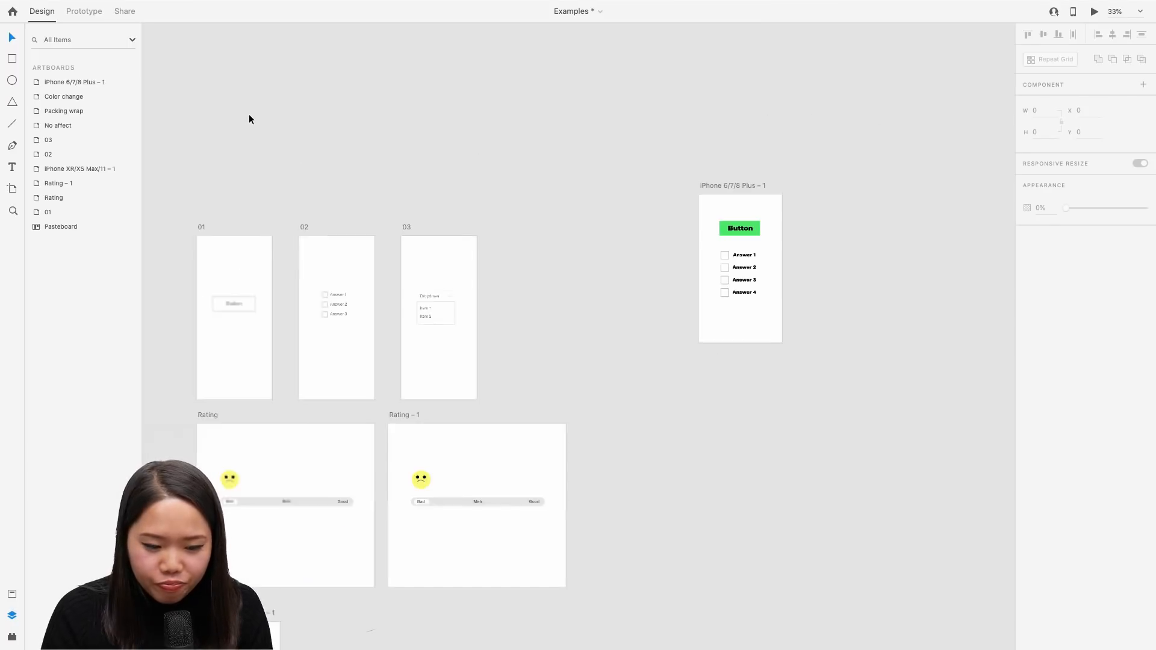
pyautogui.scroll(-10, 249, 119)
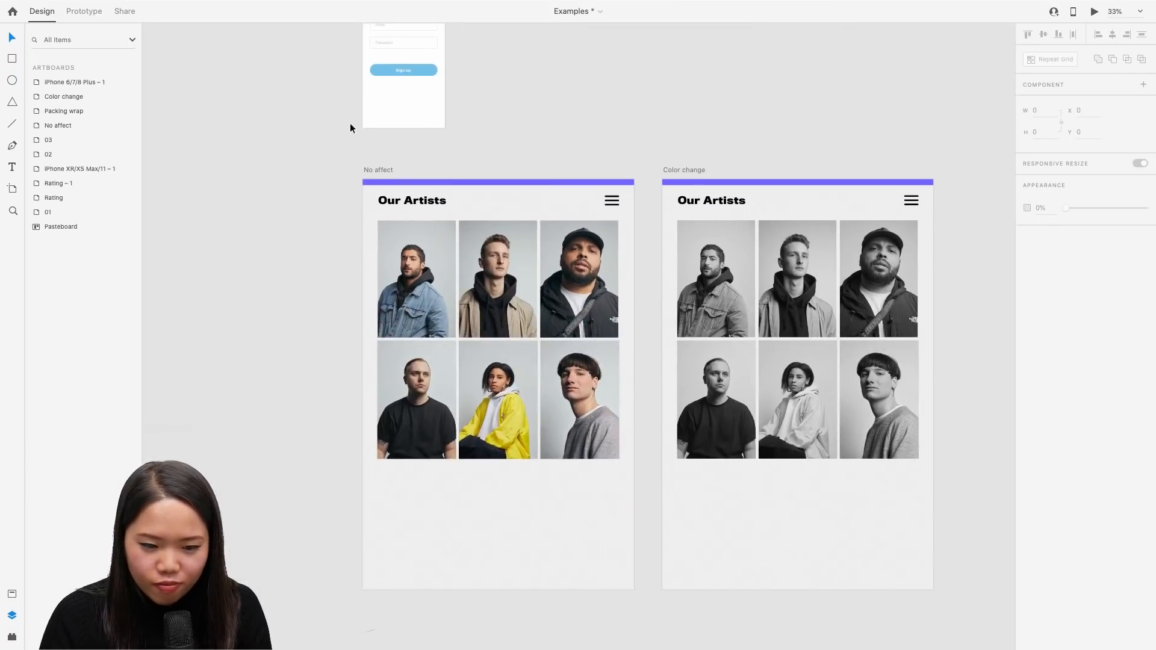
pyautogui.press('super+plus')
pyautogui.press('super+plus')
pyautogui.hscroll(-4, 350, 124)
pyautogui.scroll(2, 351, 124)
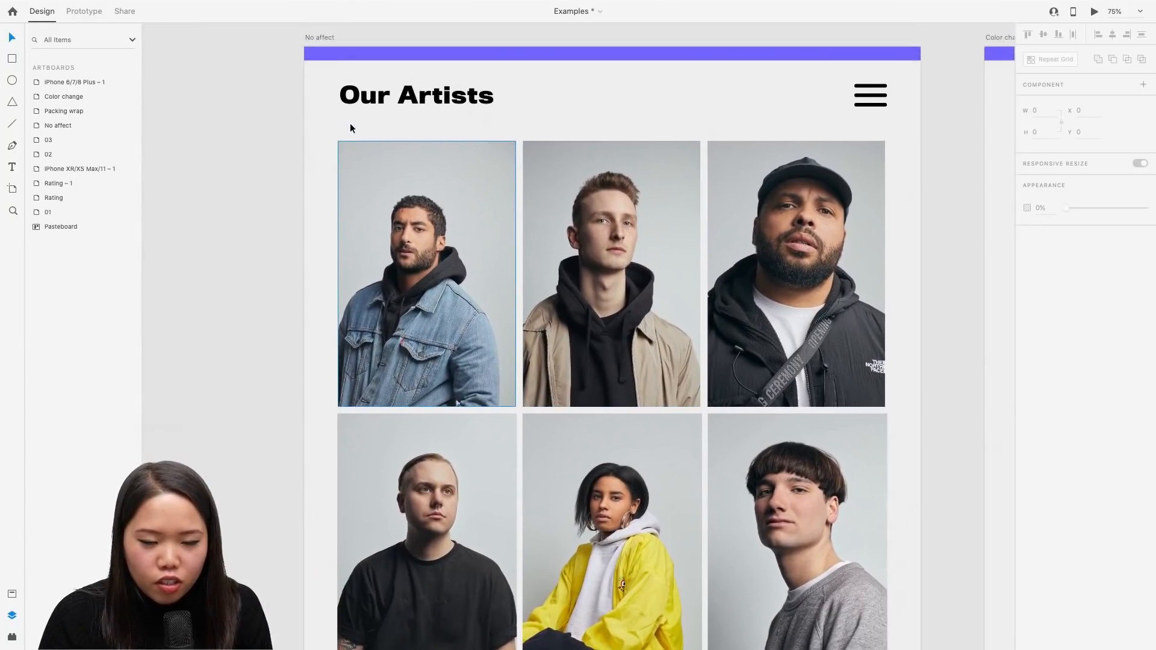
pyautogui.scroll(1, 350, 125)
pyautogui.press('super+minus')
pyautogui.scroll(-1, 351, 125)
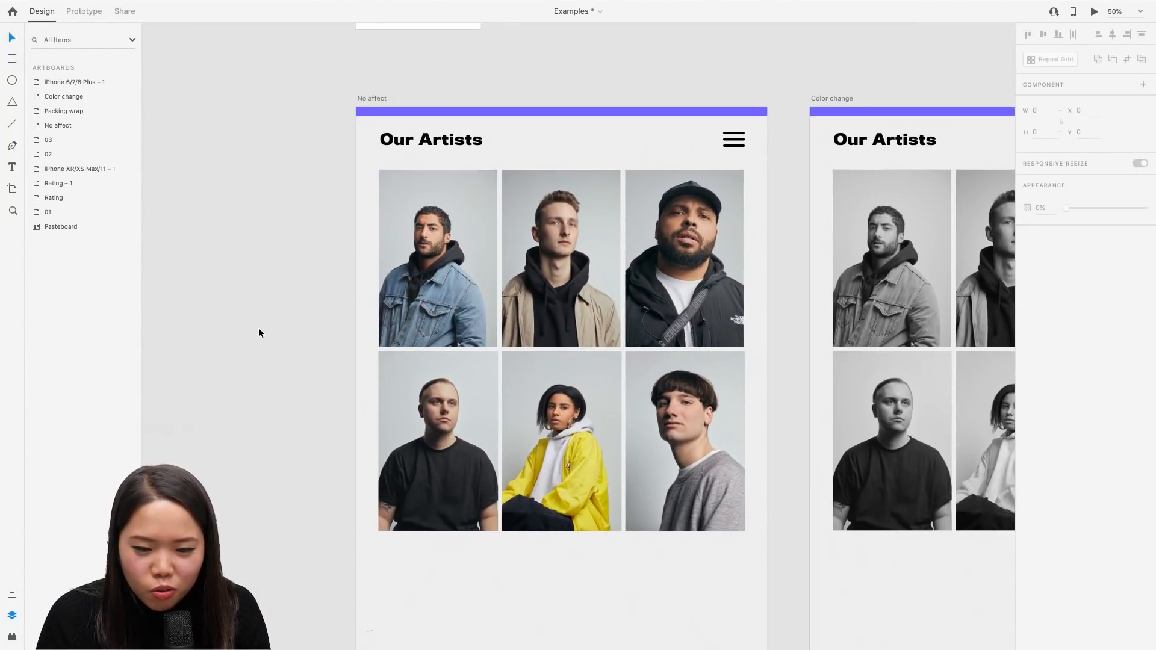
# Preview the "No affect" artboard, return to the Examples document and deselect the artboard
pyautogui.click(373, 98)
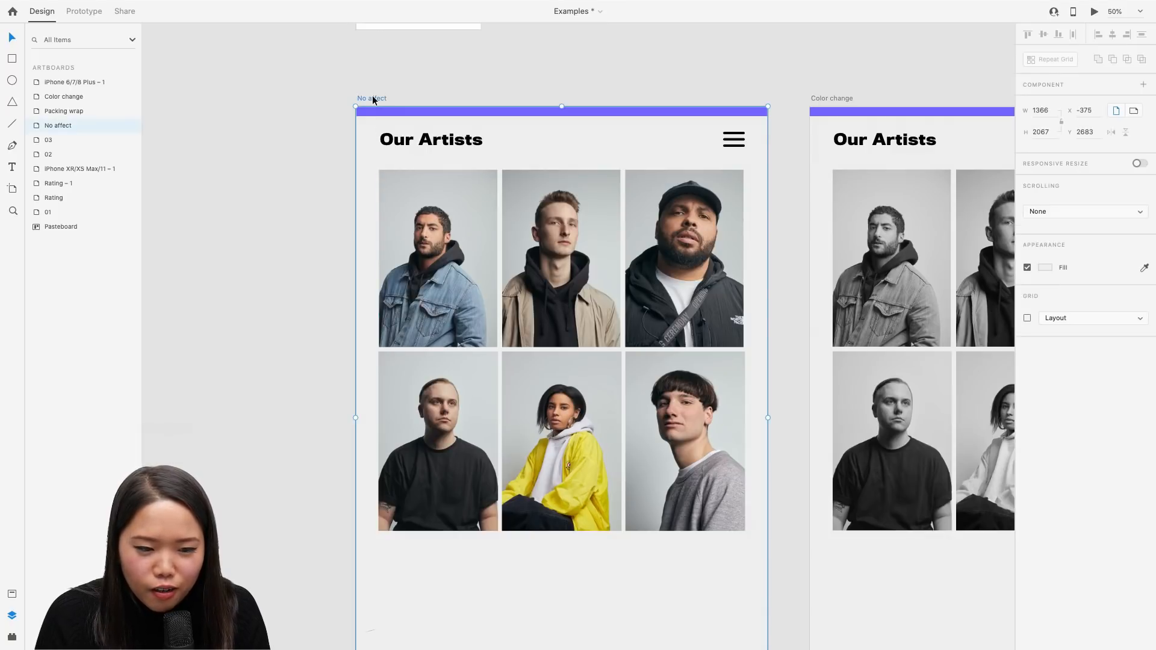
pyautogui.click(1094, 12)
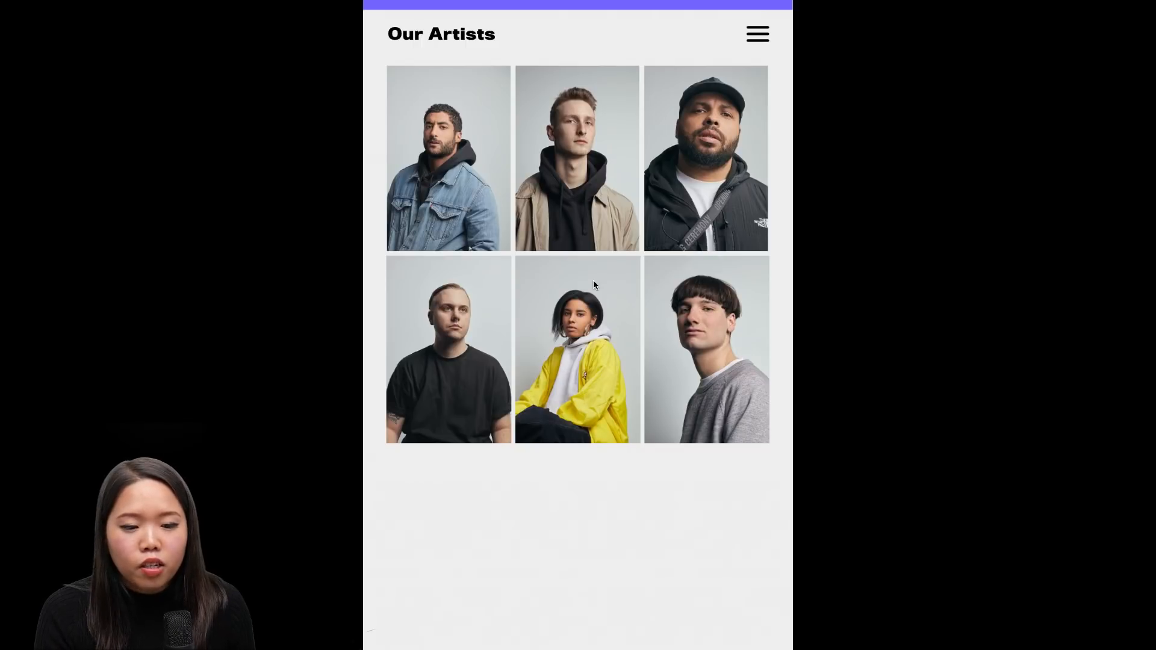
pyautogui.hotkey('ctrl', 'Right')
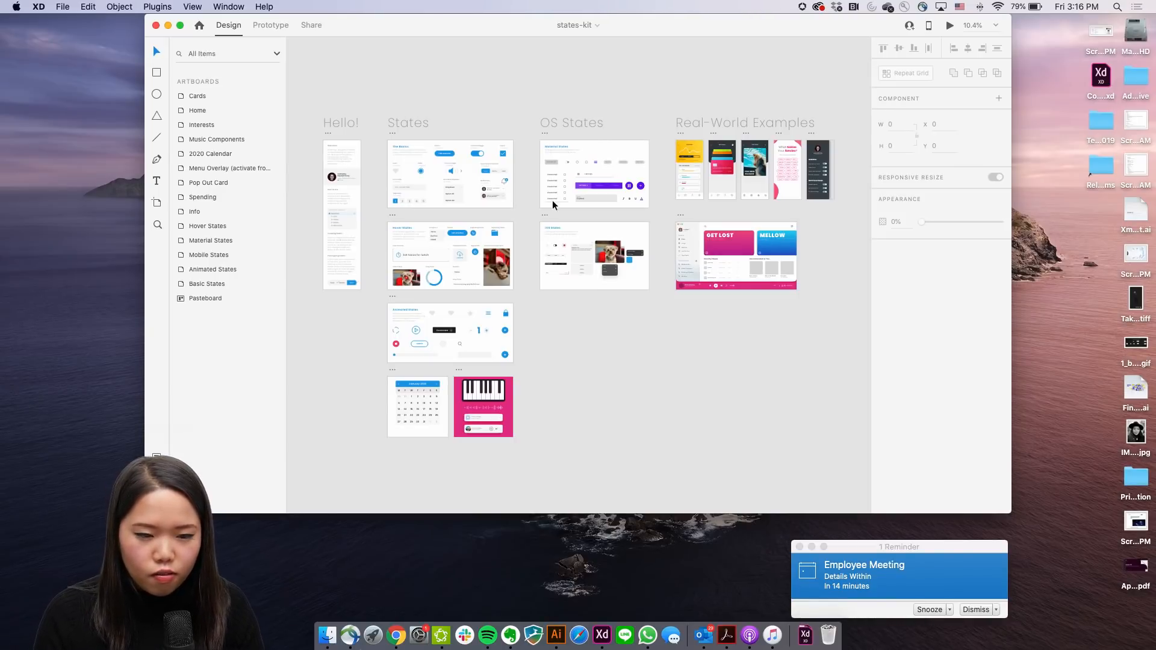
pyautogui.hotkey('ctrl', 'Left')
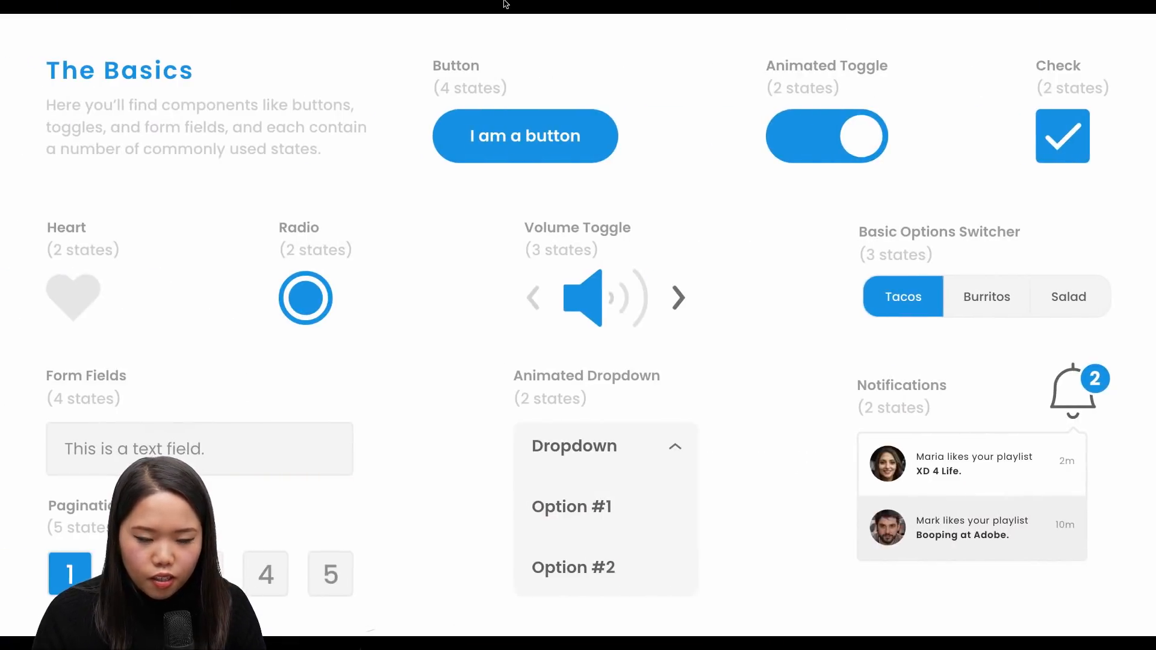
pyautogui.hotkey('ctrl', 'Left')
pyautogui.click(375, 78)
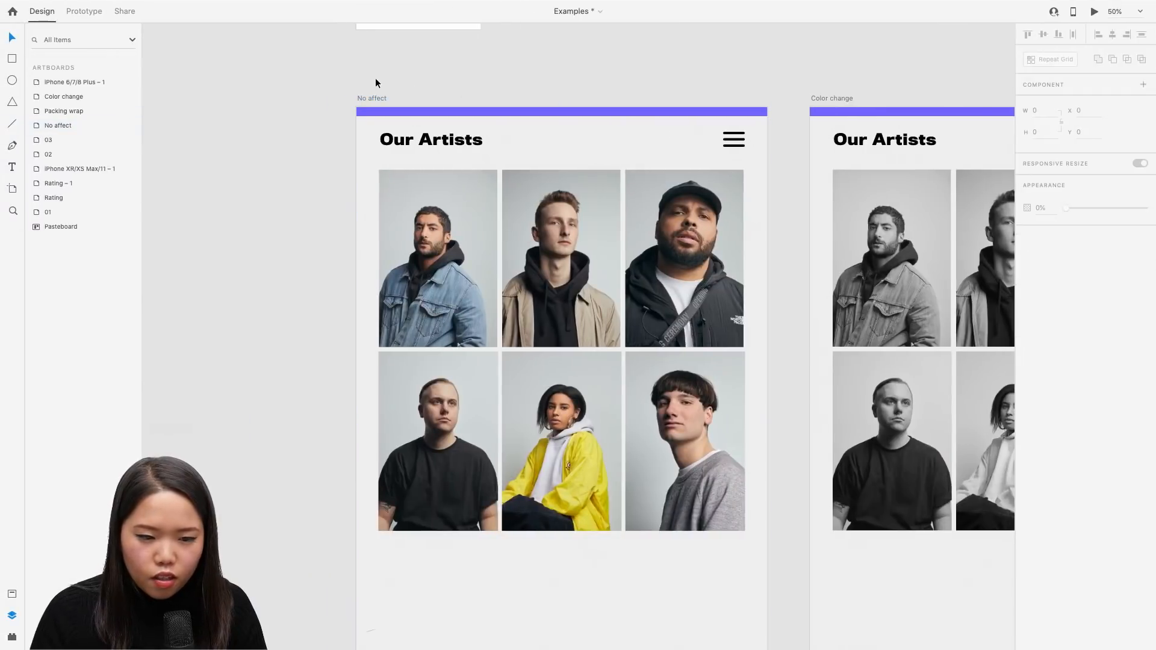
# Preview the "Color change" artboard and test its portrait hover effect and the opening and closing of its hamburger menu
pyautogui.click(837, 98)
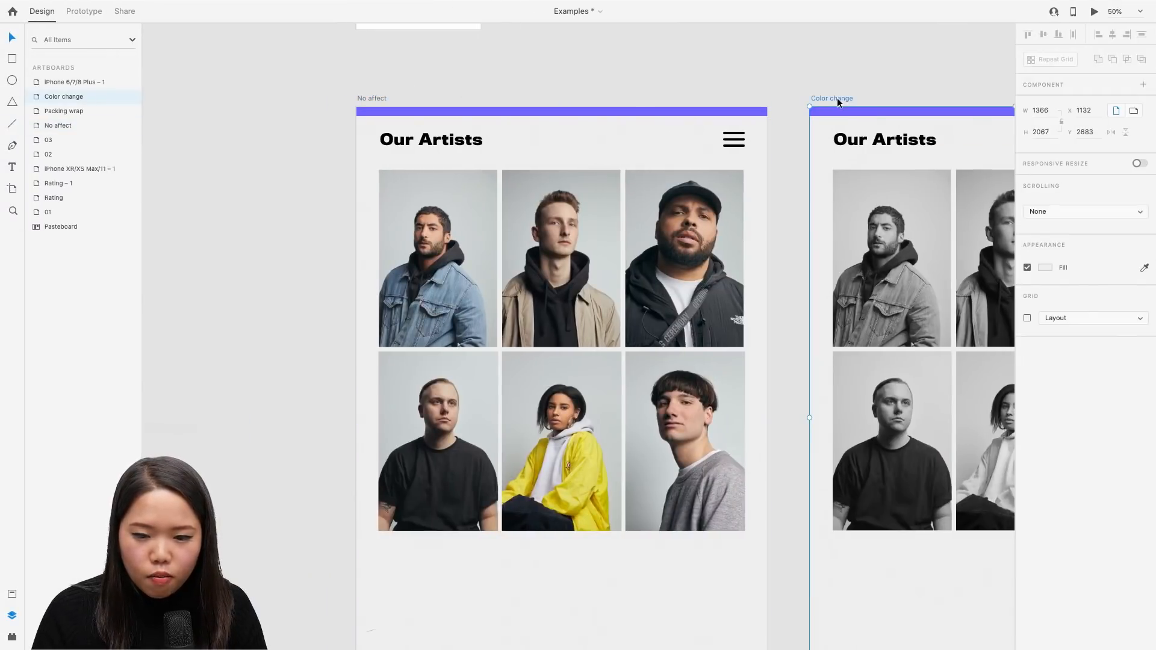
pyautogui.click(1095, 12)
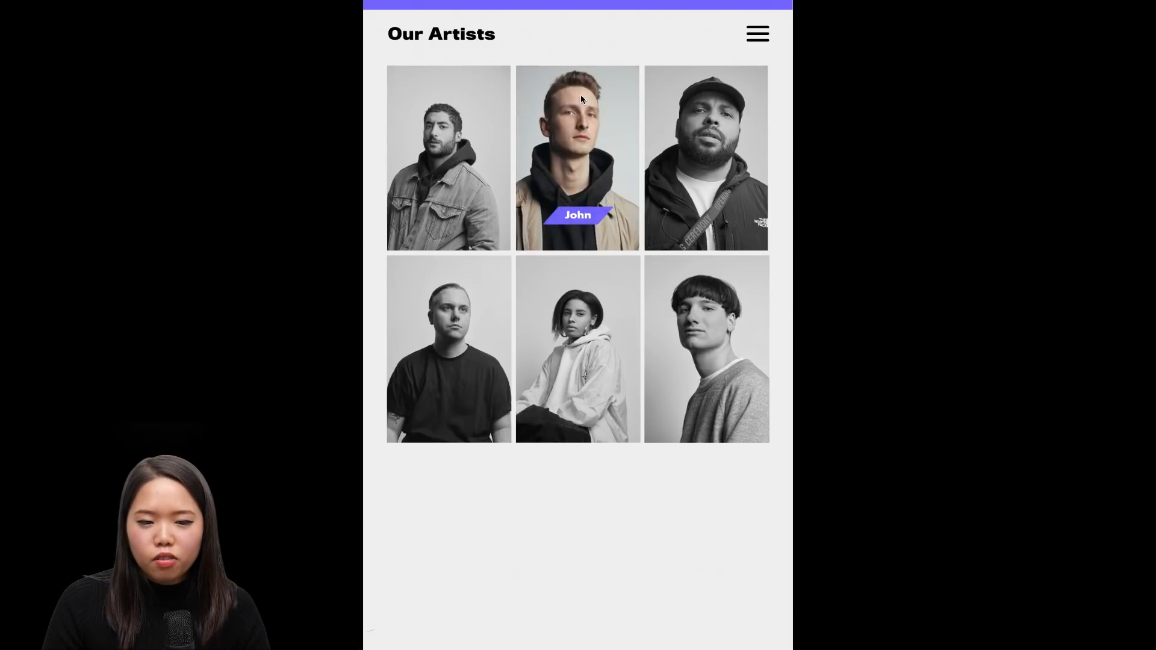
pyautogui.click(763, 35)
pyautogui.click(758, 34)
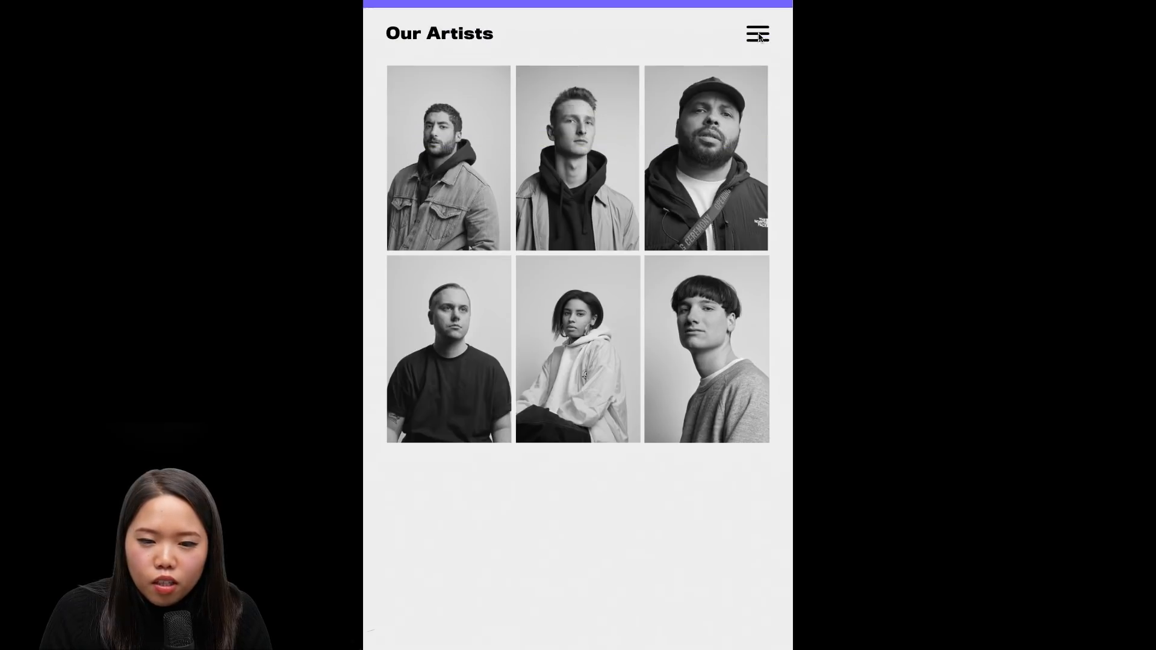
pyautogui.click(760, 36)
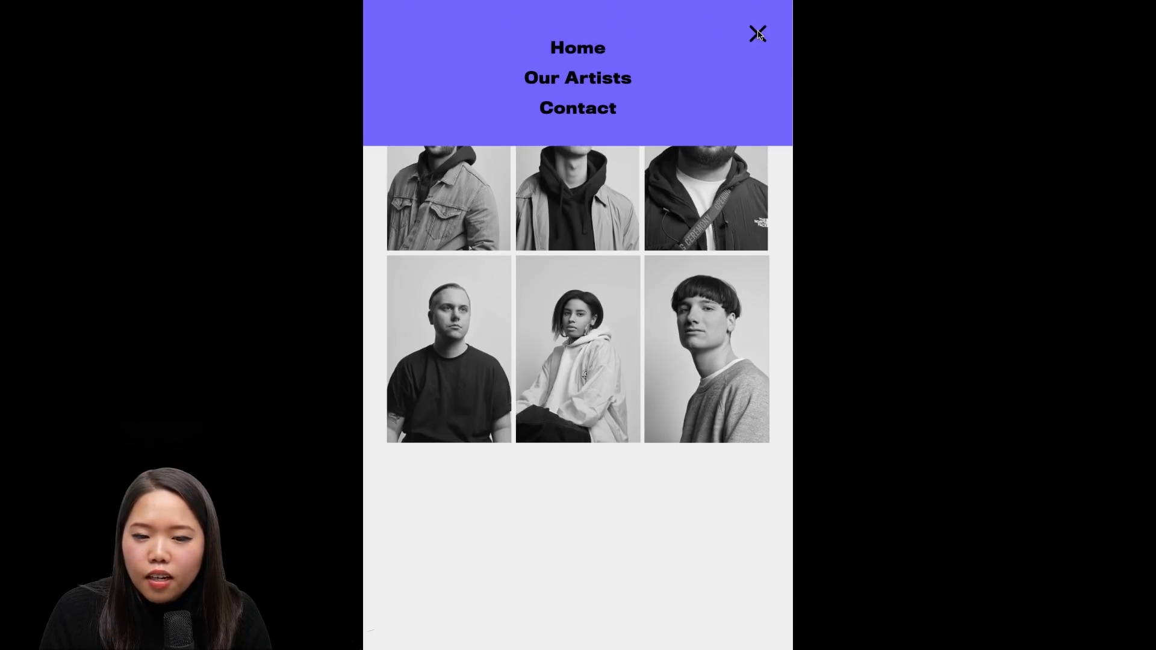
# Open and close the hamburger menu repeatedly in the Color change preview to test its animation, and close the preview
pyautogui.click(760, 37)
pyautogui.click(761, 37)
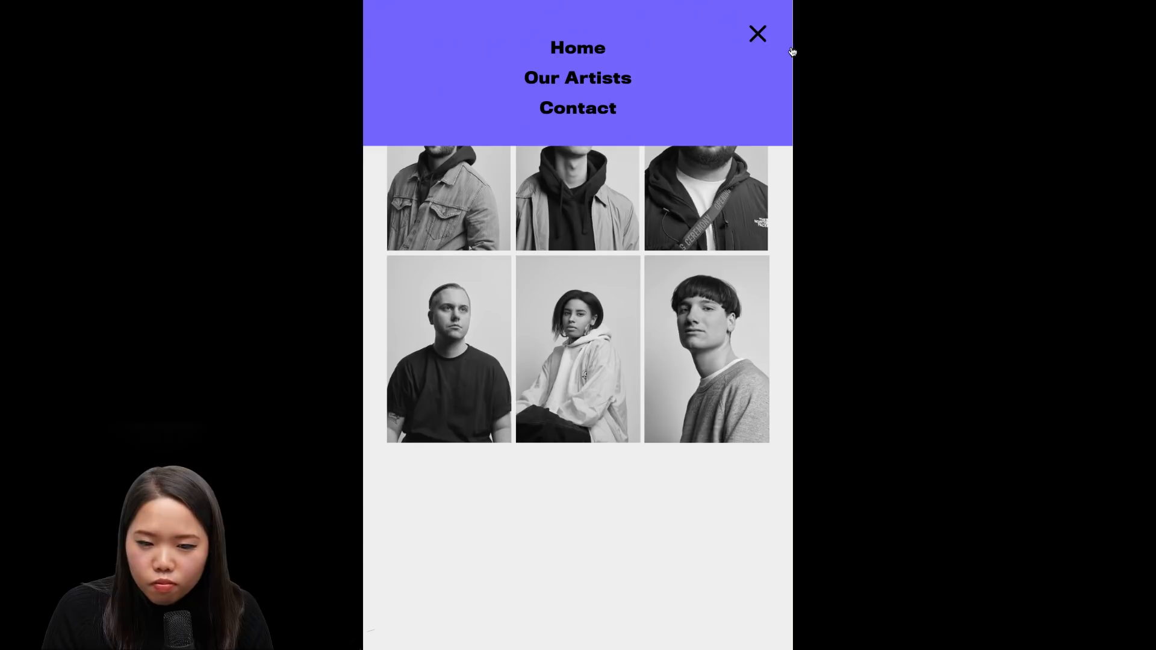
pyautogui.click(753, 38)
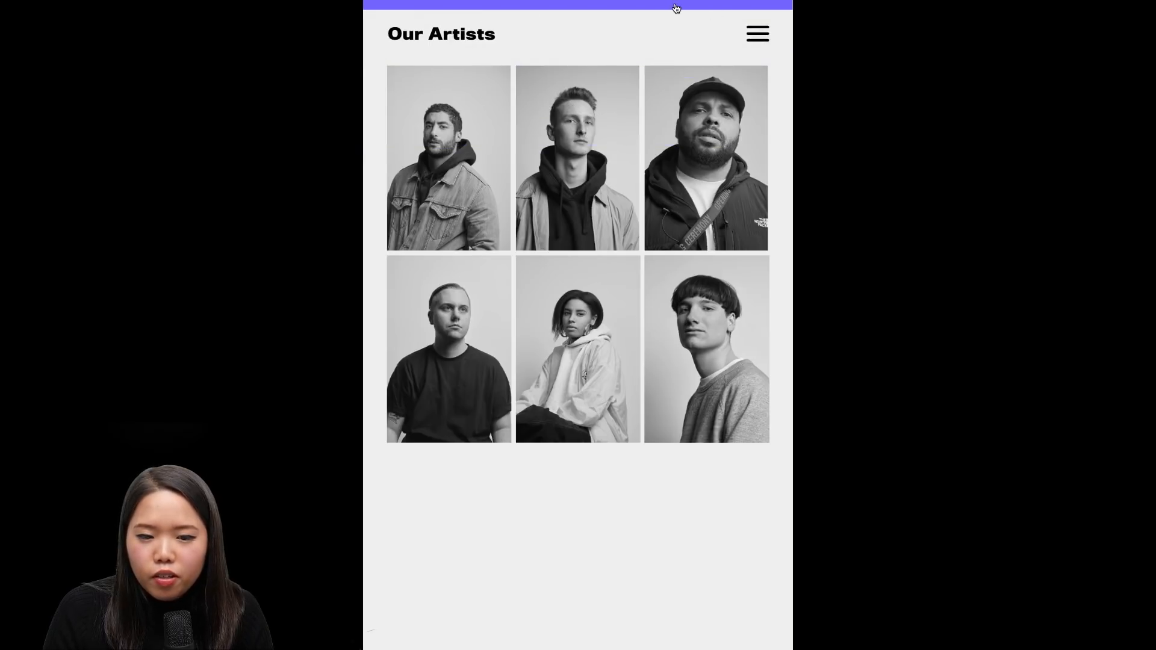
pyautogui.click(759, 34)
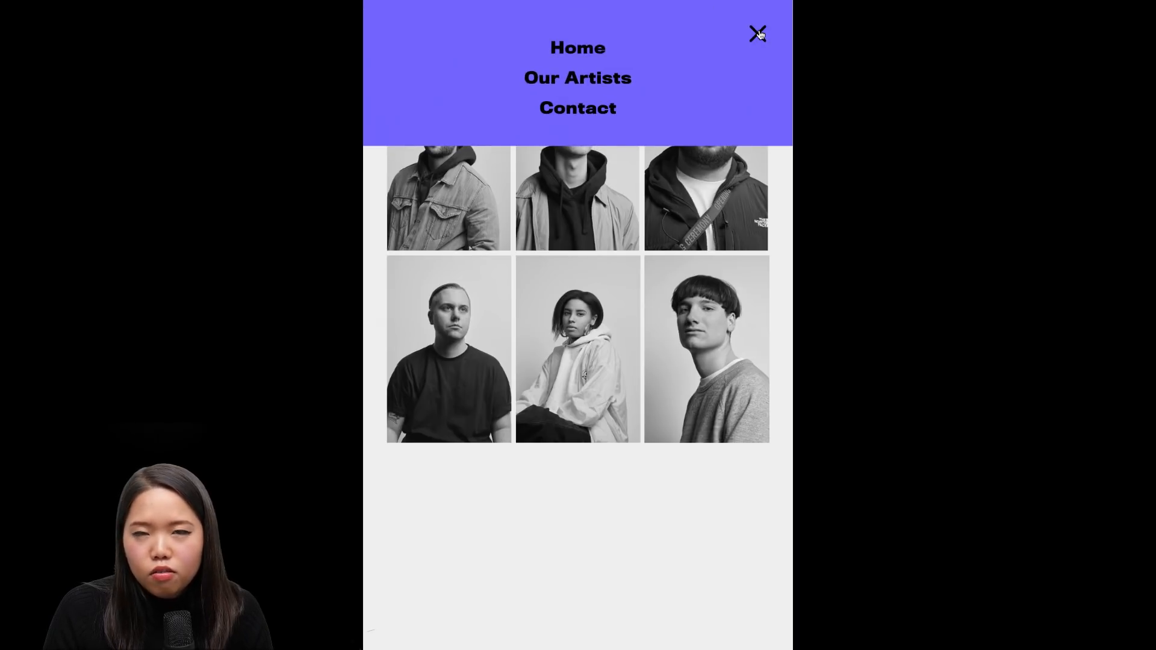
pyautogui.click(759, 35)
pyautogui.click(760, 34)
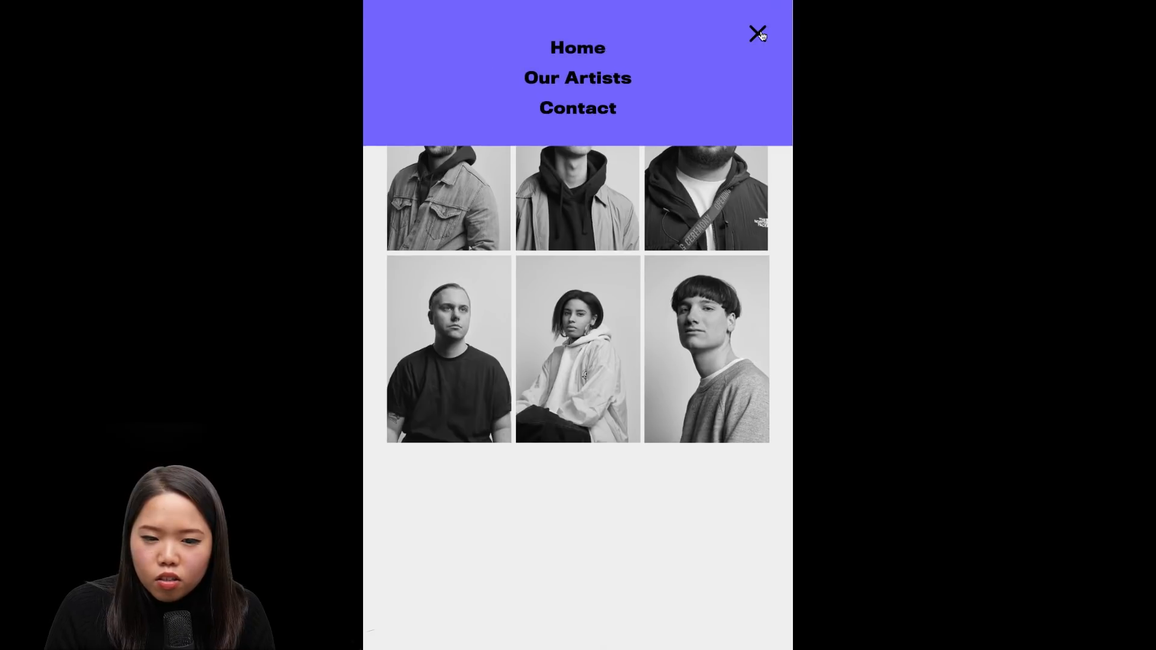
pyautogui.click(761, 34)
pyautogui.click(761, 35)
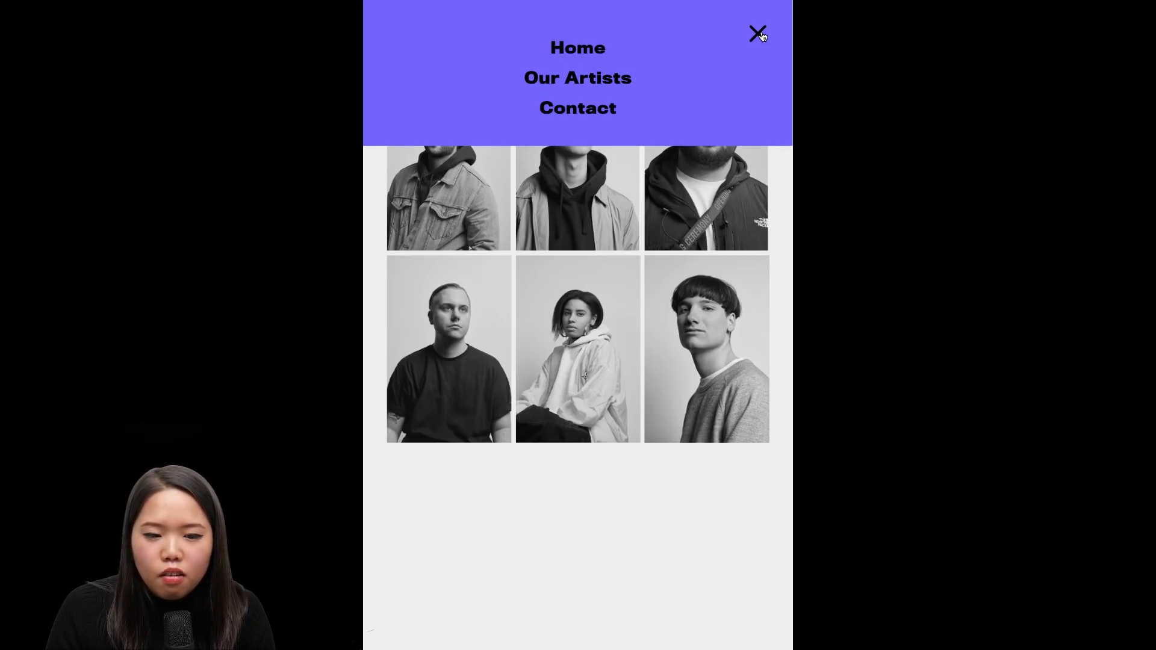
pyautogui.click(761, 35)
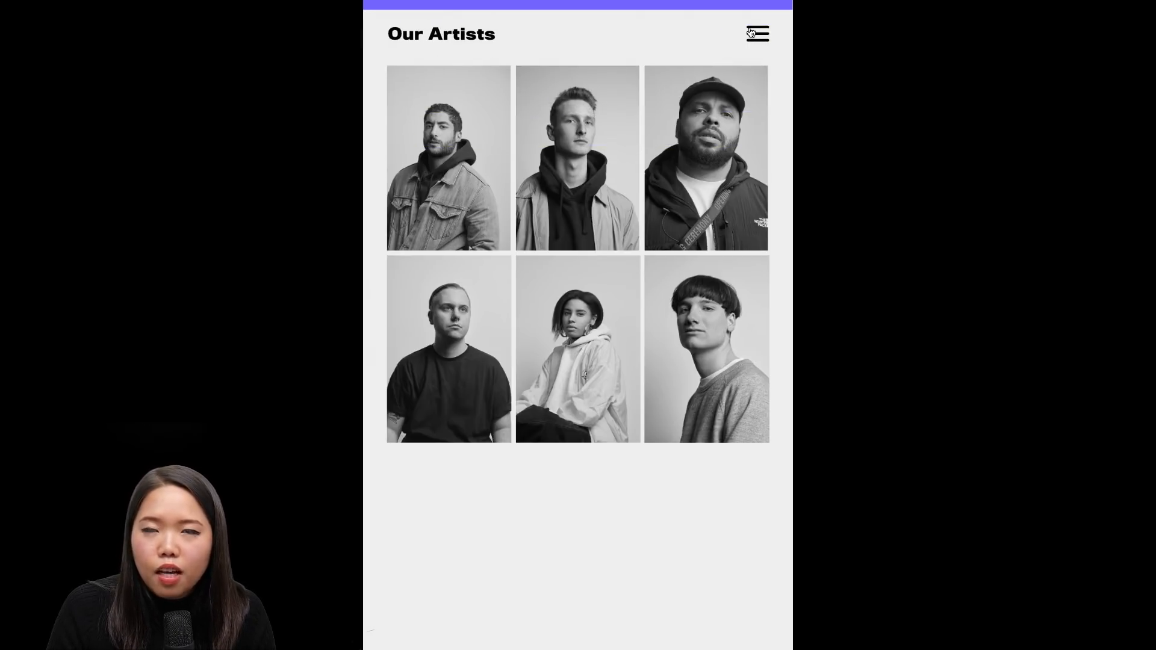
pyautogui.click(751, 34)
pyautogui.click(758, 35)
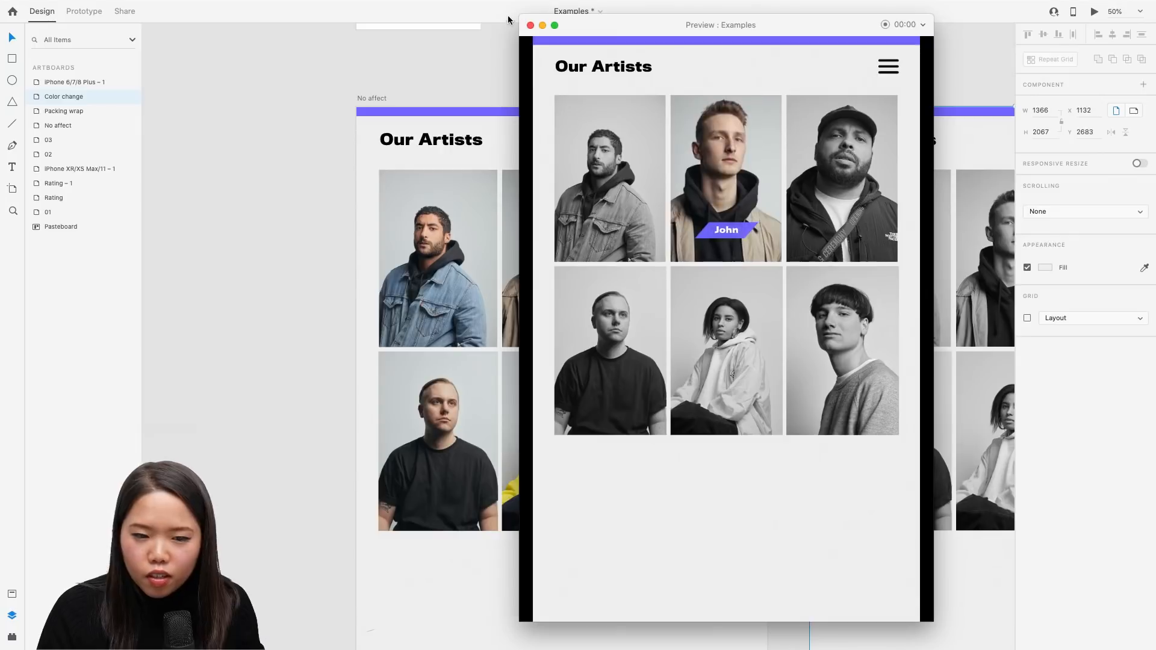
pyautogui.click(531, 25)
# Inspect the black overlay on the lower middle portrait of the Color change artboard and return to the No affect artboard
pyautogui.scroll(-5, 672, 63)
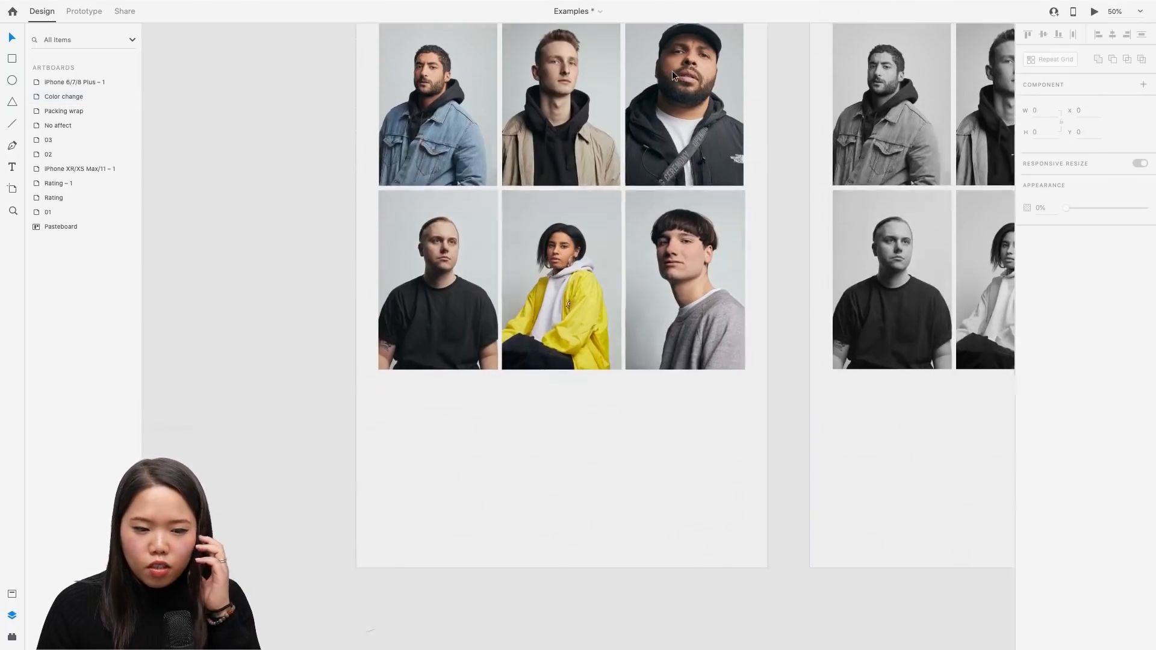
pyautogui.scroll(3, 674, 67)
pyautogui.hscroll(3, 674, 68)
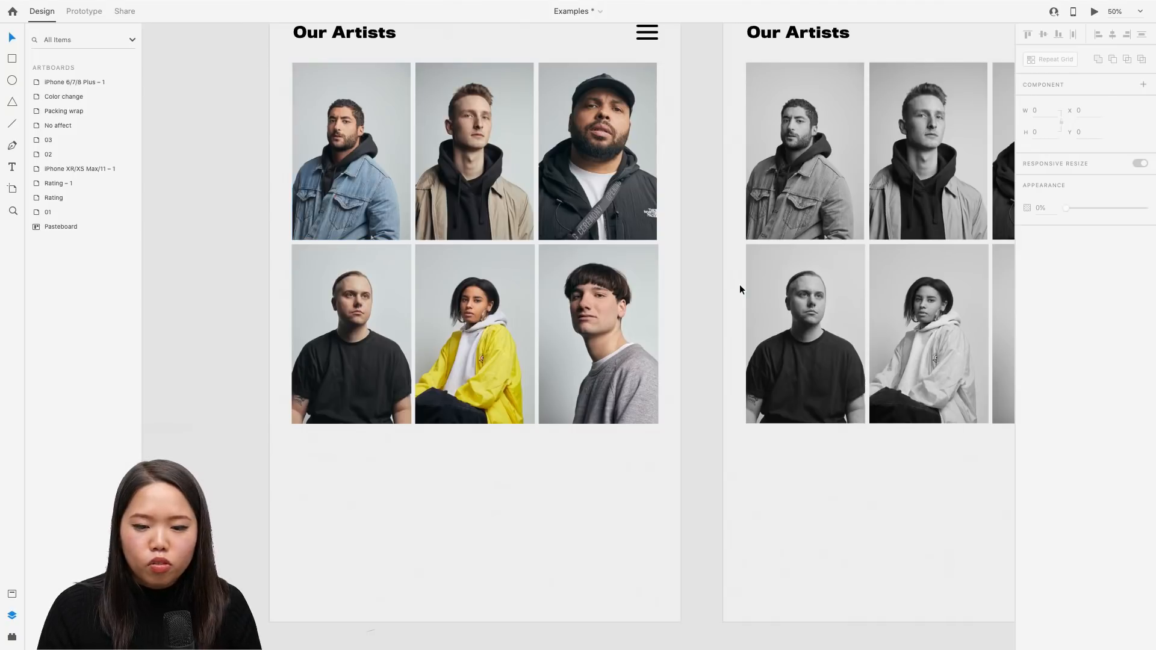
pyautogui.hscroll(6, 767, 281)
pyautogui.click(725, 316)
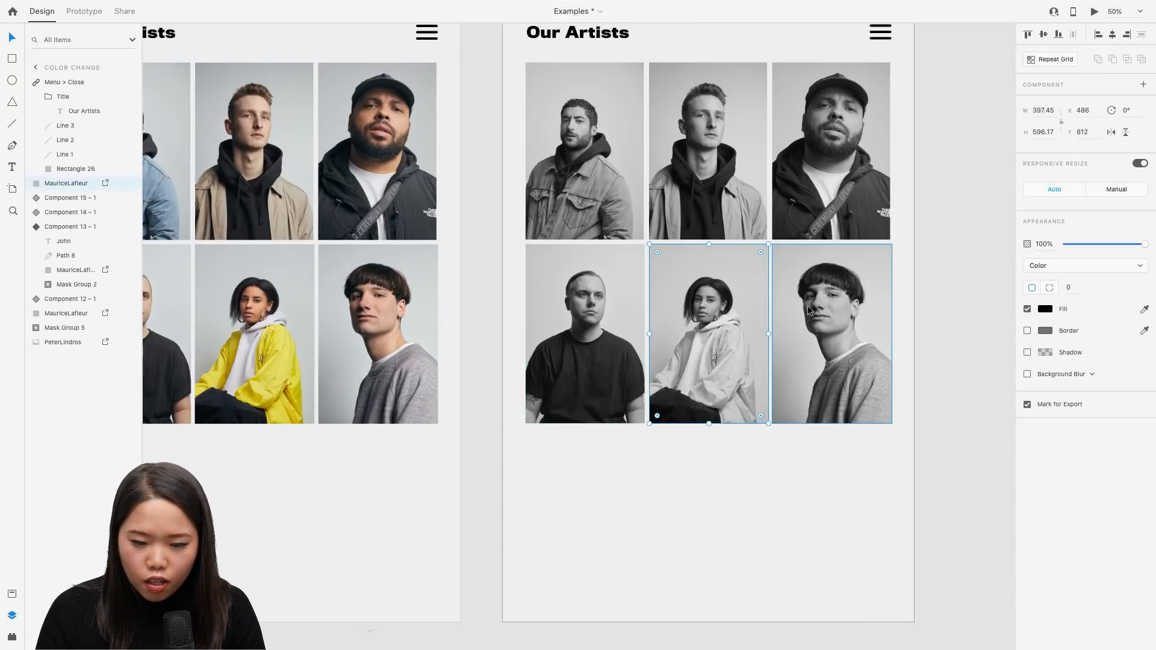
pyautogui.click(946, 317)
pyautogui.hotkey('ctrl', '=')
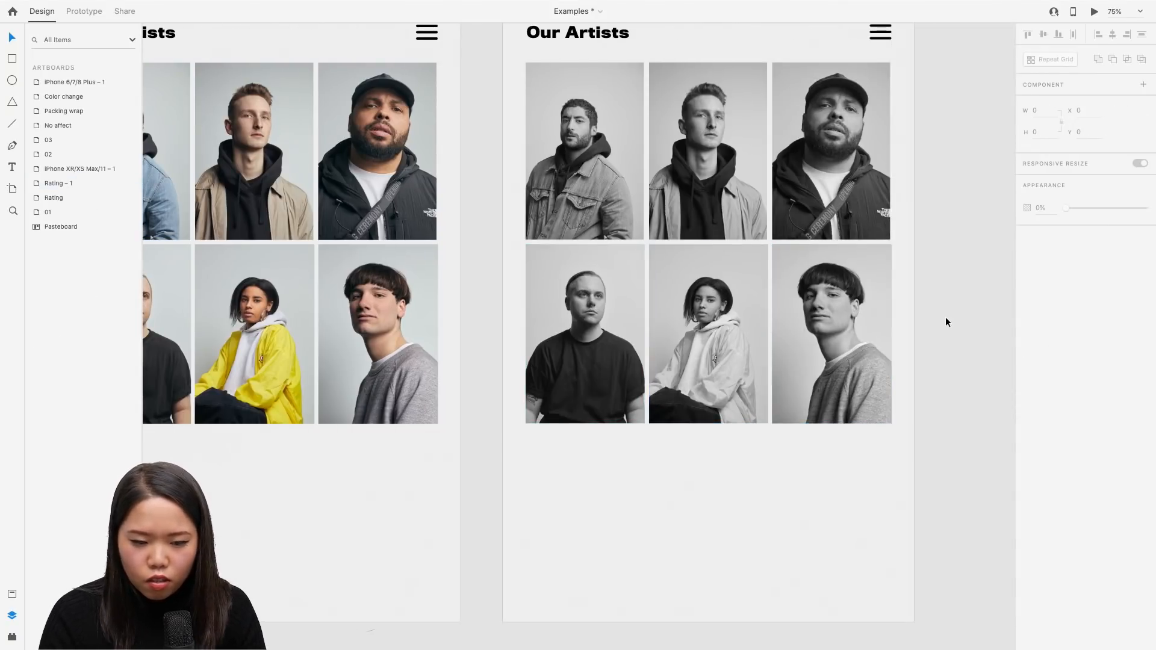
pyautogui.hscroll(3, 891, 314)
pyautogui.doubleClick(713, 398)
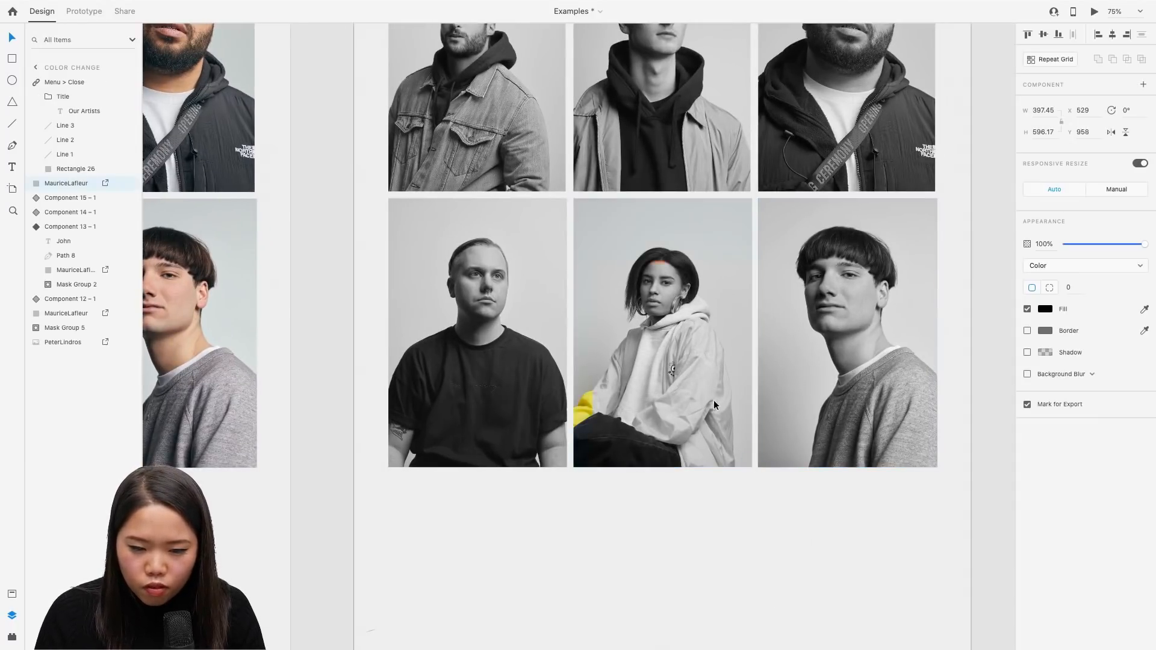
pyautogui.hscroll(-10, 645, 407)
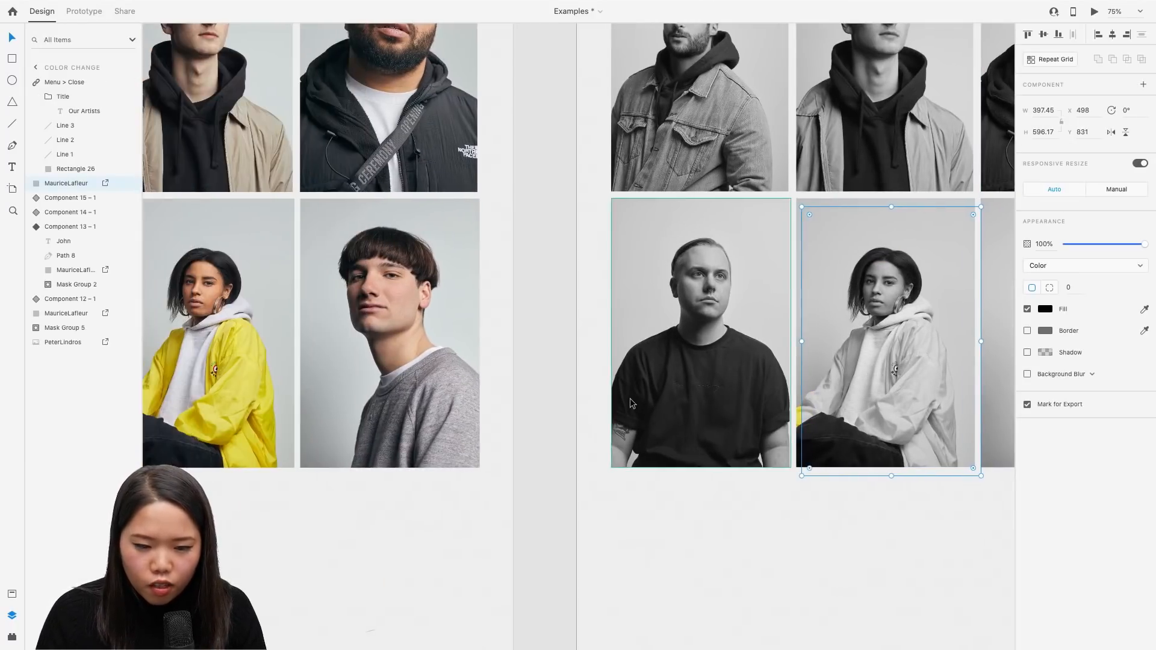
pyautogui.hscroll(-2, 420, 354)
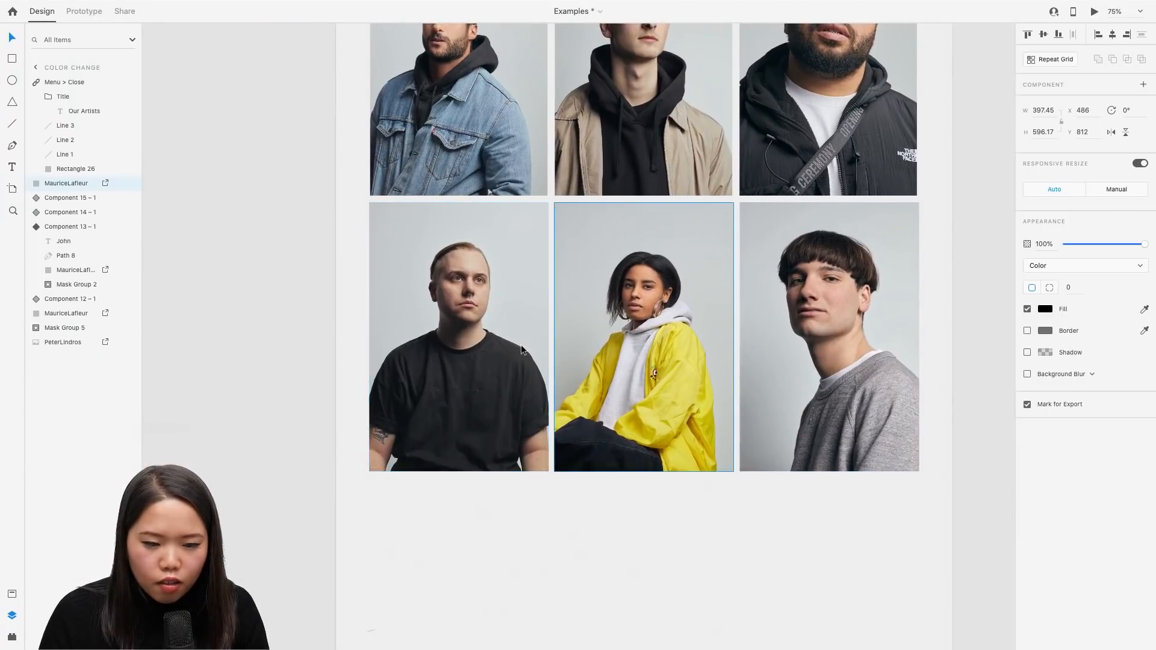
# Duplicate the lower left portrait on the No affect artboard in place, directly over the original
pyautogui.scroll(2, 482, 337)
pyautogui.click(471, 371)
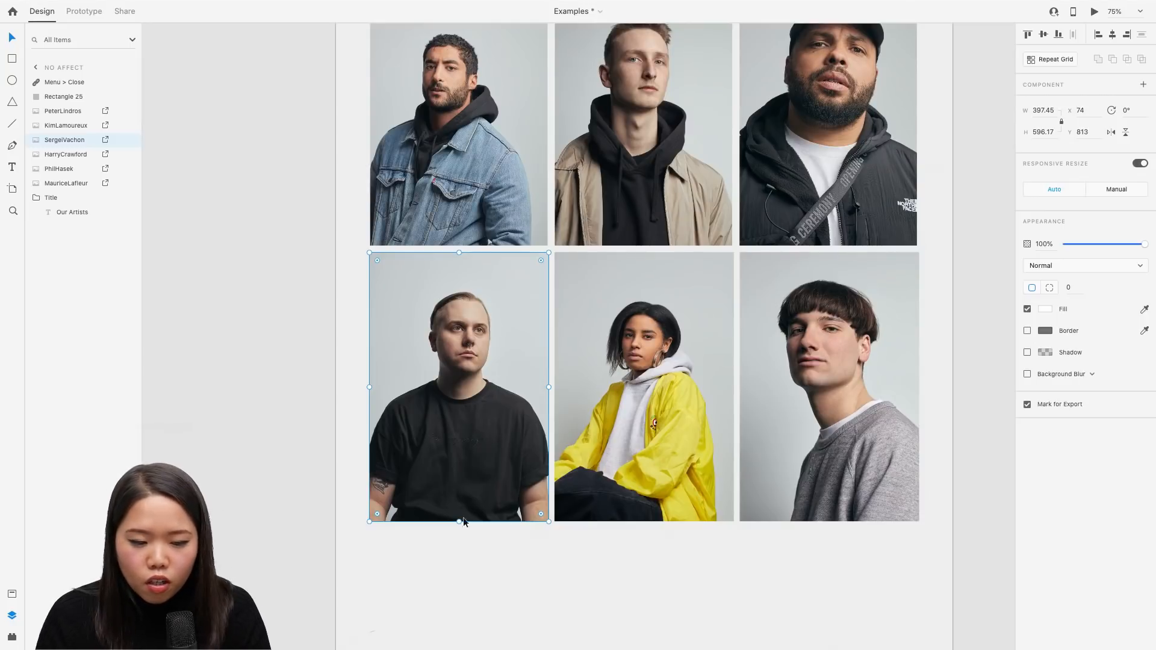
pyautogui.click(465, 536)
pyautogui.click(460, 380)
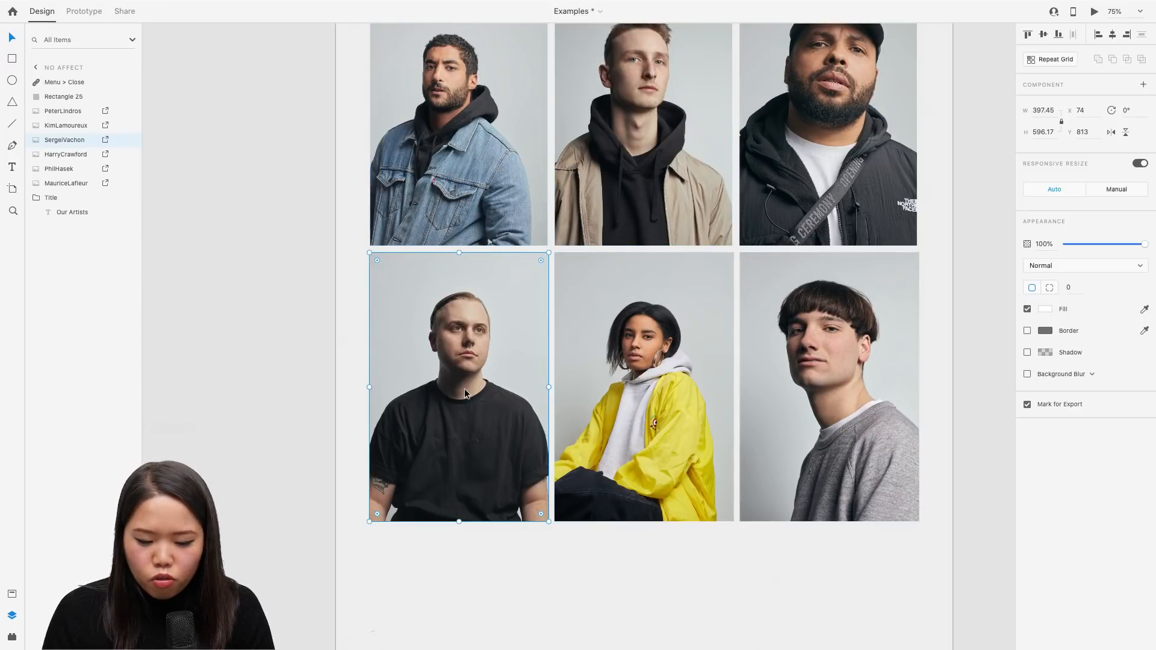
pyautogui.press('super+d')
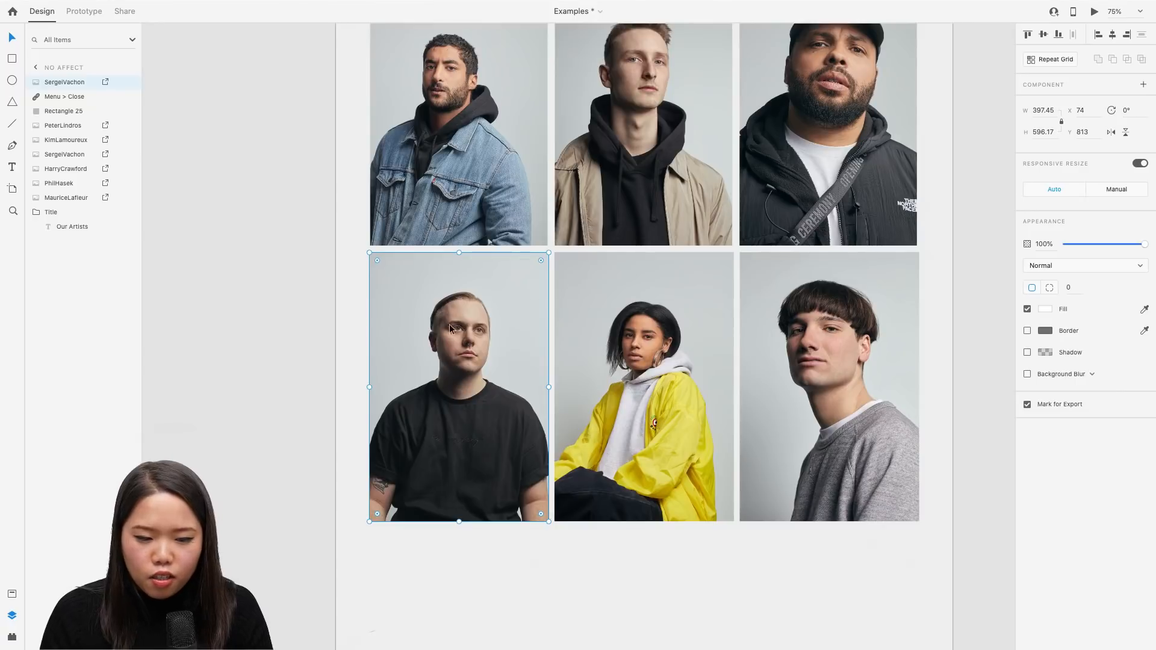
pyautogui.moveTo(450, 326); pyautogui.dragTo(471, 360)
pyautogui.moveTo(485, 361); pyautogui.dragTo(457, 338)
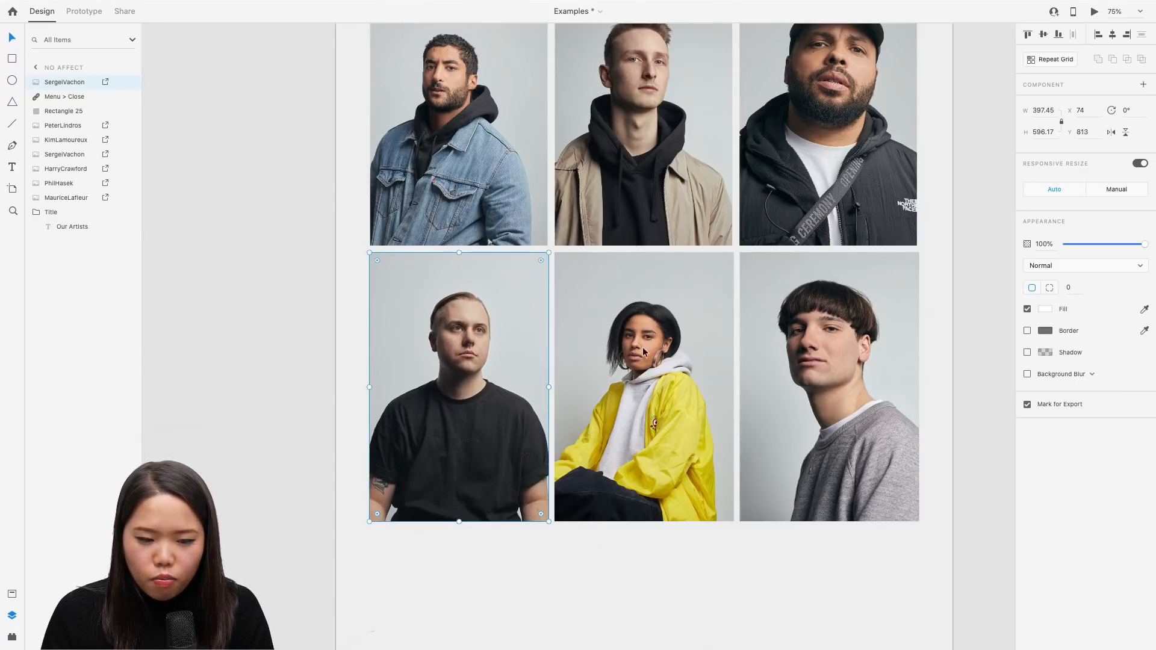
# Fill the duplicated portrait with black #000000 and set its blend mode to Color
pyautogui.click(1046, 309)
pyautogui.click(923, 325)
pyautogui.moveTo(919, 336); pyautogui.dragTo(877, 361)
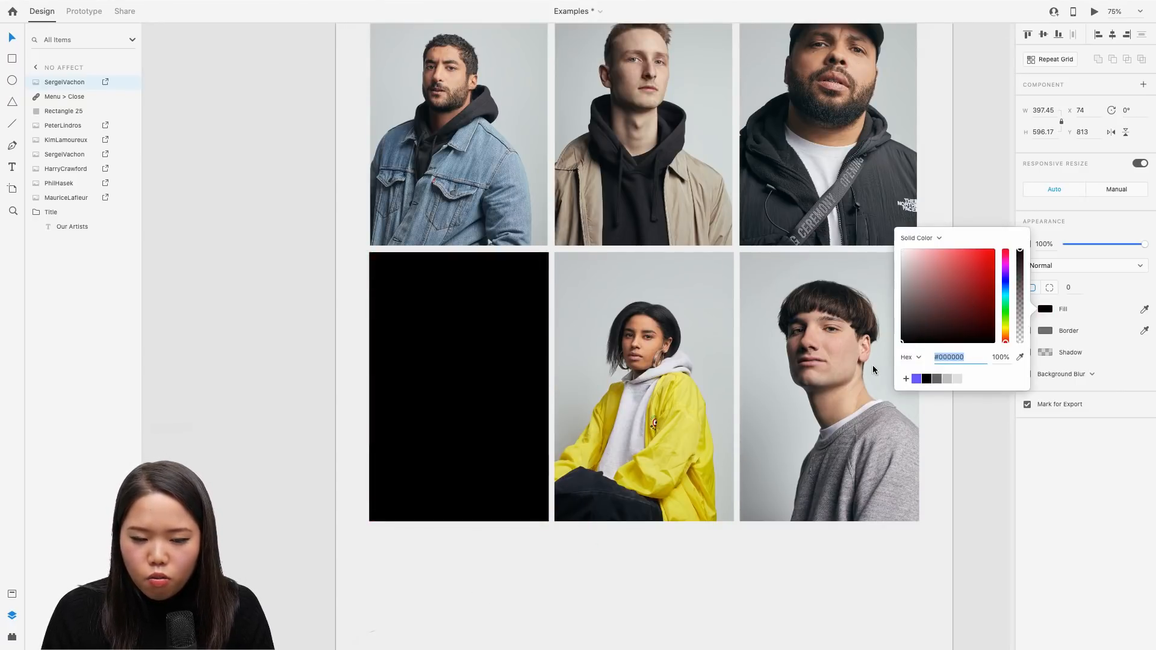
pyautogui.click(1100, 277)
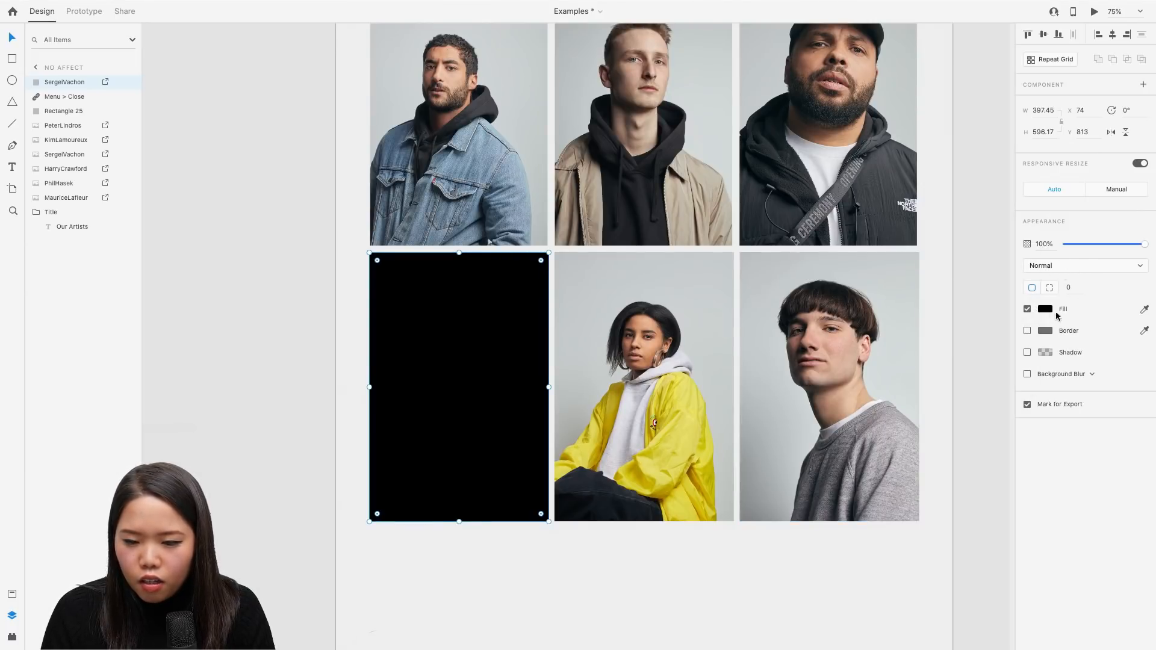
pyautogui.click(1091, 267)
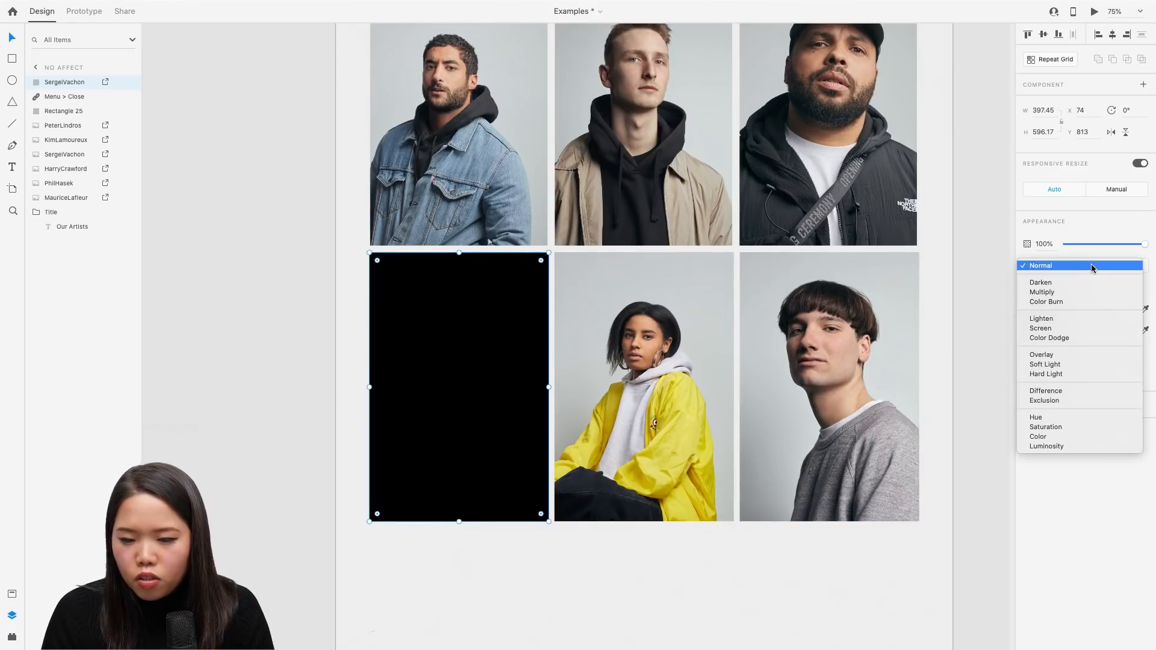
pyautogui.click(1067, 437)
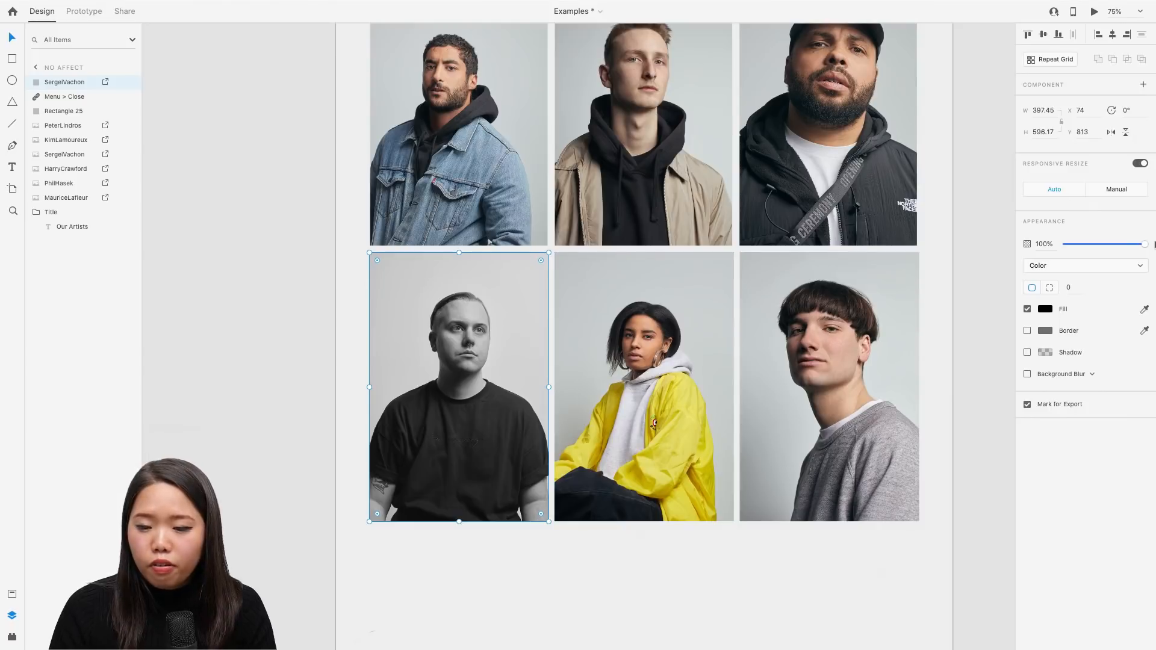
# Lower the black overlay's opacity to 0% and restore it to 100% to compare the portrait with and without the effect
pyautogui.moveTo(1144, 245)
pyautogui.mouseDown()
pyautogui.moveTo(1048, 248)
pyautogui.moveTo(1146, 249)
pyautogui.moveTo(1069, 252)
pyautogui.moveTo(1136, 250)
pyautogui.mouseUp()
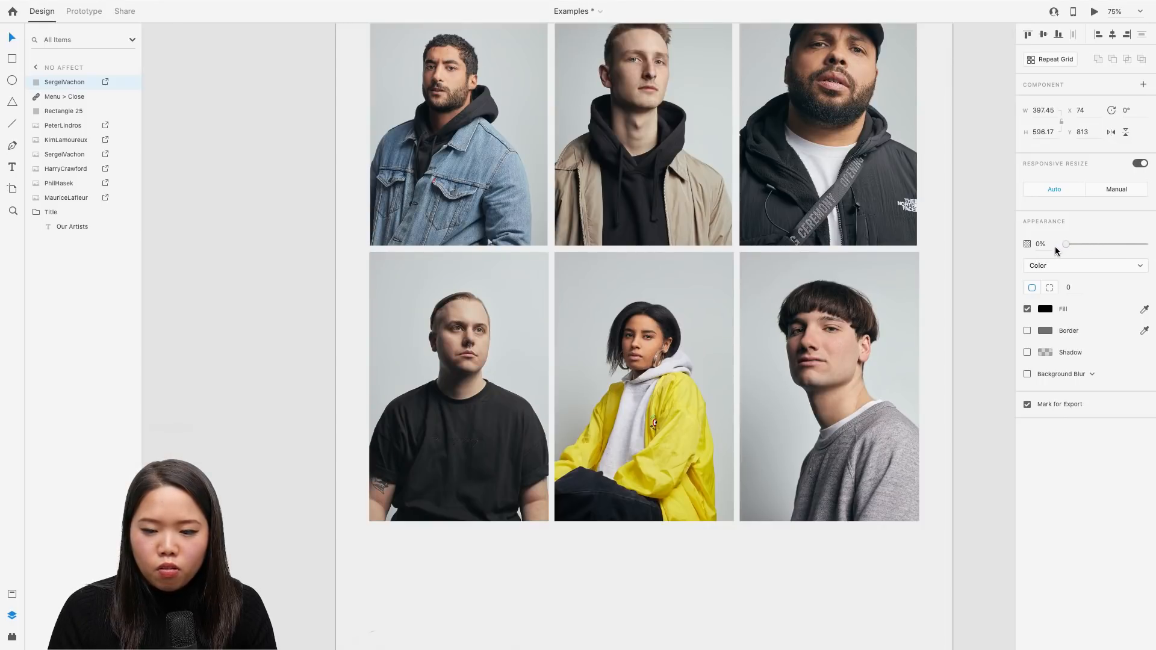
pyautogui.moveTo(1056, 247); pyautogui.dragTo(1155, 244)
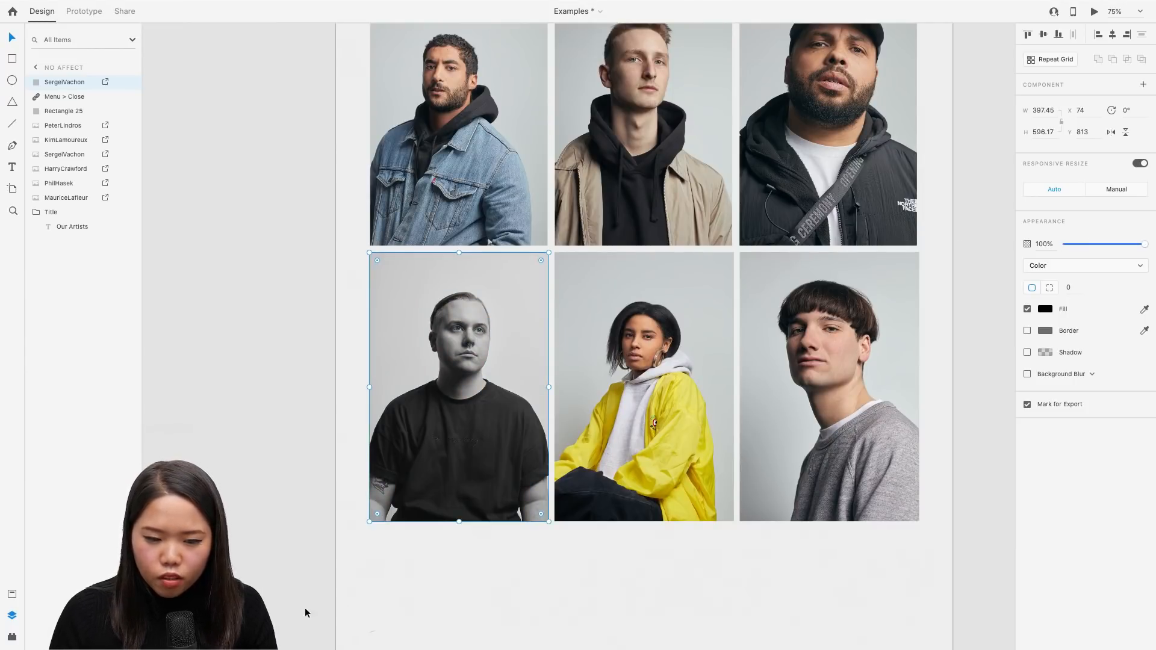
# Select the lower left portrait together with its black overlay and make them a component
pyautogui.click(474, 564)
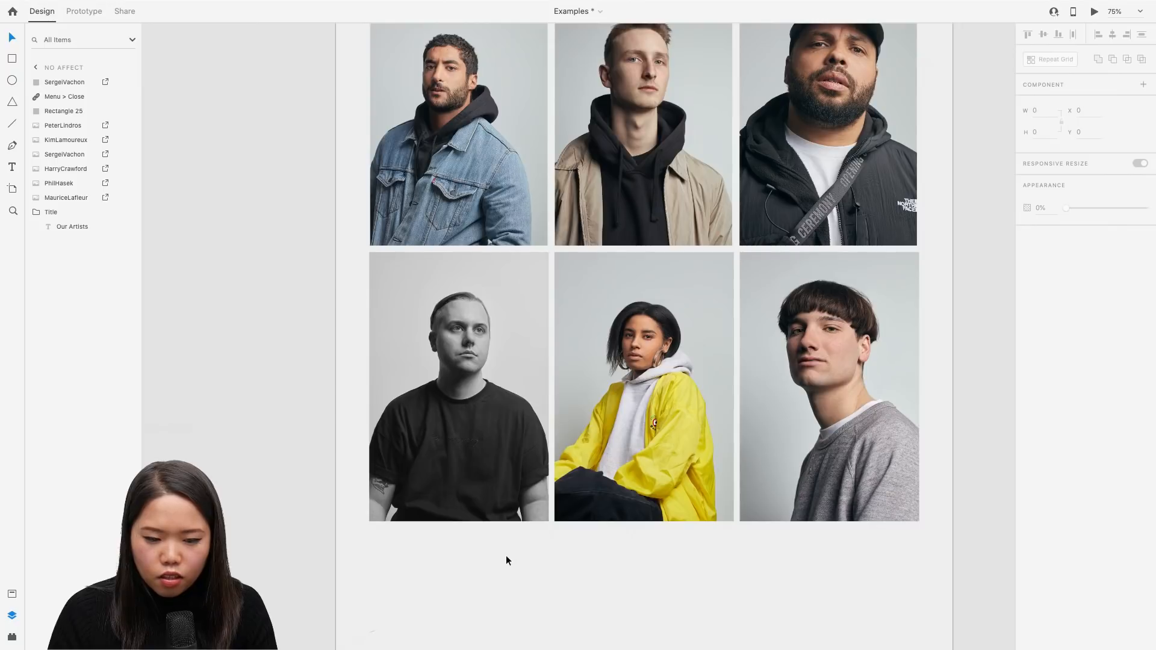
pyautogui.moveTo(516, 560); pyautogui.dragTo(351, 314)
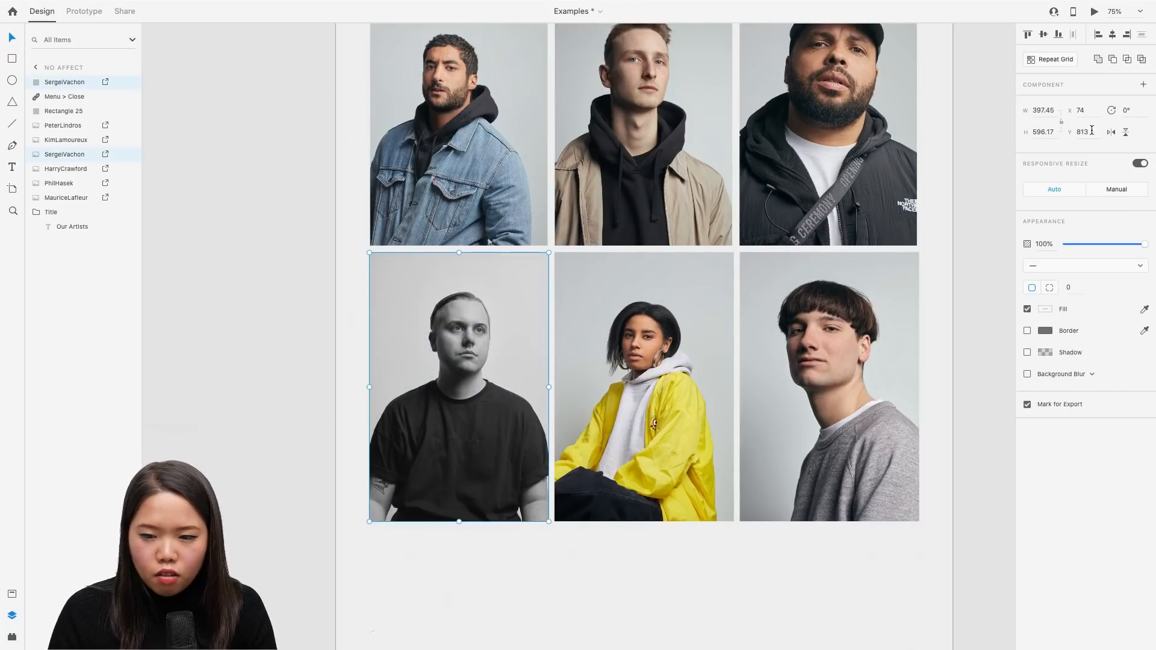
pyautogui.click(1144, 84)
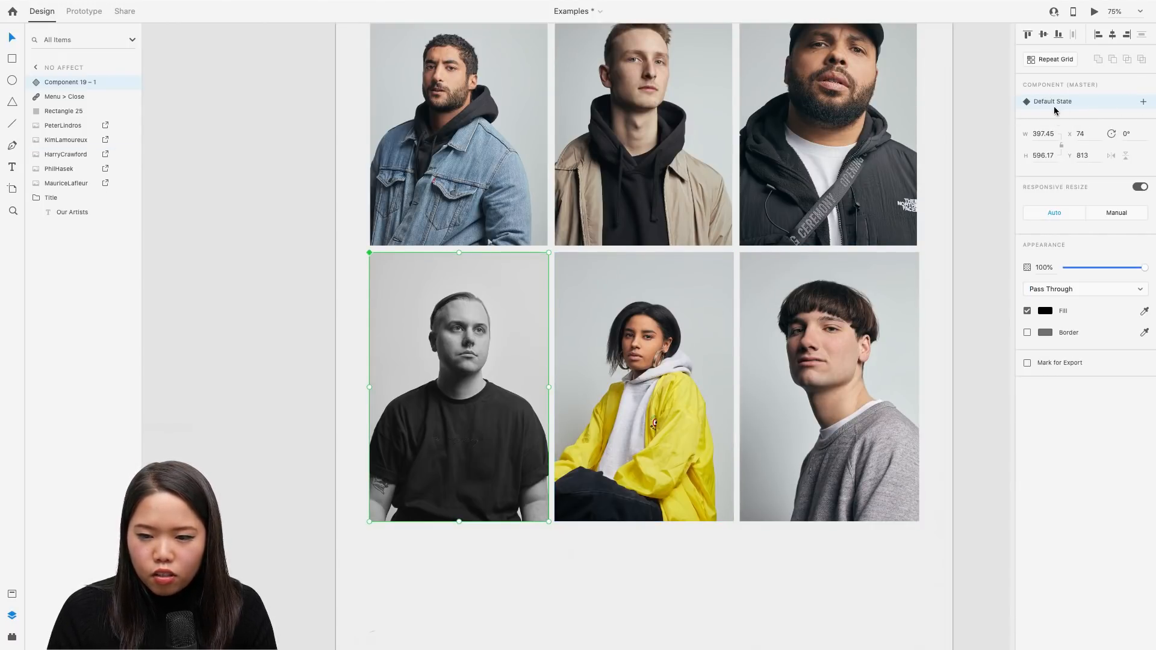
pyautogui.click(1143, 102)
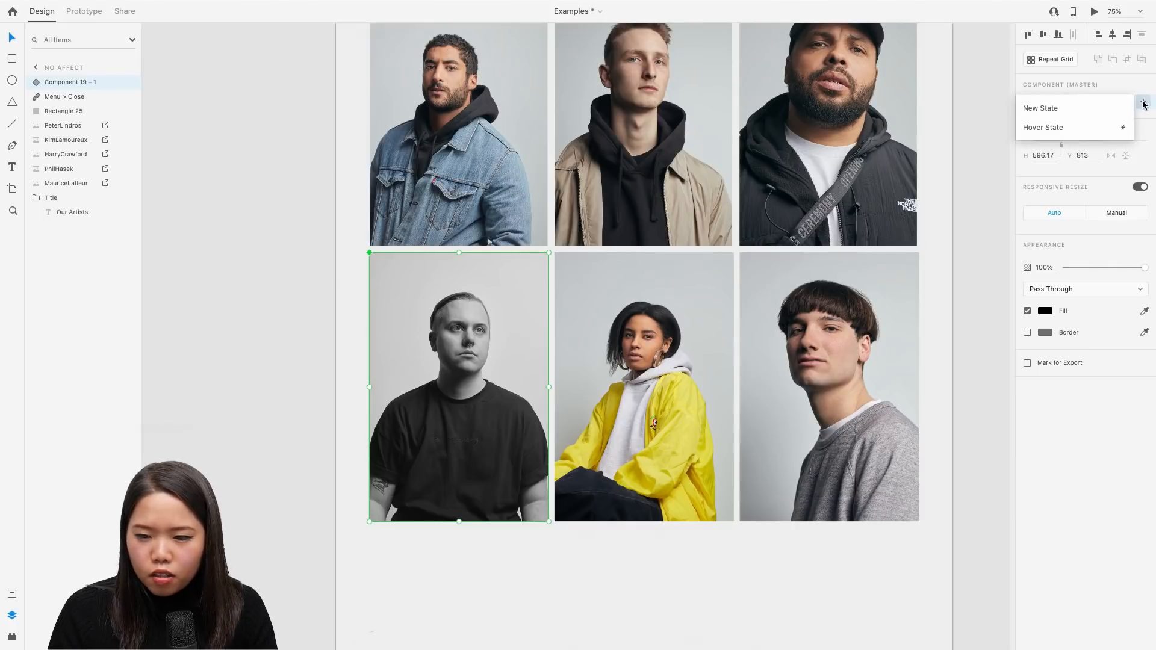
pyautogui.click(1099, 108)
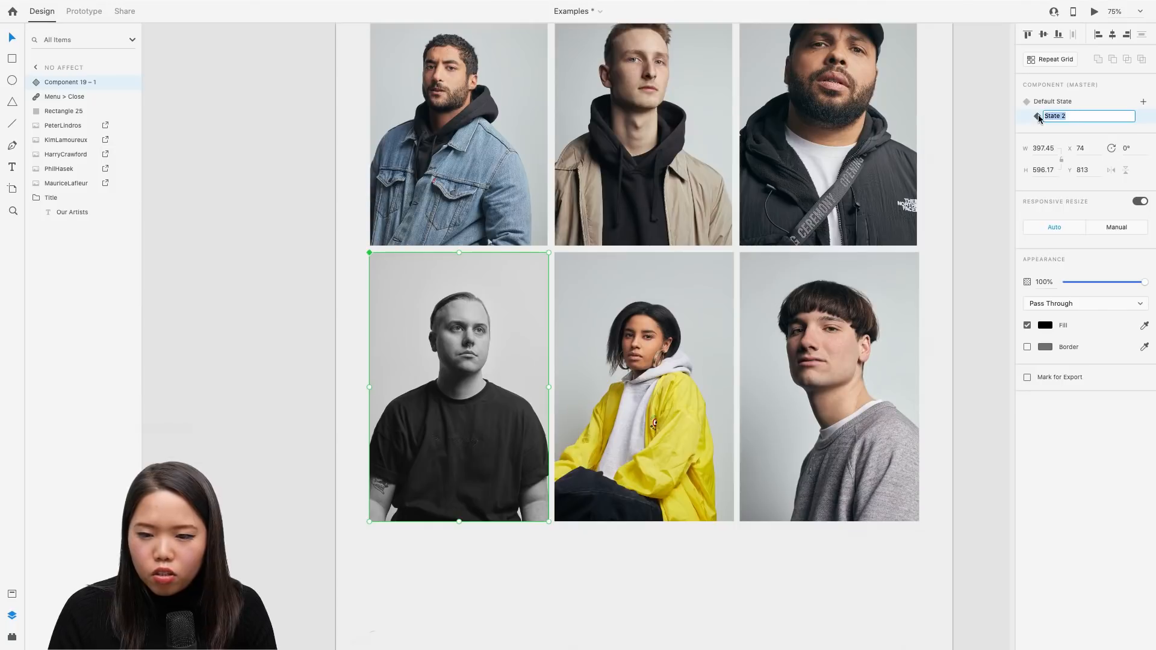
pyautogui.click(1035, 121)
pyautogui.rightClick(1051, 117)
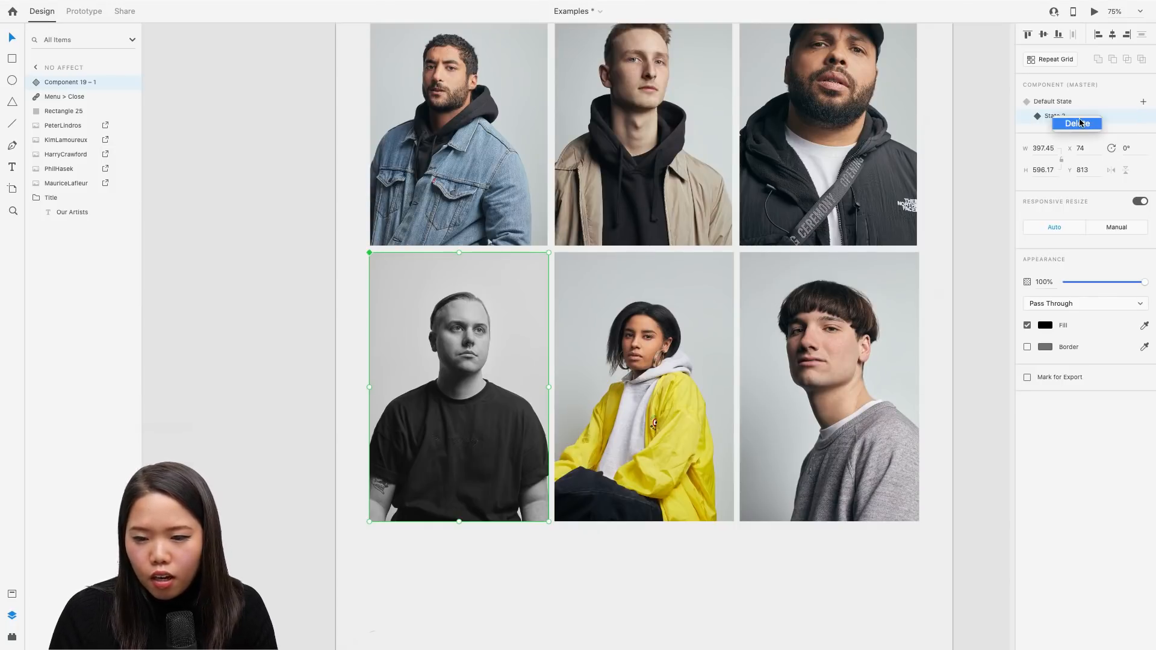
pyautogui.click(1076, 124)
# Add a Hover State to the portrait component, compare it with the Default State, and deselect the component
pyautogui.click(1144, 101)
pyautogui.click(1094, 127)
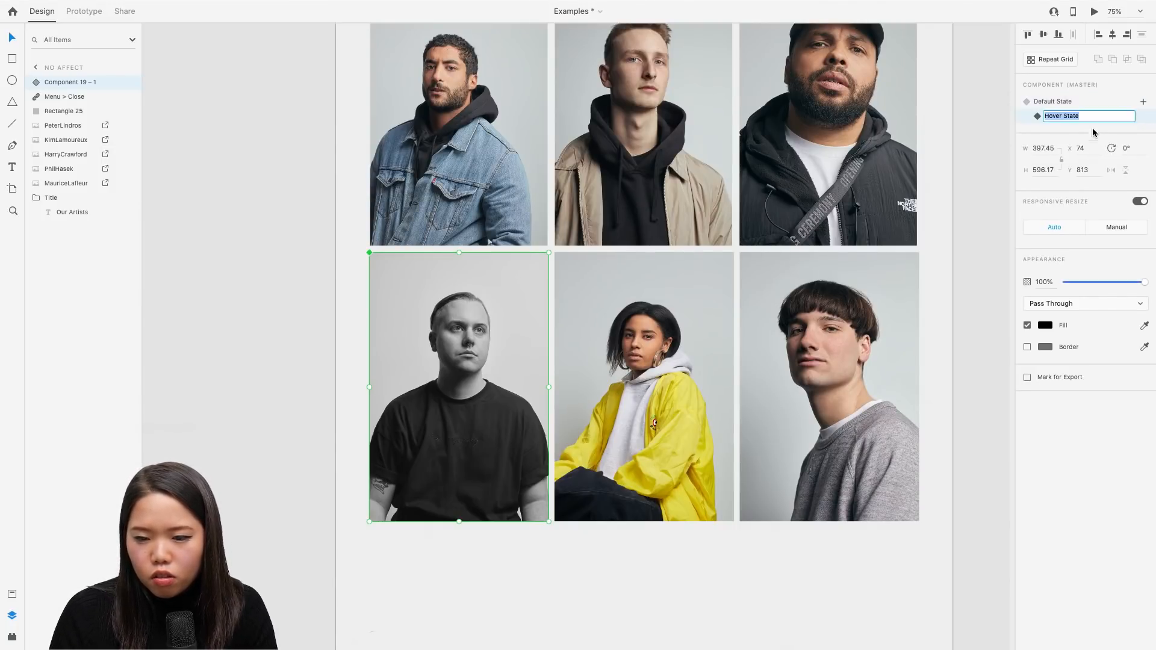
pyautogui.click(1037, 116)
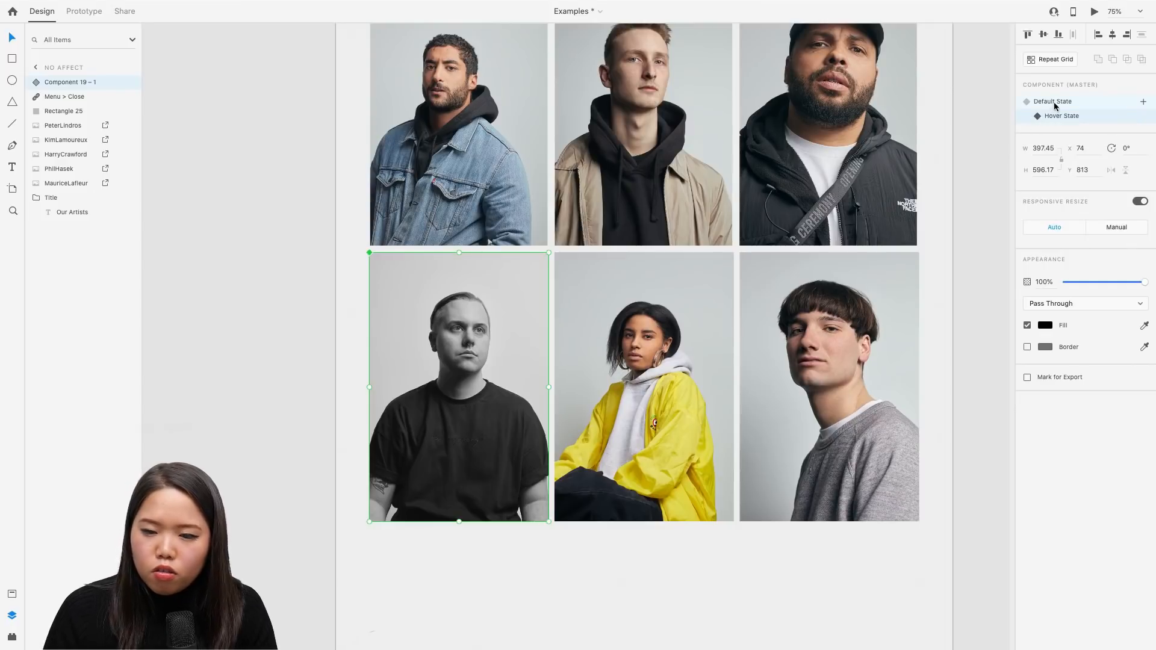
pyautogui.click(1058, 104)
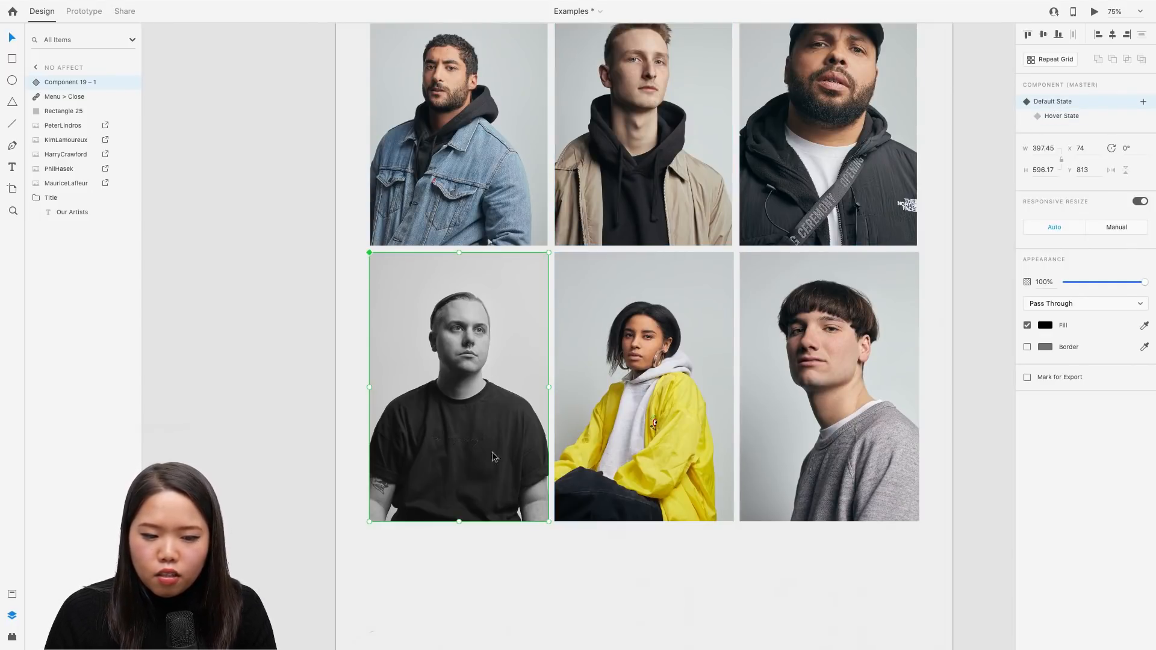
pyautogui.click(1090, 117)
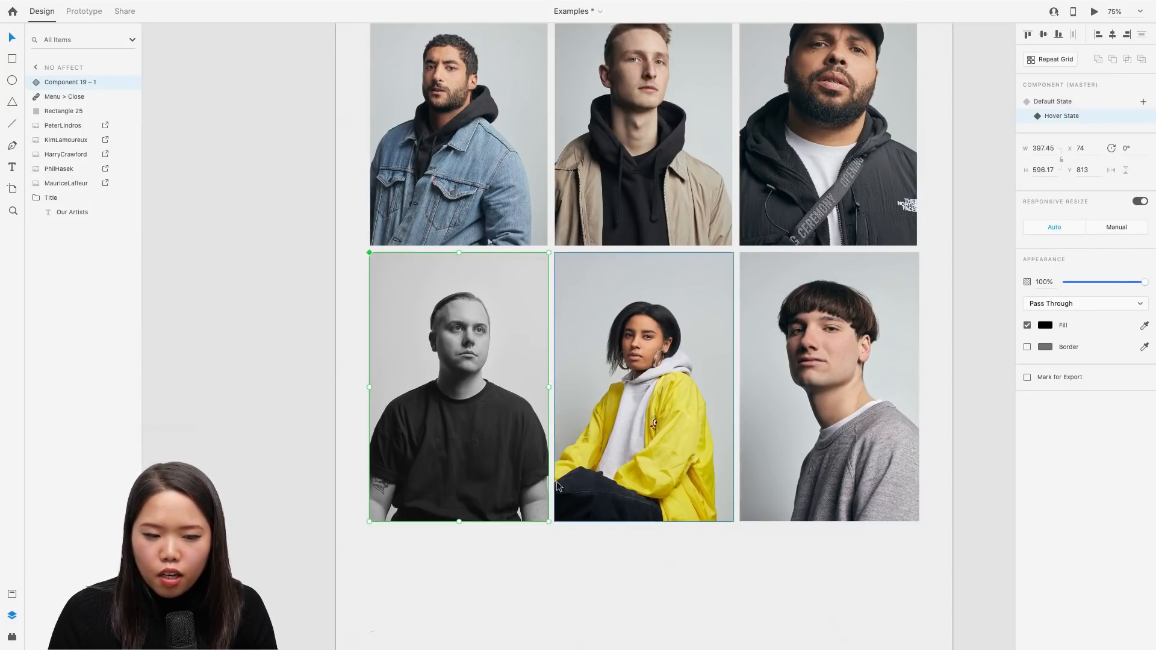
pyautogui.click(680, 569)
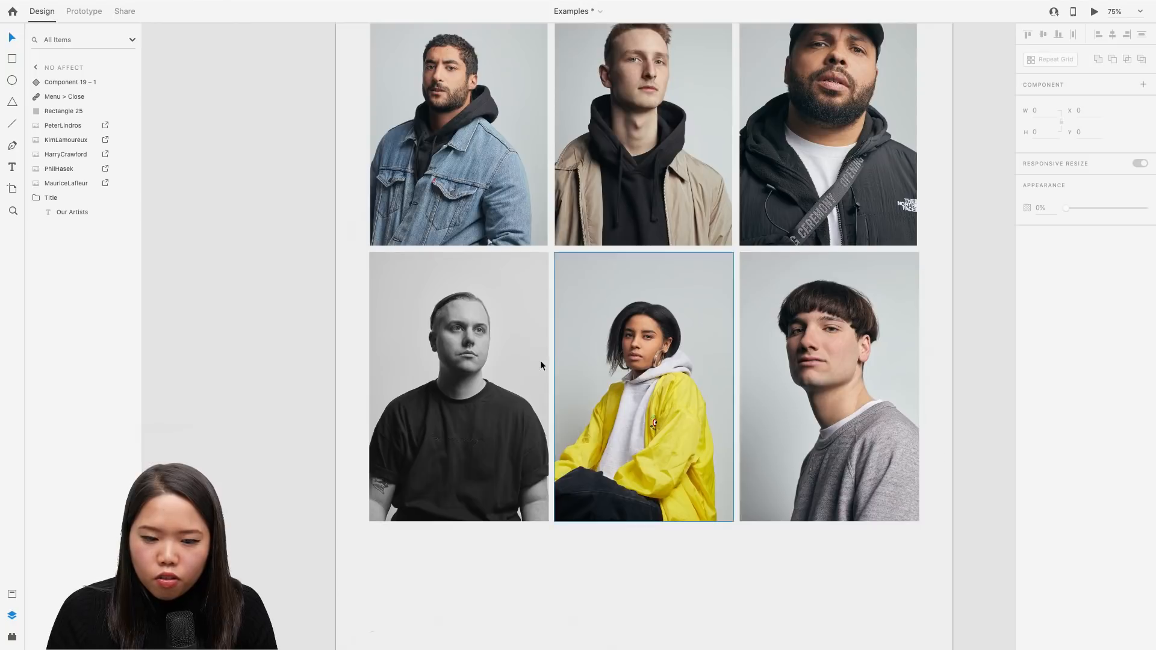
# Delete the black overlay inside the Hover State of the lower left portrait component
pyautogui.click(500, 370)
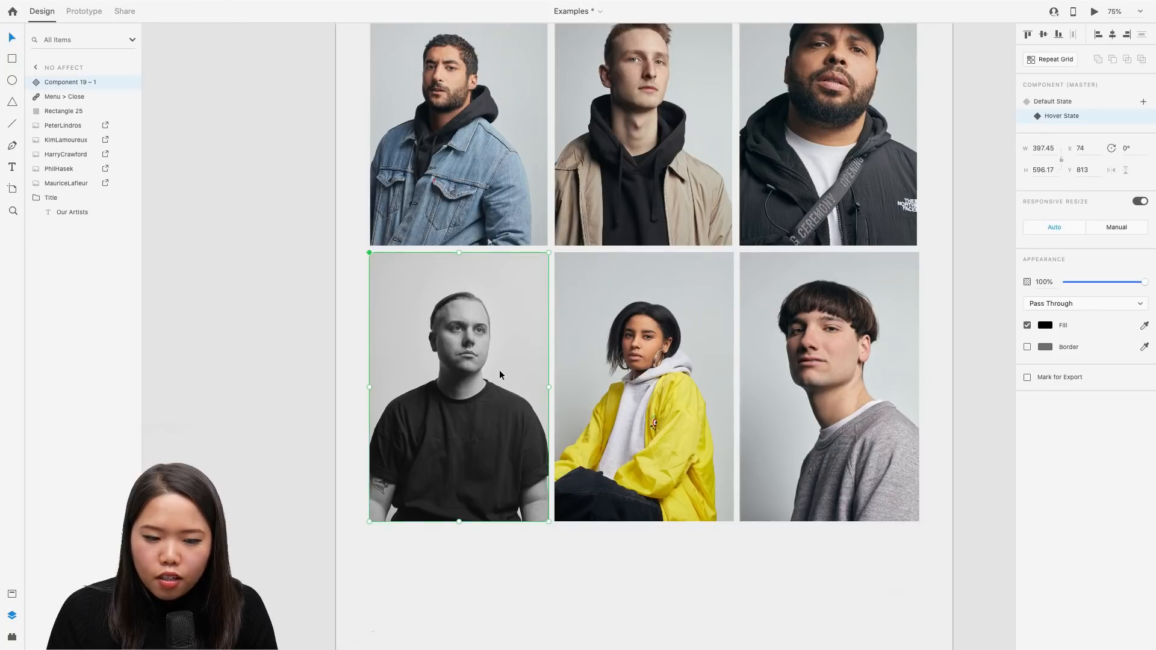
pyautogui.doubleClick(480, 335)
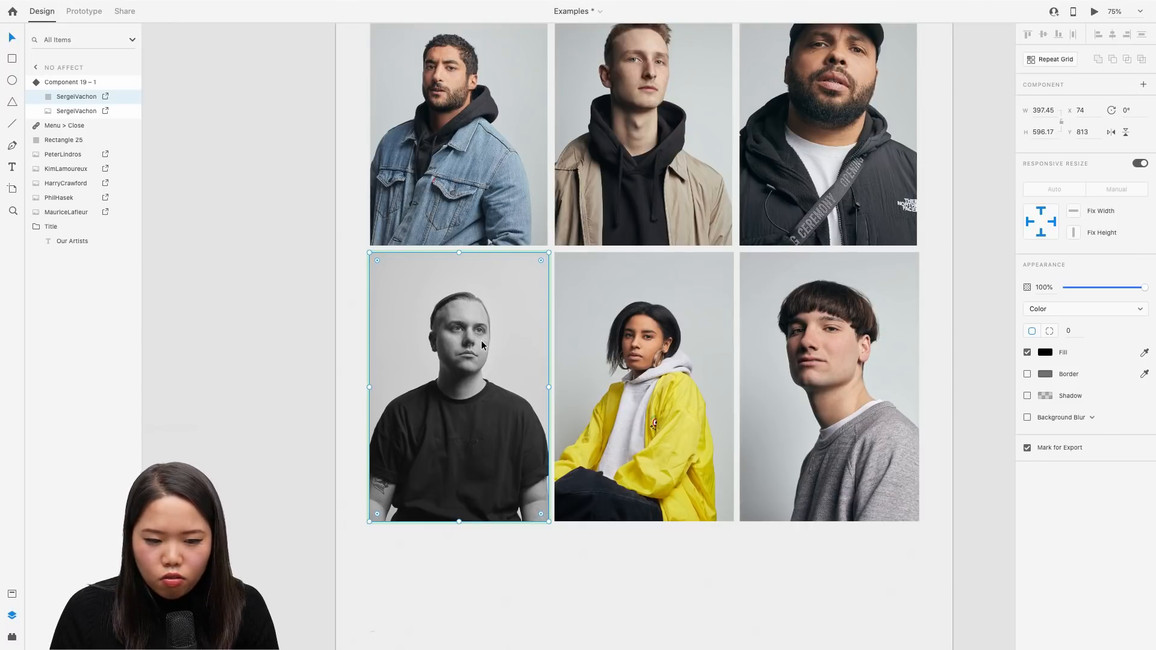
pyautogui.press('Delete')
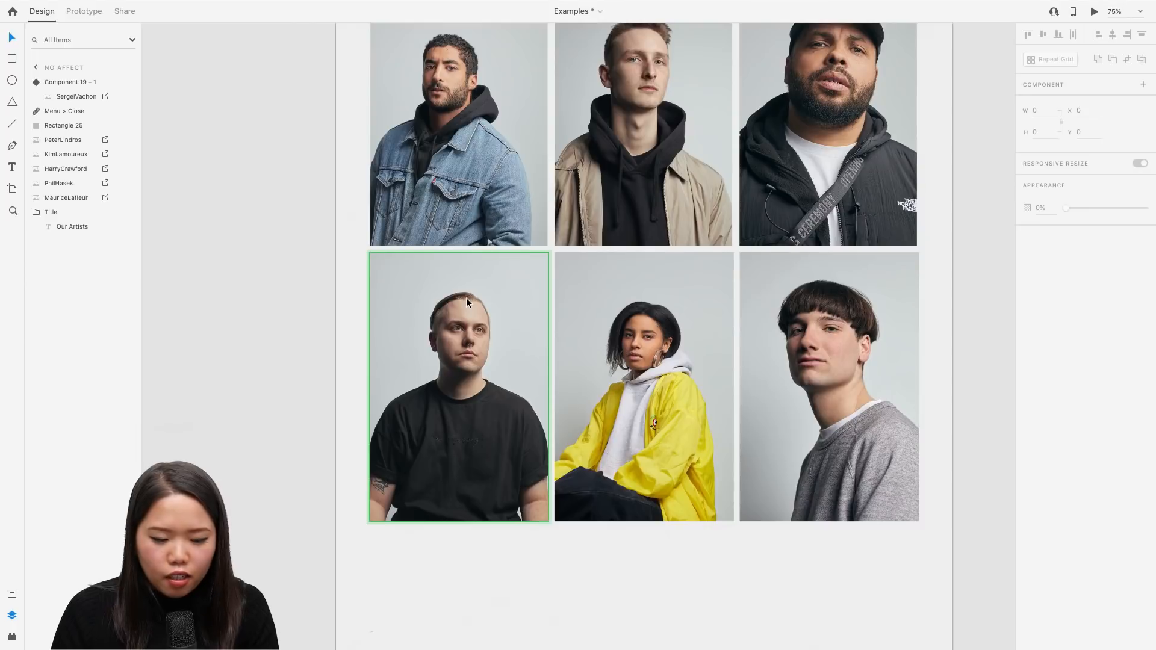
# Undo the overlay deletion, the added state and the component creation, back to the separate portrait and black overlay
pyautogui.press('super+z')
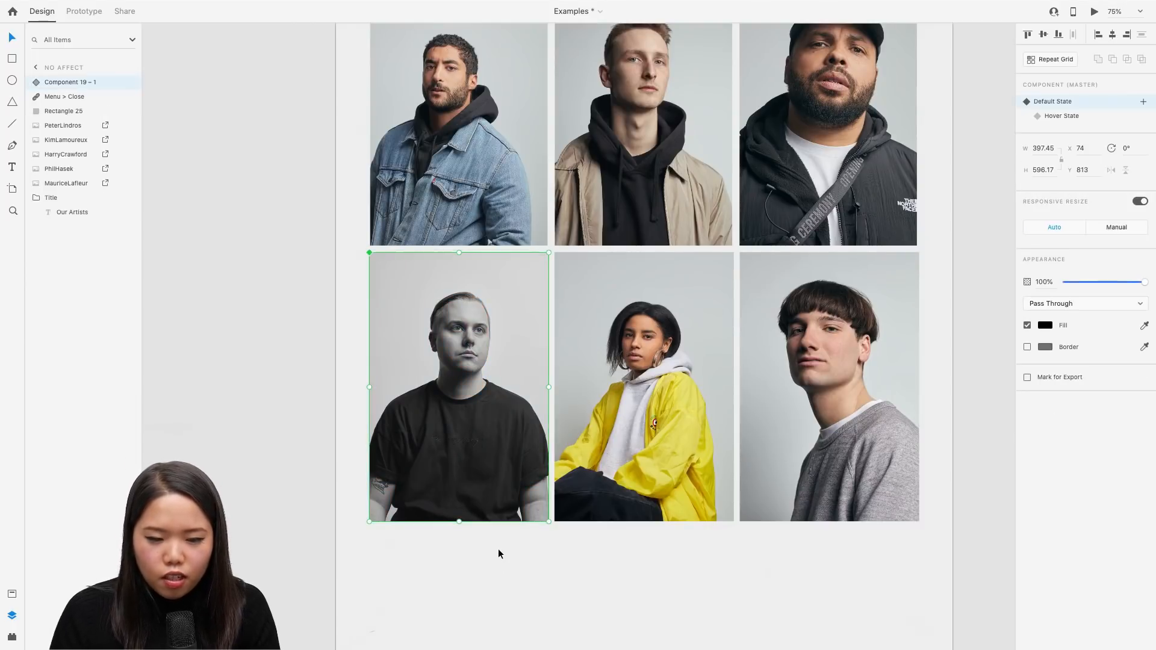
pyautogui.press('super+z')
pyautogui.press('super+z')
pyautogui.press('super+z')
pyautogui.press('super+z')
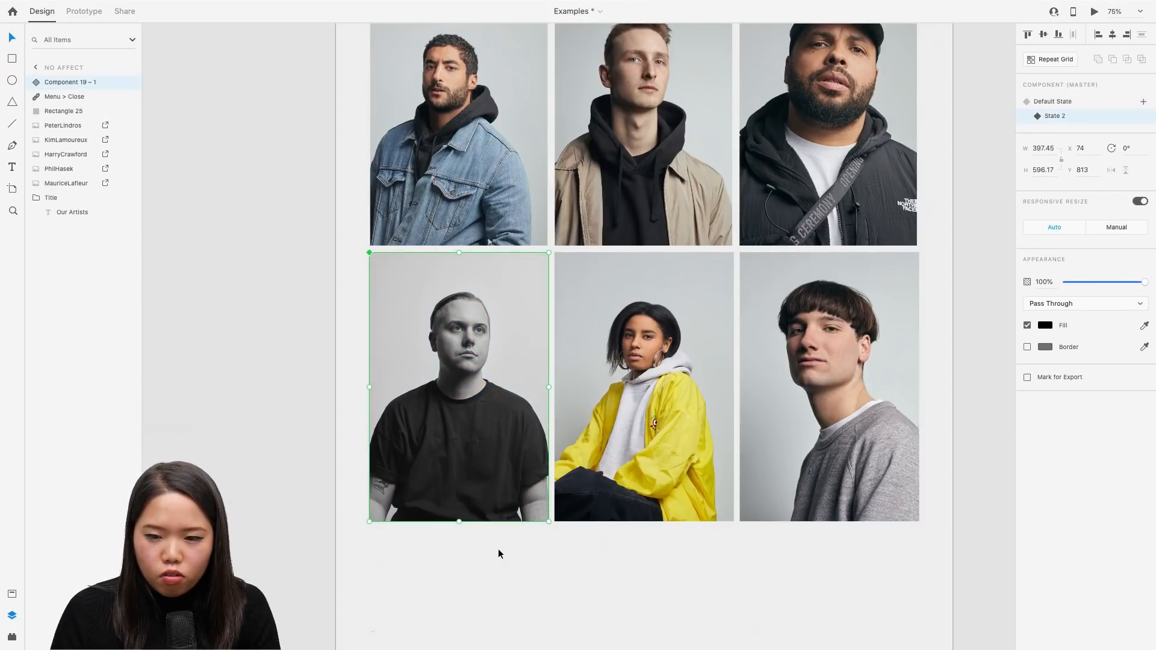
pyautogui.press('super+z')
pyautogui.click(499, 558)
pyautogui.moveTo(416, 363); pyautogui.dragTo(438, 402)
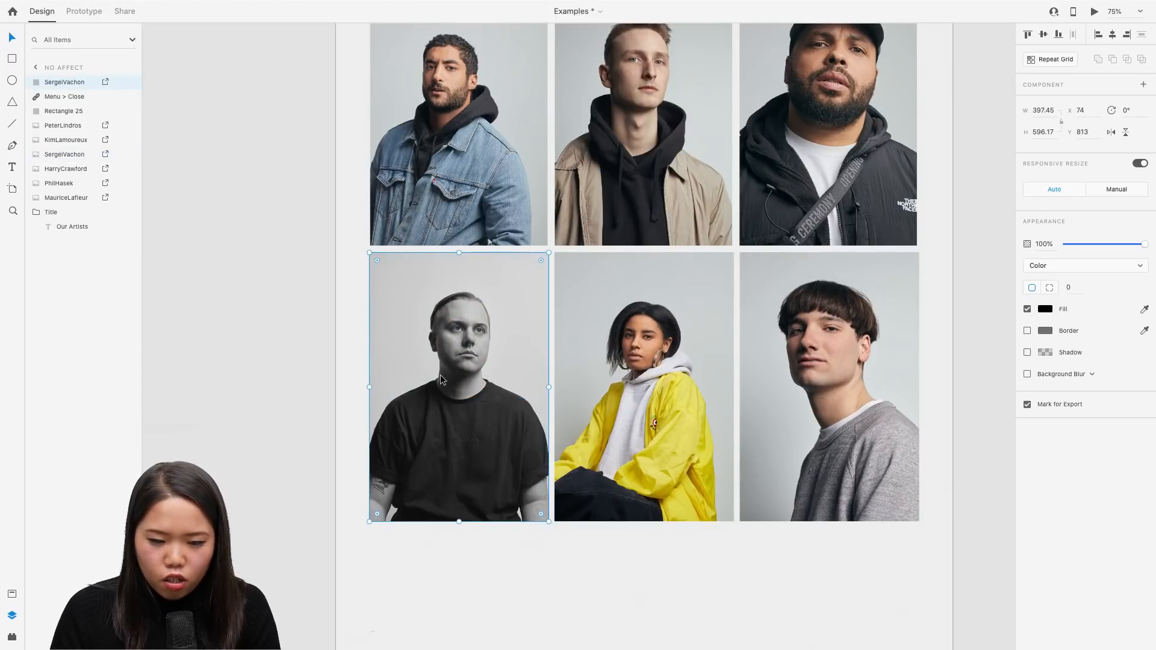
pyautogui.press('super+d')
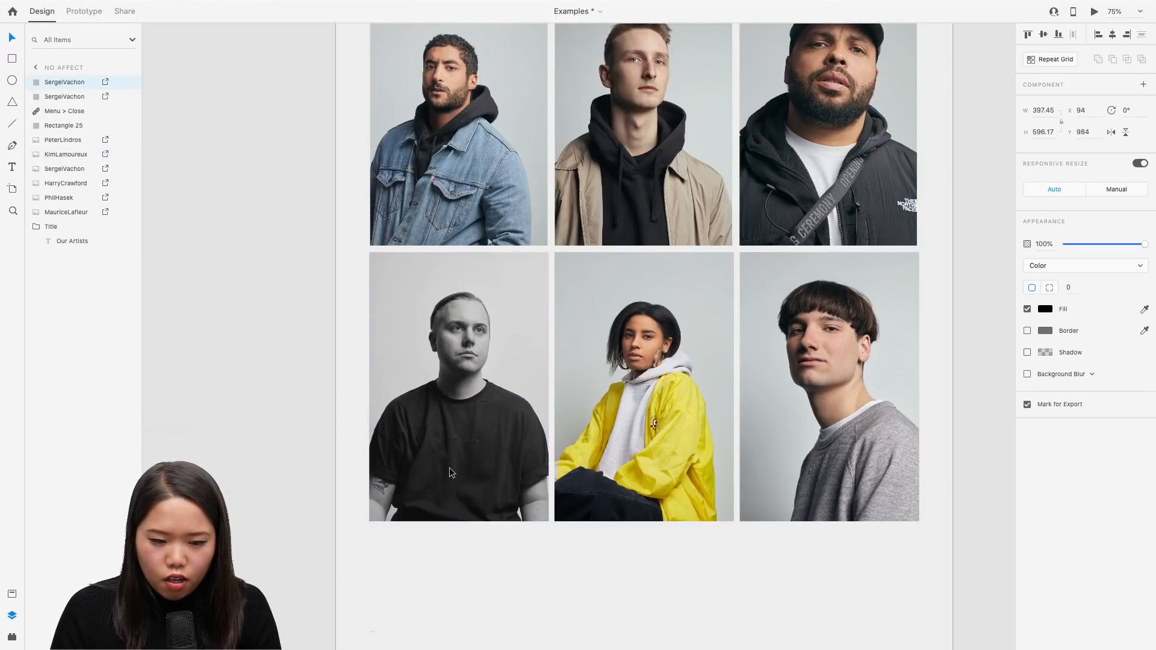
pyautogui.press('Delete')
# Mask the lower left portrait with its overlay shape and place a black Color-blend overlay above the mask group
pyautogui.moveTo(345, 303); pyautogui.dragTo(492, 506)
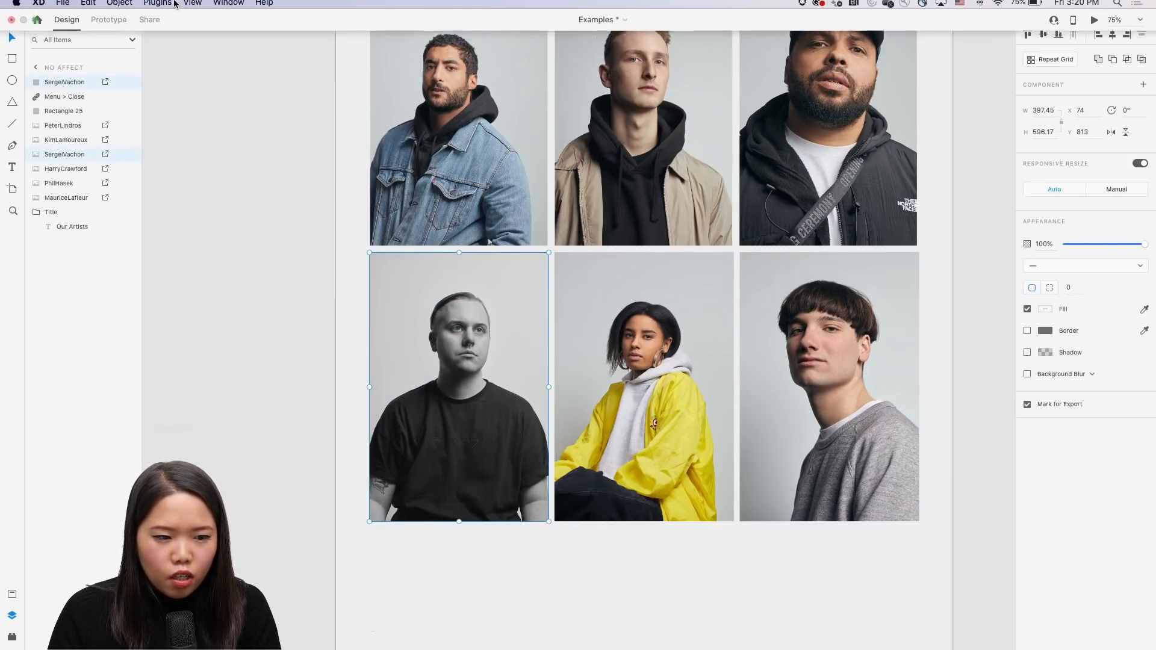
pyautogui.click(264, 6)
pyautogui.write('mask')
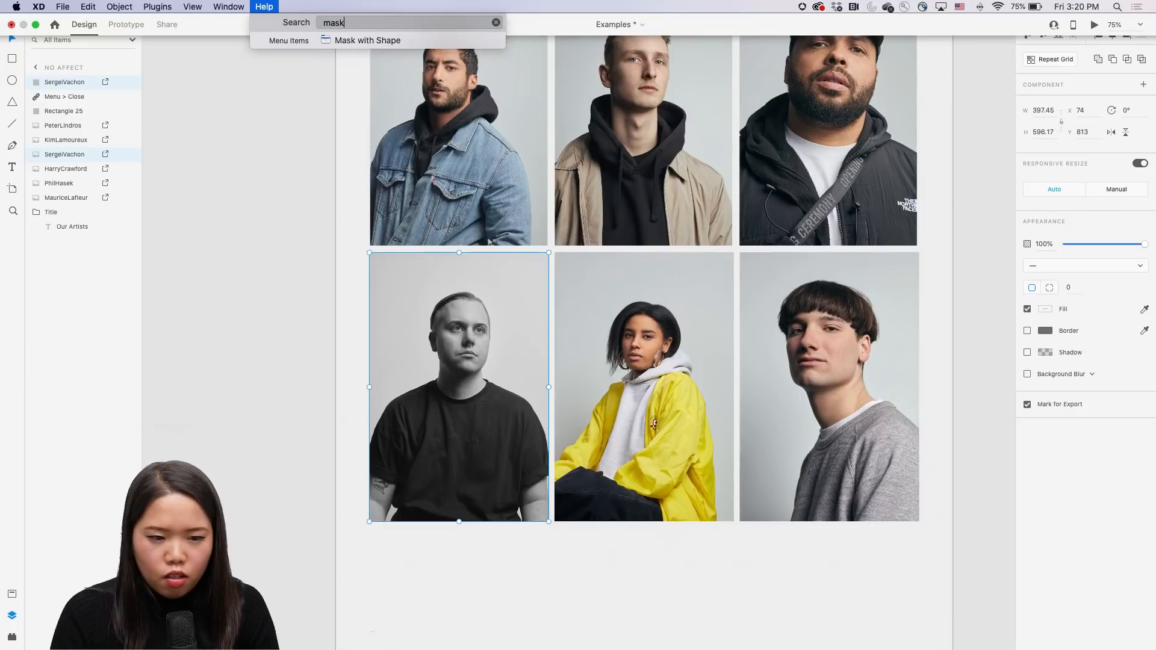
pyautogui.click(360, 40)
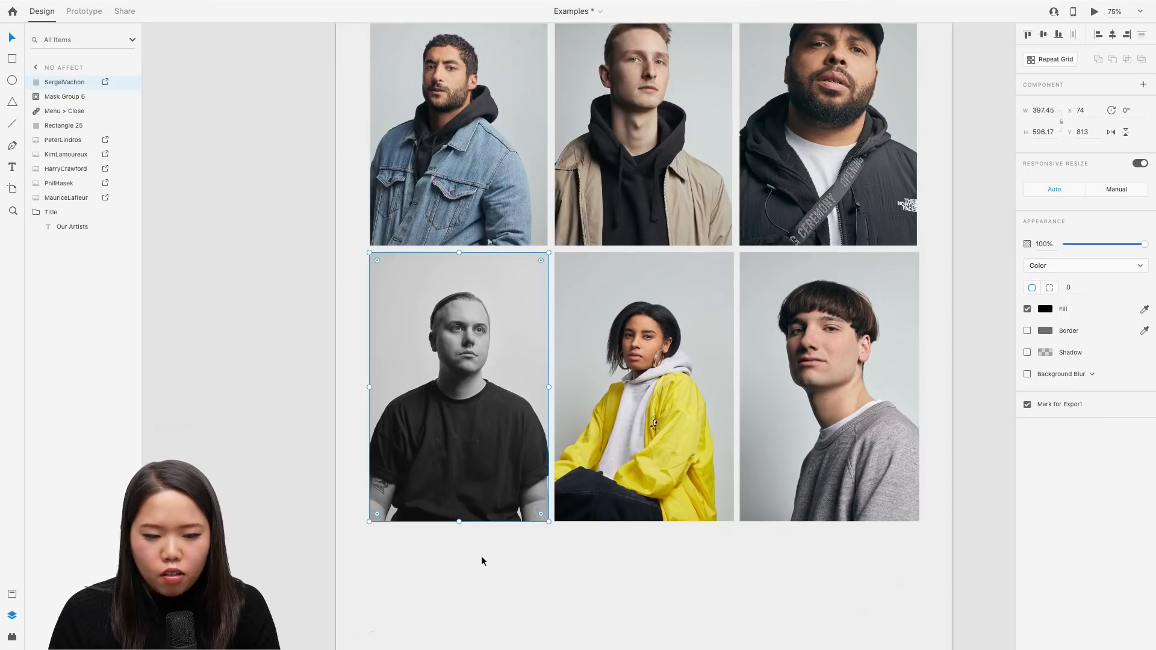
# Make the masked portrait and its black overlay a component, add a Hover State, and make that state active
pyautogui.moveTo(481, 557); pyautogui.dragTo(345, 369)
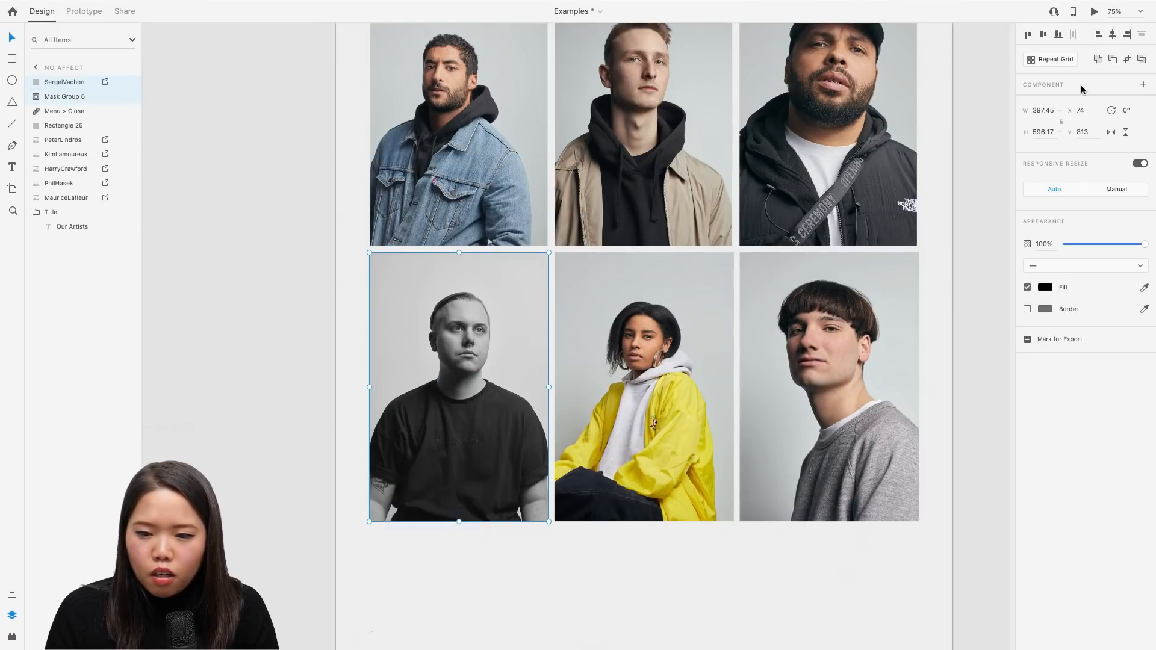
pyautogui.click(1145, 85)
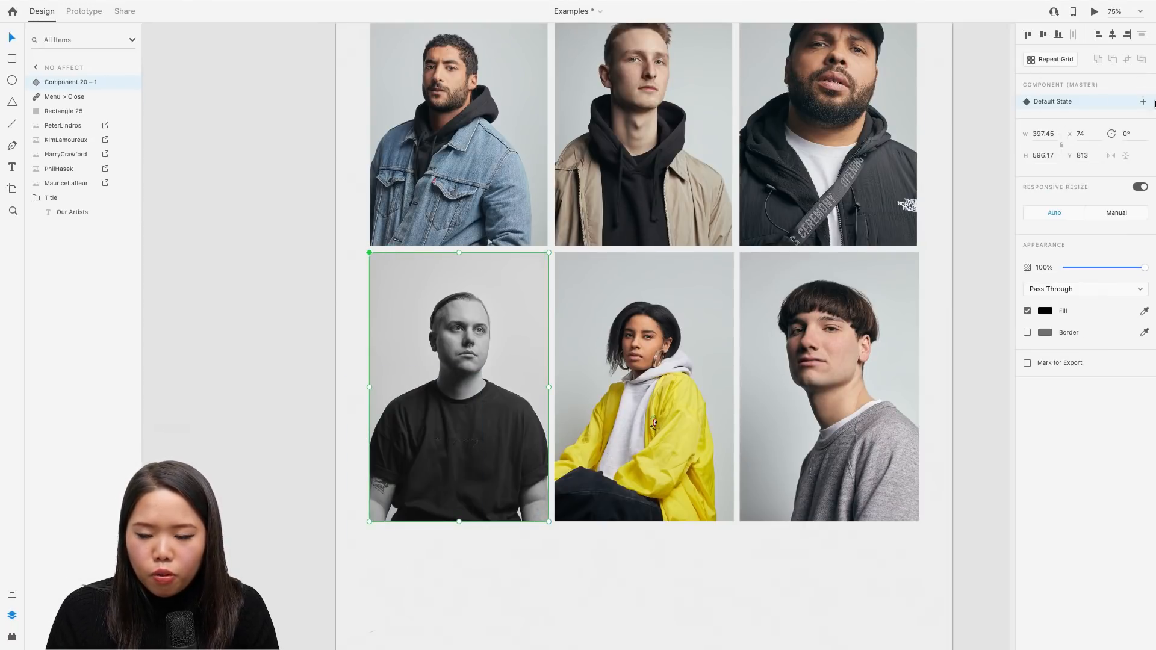
pyautogui.click(1145, 104)
pyautogui.click(1080, 127)
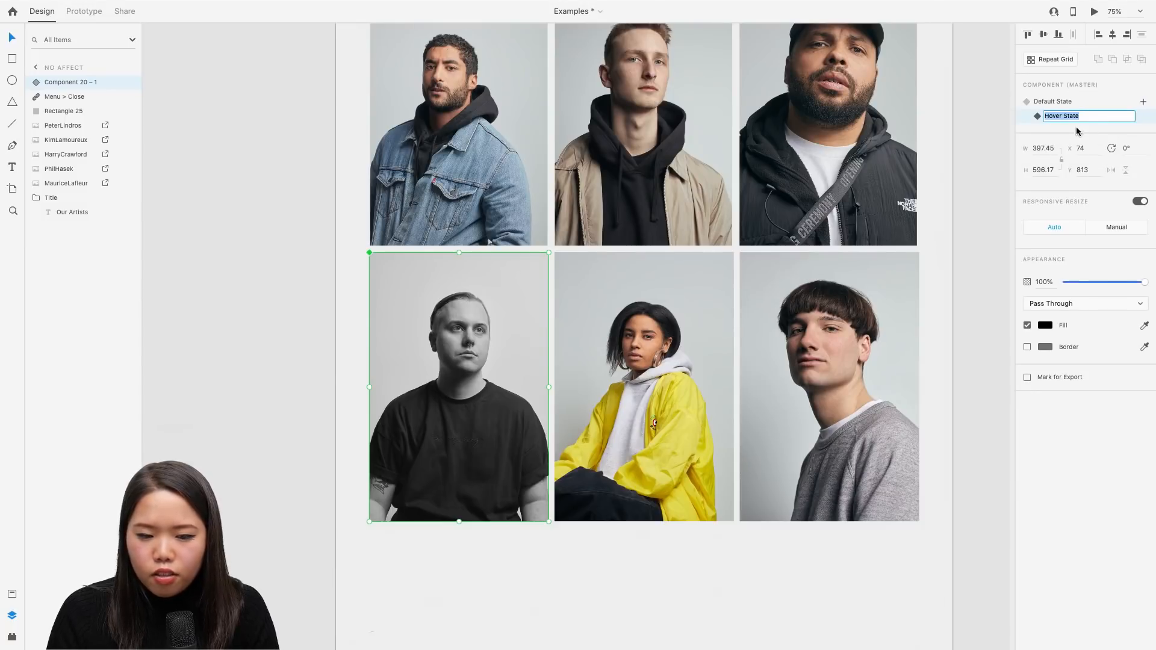
pyautogui.click(1070, 103)
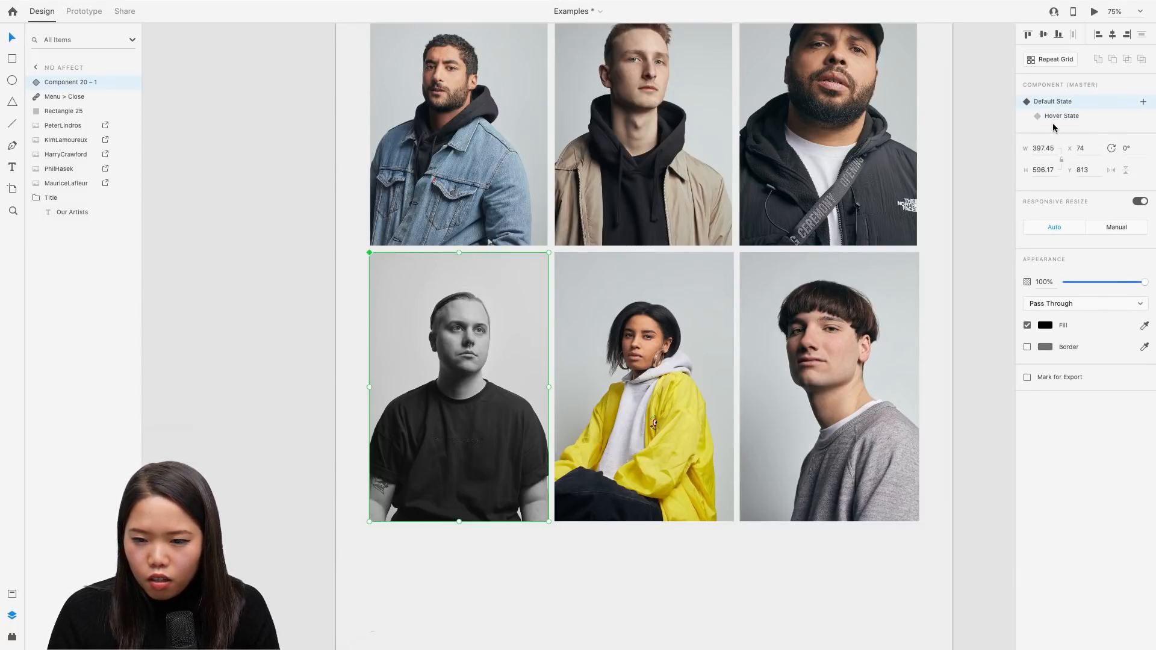
pyautogui.click(1065, 116)
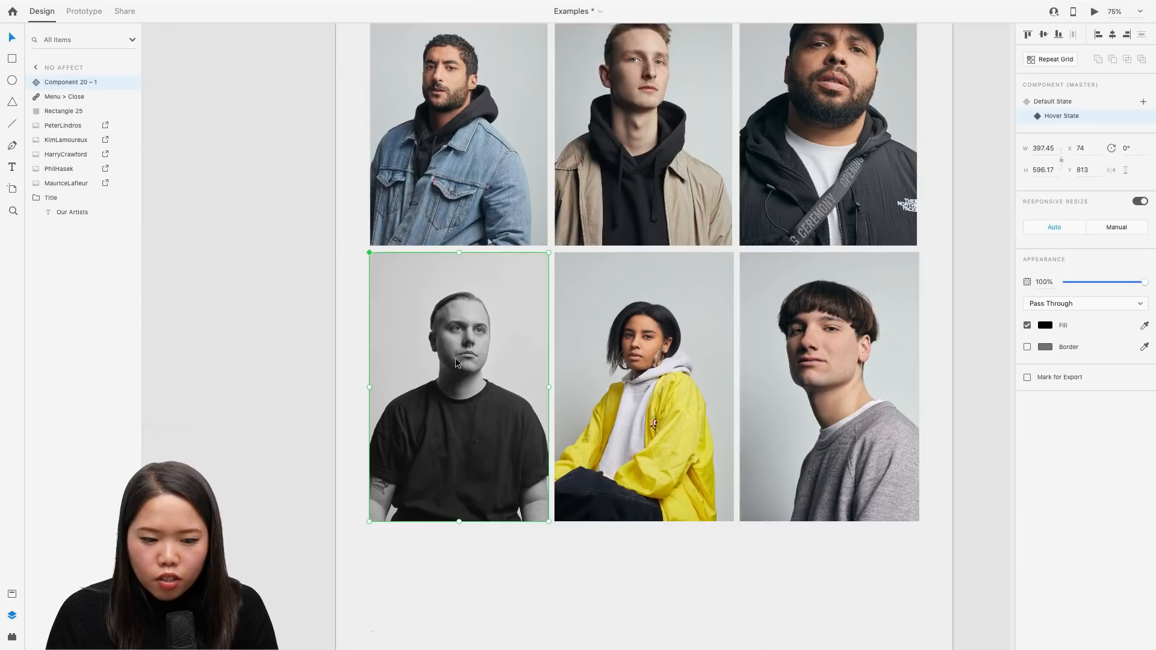
# In the Hover State, remove the black overlay and enlarge the portrait image from its center inside the mask
pyautogui.doubleClick(473, 355)
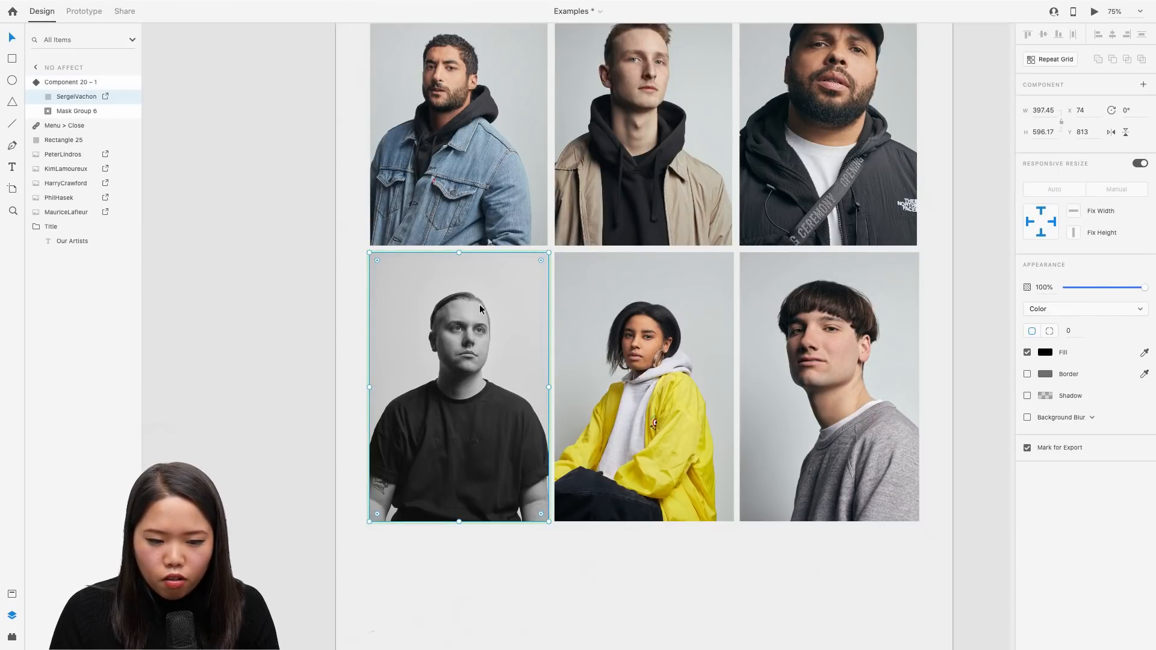
pyautogui.press('Delete')
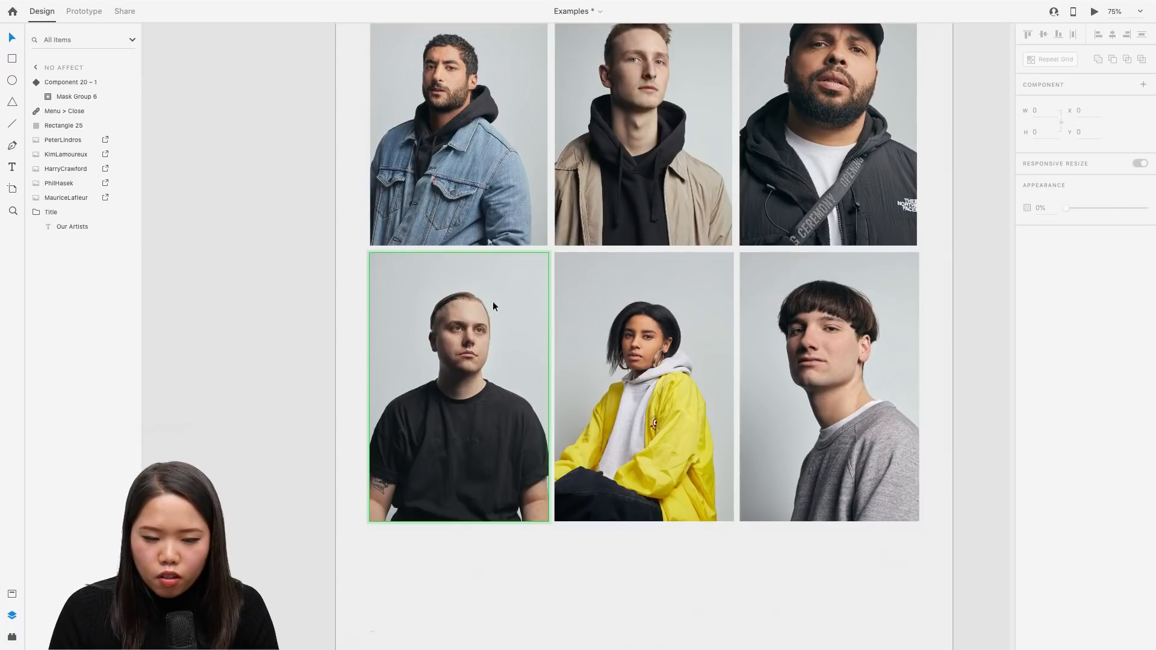
pyautogui.click(499, 318)
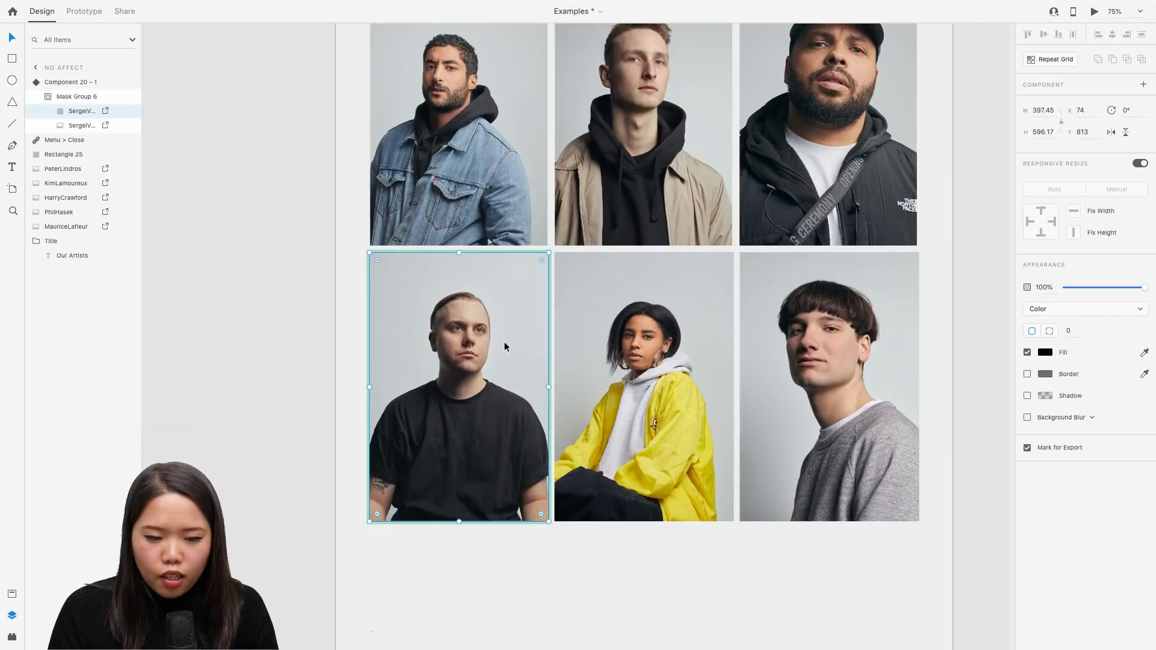
pyautogui.click(500, 321)
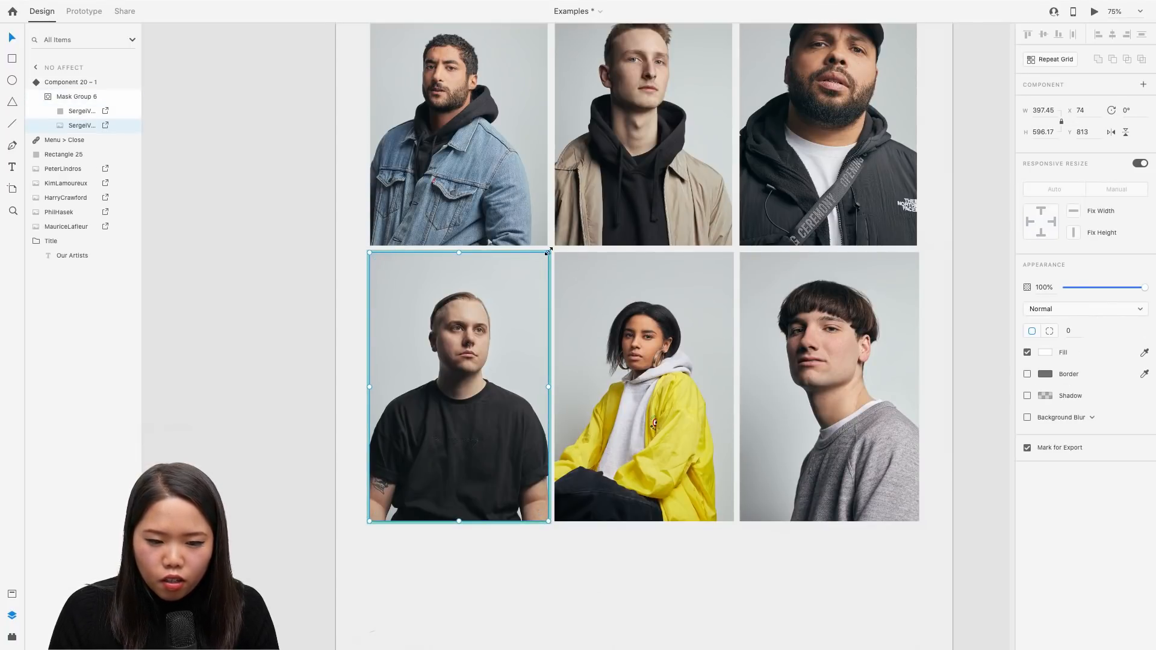
pyautogui.moveTo(548, 251); pyautogui.dragTo(616, 200)
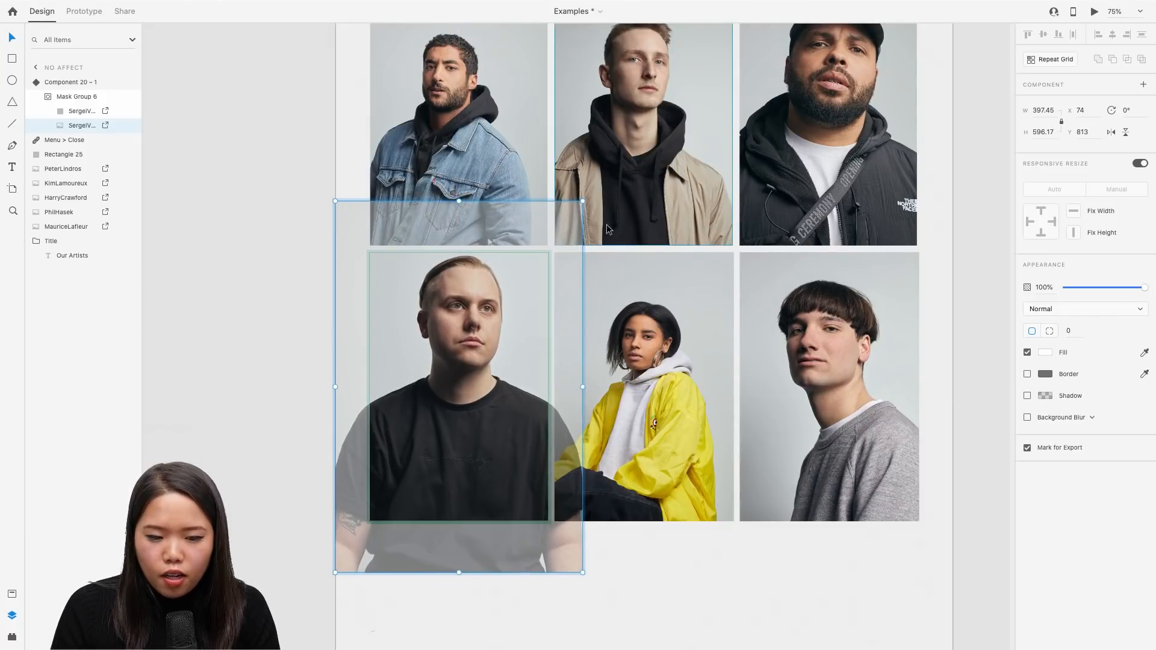
pyautogui.click(624, 572)
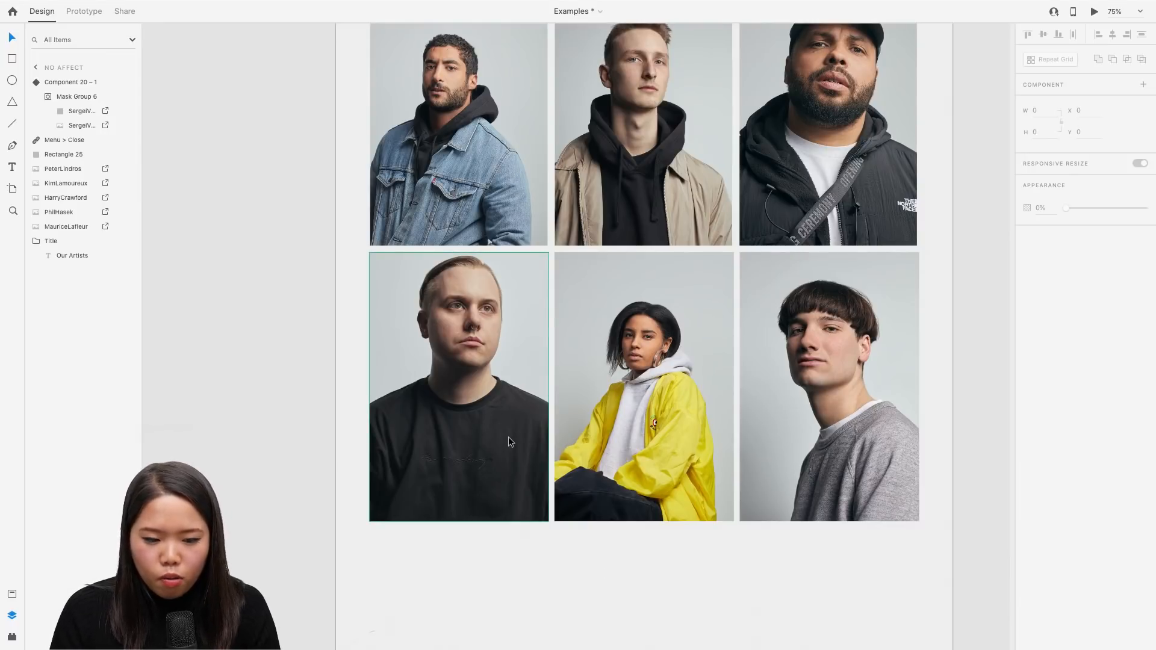
# Paste the black overlay back above the mask group in the Hover State and set its opacity to 0%
pyautogui.click(483, 405)
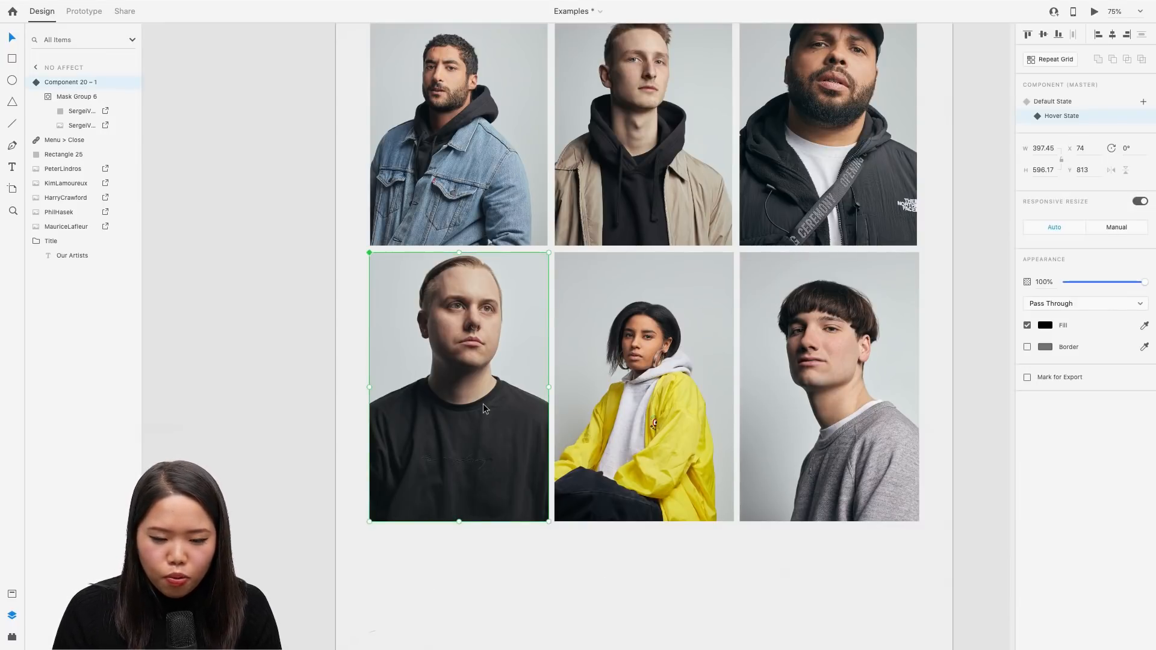
pyautogui.doubleClick(487, 408)
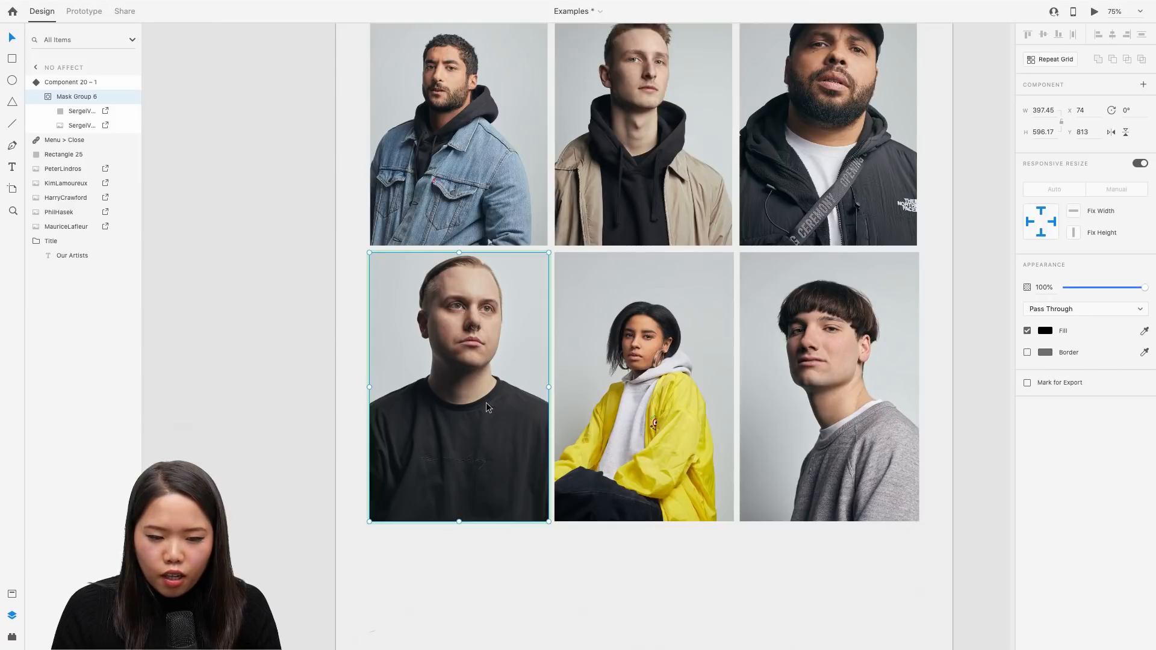
pyautogui.press('super+v')
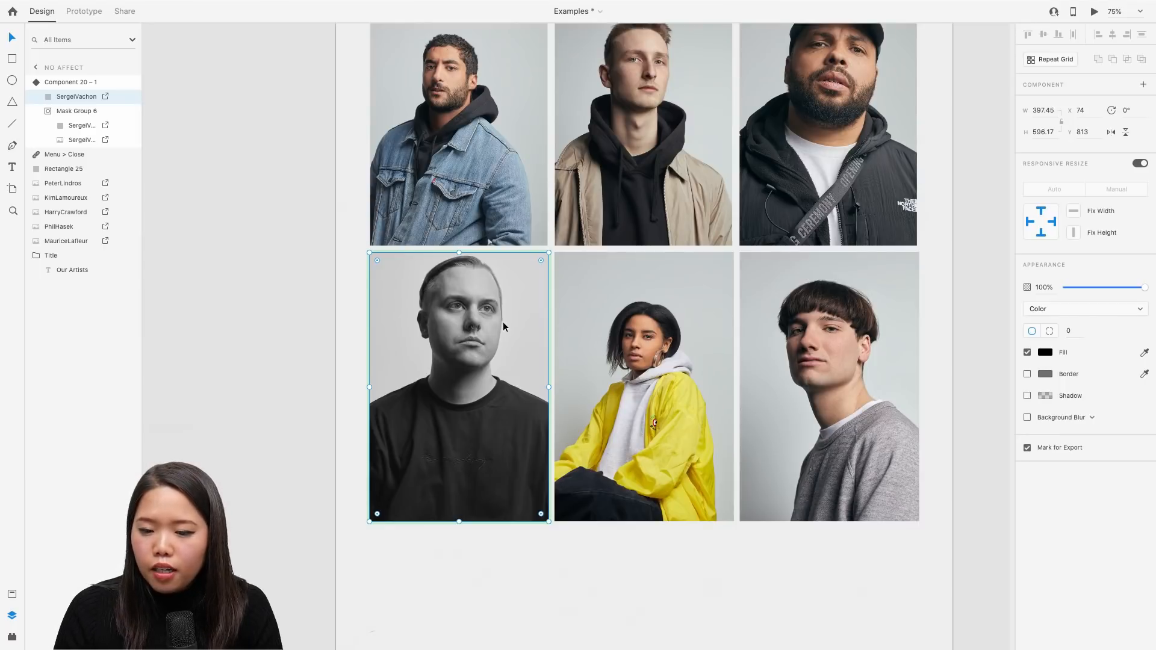
pyautogui.moveTo(1142, 289); pyautogui.dragTo(1057, 289)
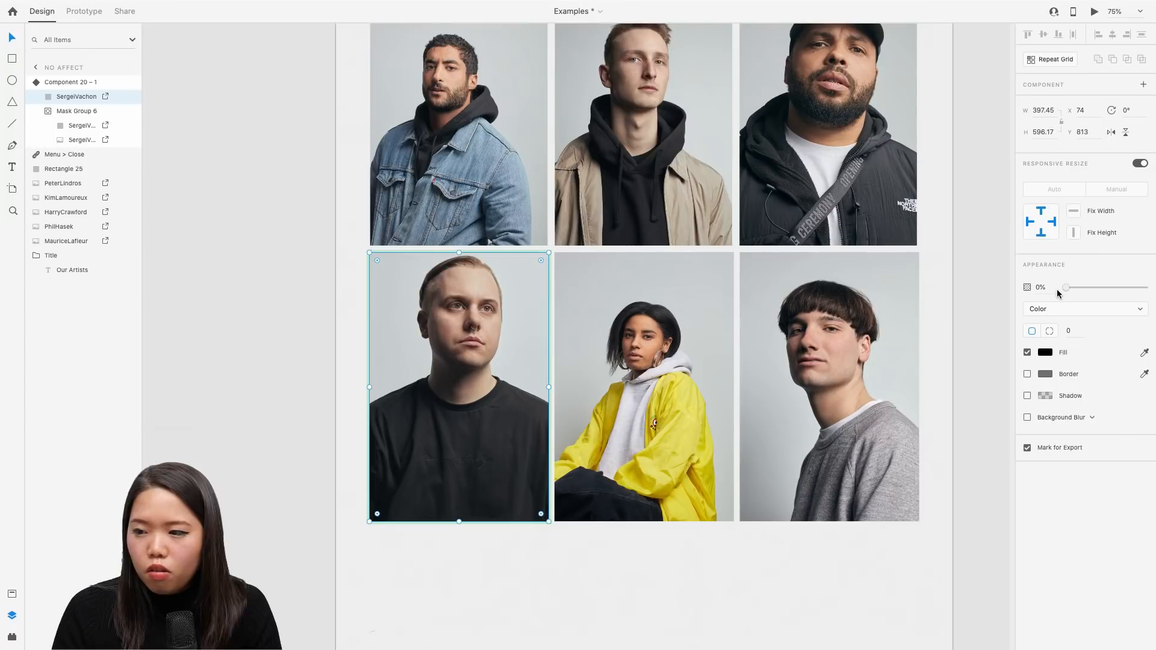
pyautogui.click(600, 572)
# Compare the portrait component's two states, return it to the Default State, preview the prototype, and deselect the component
pyautogui.click(530, 419)
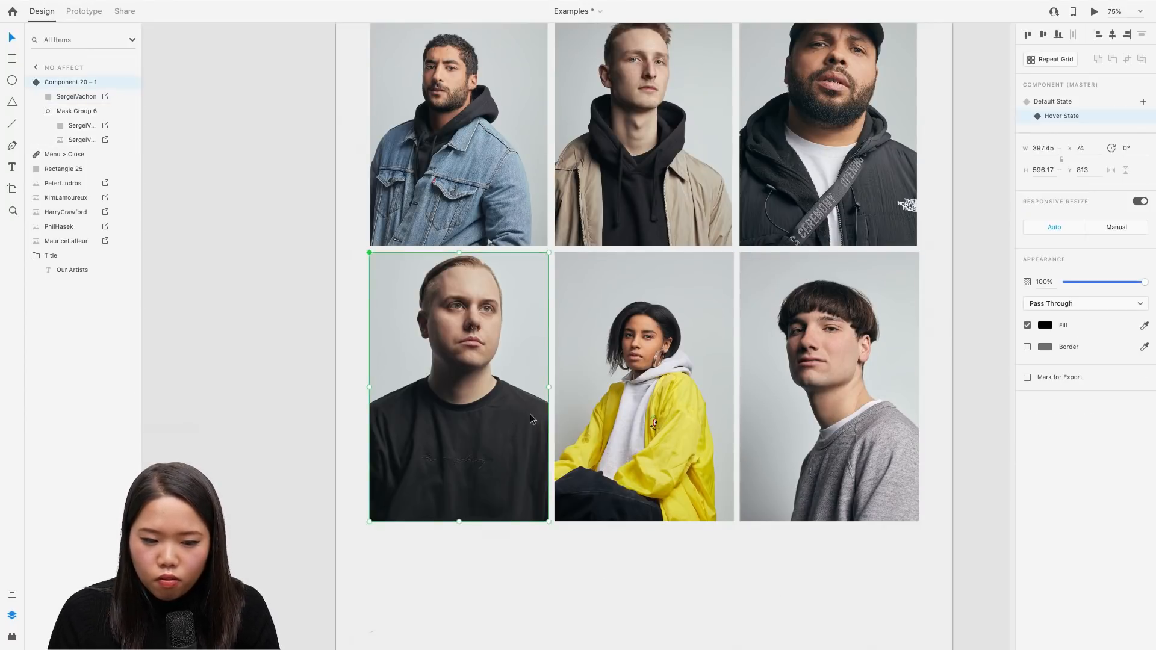
pyautogui.click(1082, 102)
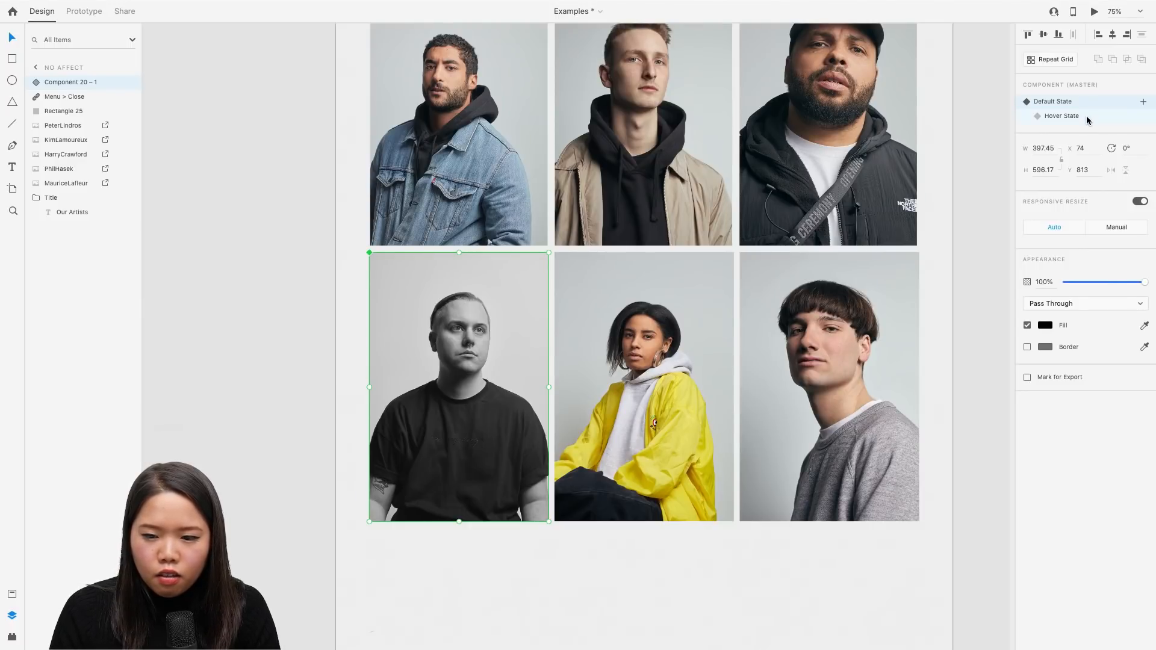
pyautogui.click(1086, 116)
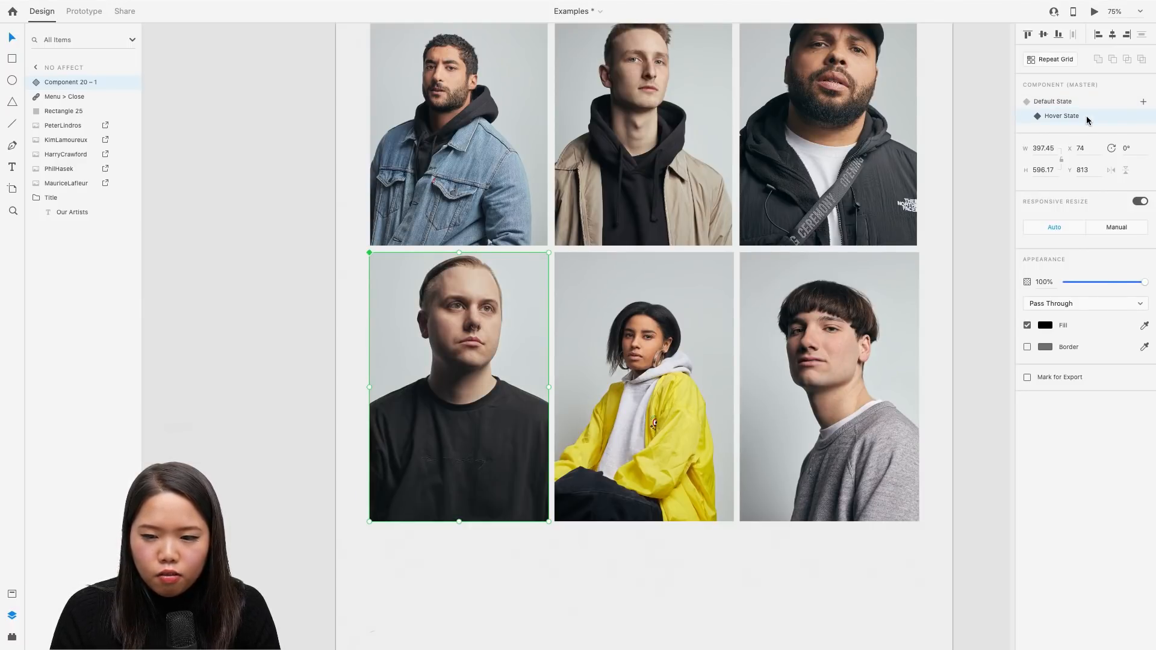
pyautogui.click(1092, 101)
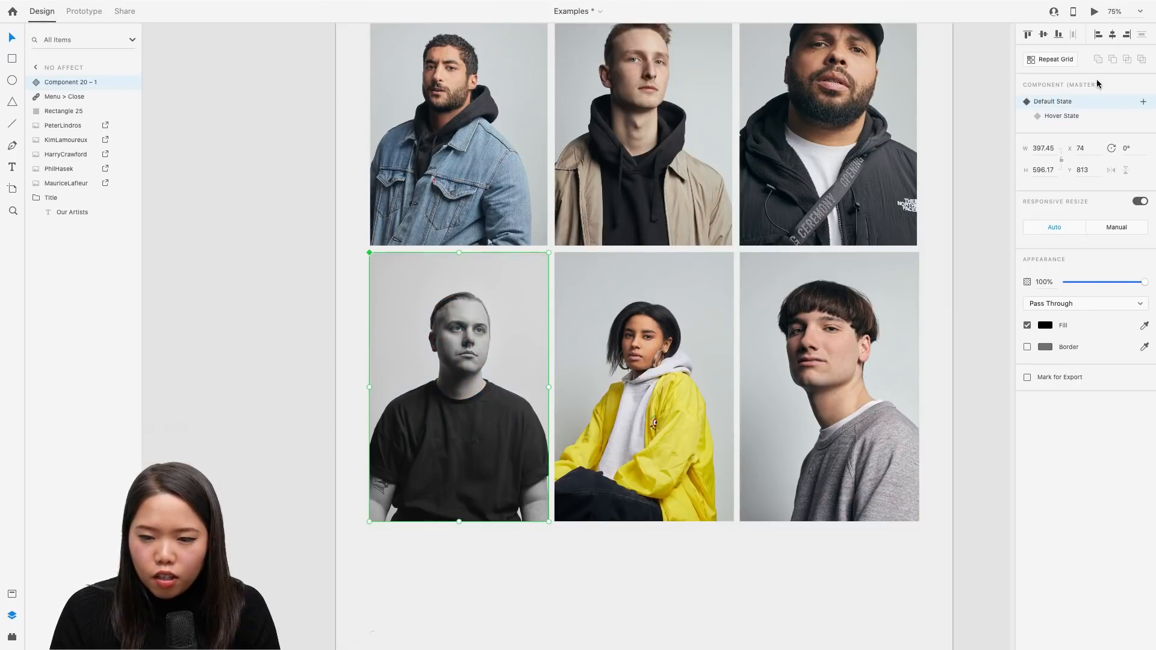
pyautogui.click(1095, 12)
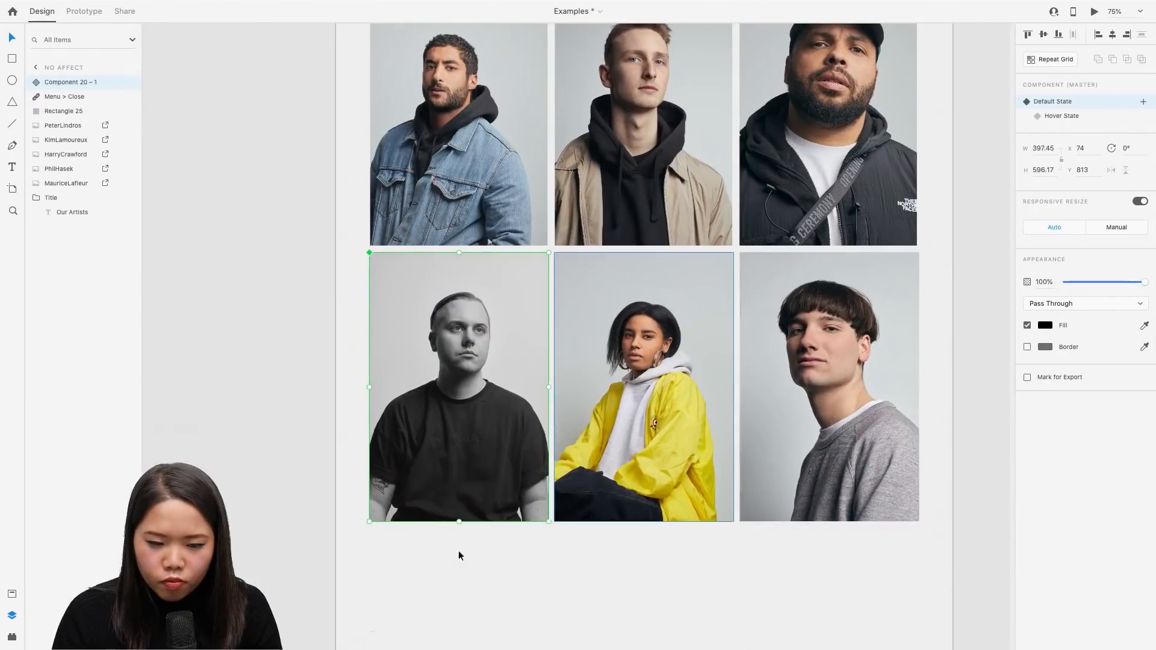
pyautogui.click(351, 432)
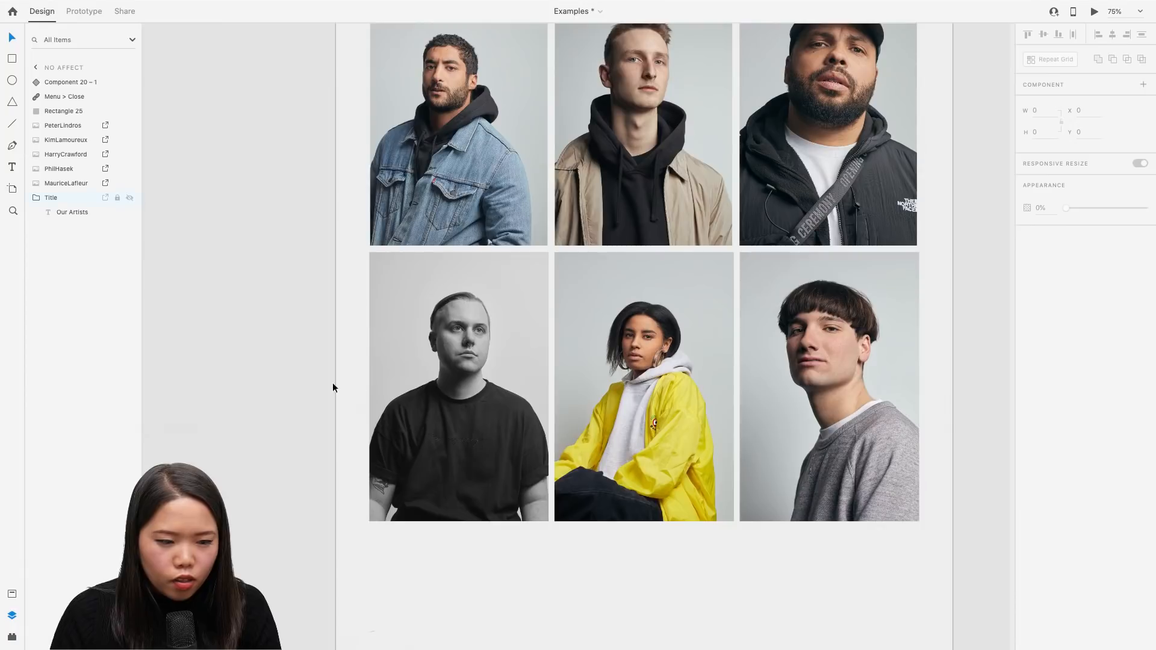
# Add a text box about 199 by 57 below the lower left portrait and enter the artist's first name
pyautogui.scroll(-2, 403, 560)
pyautogui.scroll(-5, 403, 562)
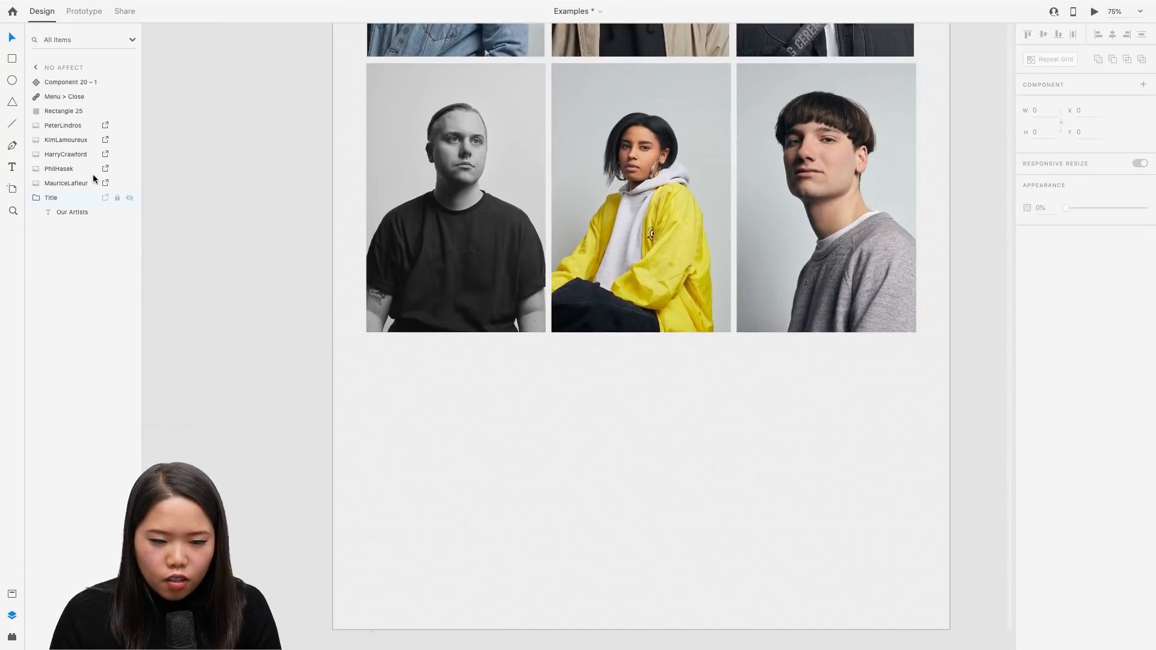
pyautogui.click(12, 169)
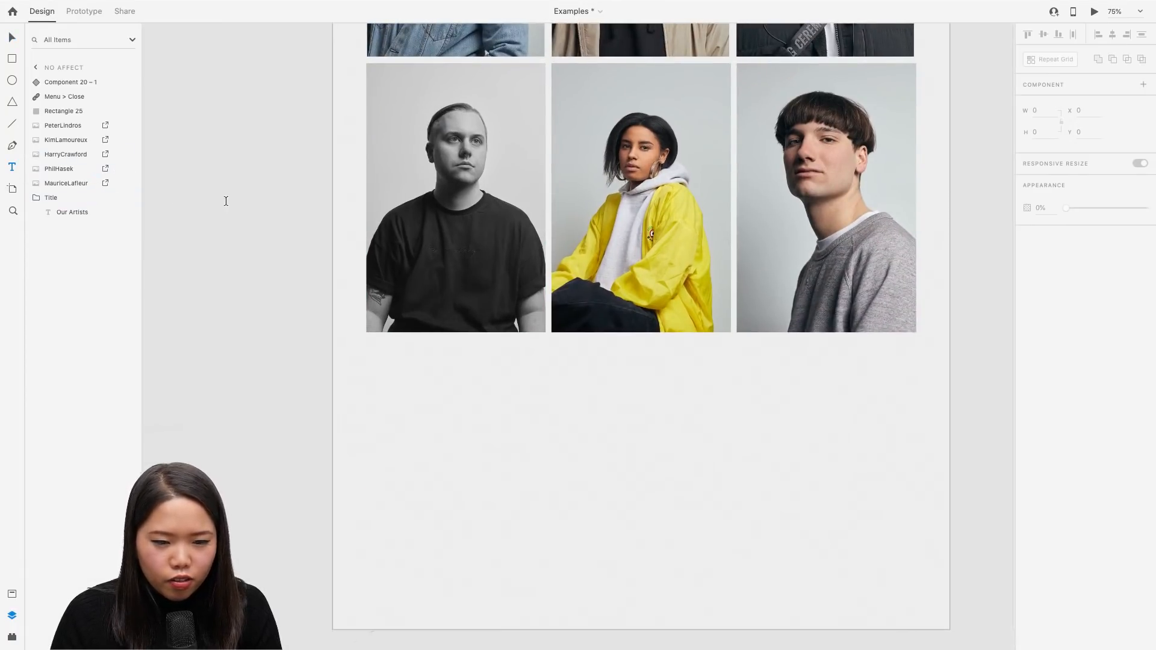
pyautogui.moveTo(456, 408); pyautogui.dragTo(545, 433)
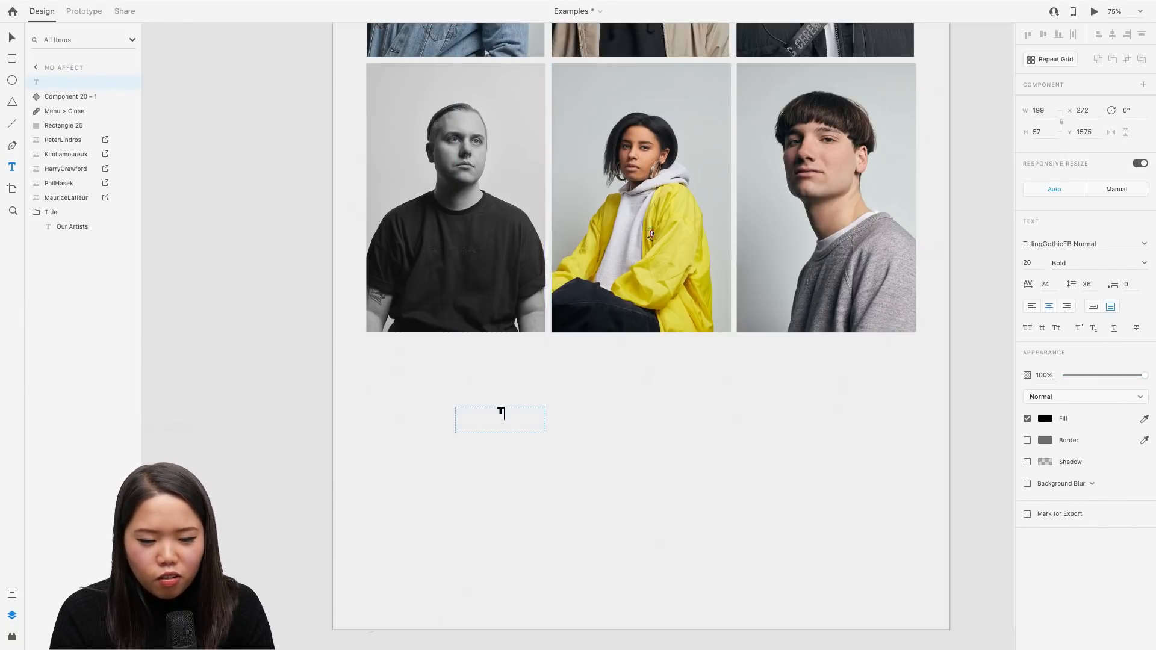
pyautogui.write('Tim')
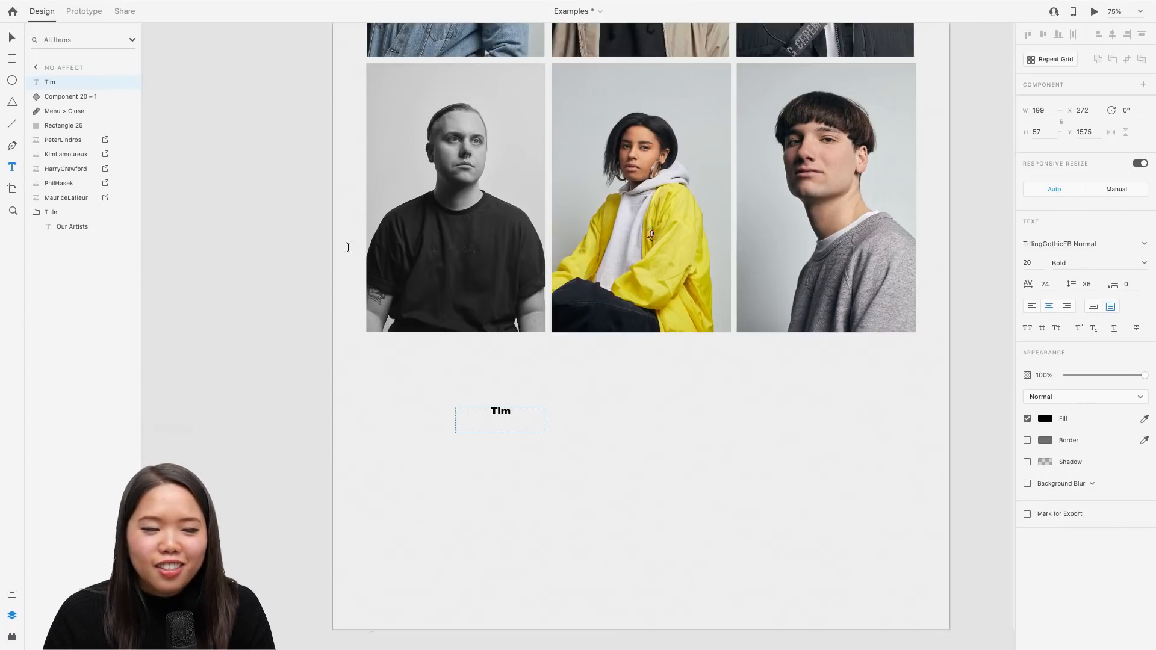
# Shrink the name's text box to about 84 by 25 and move it below the left corner of the grayscale portrait
pyautogui.press('Escape')
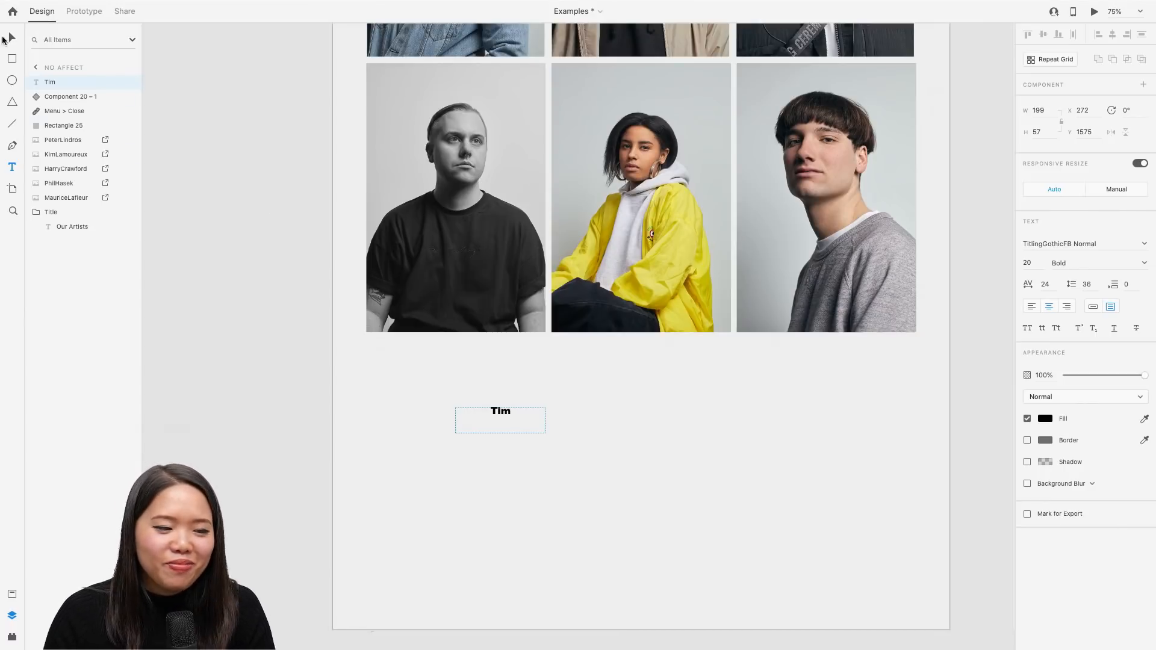
pyautogui.click(478, 342)
pyautogui.moveTo(511, 421); pyautogui.dragTo(393, 397)
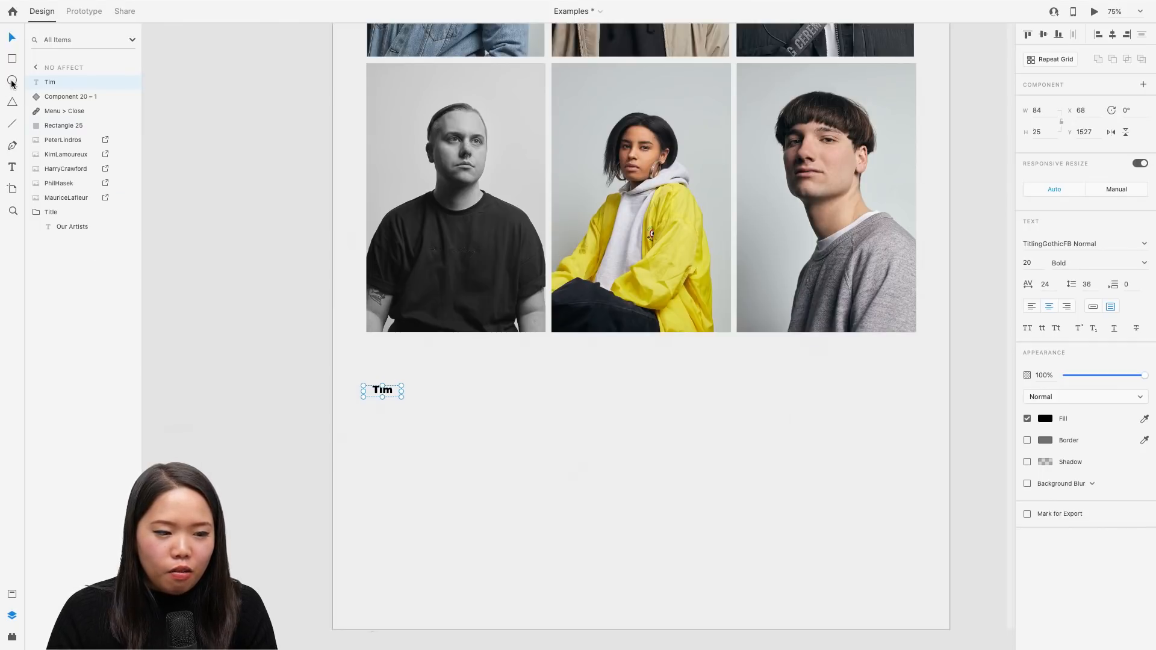
# Draw a rectangle about 120 by 37 beside the name and slant it, shifting its upper right corner 30 right and lower left corner 30 left
pyautogui.click(12, 60)
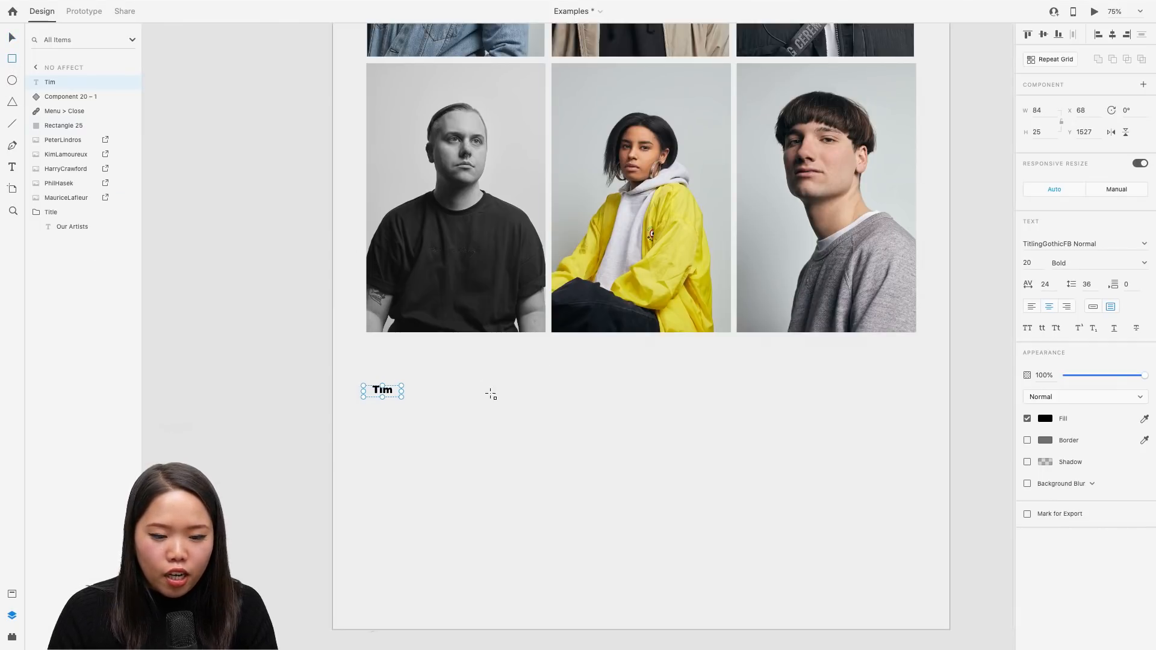
pyautogui.moveTo(486, 384); pyautogui.dragTo(540, 401)
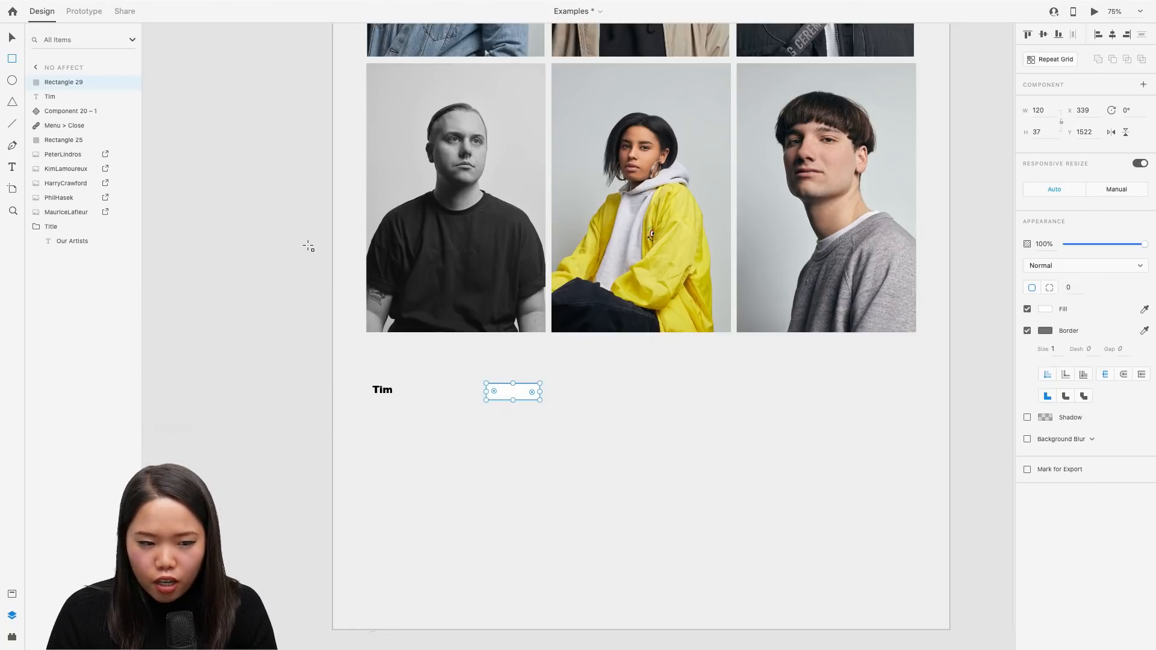
pyautogui.doubleClick(524, 397)
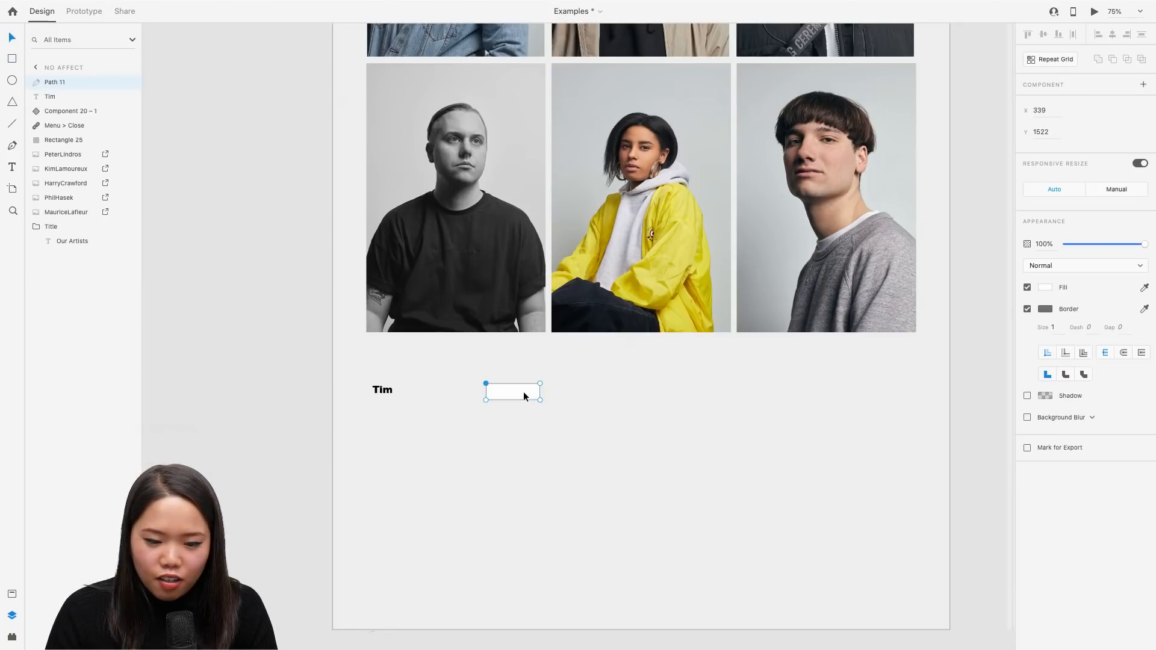
pyautogui.click(540, 383)
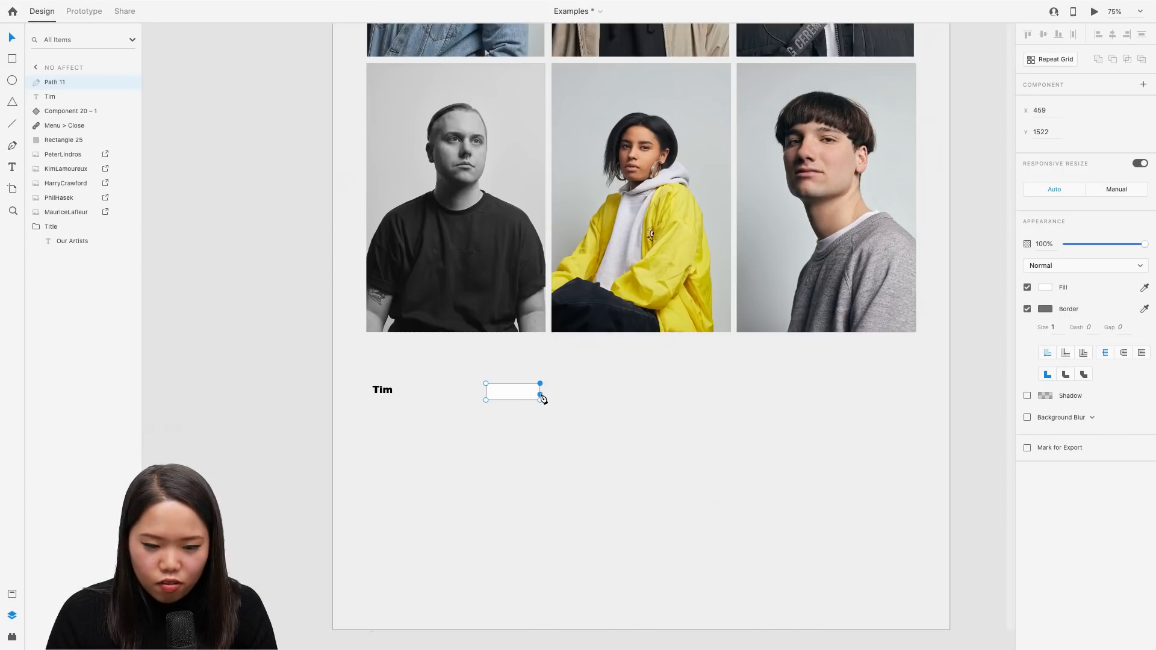
pyautogui.hotkey('shift', 'Right')
pyautogui.hotkey('shift', 'Right')
pyautogui.hotkey('shift', 'Right')
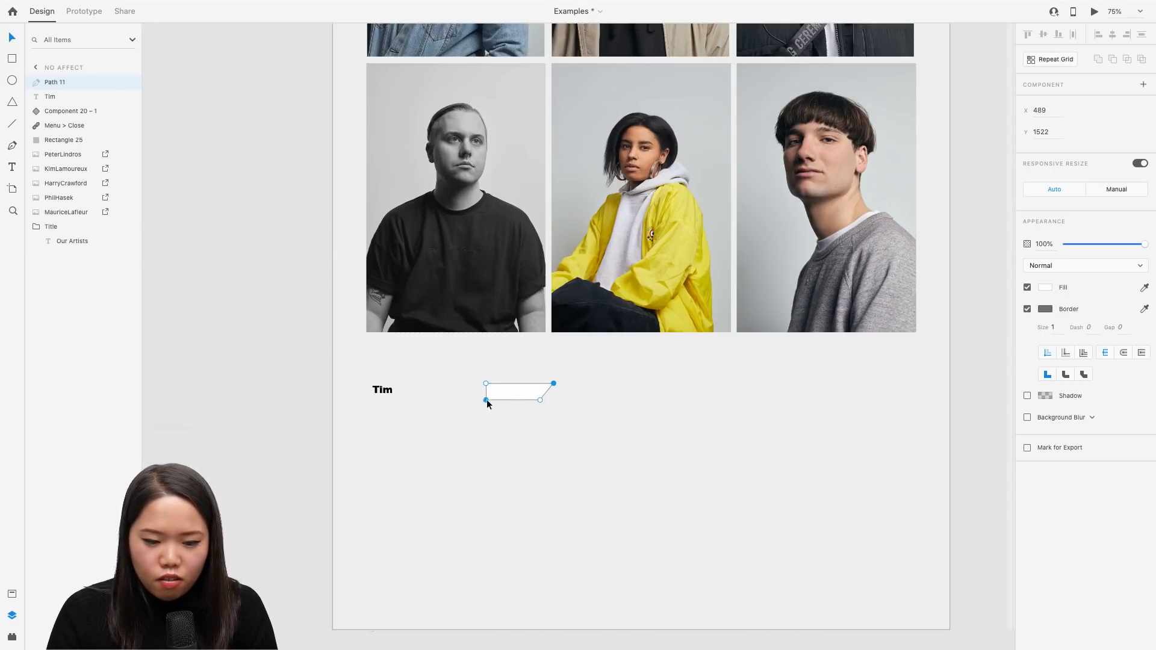
pyautogui.hotkey('shift', 'Left')
pyautogui.hotkey('shift', 'Left')
pyautogui.hotkey('shift', 'Left')
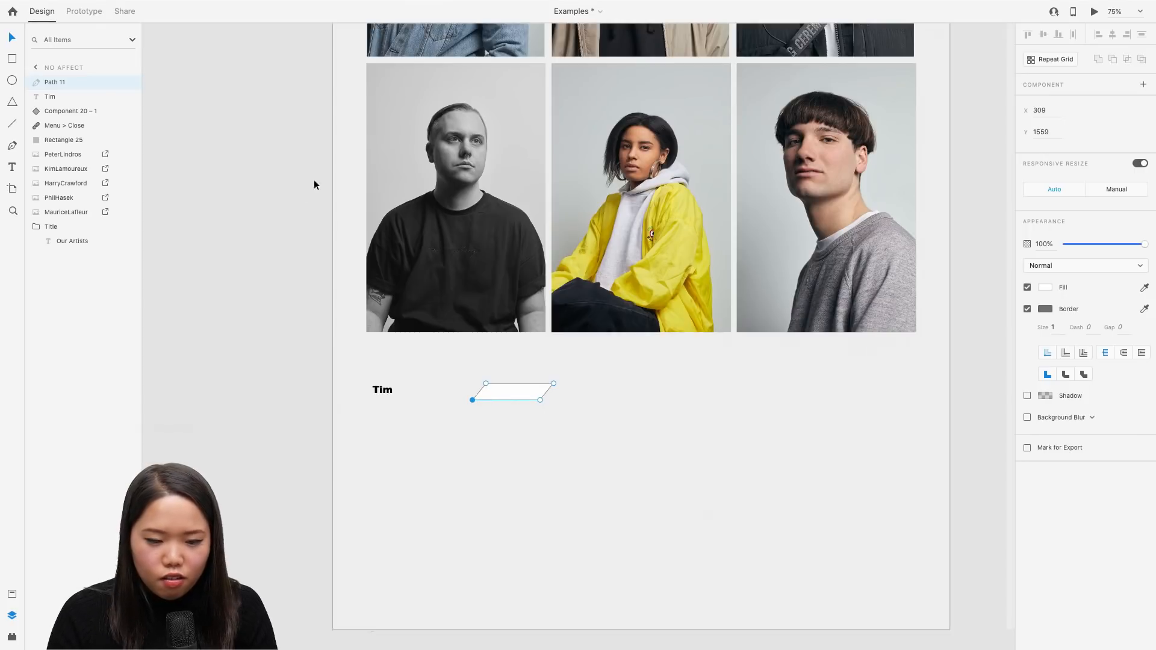
pyautogui.moveTo(591, 439); pyautogui.dragTo(487, 380)
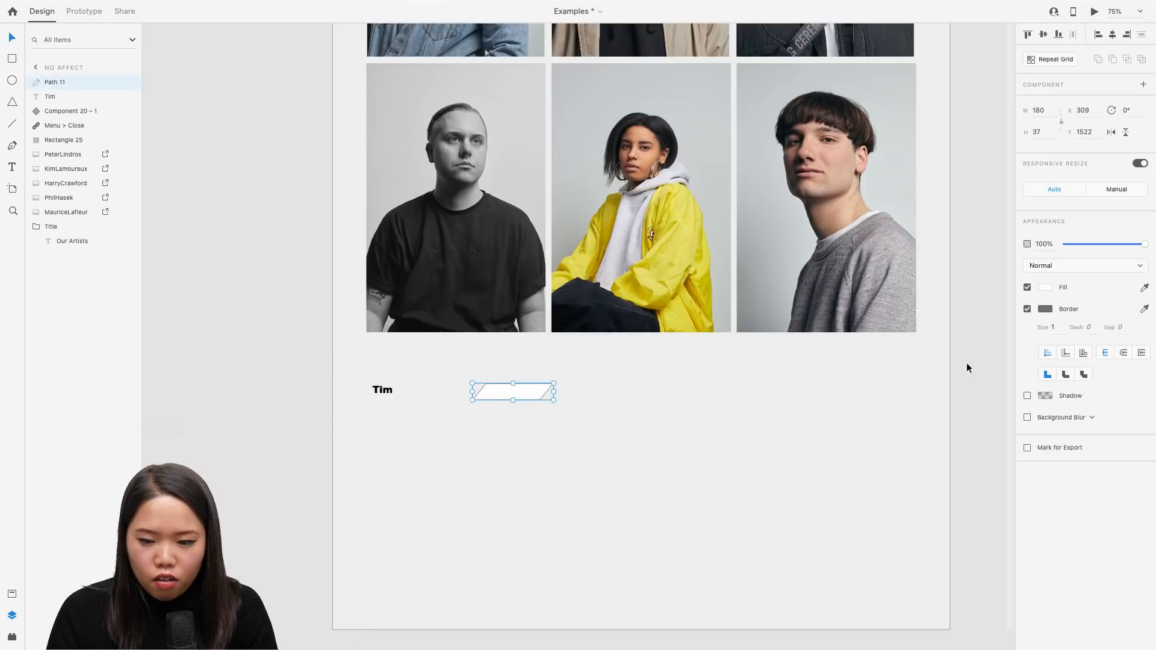
# Remove the parallelogram's border and fill it with the saved purple swatch
pyautogui.click(1027, 309)
pyautogui.click(1046, 288)
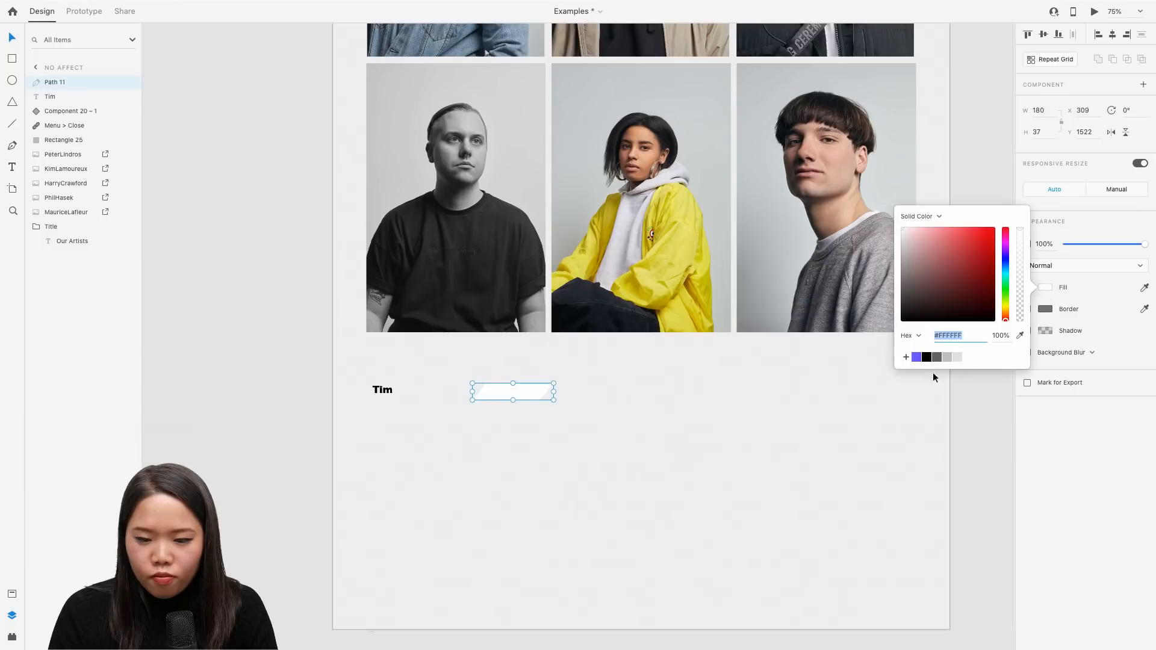
pyautogui.click(916, 358)
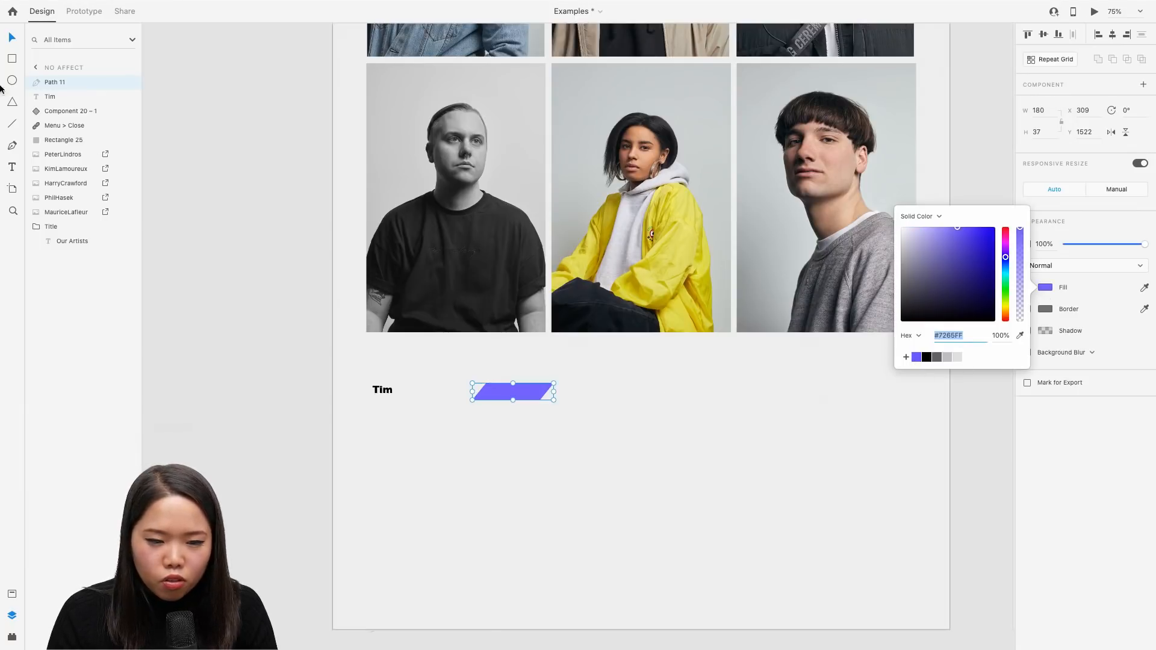
pyautogui.click(23, 42)
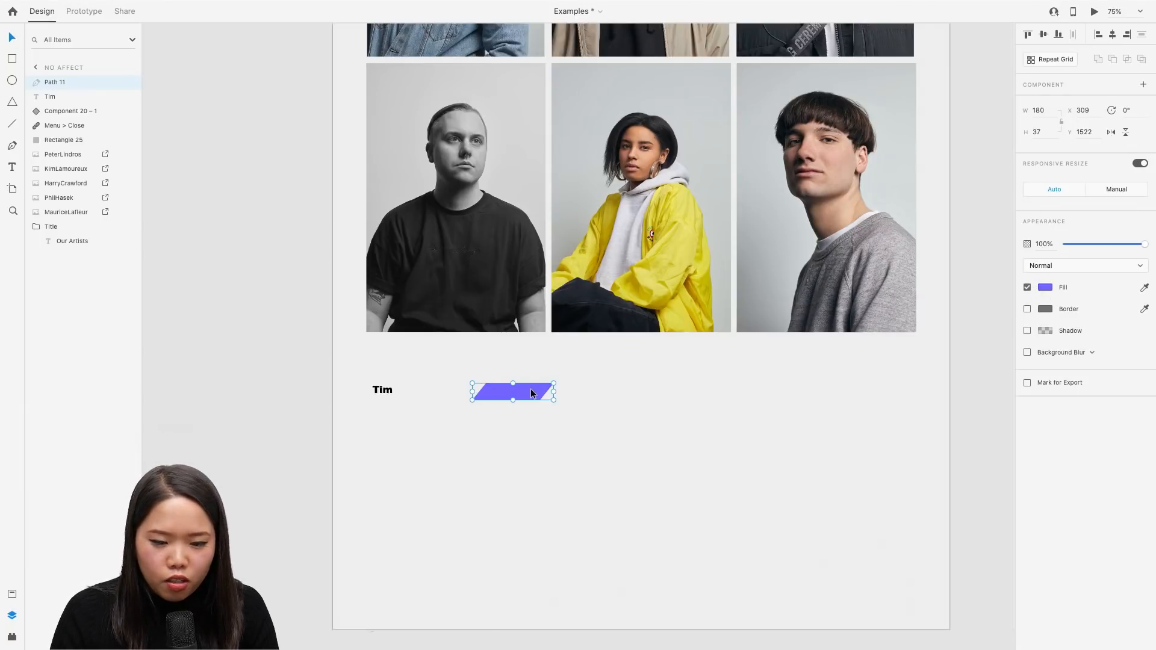
# Move the purple parallelogram and the name onto the lower part of the grayscale portrait and color the name white (#FFFFFF)
pyautogui.moveTo(530, 389); pyautogui.dragTo(485, 281)
pyautogui.moveTo(383, 390); pyautogui.dragTo(400, 283)
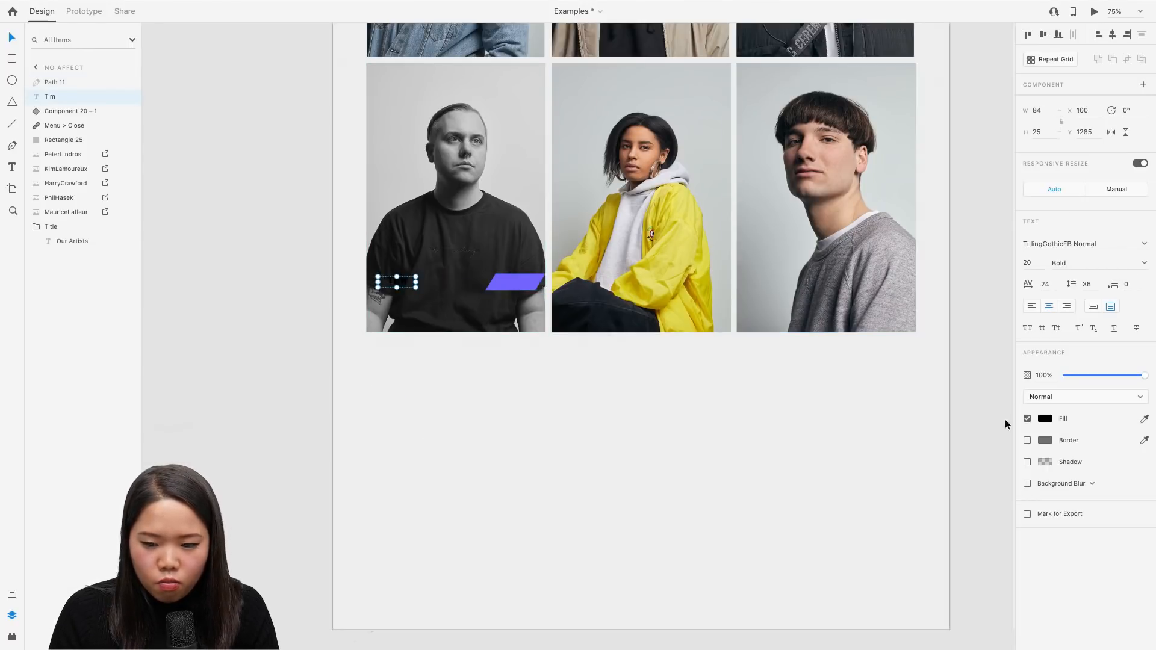
pyautogui.click(1045, 419)
pyautogui.moveTo(931, 387); pyautogui.dragTo(870, 336)
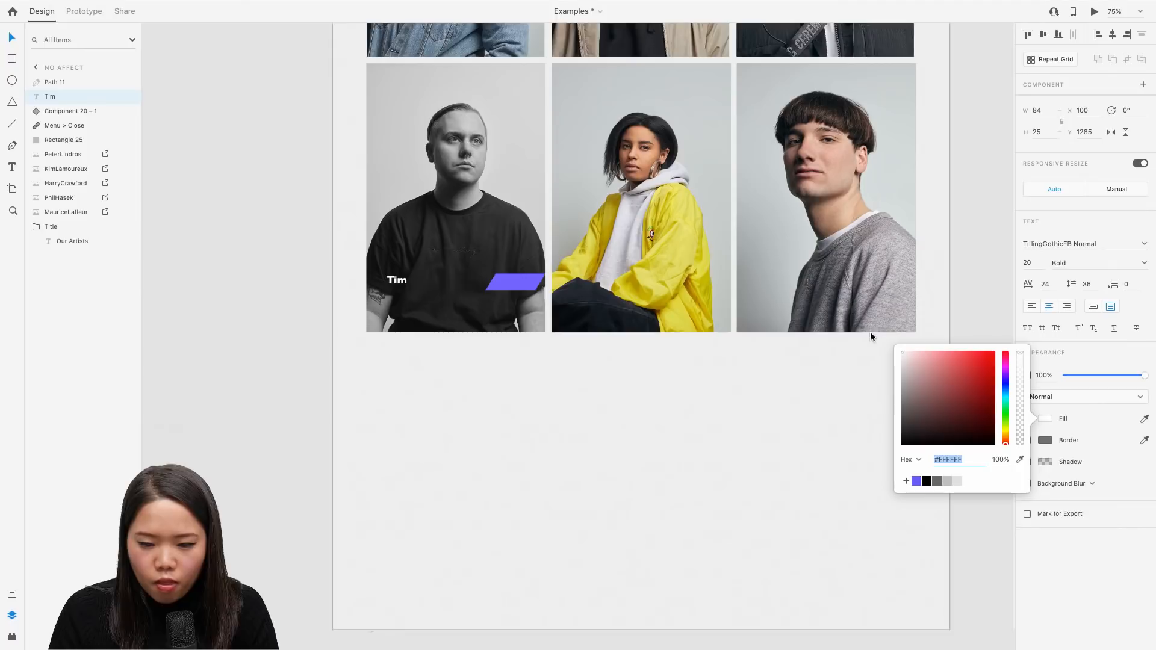
pyautogui.click(515, 359)
# Center the name over the purple parallelogram on the portrait, with the shape layered behind the text
pyautogui.moveTo(390, 283); pyautogui.dragTo(472, 287)
pyautogui.press('super+bracketleft')
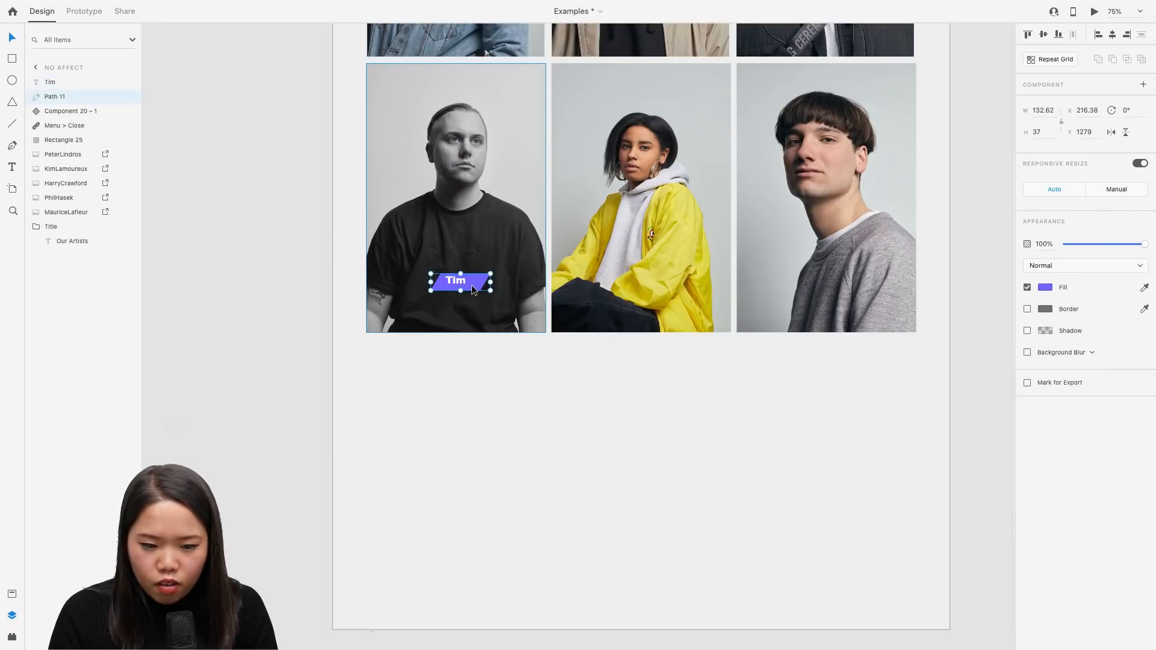
pyautogui.click(463, 286)
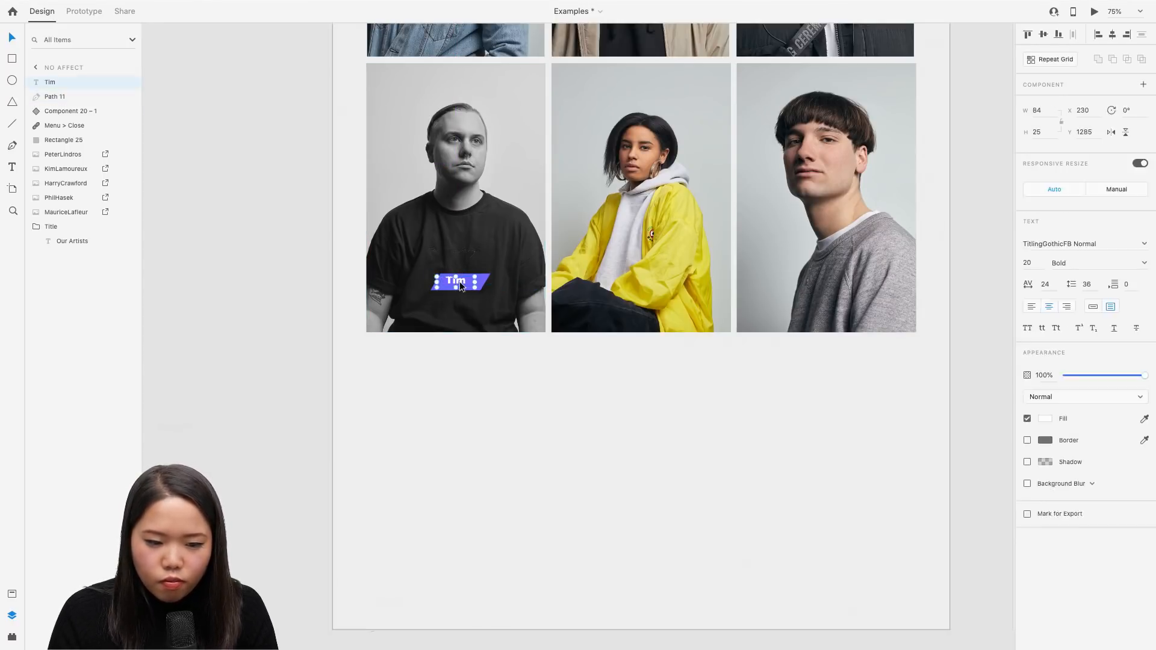
pyautogui.moveTo(464, 285); pyautogui.dragTo(464, 286)
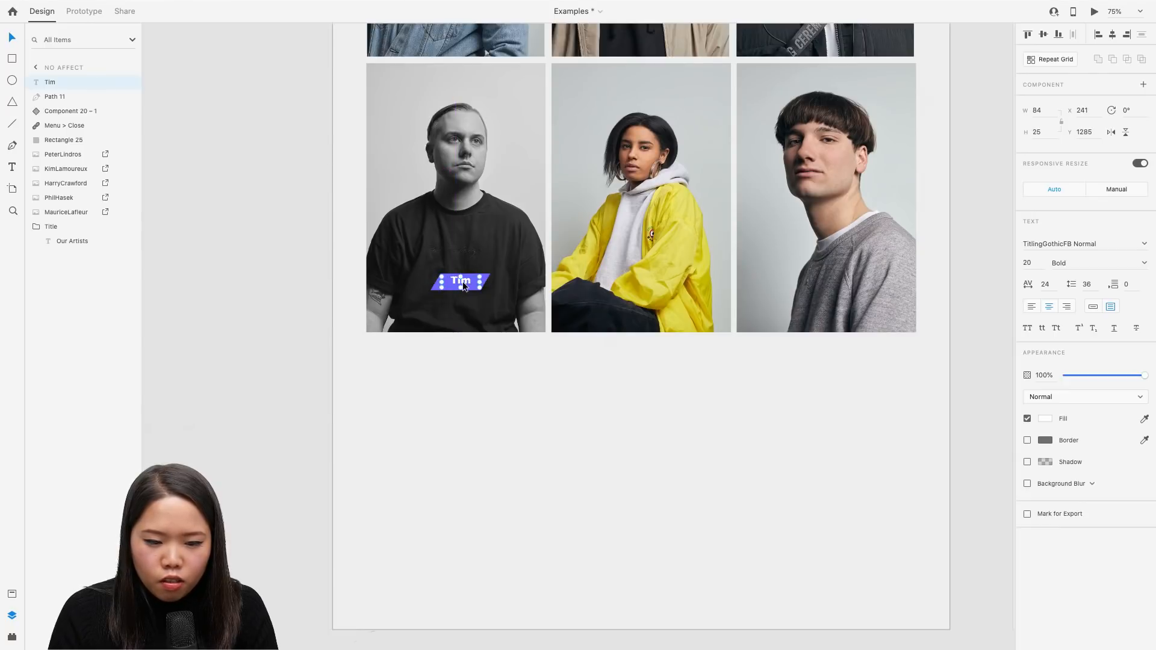
pyautogui.click(515, 399)
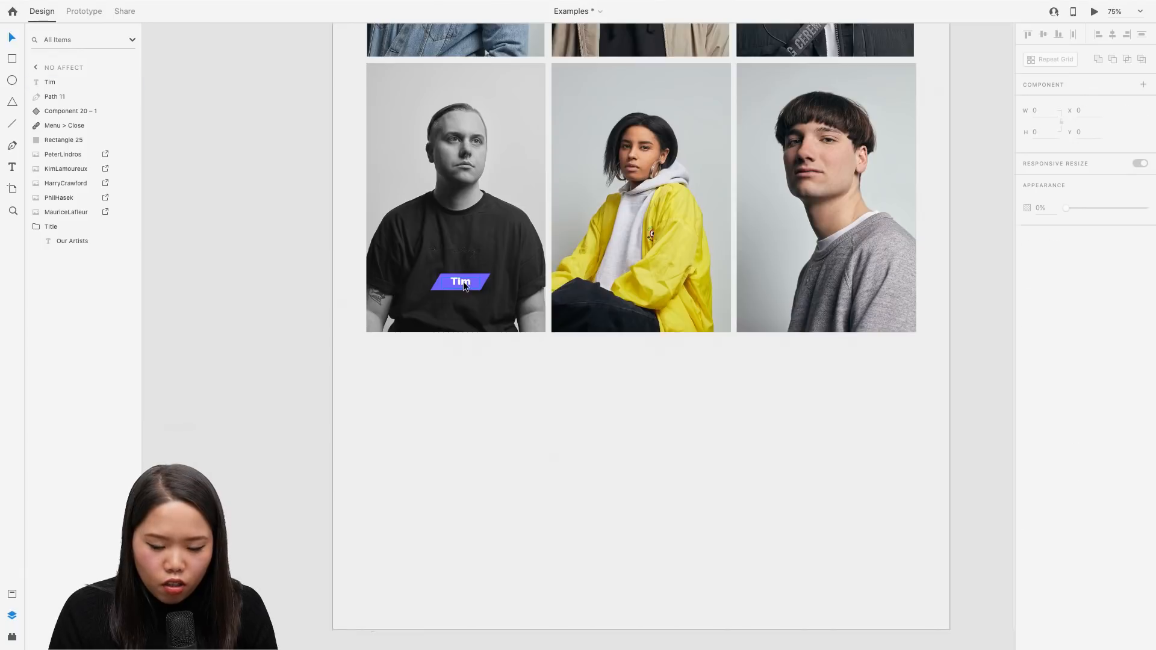
# Spread the label apart, placing the name at the portrait's left edge and the purple parallelogram at its right edge
pyautogui.moveTo(465, 287); pyautogui.dragTo(524, 278)
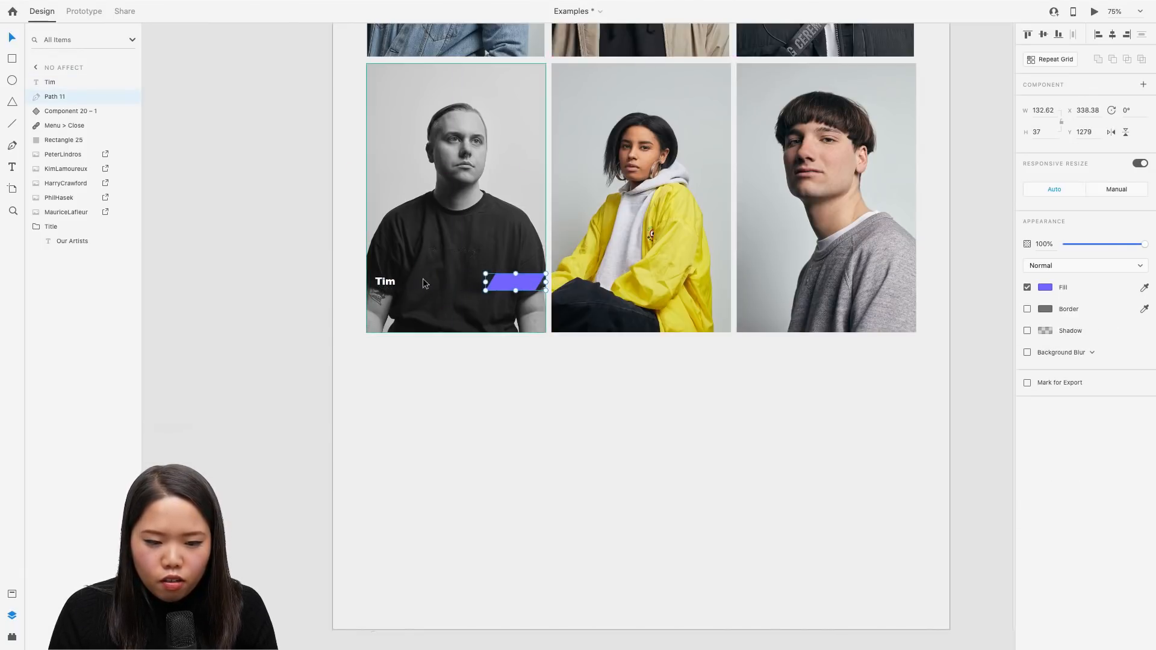
pyautogui.scroll(2, 431, 287)
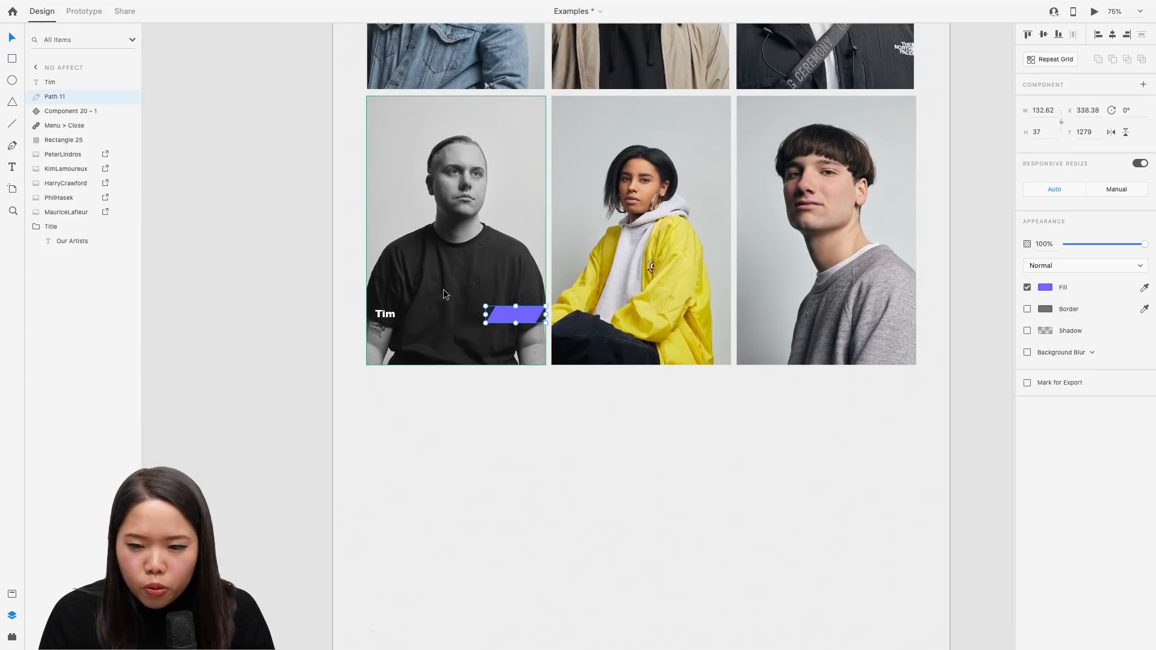
pyautogui.scroll(1, 443, 293)
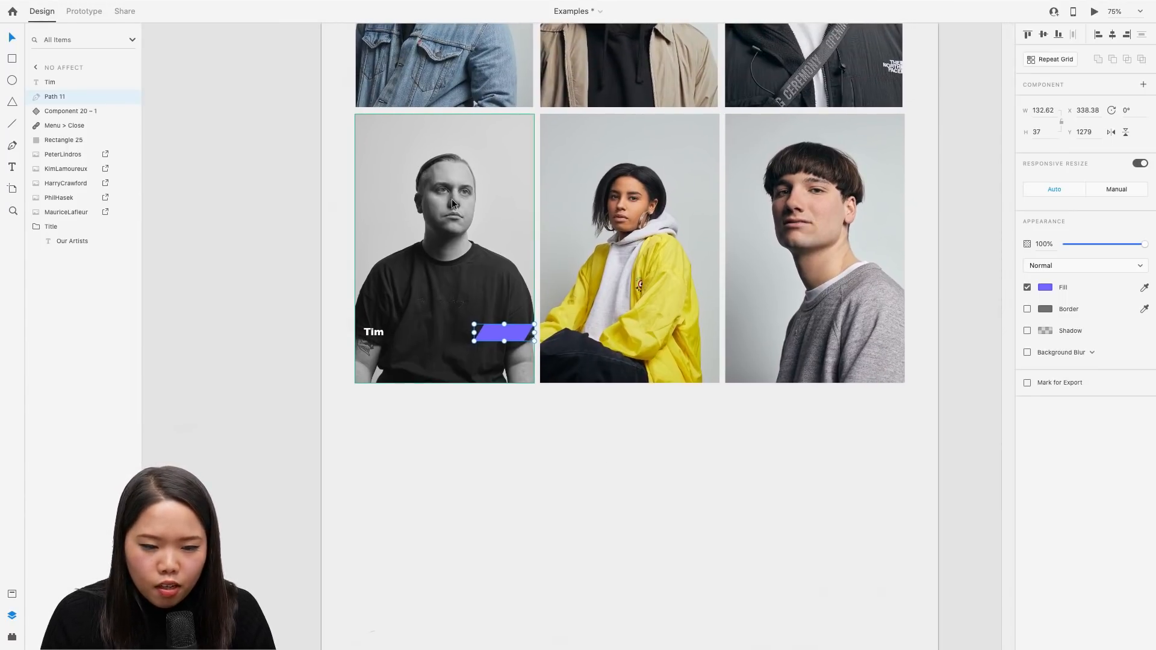
pyautogui.scroll(-1, 452, 247)
# Cut the name and purple parallelogram and paste them inside the portrait component's Default State, above the black overlay
pyautogui.click(374, 329)
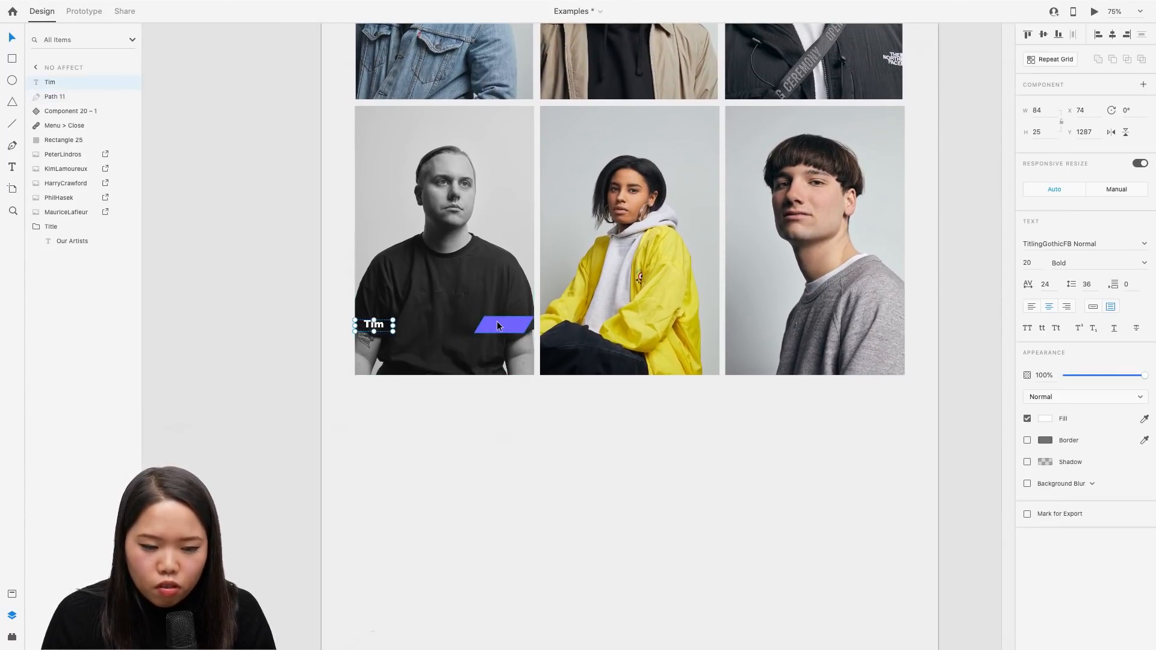
pyautogui.keyDown('shift'); pyautogui.click(501, 325); pyautogui.keyUp('shift')
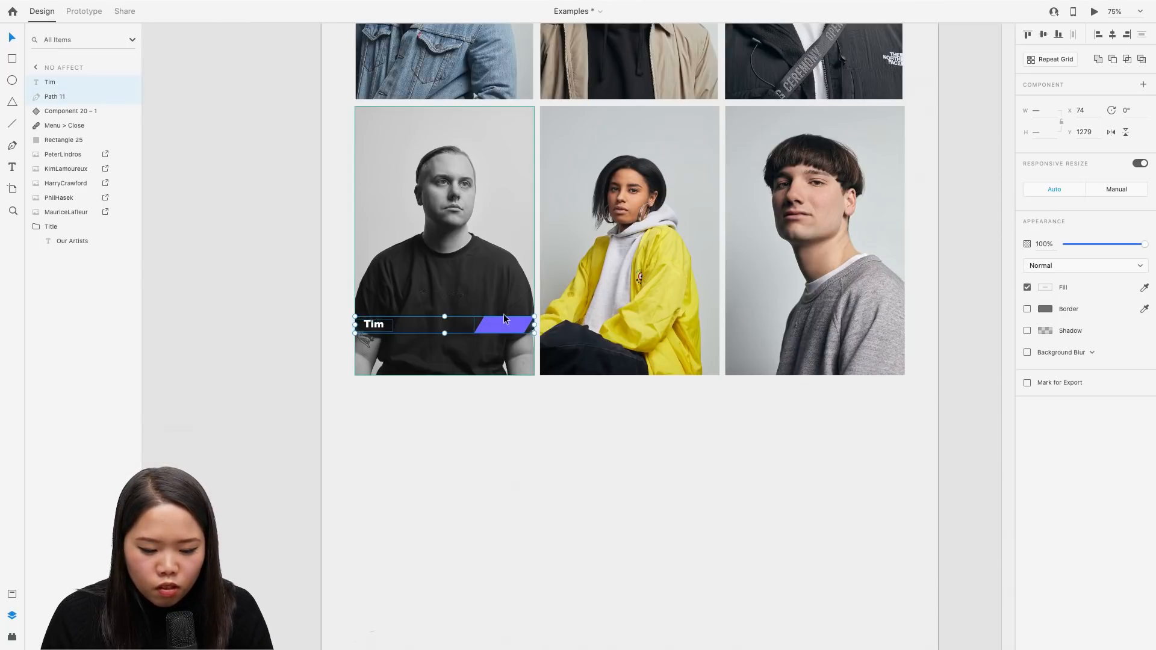
pyautogui.press('Delete')
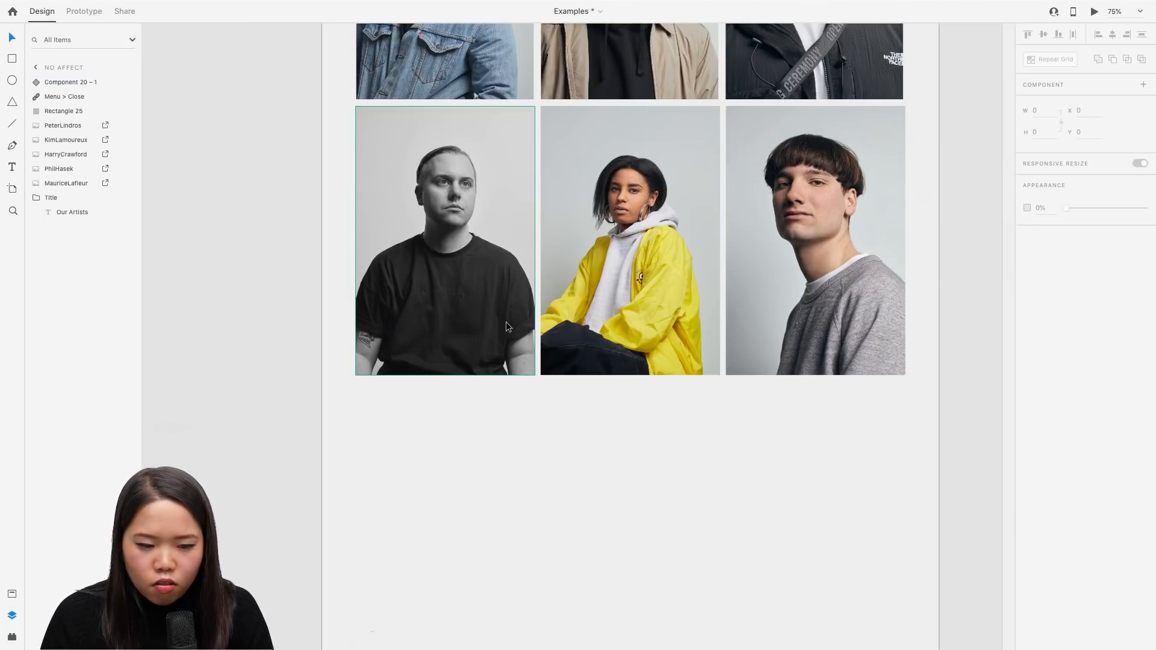
pyautogui.click(525, 150)
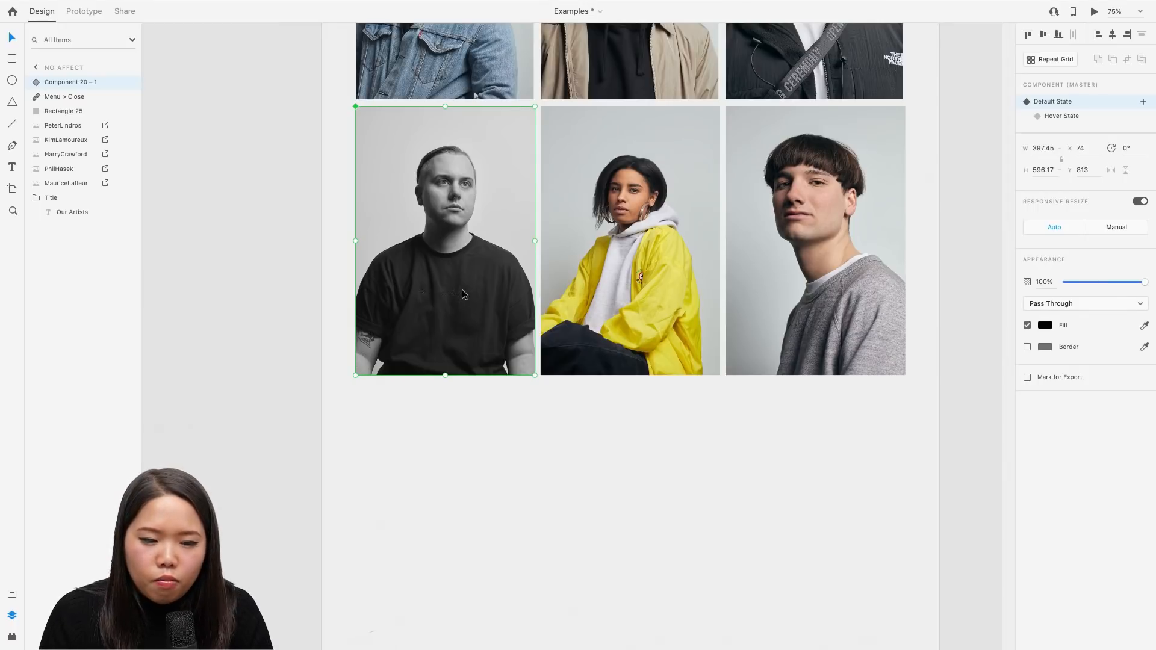
pyautogui.doubleClick(449, 254)
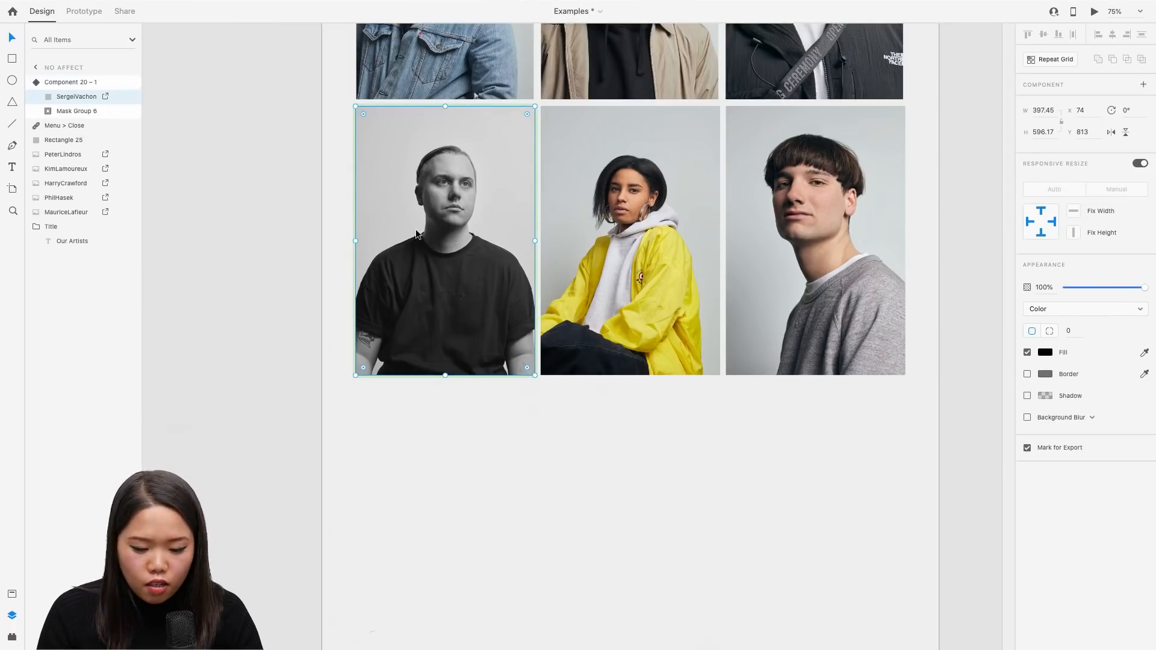
pyautogui.hotkey('ctrl', 'v')
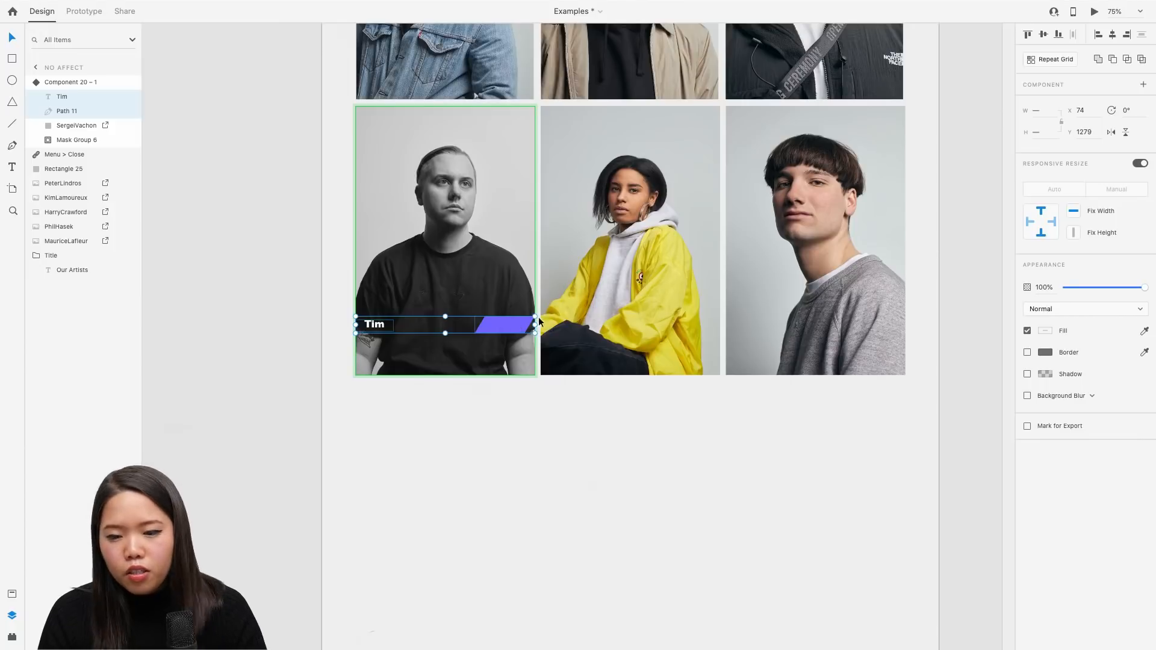
# Set the opacity of the name and parallelogram to 0% in the Default State and check both hidden layers
pyautogui.moveTo(1146, 289); pyautogui.dragTo(1050, 289)
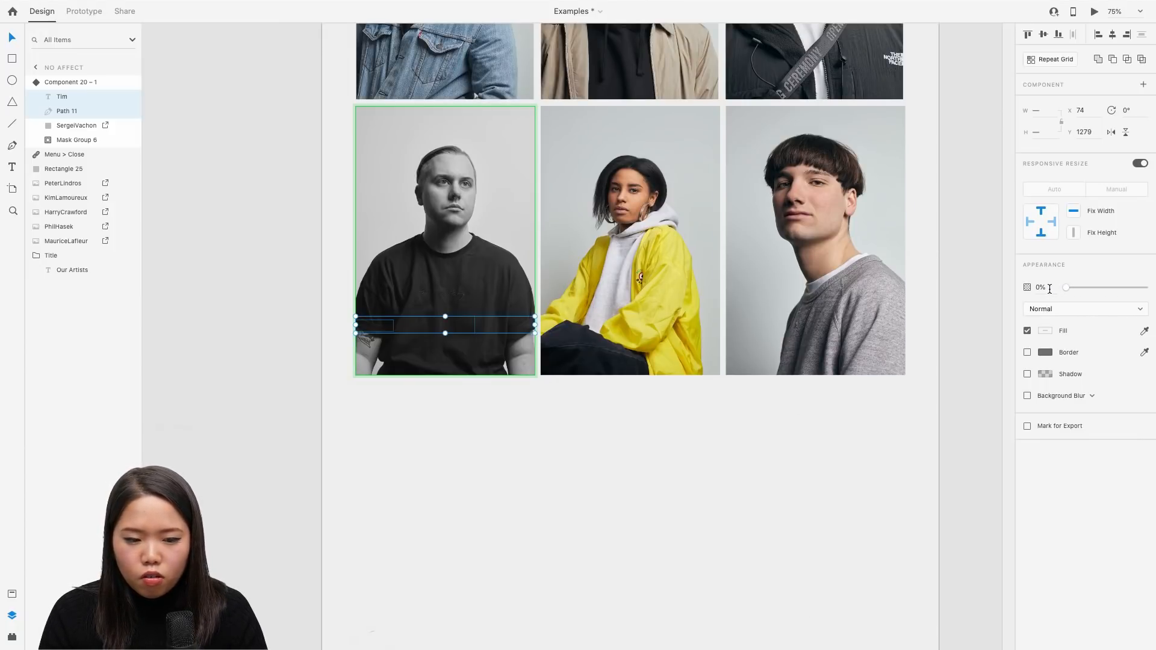
pyautogui.click(603, 413)
pyautogui.click(499, 325)
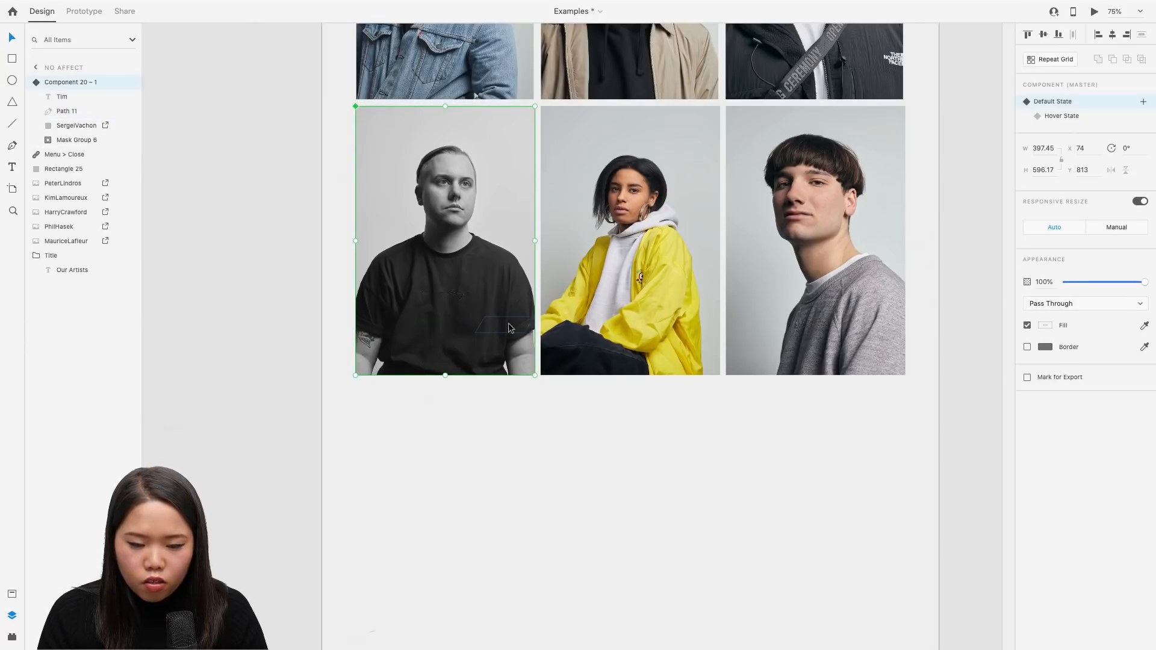
pyautogui.doubleClick(505, 327)
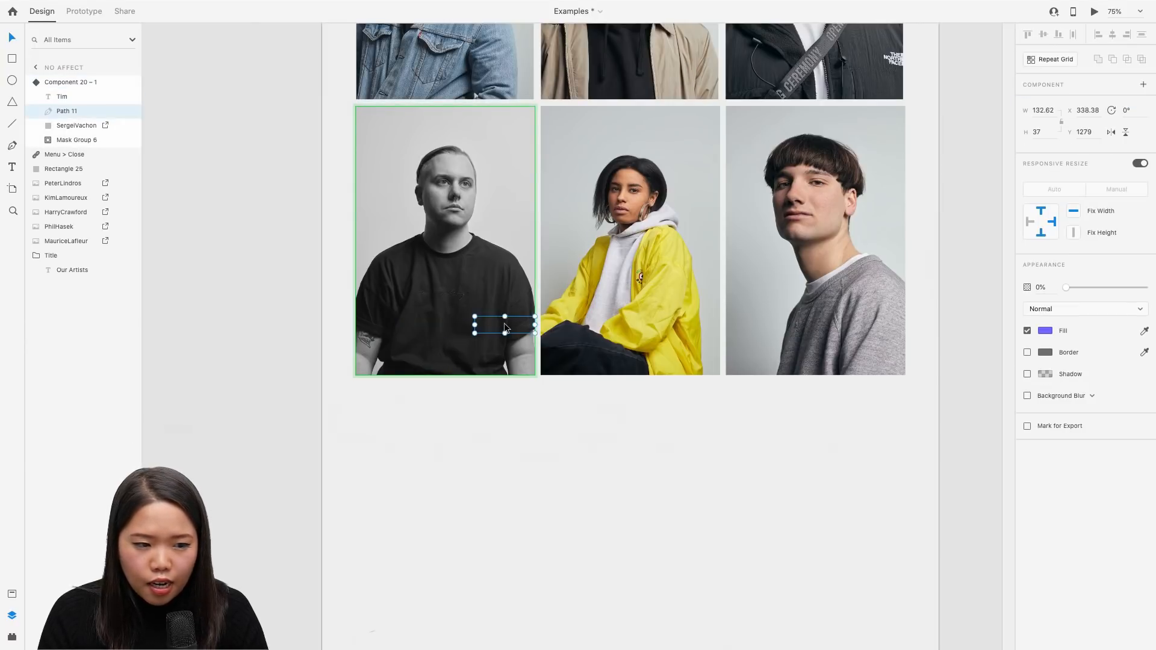
pyautogui.keyDown('shift'); pyautogui.click(380, 326); pyautogui.keyUp('shift')
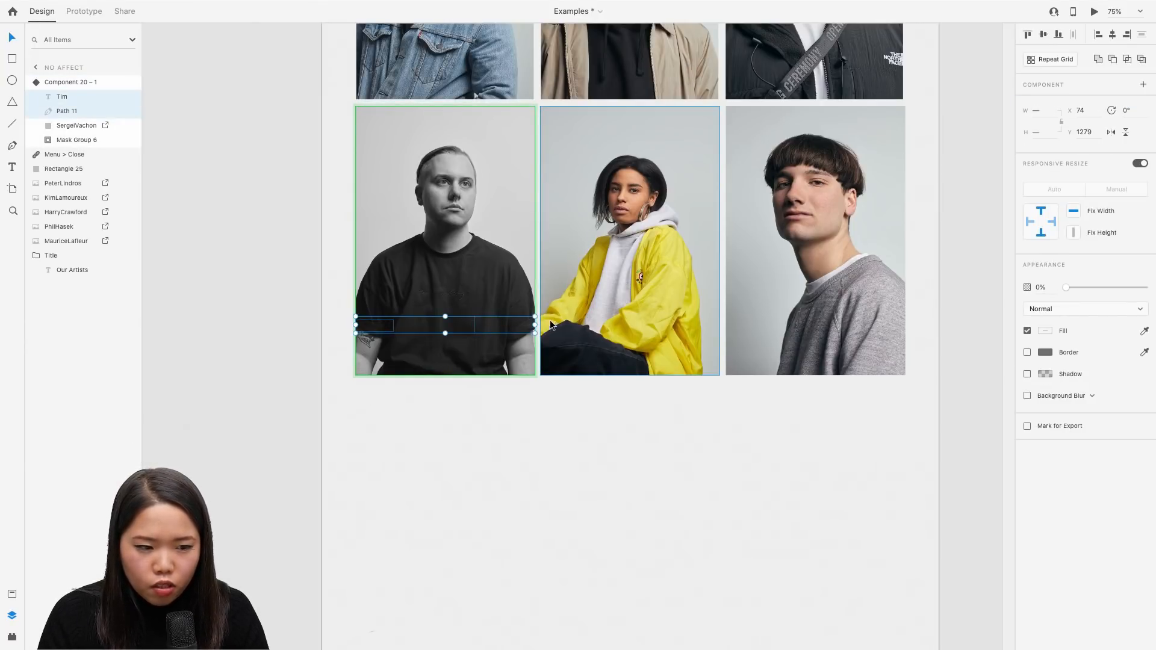
pyautogui.click(992, 232)
# Set the opacity of the name and purple parallelogram to 100% in the portrait component's Hover State
pyautogui.click(498, 217)
pyautogui.click(1064, 115)
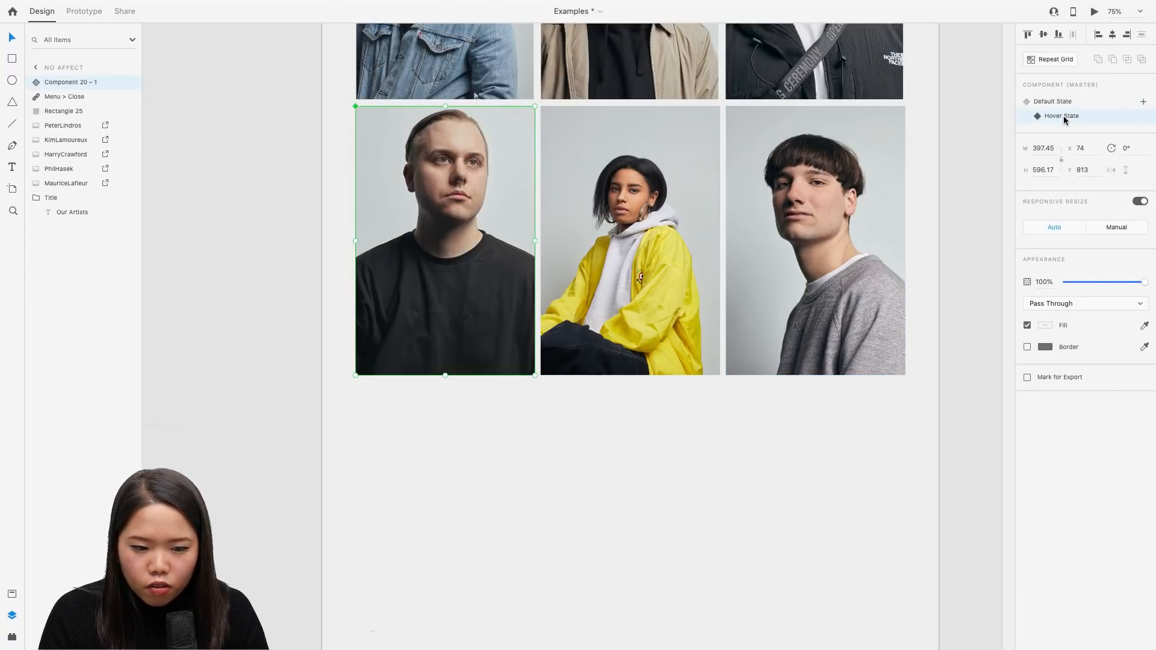
pyautogui.doubleClick(476, 286)
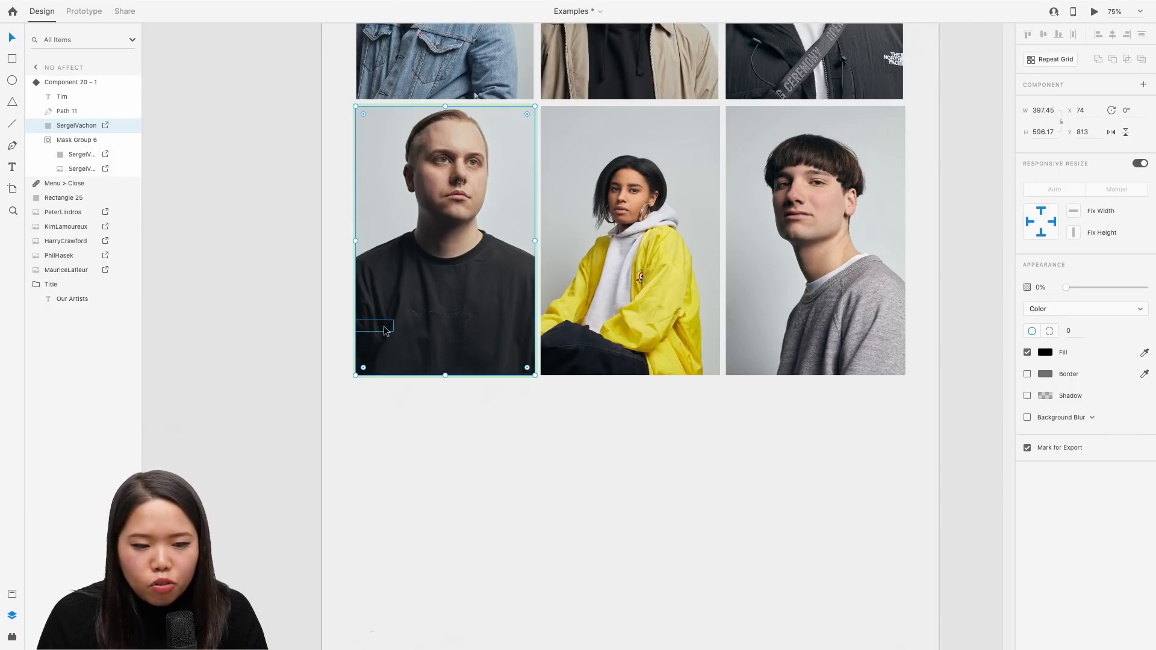
pyautogui.click(506, 324)
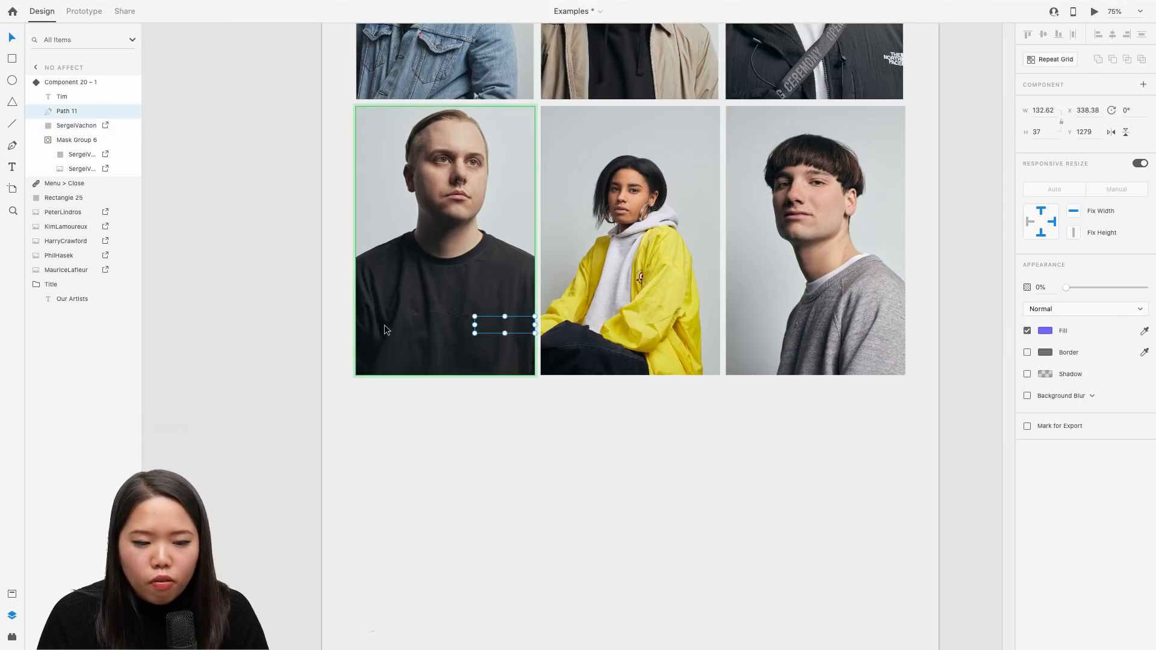
pyautogui.keyDown('shift'); pyautogui.click(386, 325); pyautogui.keyUp('shift')
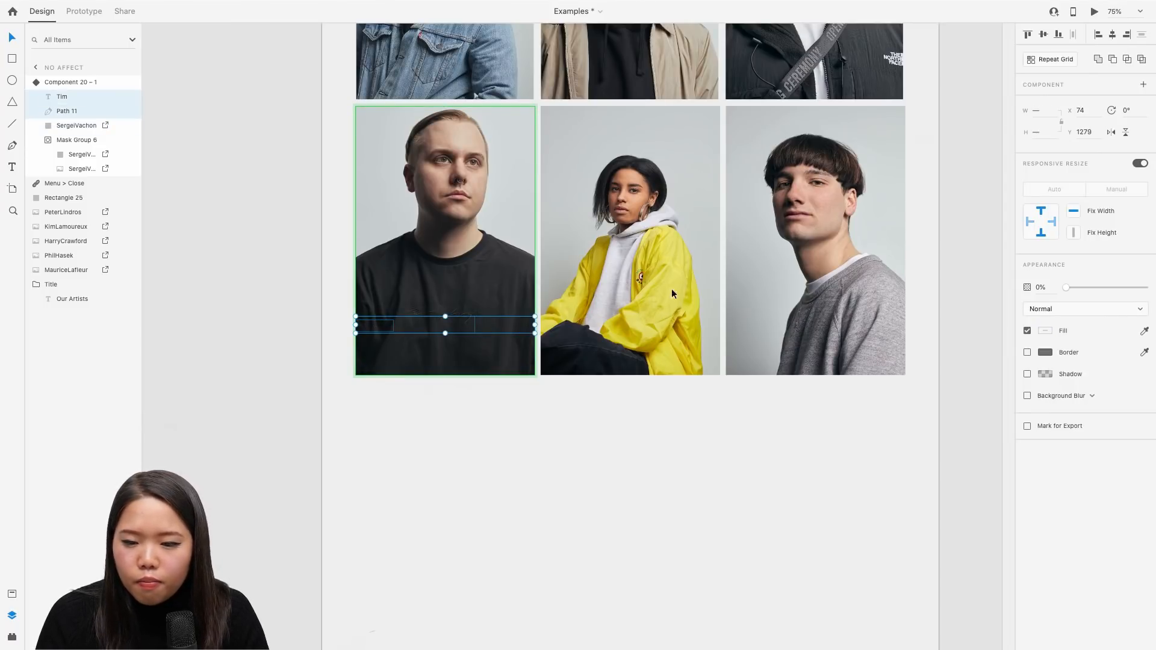
pyautogui.moveTo(1066, 287); pyautogui.dragTo(1145, 287)
# Center the purple parallelogram horizontally on the Hover State portrait and place the name over it
pyautogui.click(496, 328)
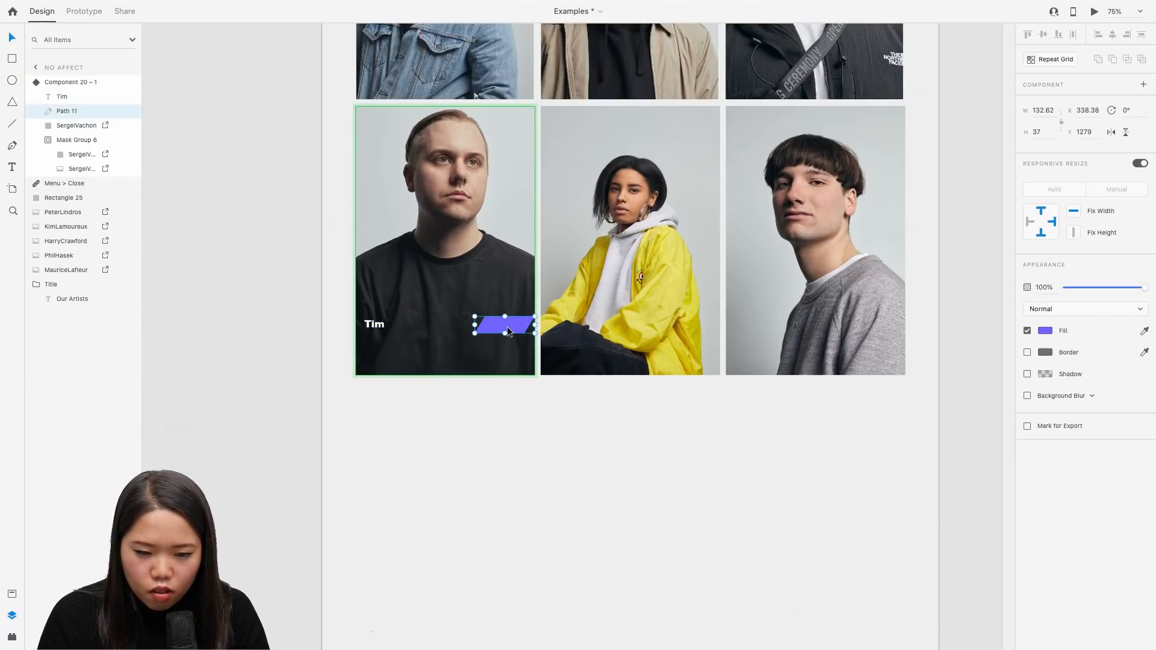
pyautogui.moveTo(507, 327); pyautogui.dragTo(453, 330)
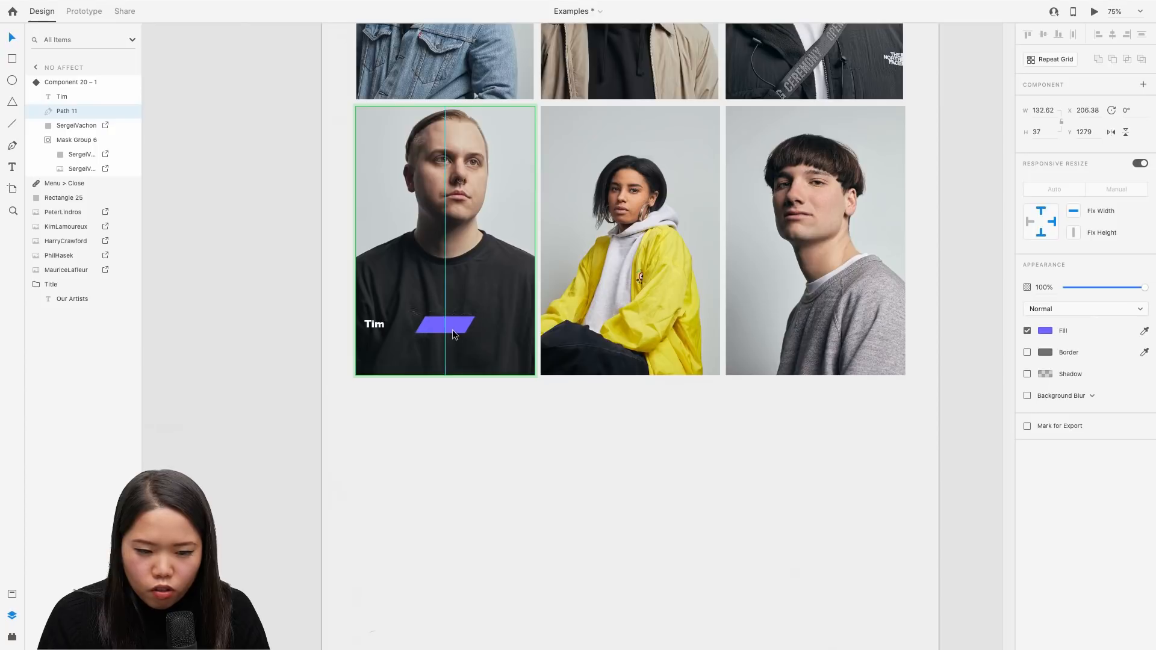
pyautogui.click(382, 326)
pyautogui.moveTo(383, 326); pyautogui.dragTo(441, 328)
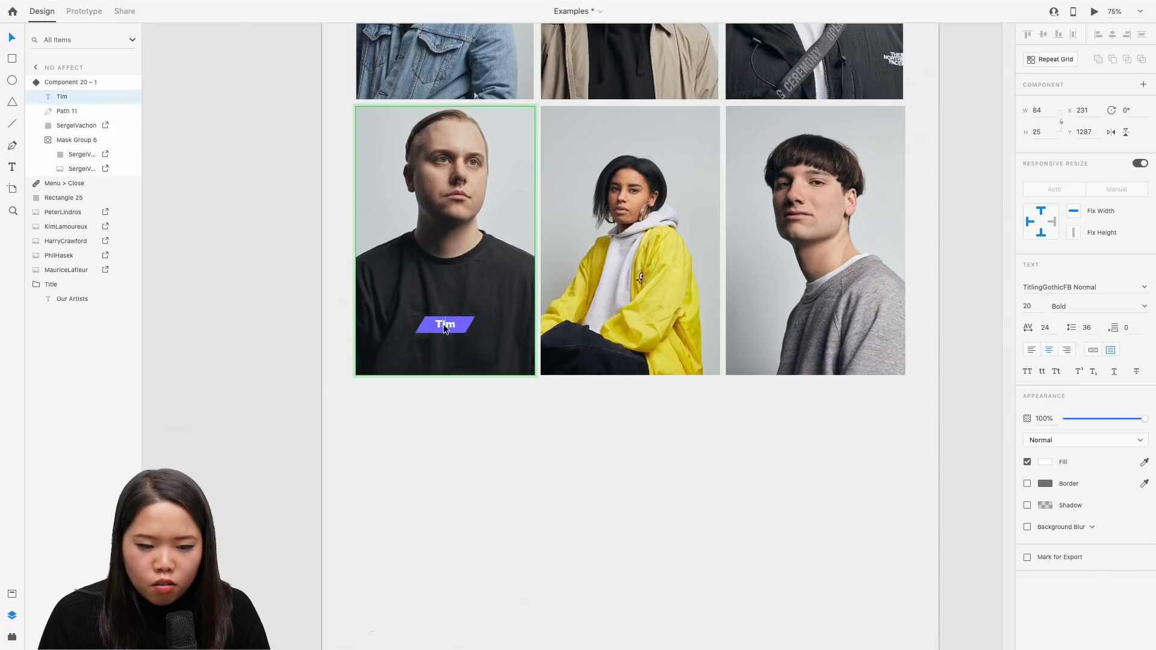
pyautogui.click(458, 402)
# Compare the component's Default and Hover States, test the portrait's hover effect in the preview, and close the preview
pyautogui.click(434, 226)
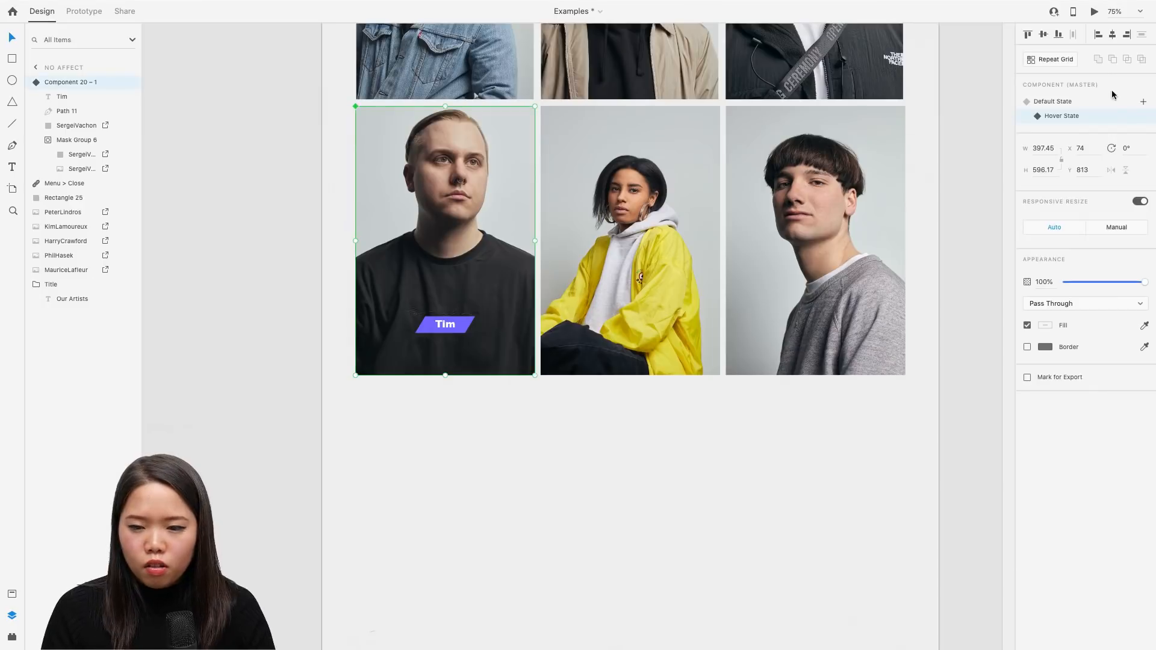
pyautogui.click(1106, 103)
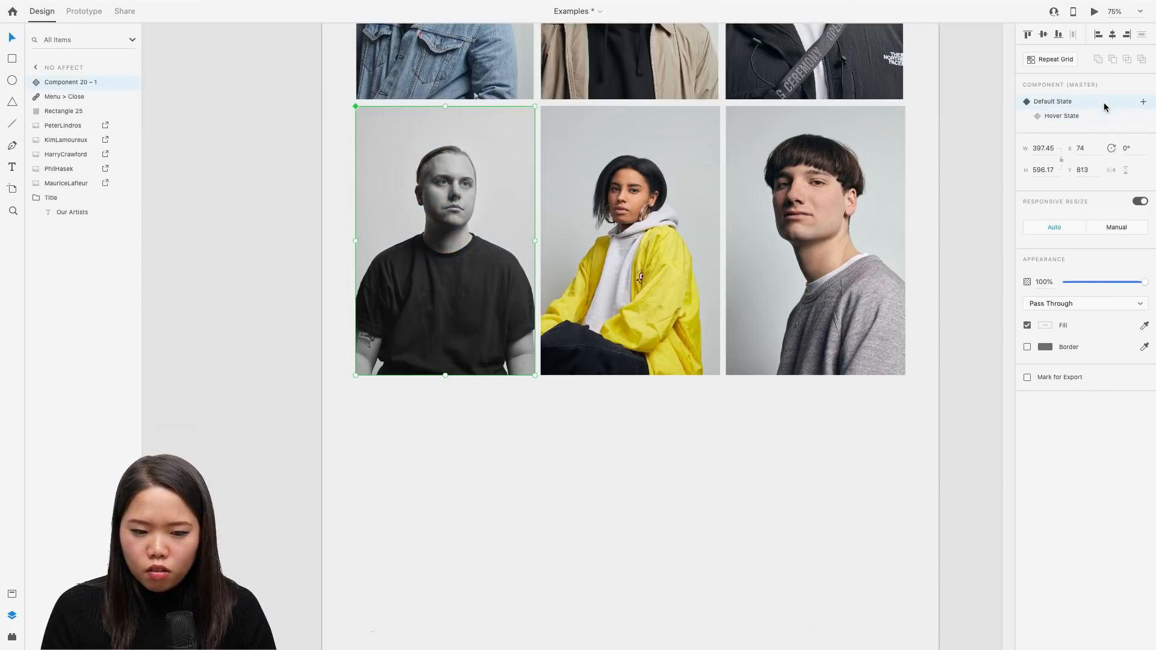
pyautogui.click(1070, 116)
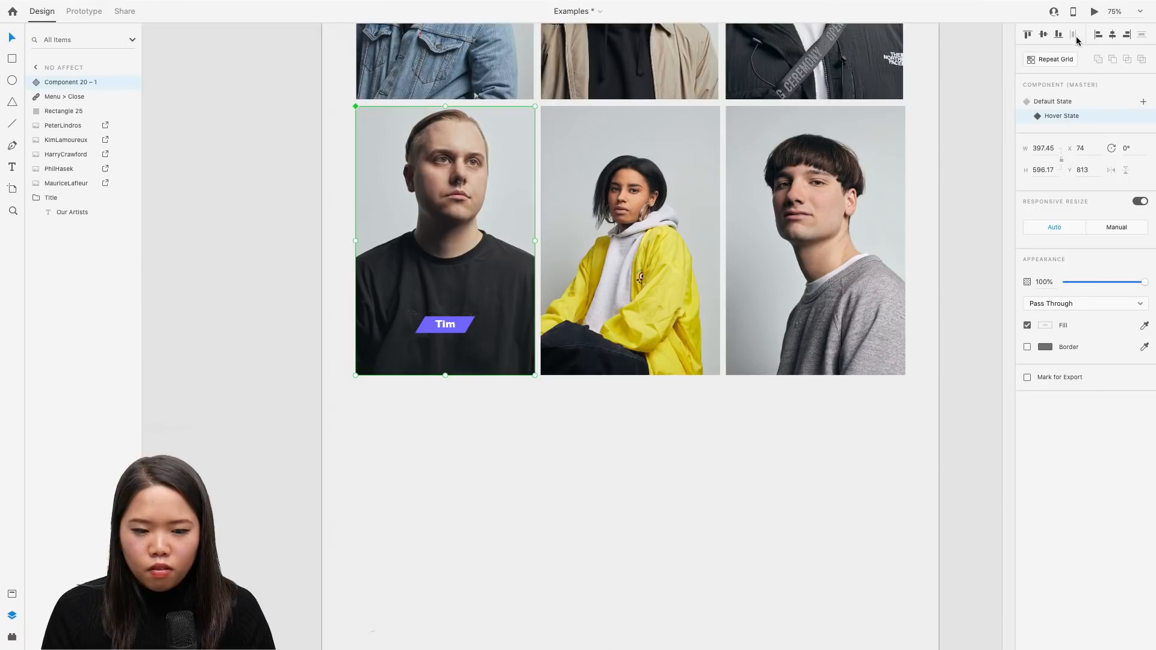
pyautogui.click(1095, 12)
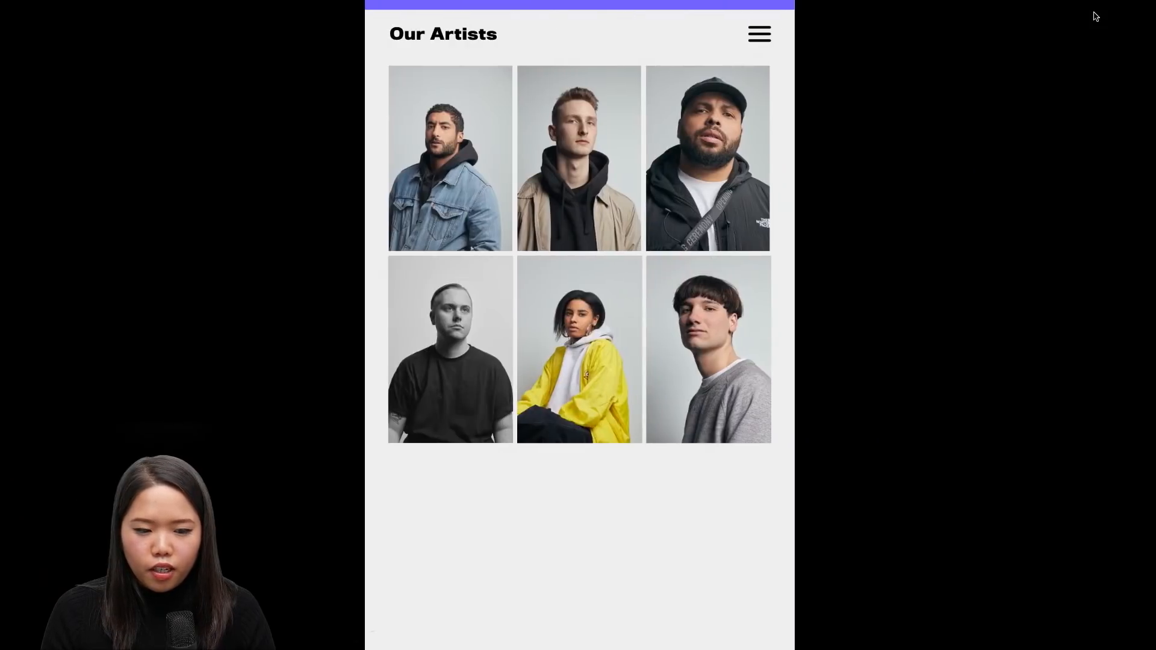
pyautogui.moveTo(464, 378)
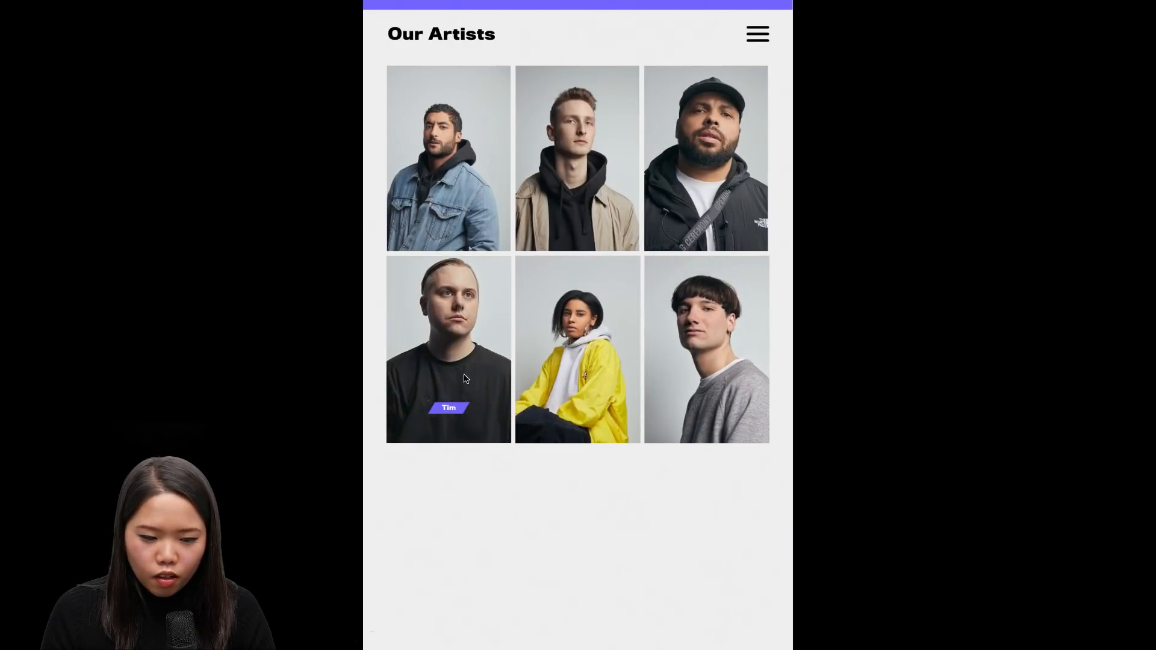
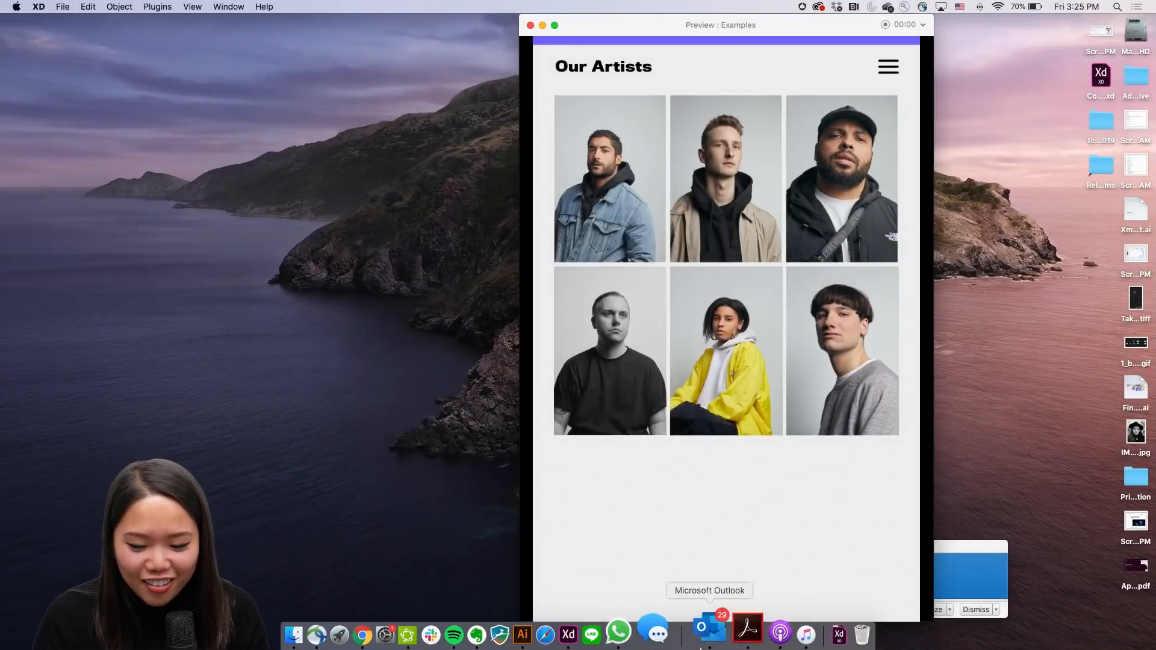
pyautogui.click(568, 635)
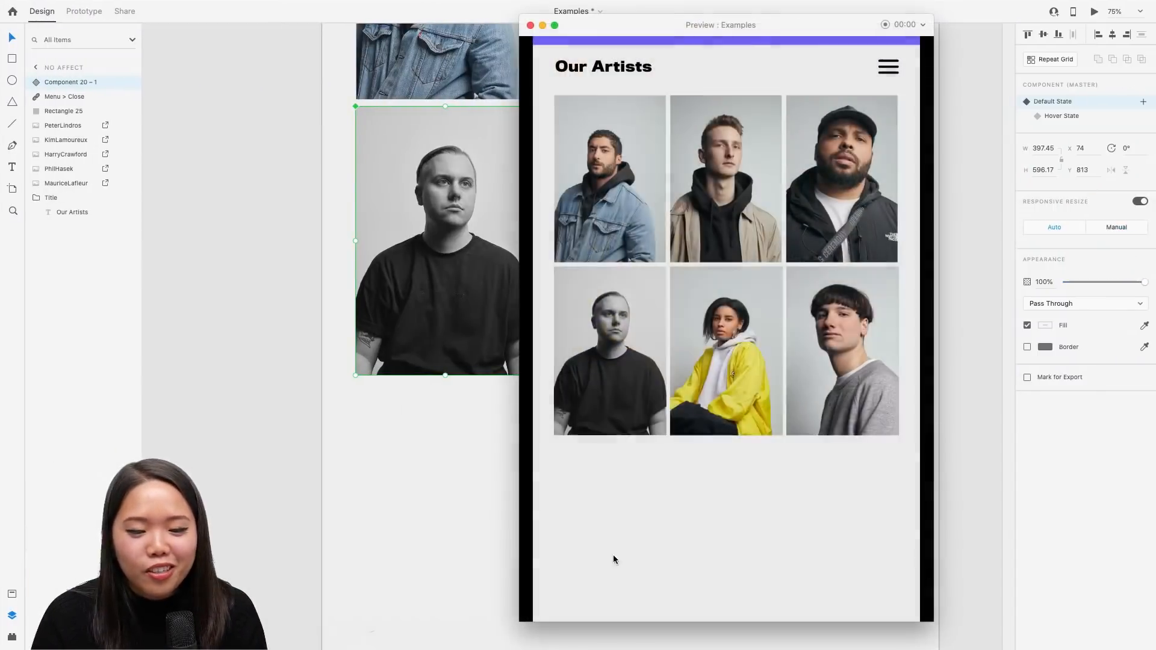
pyautogui.click(530, 24)
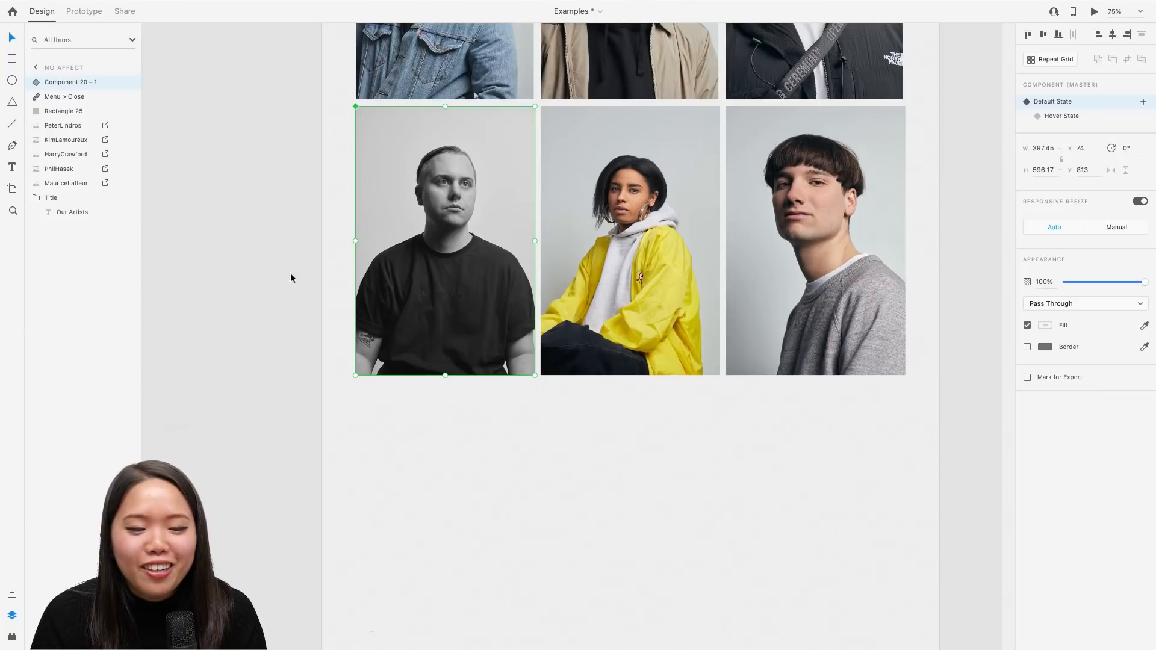
# Locate the Packing wrap artboard with its grid of gray circles and examine it up close
pyautogui.click(266, 287)
pyautogui.press('super+minus')
pyautogui.press('super+minus')
pyautogui.scroll(-4, 266, 287)
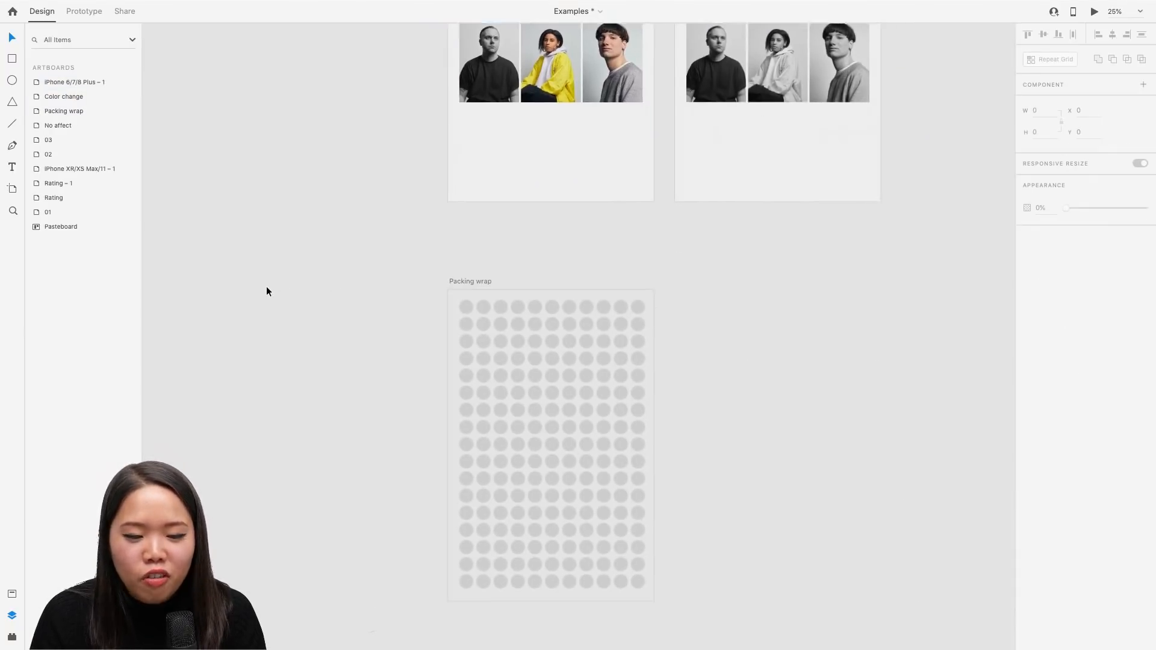
pyautogui.scroll(-1, 266, 291)
pyautogui.click(461, 266)
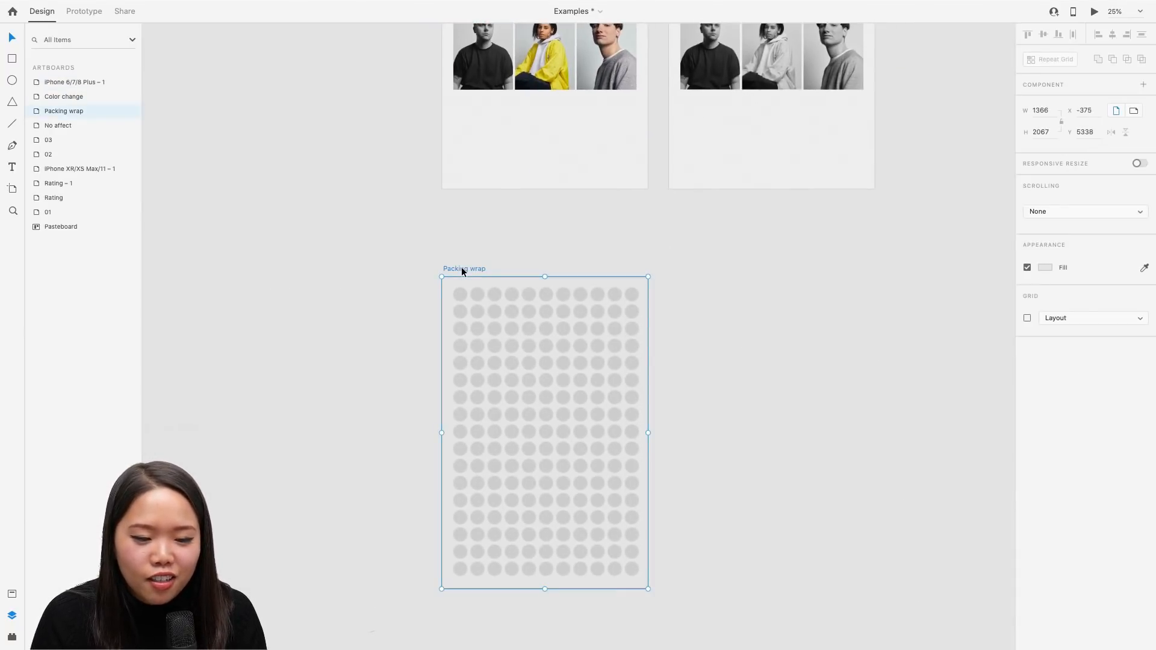
pyautogui.press('super+plus')
pyautogui.scroll(-4, 462, 267)
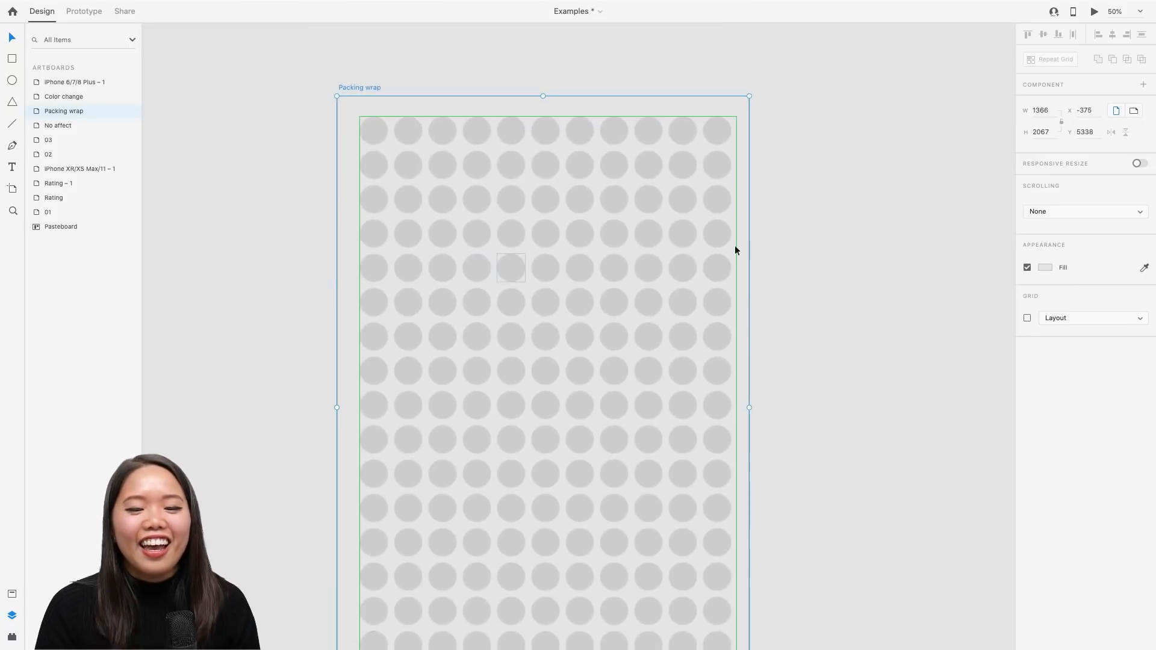
pyautogui.click(856, 283)
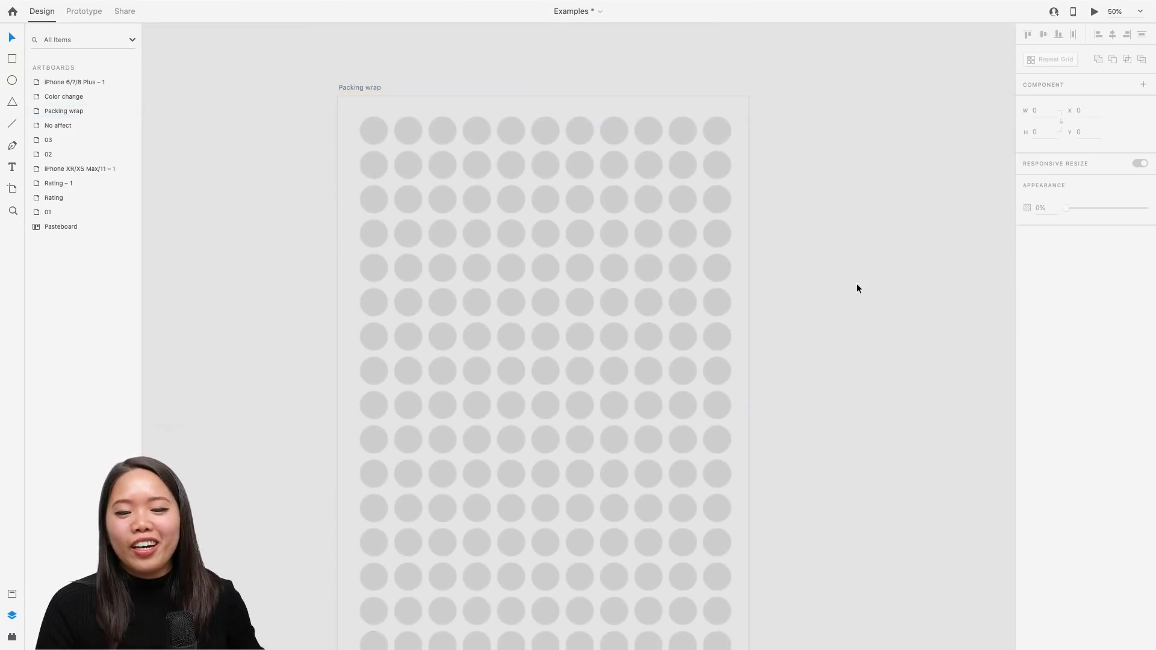
pyautogui.click(1095, 11)
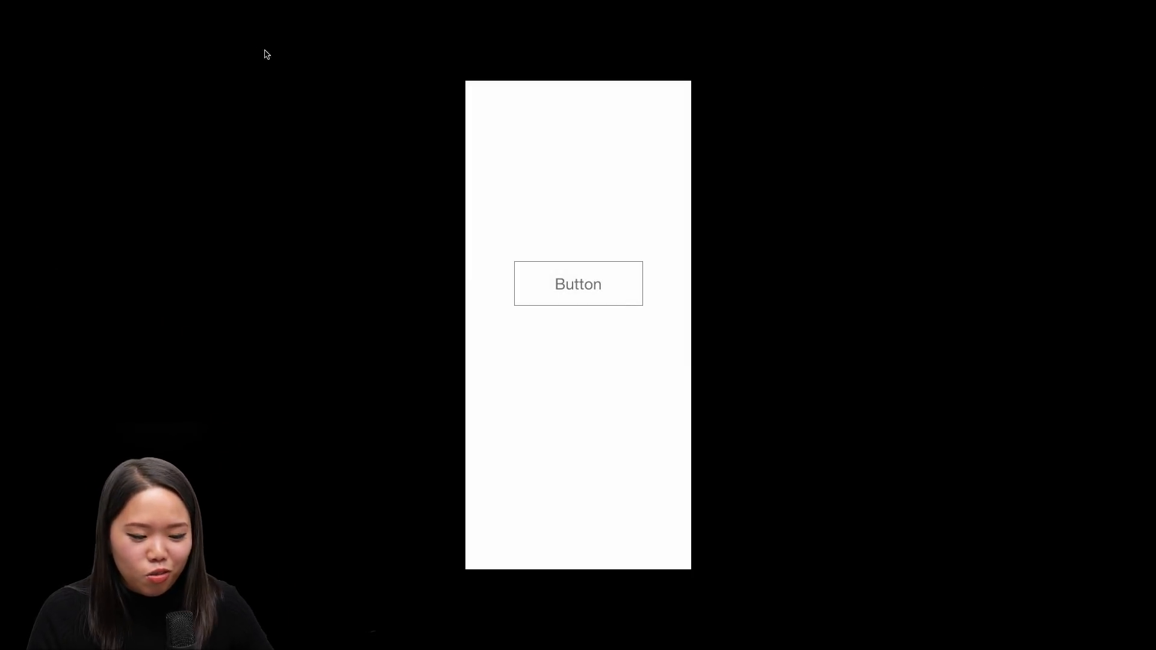
pyautogui.press('Escape')
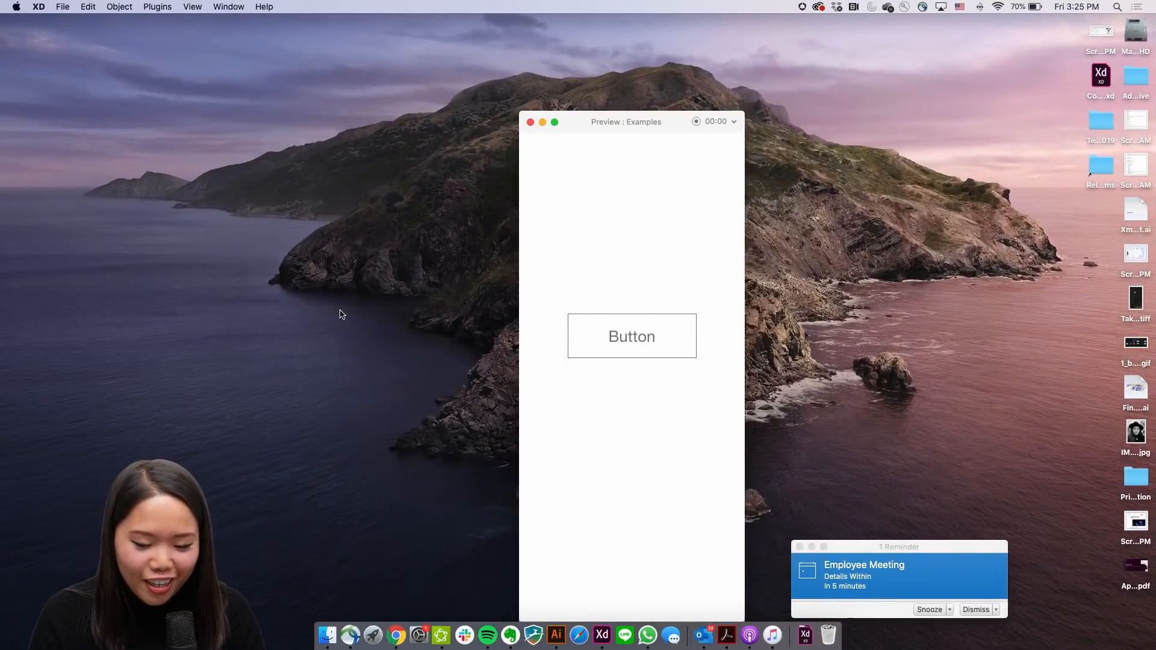
pyautogui.hotkey('ctrl', 'Right')
pyautogui.click(364, 93)
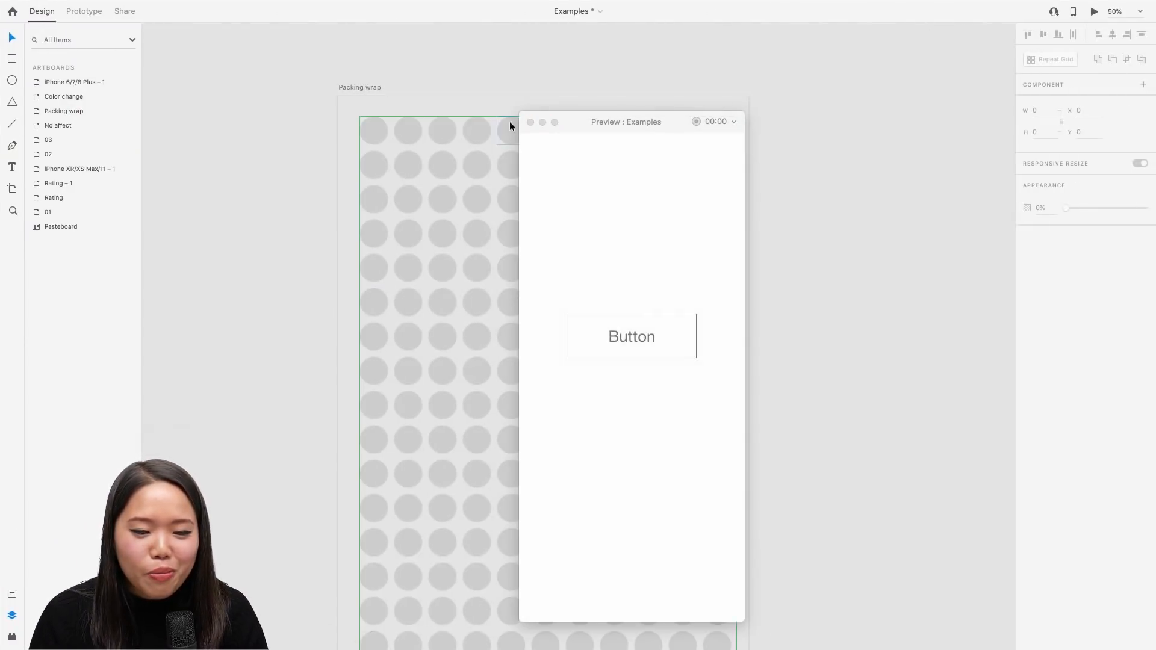
pyautogui.click(530, 123)
# Preview the Packing wrap artboard and test toggling circles in its third and fourth rows
pyautogui.click(368, 88)
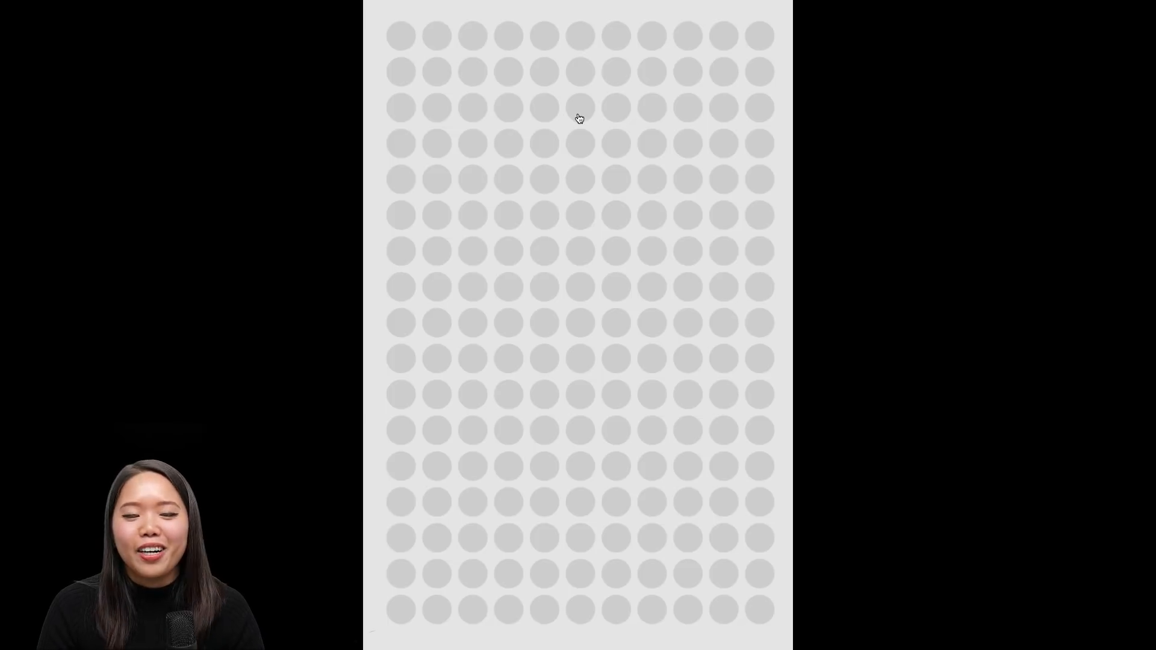
pyautogui.moveTo(578, 113); pyautogui.dragTo(537, 132)
pyautogui.click(540, 141)
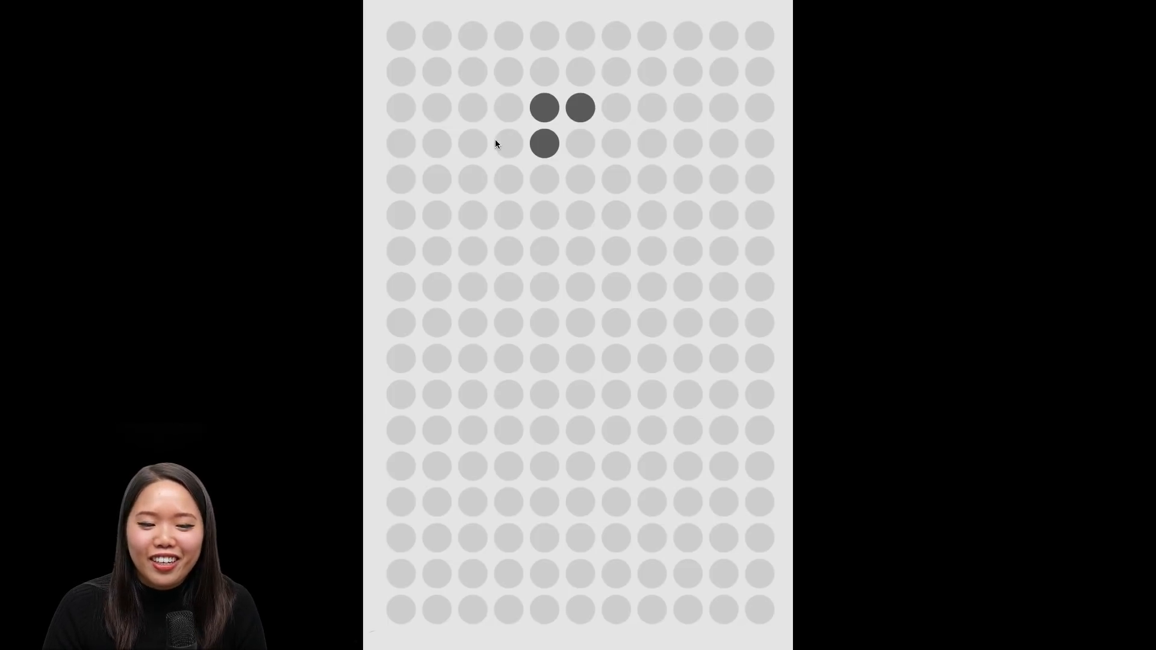
pyautogui.click(504, 141)
pyautogui.click(582, 144)
pyautogui.click(580, 111)
pyautogui.click(534, 111)
pyautogui.click(515, 111)
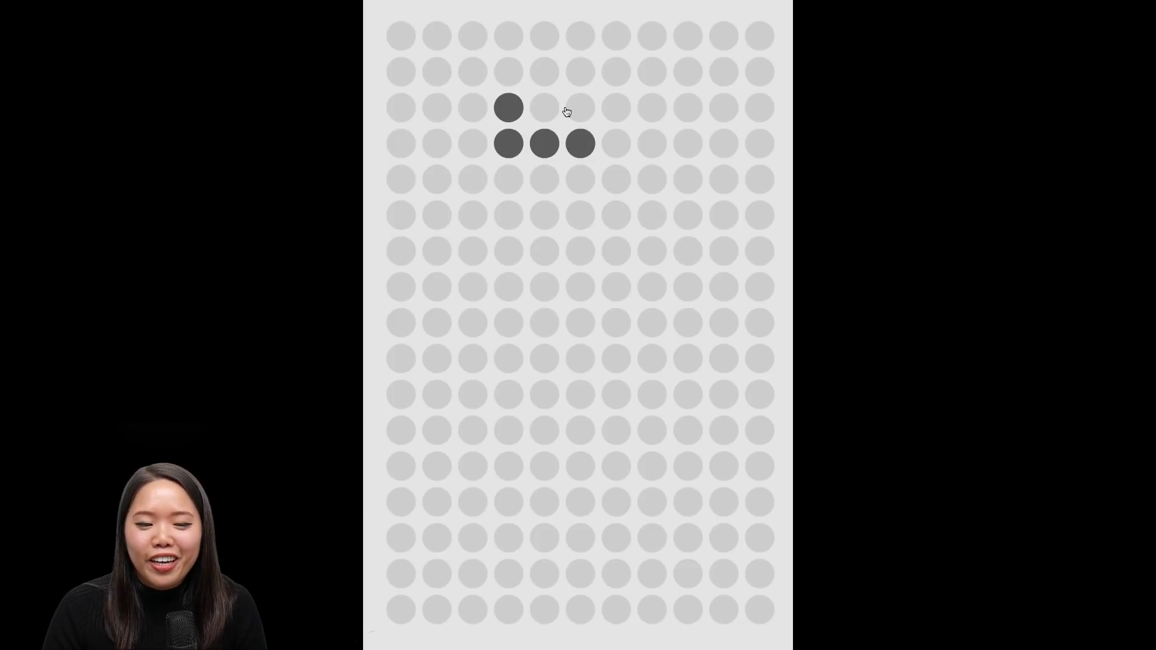
# Darken more circles in the preview, completing four-circle blocks in rows three and four and adding pairs in rows five and six
pyautogui.click(545, 108)
pyautogui.click(580, 110)
pyautogui.click(616, 108)
pyautogui.click(616, 146)
pyautogui.click(578, 180)
pyautogui.click(616, 181)
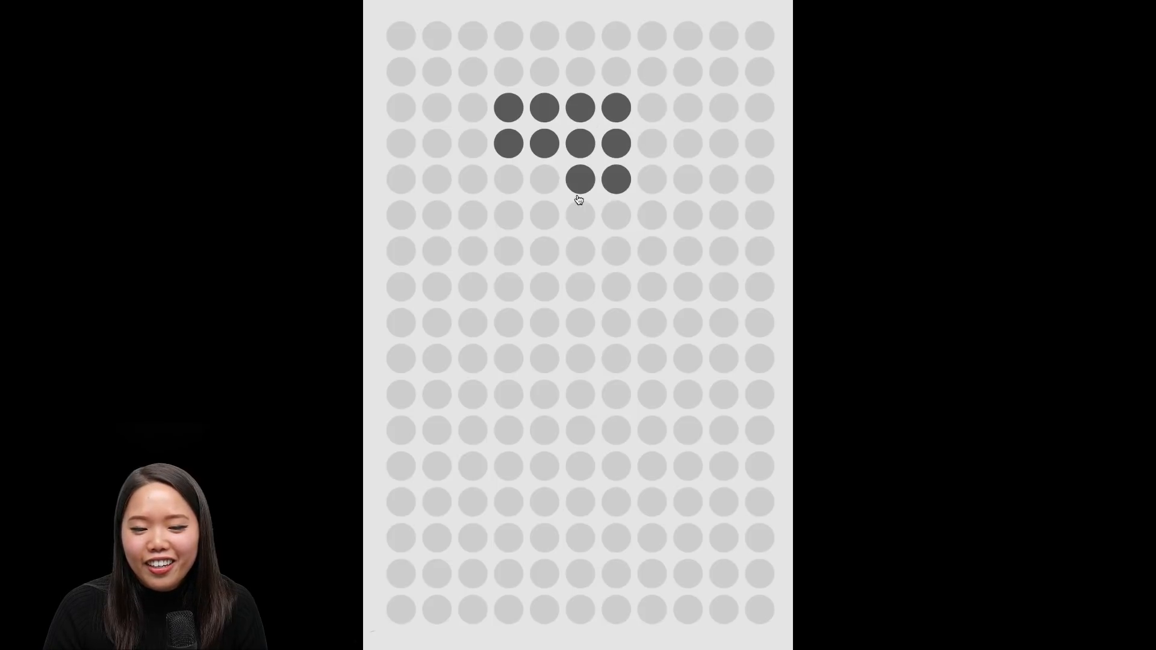
pyautogui.click(580, 215)
pyautogui.click(616, 215)
# Toggle the darkened circles in rows three to six back to light gray, one by one
pyautogui.click(581, 215)
pyautogui.click(580, 188)
pyautogui.click(616, 181)
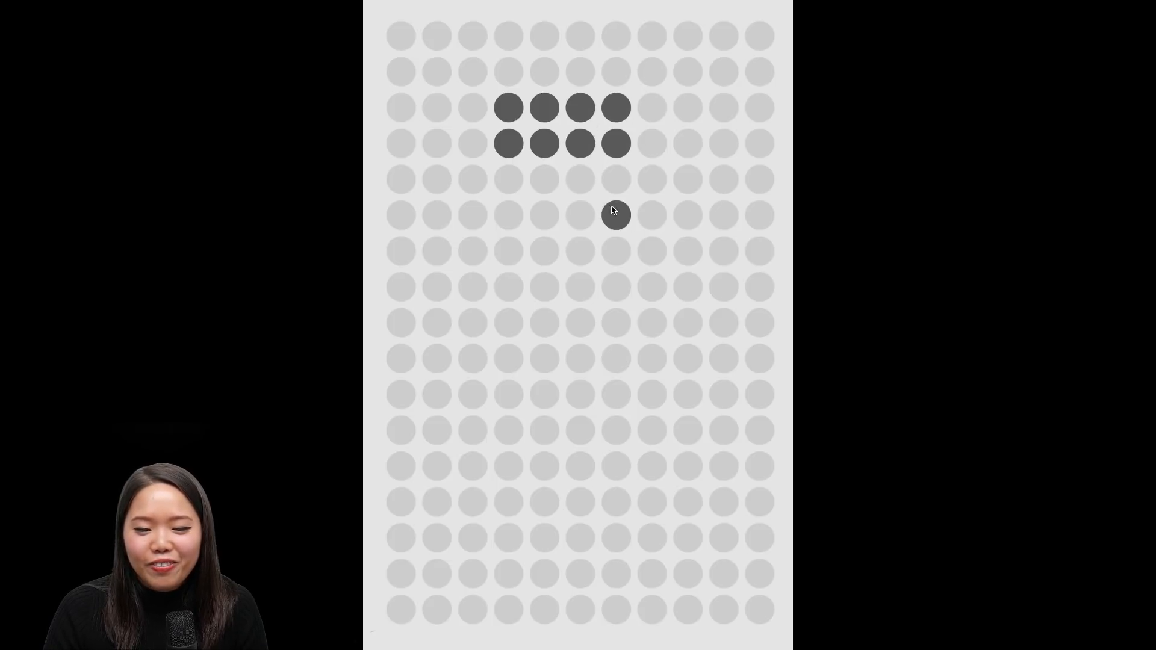
pyautogui.click(614, 214)
pyautogui.click(615, 144)
pyautogui.click(581, 144)
pyautogui.click(581, 108)
pyautogui.click(616, 110)
pyautogui.click(554, 115)
pyautogui.click(549, 141)
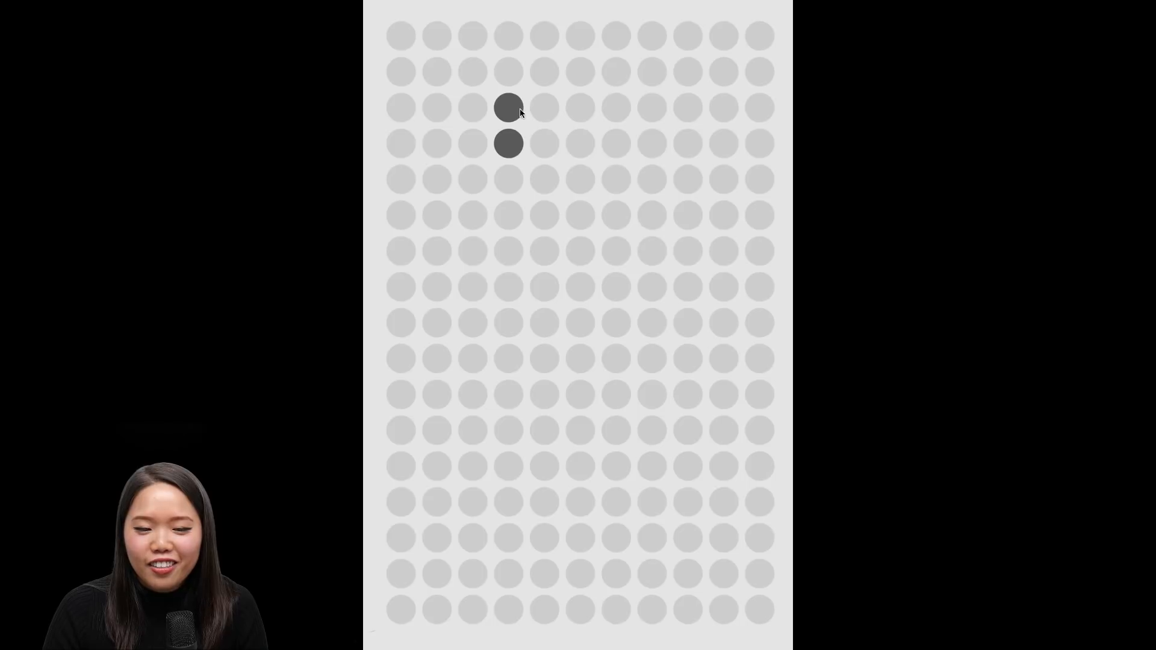
pyautogui.click(517, 109)
# Spell XD with dark circles across rows six to eight of the preview and clear the stray dark circle above
pyautogui.click(545, 288)
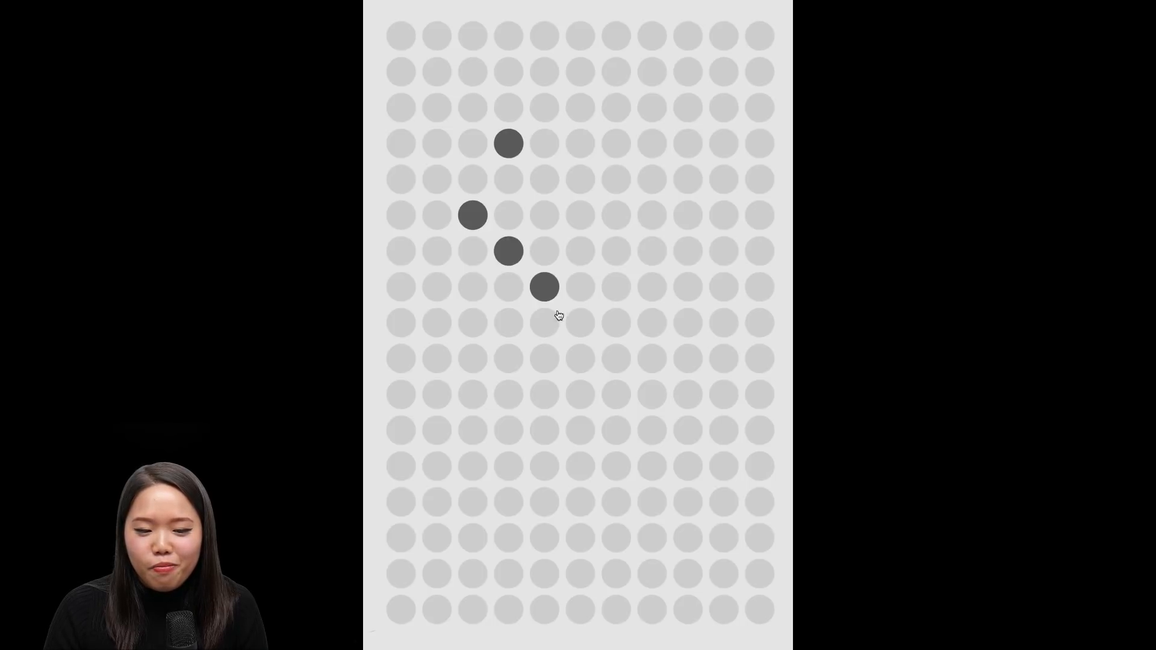
pyautogui.click(542, 215)
pyautogui.click(476, 286)
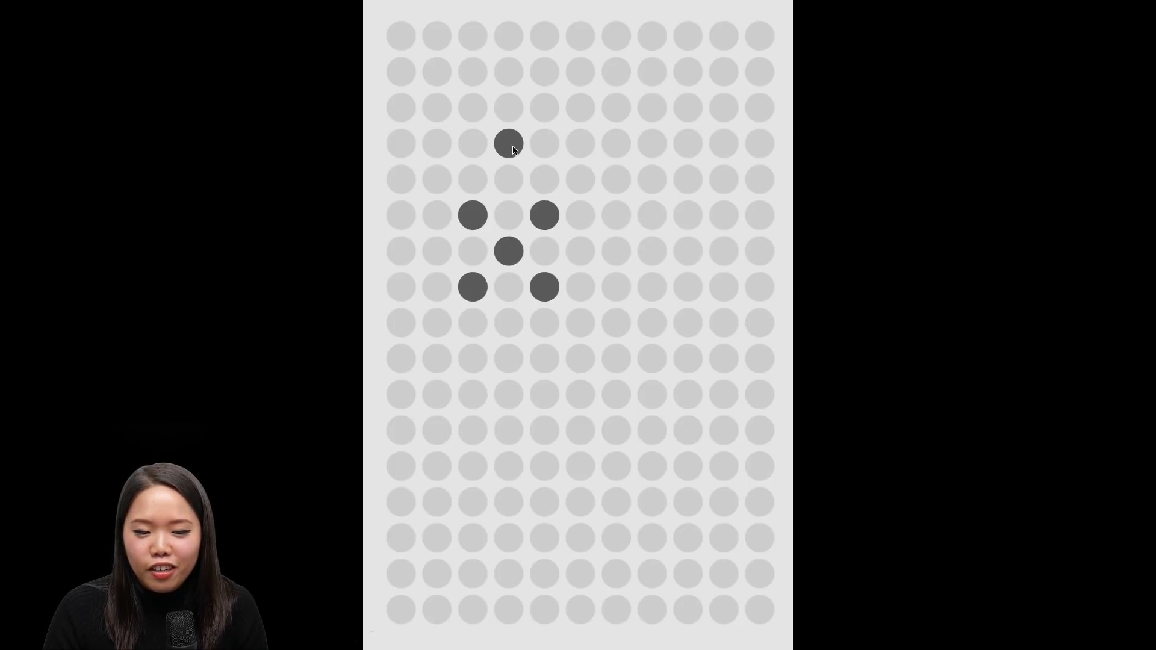
pyautogui.click(511, 147)
pyautogui.click(616, 215)
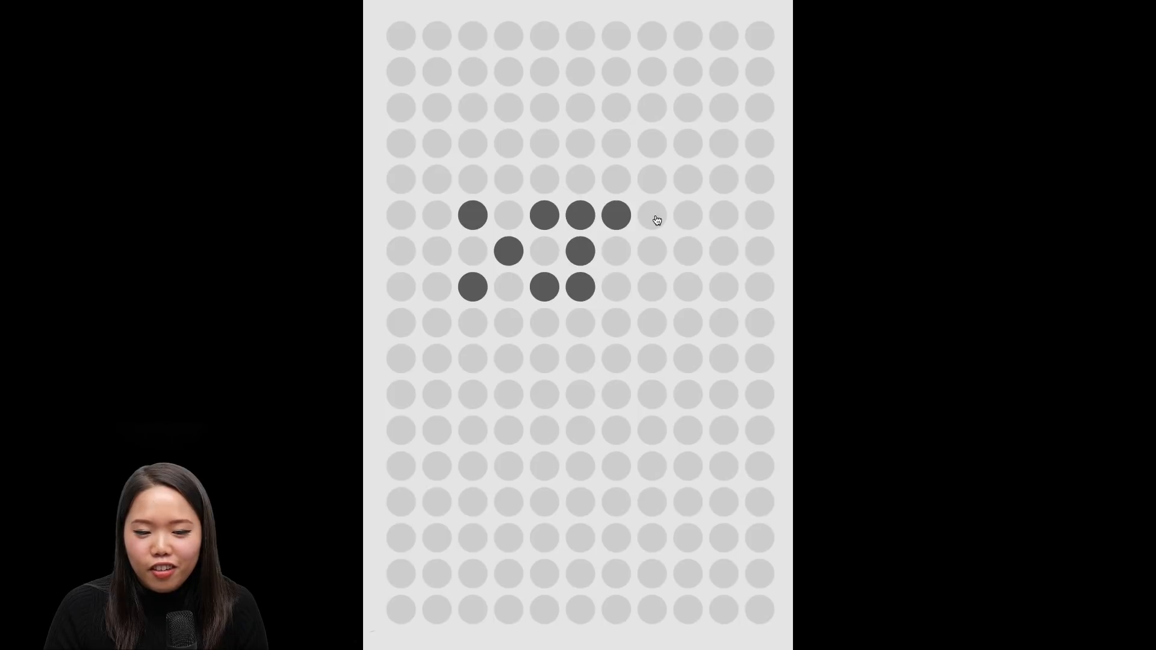
pyautogui.click(653, 250)
pyautogui.click(616, 286)
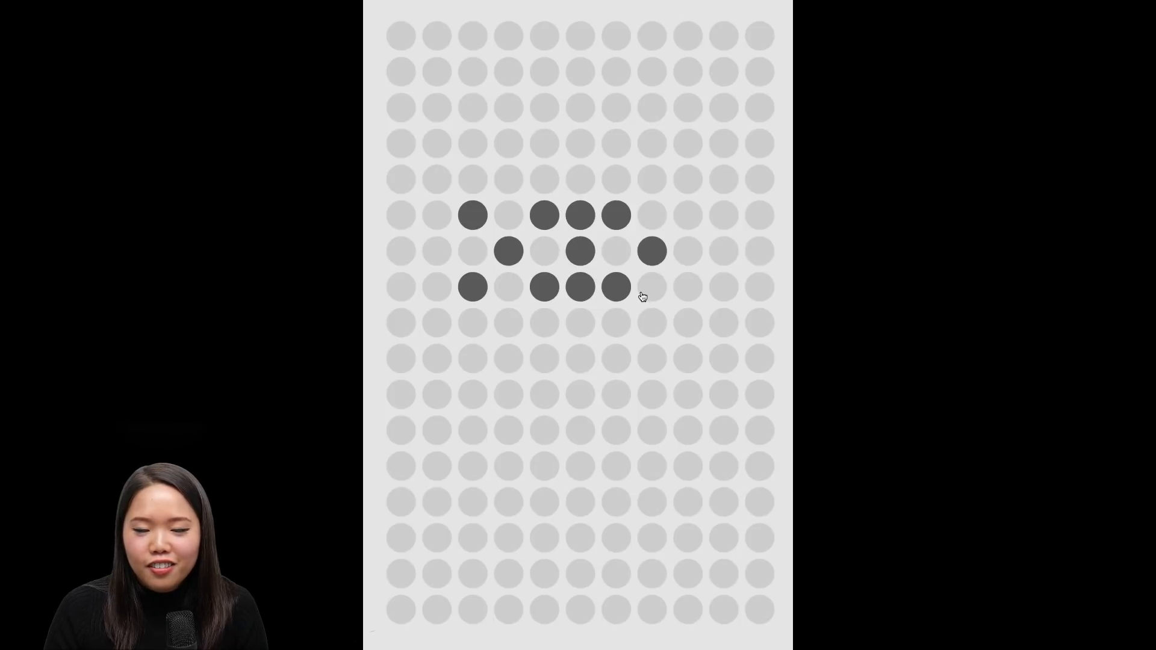